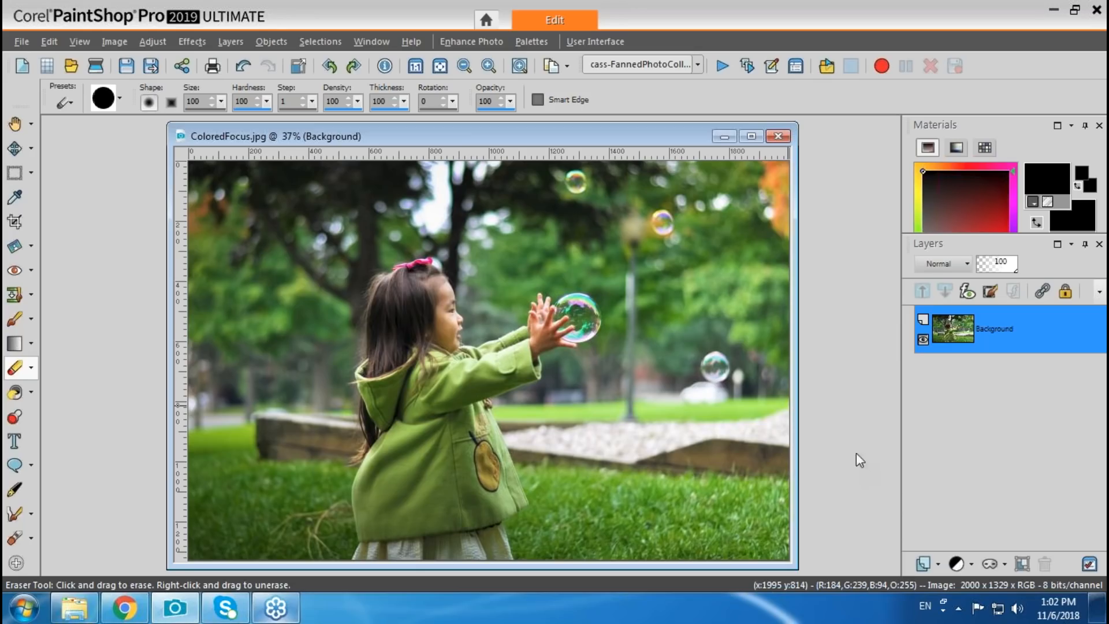
Step: Duplicate the Background layer of the girl-and-bubbles photo
mouse_move(671, 136)
mouse_down()
mouse_move(650, 131)
mouse_move(668, 130)
mouse_up()
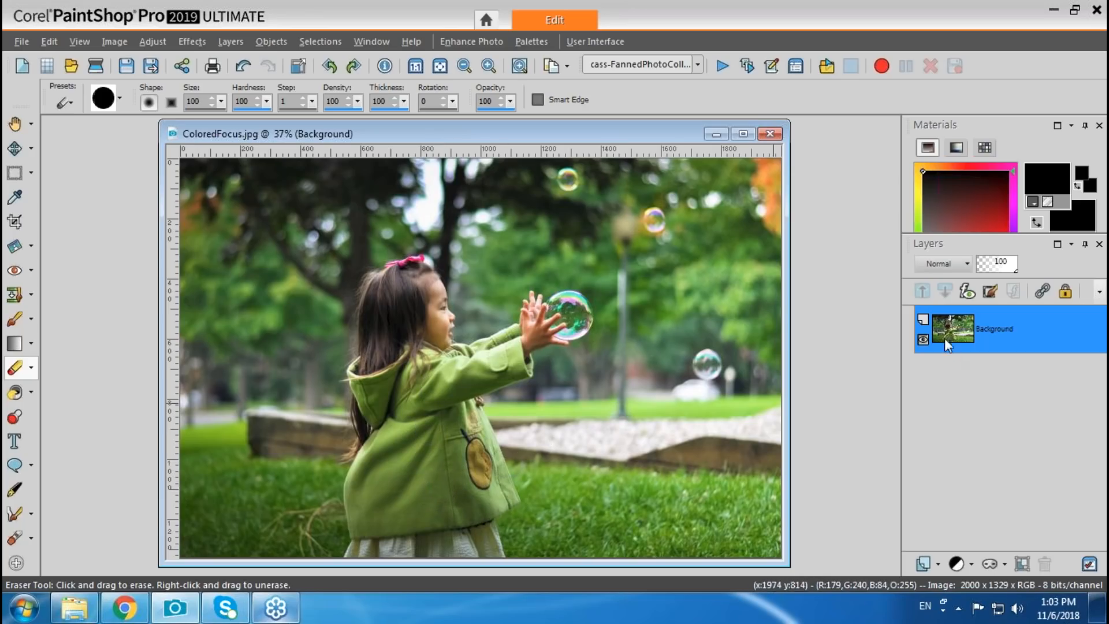
mouse_move(945, 344)
right_click(951, 330)
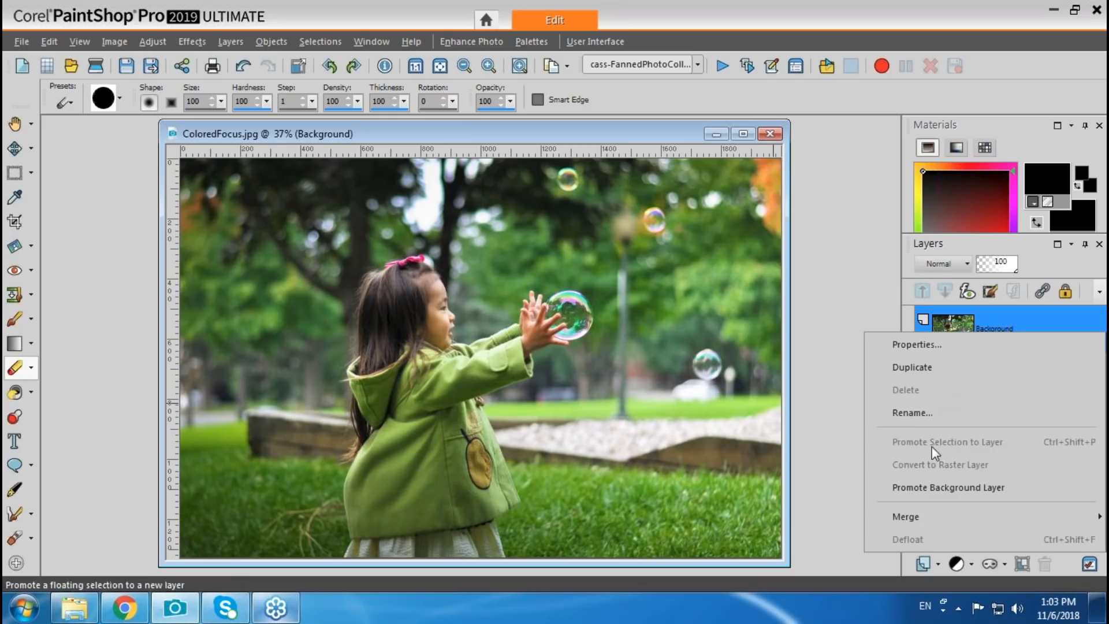
click(924, 368)
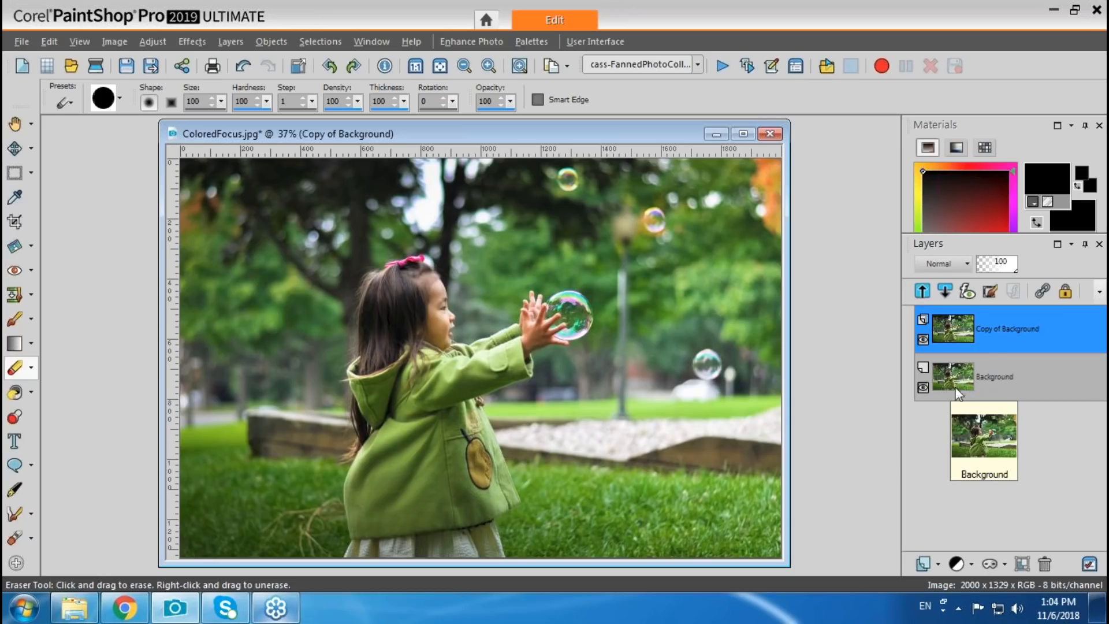
Step: Turn the duplicated layer black and white by applying Colorize with hue 0 and saturation 0
mouse_move(951, 334)
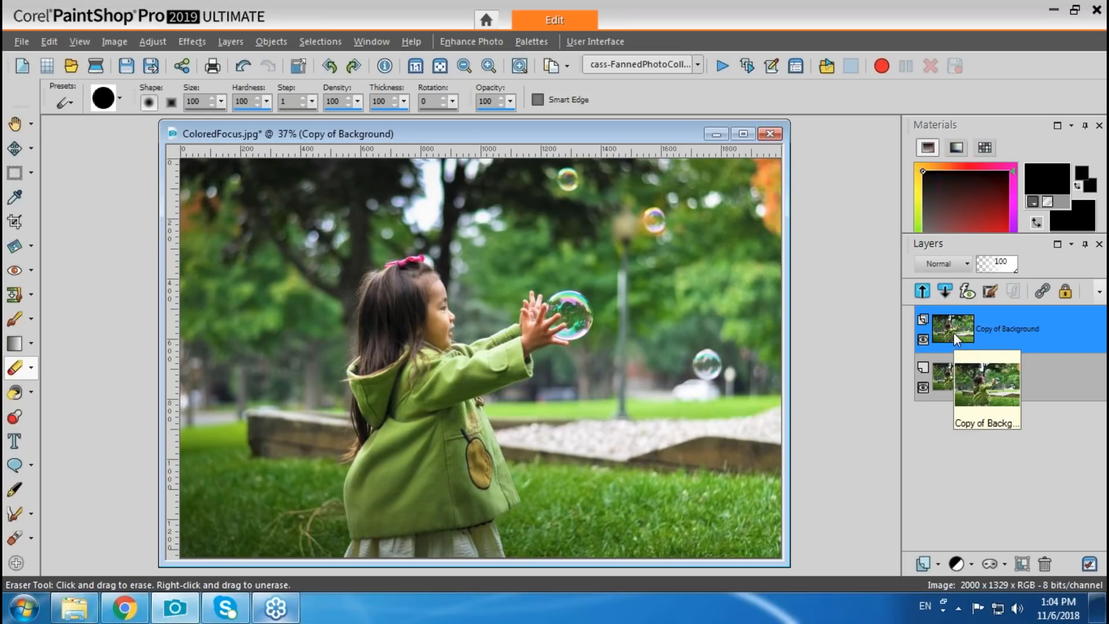
click(158, 43)
mouse_move(211, 245)
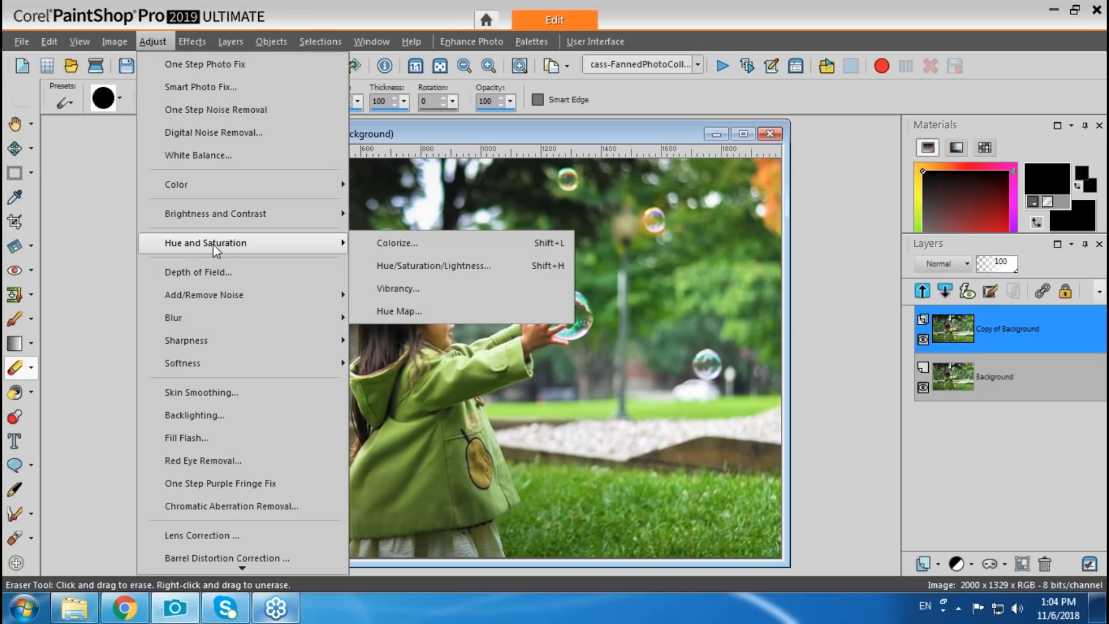
click(402, 242)
click(956, 314)
text(30)
drag(954, 315, 921, 311)
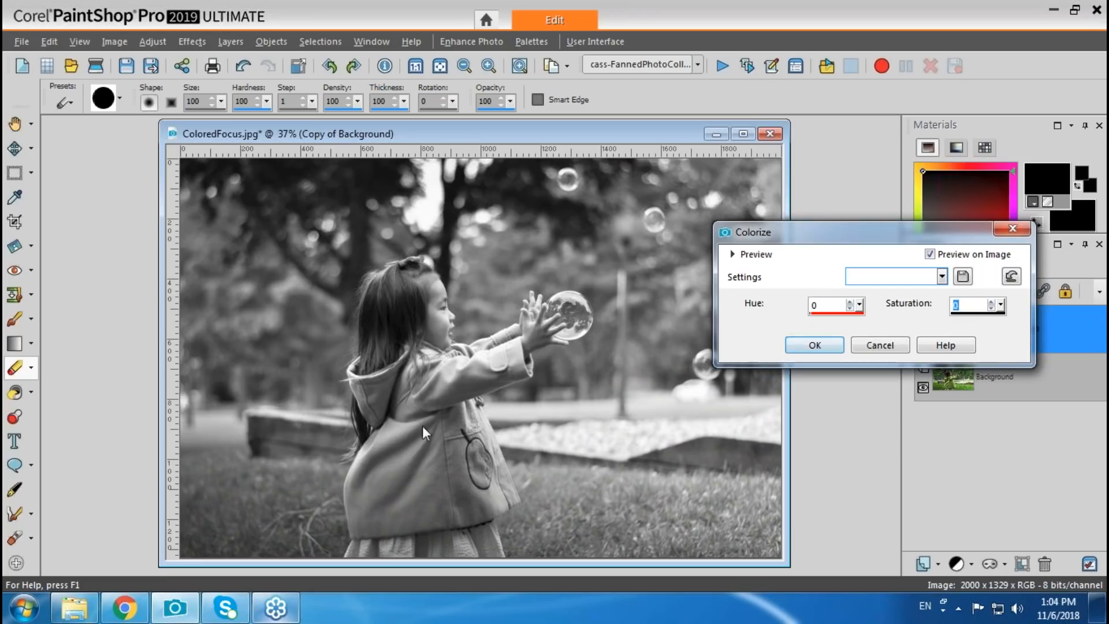
click(813, 348)
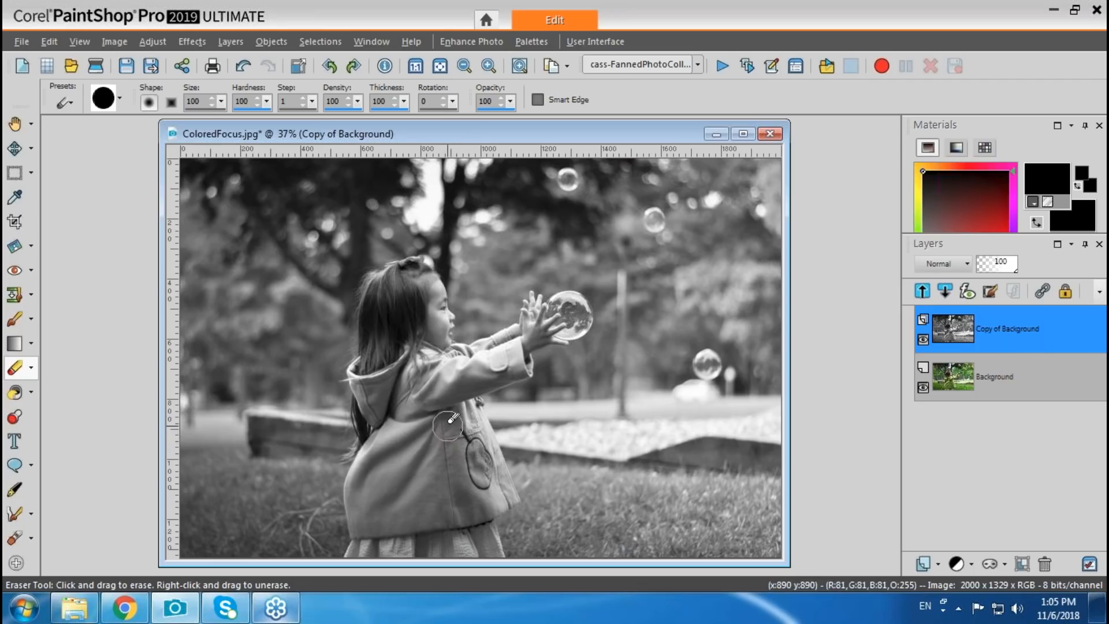
Step: Set the Eraser hardness to 97 and erase the grey layer over the girl's face, hair, bow, coat and skirt
click(257, 105)
click(256, 106)
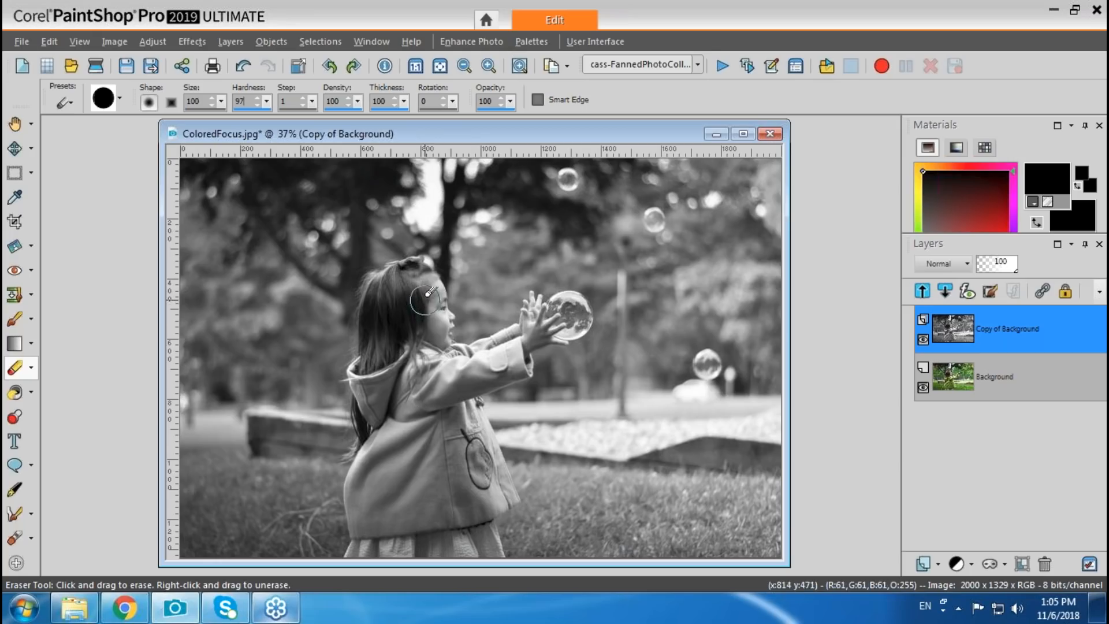
mouse_move(429, 281)
mouse_down()
mouse_move(425, 288)
mouse_move(431, 369)
mouse_move(403, 377)
mouse_move(393, 441)
mouse_move(361, 480)
mouse_move(361, 555)
mouse_move(447, 547)
mouse_move(479, 523)
mouse_move(496, 556)
mouse_move(471, 540)
mouse_move(458, 549)
mouse_move(399, 540)
mouse_move(399, 447)
mouse_move(427, 502)
mouse_move(455, 487)
mouse_up()
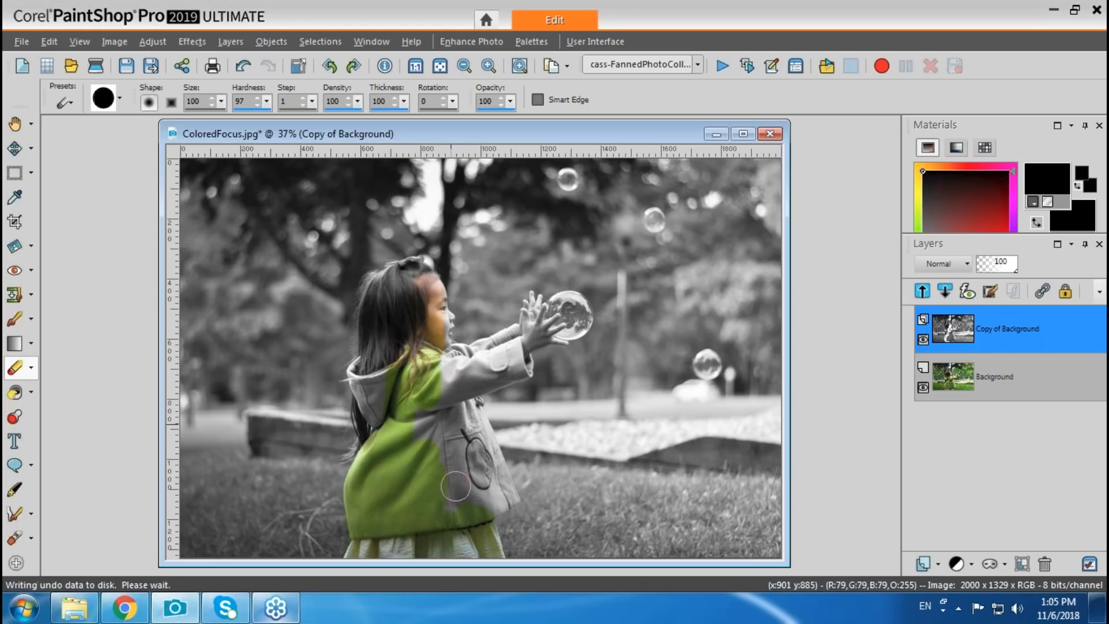
mouse_move(462, 367)
mouse_down()
mouse_move(399, 376)
mouse_move(368, 364)
mouse_move(384, 419)
mouse_up()
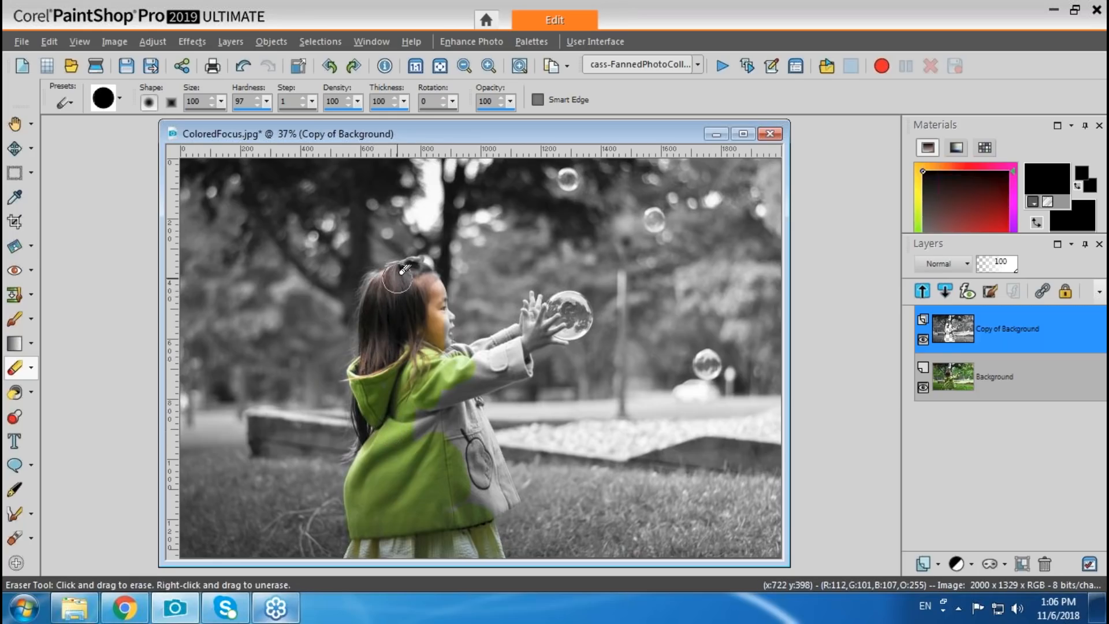
mouse_move(405, 268)
mouse_down()
mouse_move(419, 265)
mouse_move(415, 276)
mouse_move(440, 312)
mouse_move(436, 351)
mouse_move(499, 343)
mouse_move(507, 359)
mouse_move(415, 409)
mouse_move(466, 397)
mouse_move(495, 450)
mouse_move(497, 482)
mouse_move(467, 457)
mouse_move(457, 408)
mouse_move(421, 440)
mouse_up()
Step: Set the Eraser size to 50 and erase over the sleeve cuffs, hair edges, hands and the large soap bubble
drag(193, 102, 174, 103)
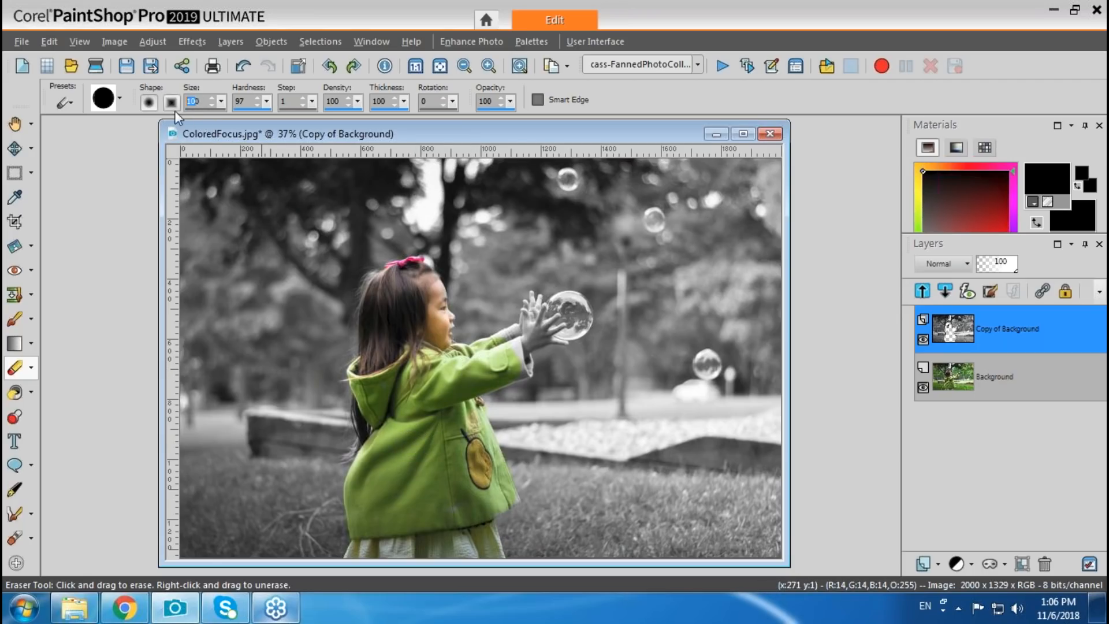
text(50)
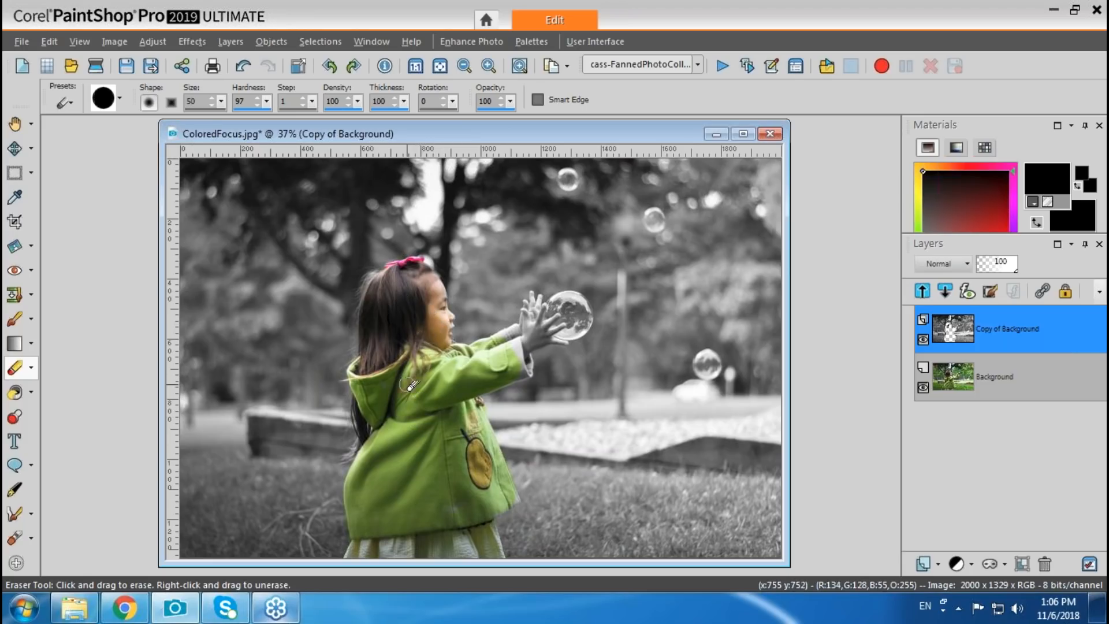
mouse_move(425, 291)
scroll(470, 378, up, 1)
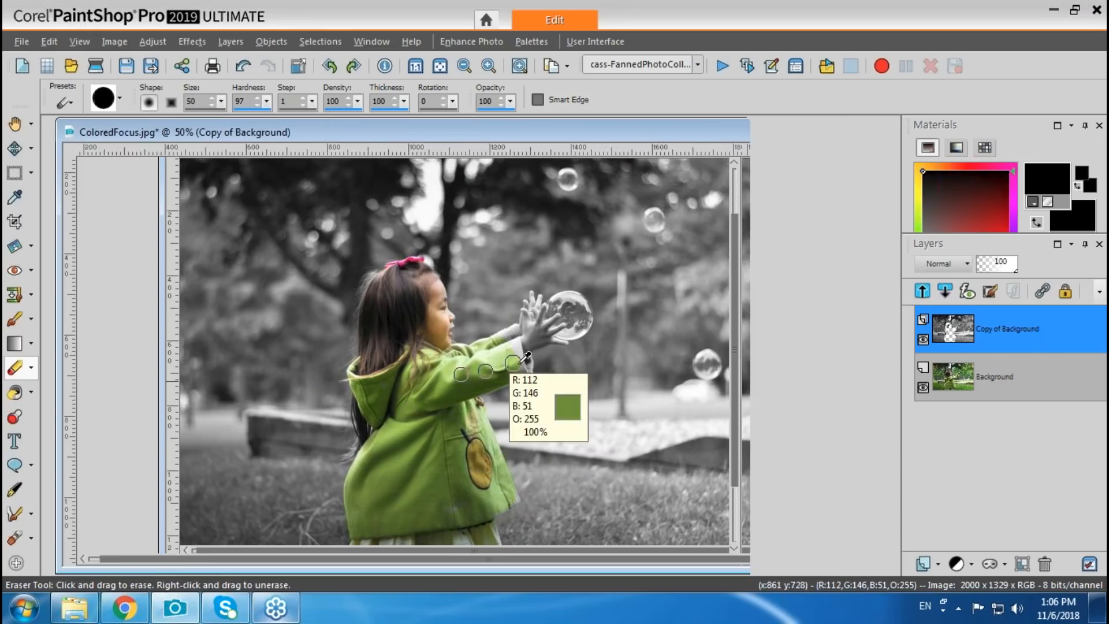
mouse_move(508, 333)
mouse_down()
mouse_move(532, 323)
mouse_move(543, 370)
mouse_up()
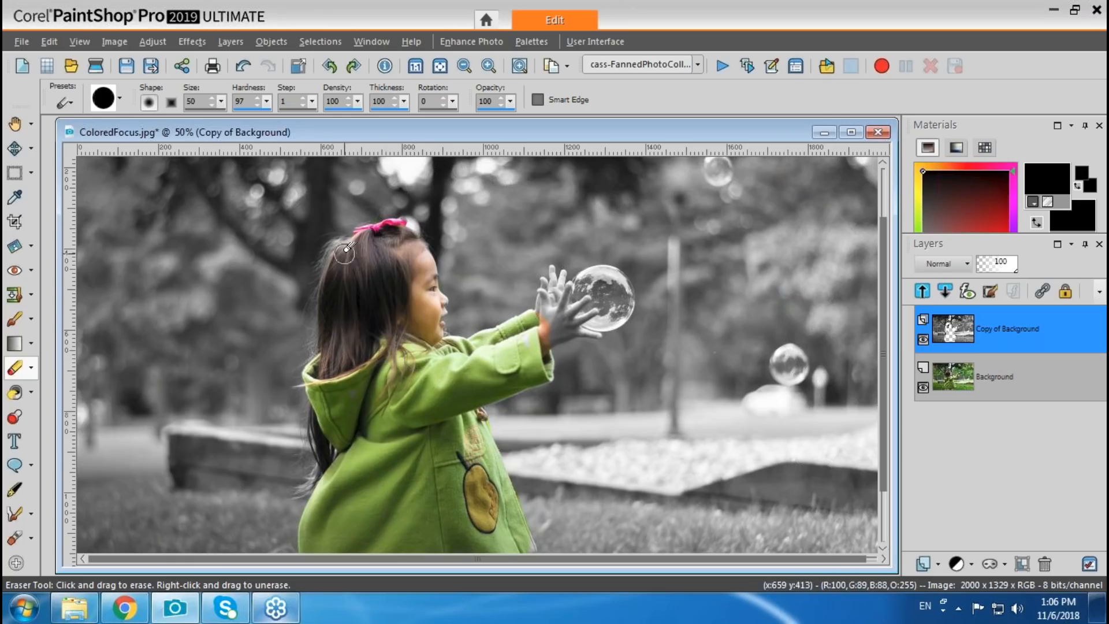
drag(340, 257, 327, 299)
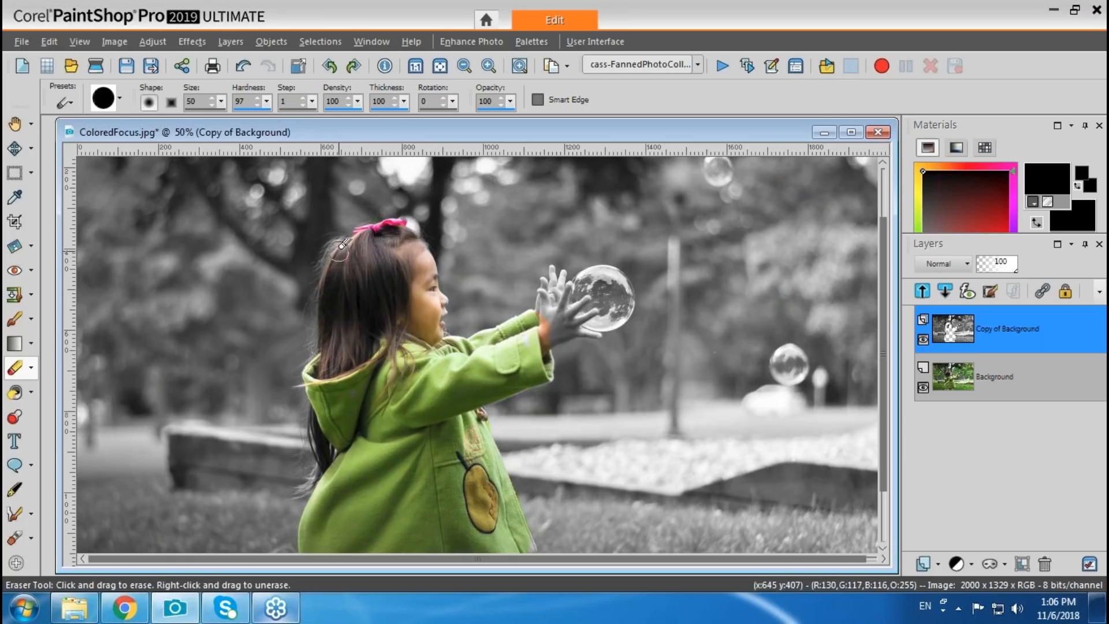
drag(323, 434, 314, 481)
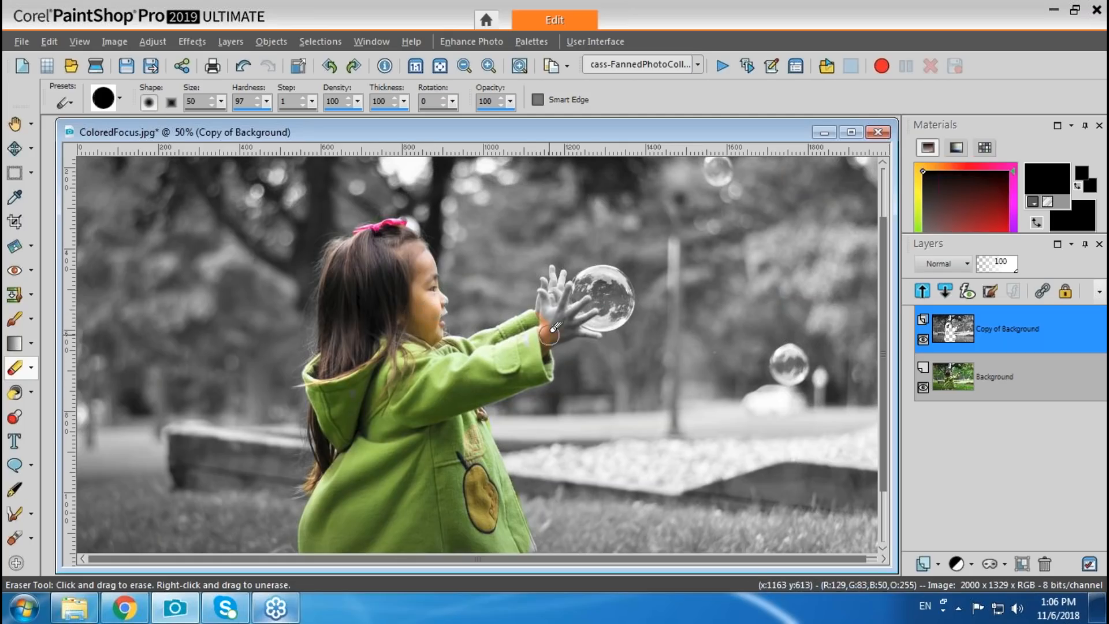
mouse_move(576, 327)
mouse_down()
mouse_move(624, 302)
mouse_move(613, 271)
mouse_move(590, 278)
mouse_move(629, 289)
mouse_move(587, 297)
mouse_up()
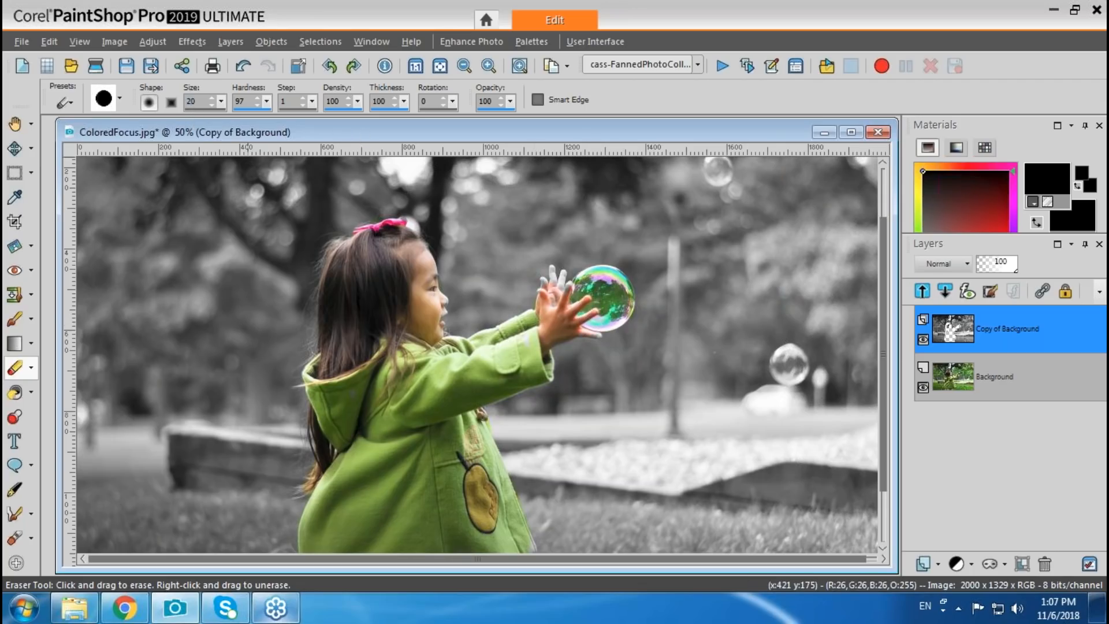
Step: Erase the remaining grey on the girl's nose, lips and fingertips with the Eraser at size 20
scroll(432, 369, up, 1)
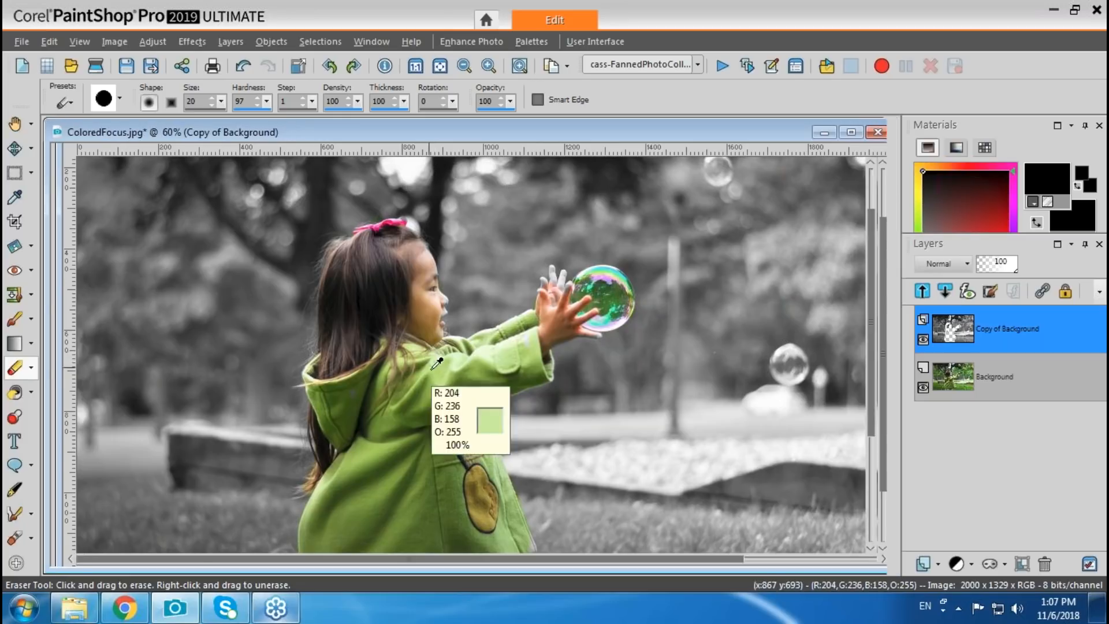
scroll(430, 358, up, 2)
scroll(426, 352, up, 2)
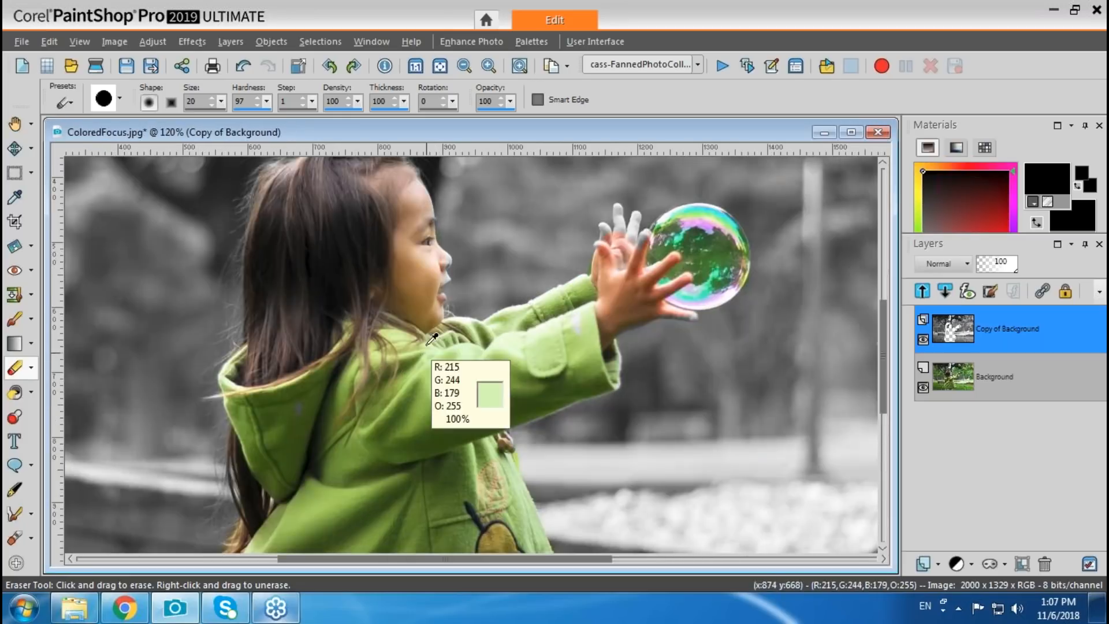
drag(884, 355, 888, 313)
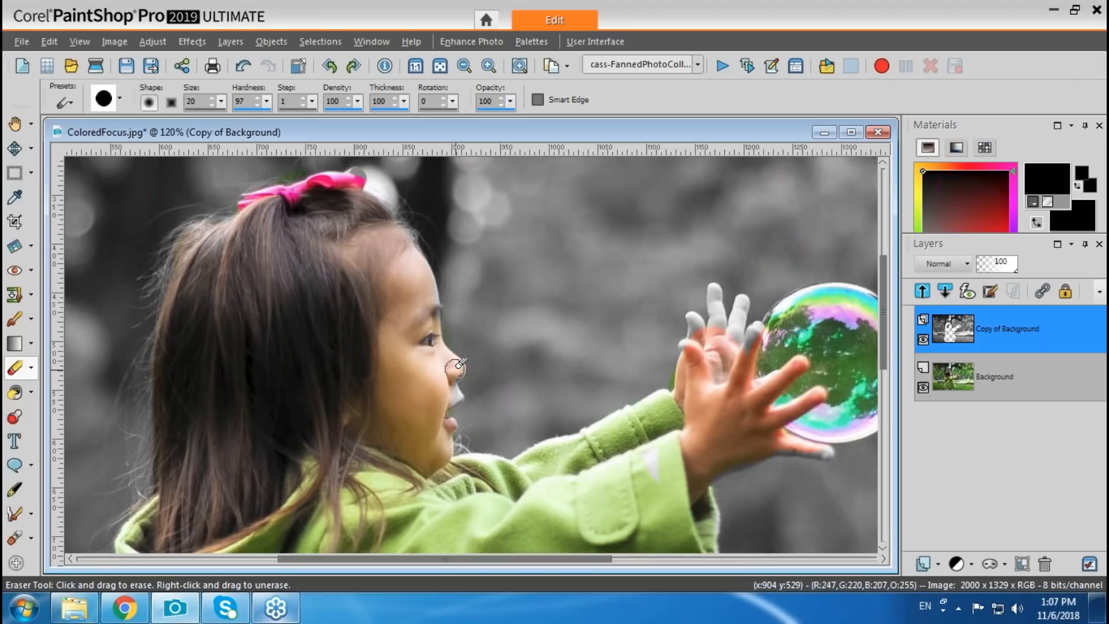
drag(449, 375, 448, 395)
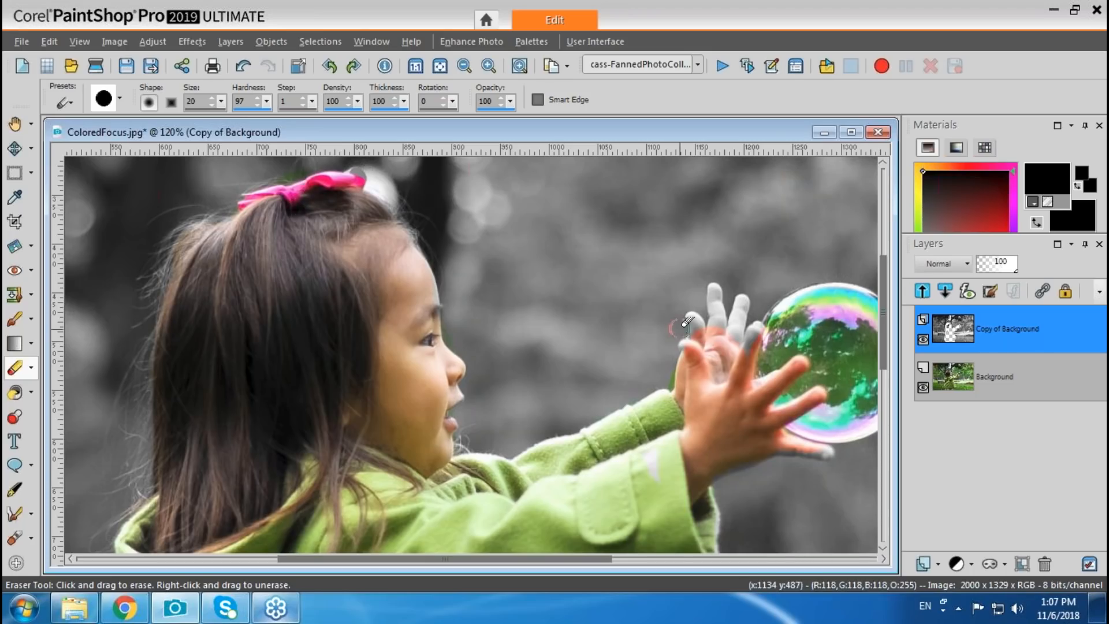
mouse_move(688, 345)
mouse_down()
mouse_move(693, 320)
mouse_move(695, 335)
mouse_move(695, 319)
mouse_move(707, 328)
mouse_move(716, 299)
mouse_move(718, 343)
mouse_move(738, 313)
mouse_move(732, 351)
mouse_move(735, 318)
mouse_move(704, 327)
mouse_move(759, 336)
mouse_up()
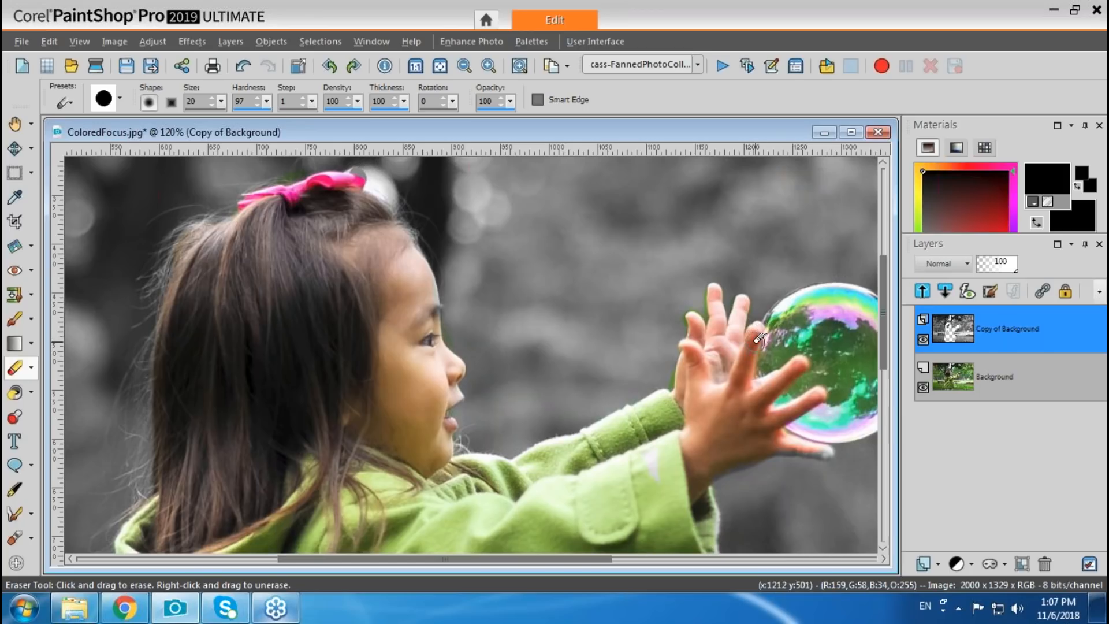
drag(790, 441, 823, 441)
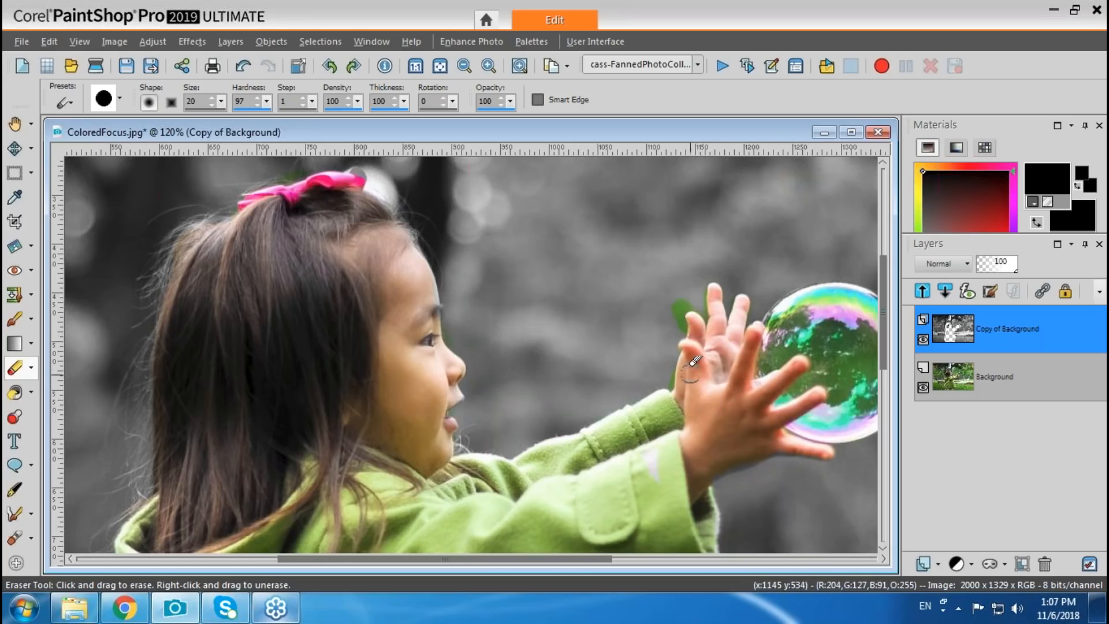
Step: Unerase the stray green spill beside the girl's raised fingers to restore the grey background there
drag(679, 292, 679, 318)
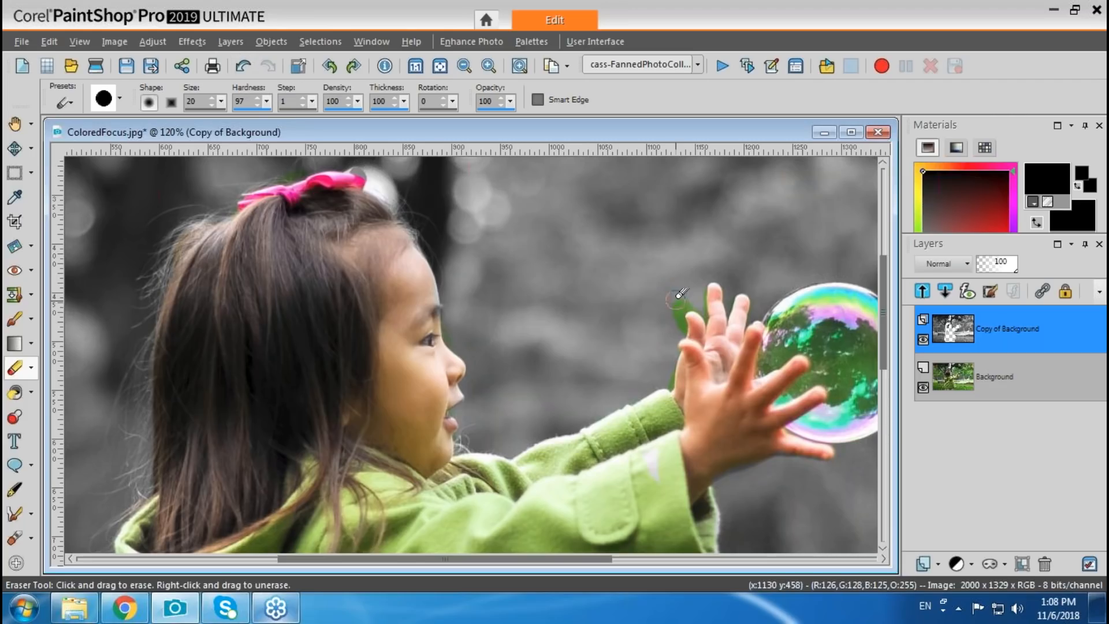
drag(681, 297, 676, 324)
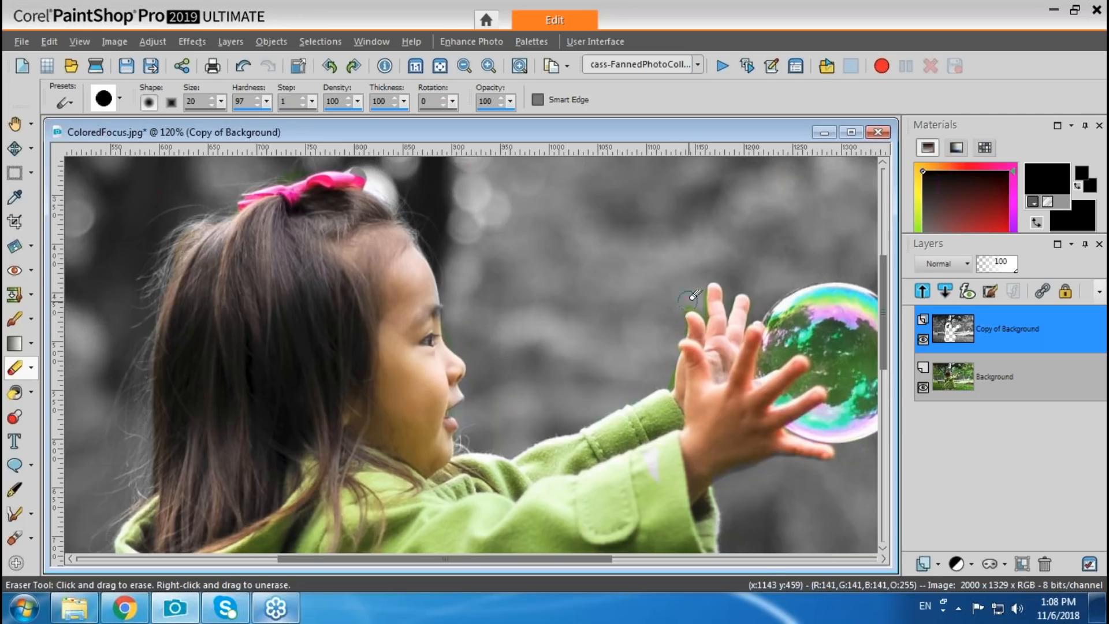
mouse_move(664, 357)
mouse_down()
mouse_move(666, 373)
mouse_move(663, 354)
mouse_up()
mouse_move(698, 276)
mouse_down()
mouse_move(700, 300)
mouse_move(692, 266)
mouse_up()
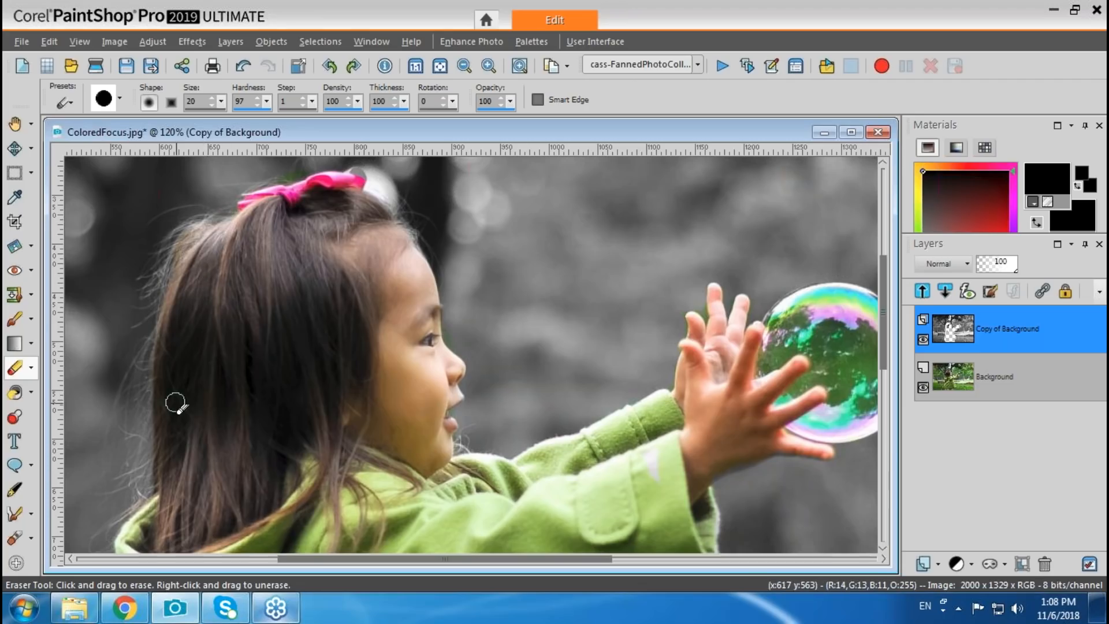
Step: Hide the Background layer and erase the leftover grey patches inside the girl's hair, coat and sleeve on the grey layer
mouse_move(937, 382)
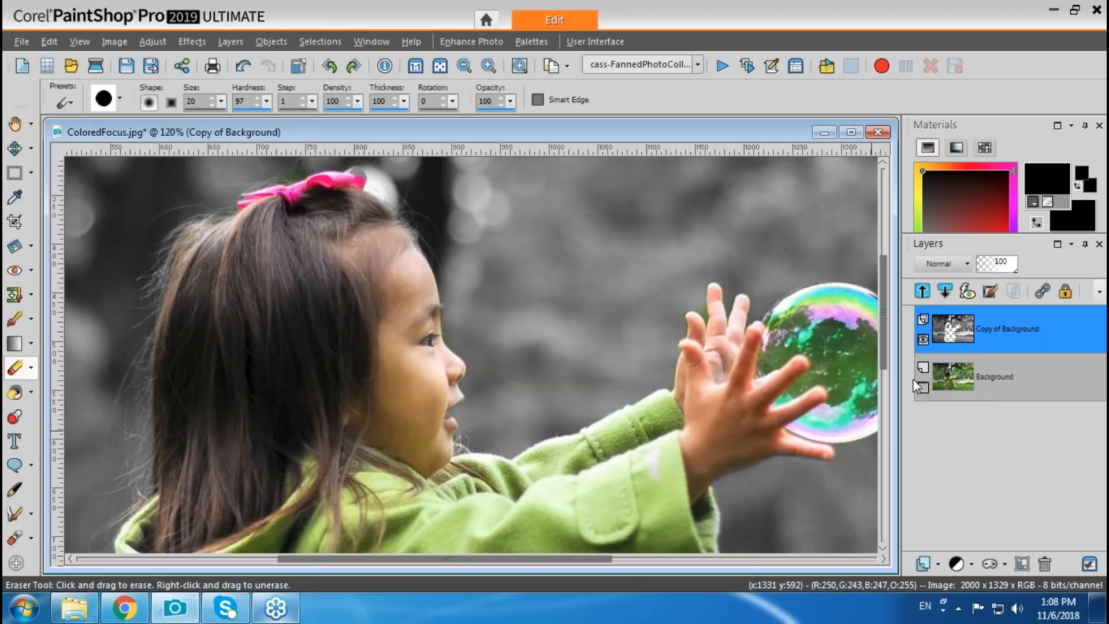
click(923, 388)
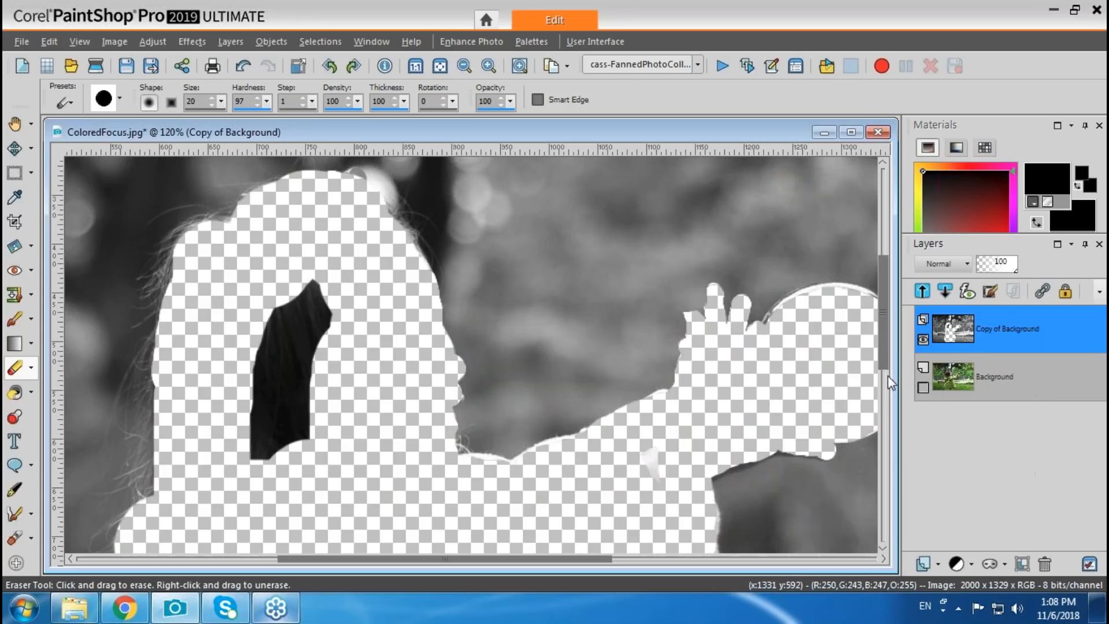
drag(886, 364, 880, 439)
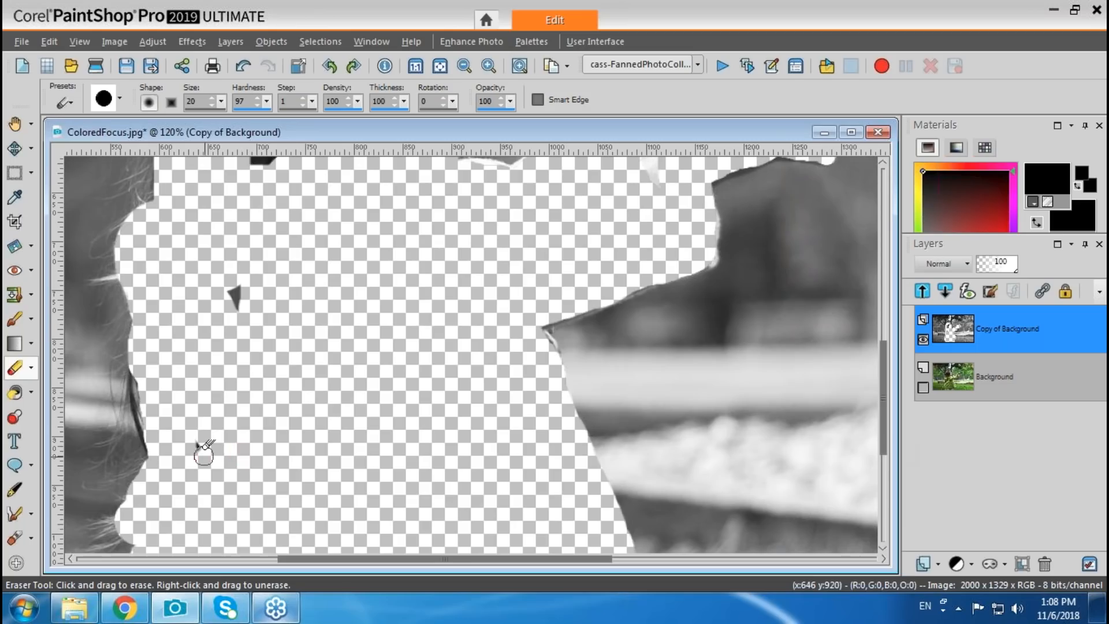
drag(195, 442, 230, 302)
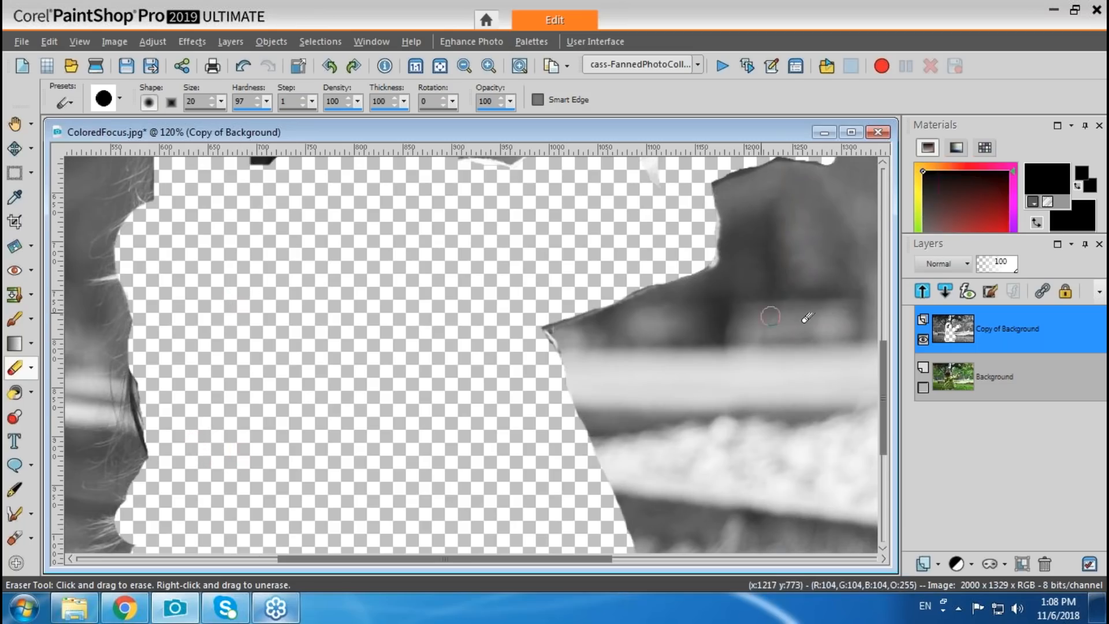
drag(887, 354, 889, 267)
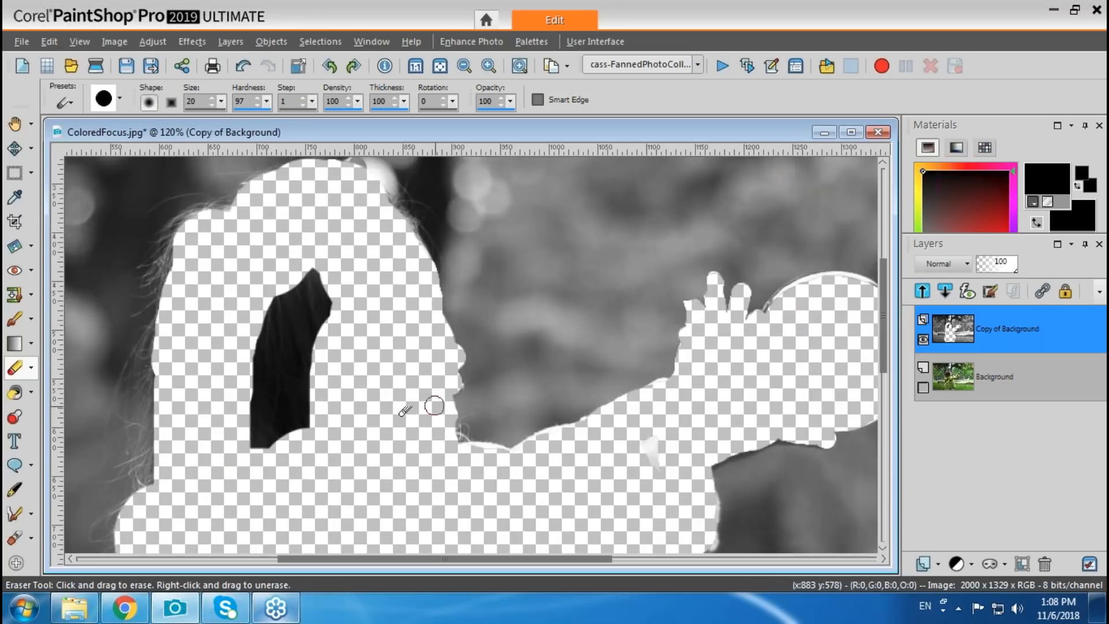
mouse_move(317, 297)
mouse_down()
mouse_move(312, 286)
mouse_move(260, 346)
mouse_move(254, 393)
mouse_move(324, 303)
mouse_move(260, 450)
mouse_move(307, 398)
mouse_move(292, 420)
mouse_up()
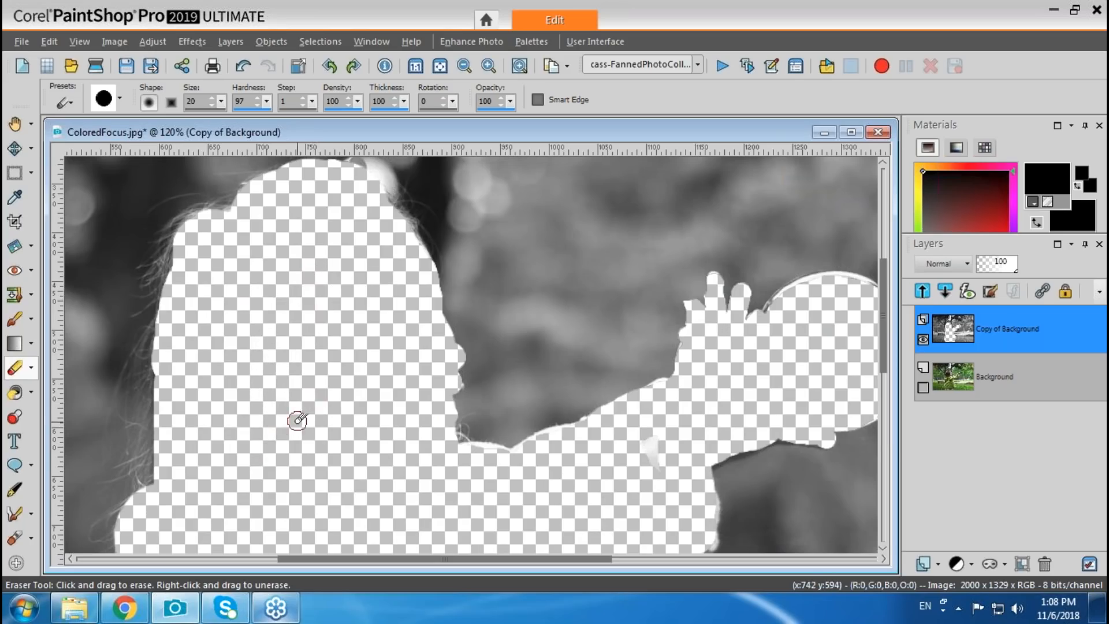
mouse_move(552, 487)
mouse_down()
mouse_move(647, 445)
mouse_move(658, 453)
mouse_move(567, 485)
mouse_move(526, 463)
mouse_up()
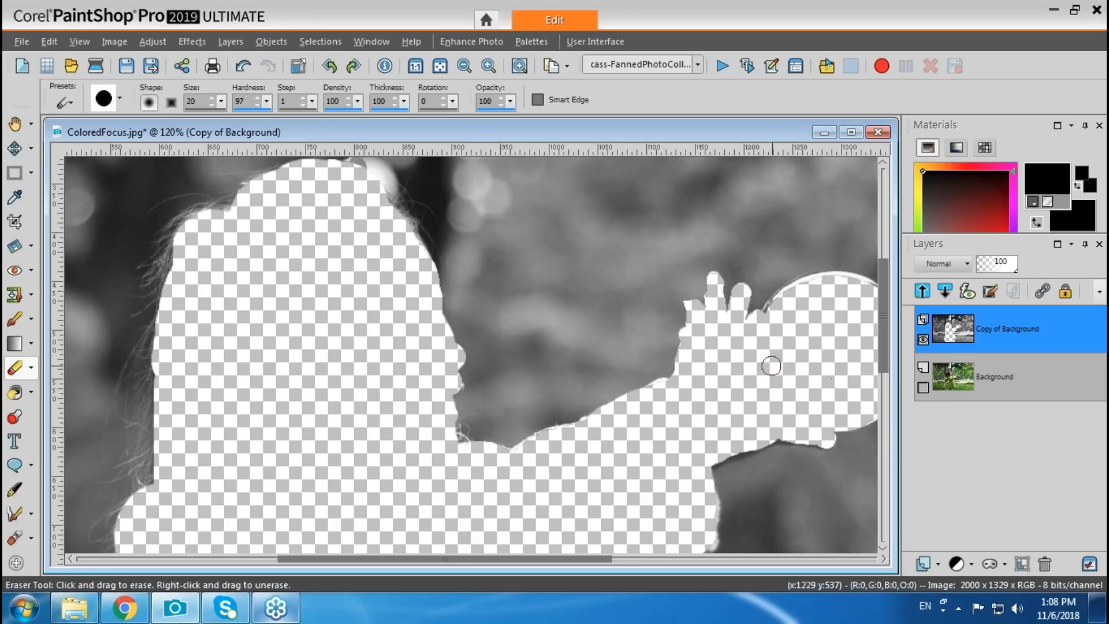
Step: Erase the grey fringe beneath the sleeve and along the coat and skirt edges, and show the Background layer again
scroll(885, 312, up, 5)
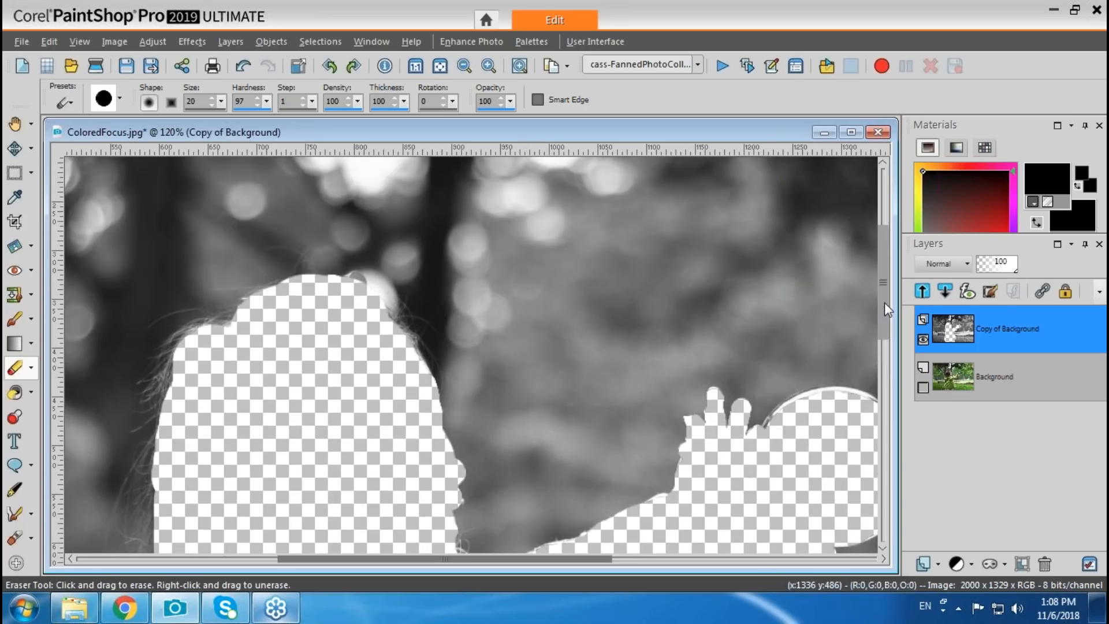
drag(886, 318, 894, 422)
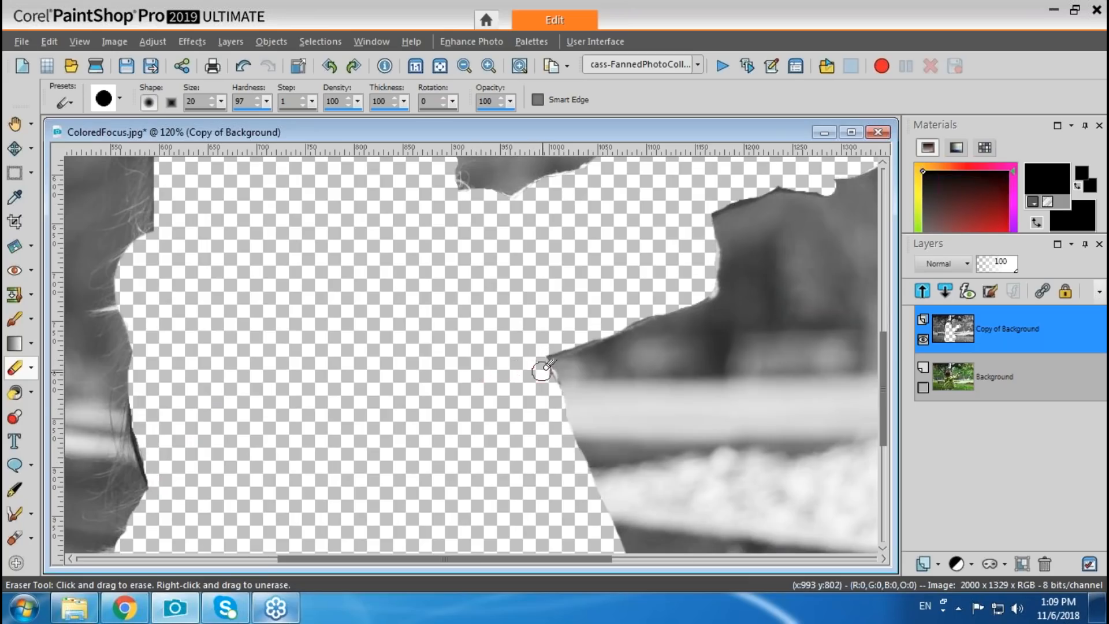
mouse_move(565, 343)
mouse_down()
mouse_move(672, 292)
mouse_move(700, 277)
mouse_up()
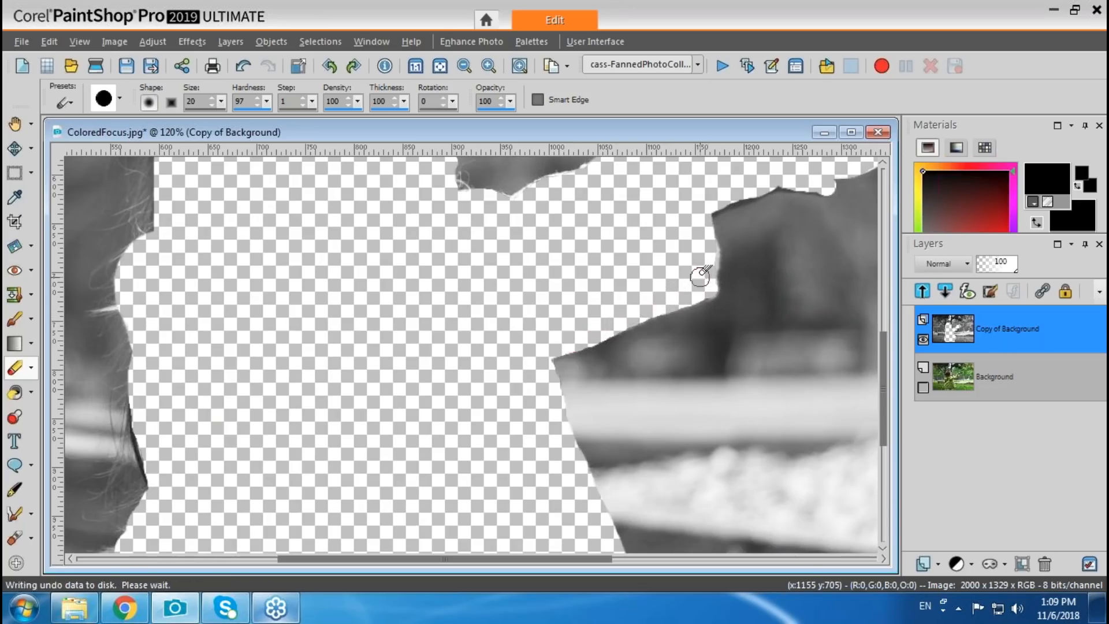
drag(885, 397, 889, 497)
mouse_move(654, 357)
mouse_down()
mouse_move(656, 339)
mouse_move(651, 377)
mouse_move(599, 403)
mouse_move(650, 373)
mouse_move(466, 376)
mouse_move(210, 329)
mouse_move(222, 464)
mouse_move(221, 453)
mouse_up()
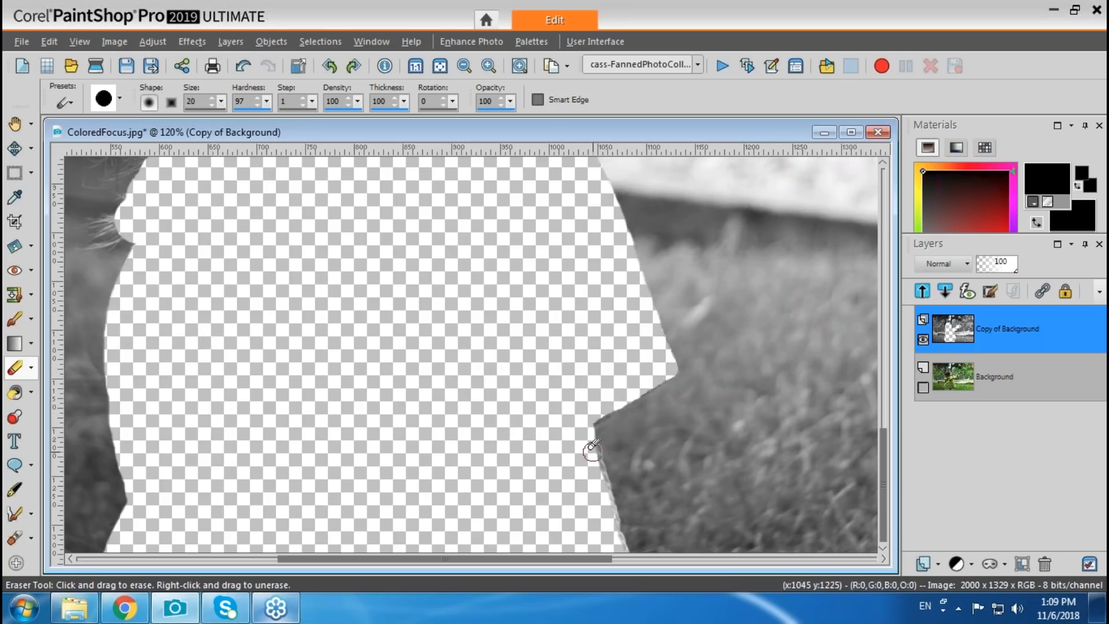
drag(580, 444, 610, 504)
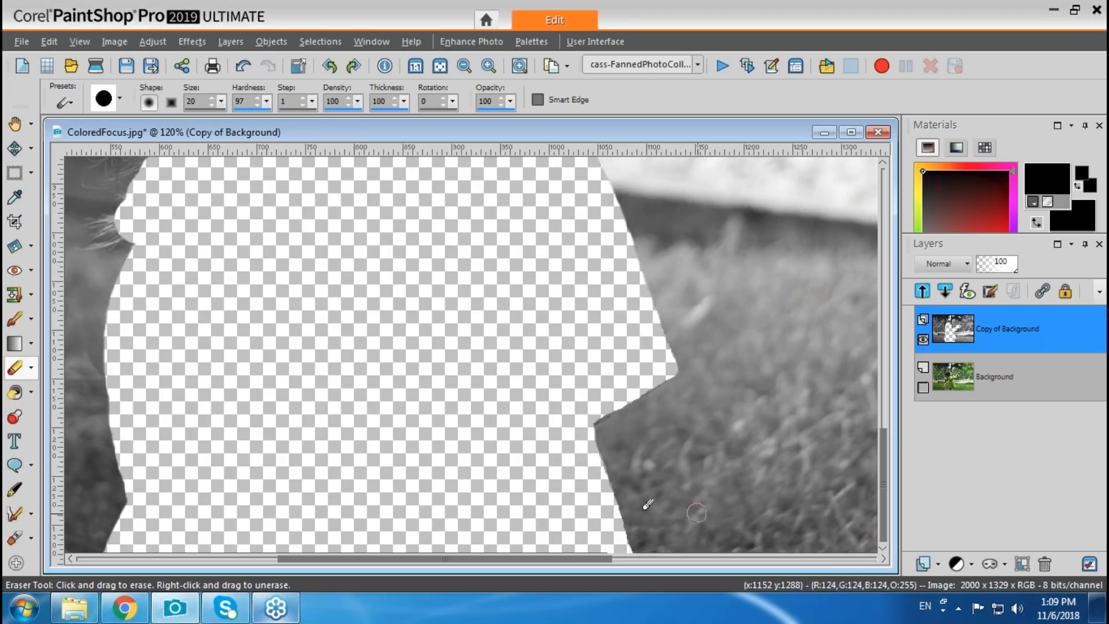
click(923, 388)
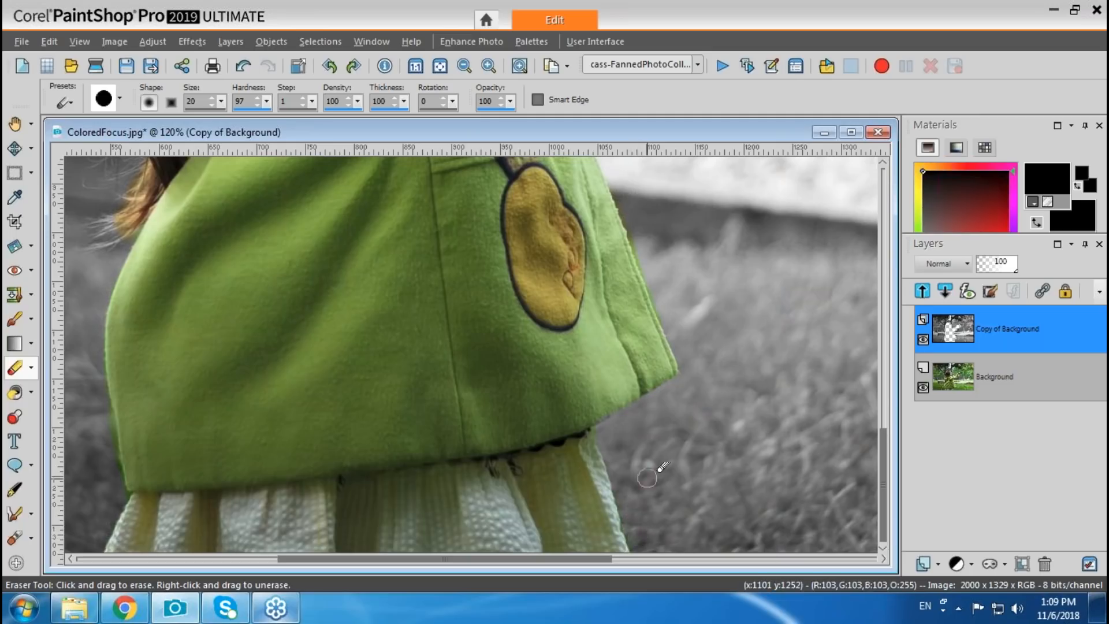
Step: Set the Eraser size to 5 and erase over the stray hair strand behind the hood
drag(889, 444, 885, 387)
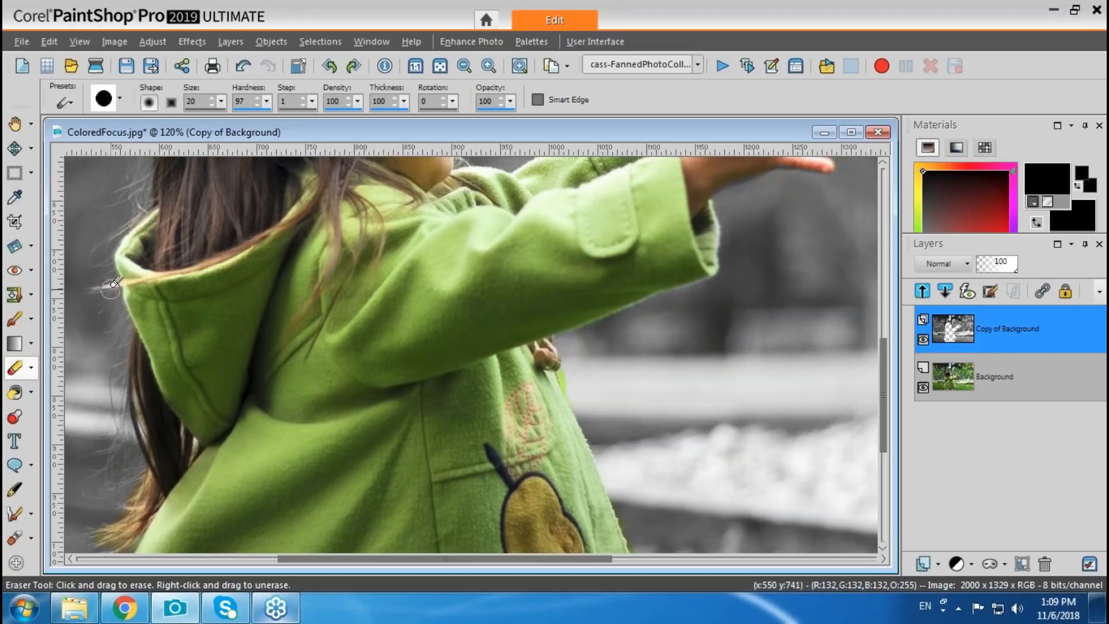
drag(199, 101, 172, 117)
text(5)
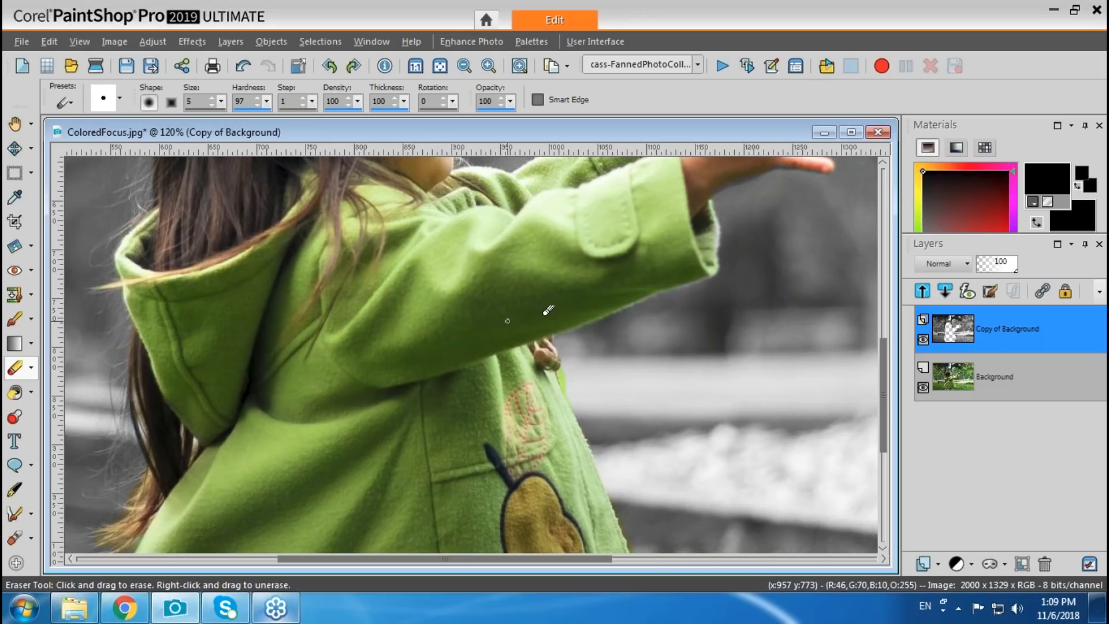
Step: Examine the whole picture, comparing it with the Copy of Background layer hidden and shown
drag(882, 387, 888, 348)
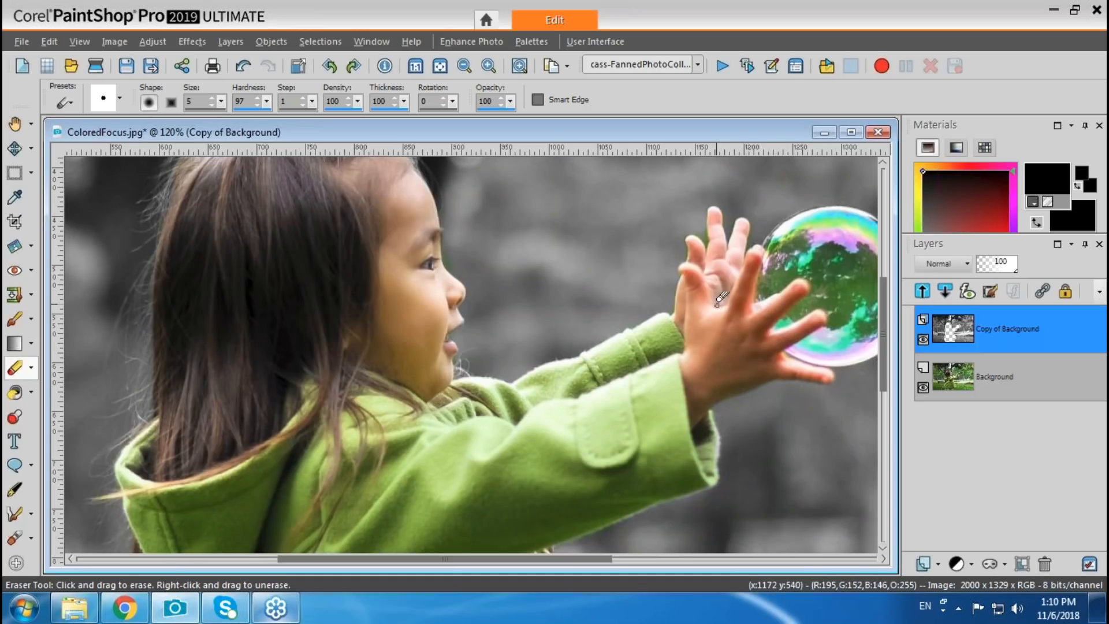
scroll(886, 380, down, 1)
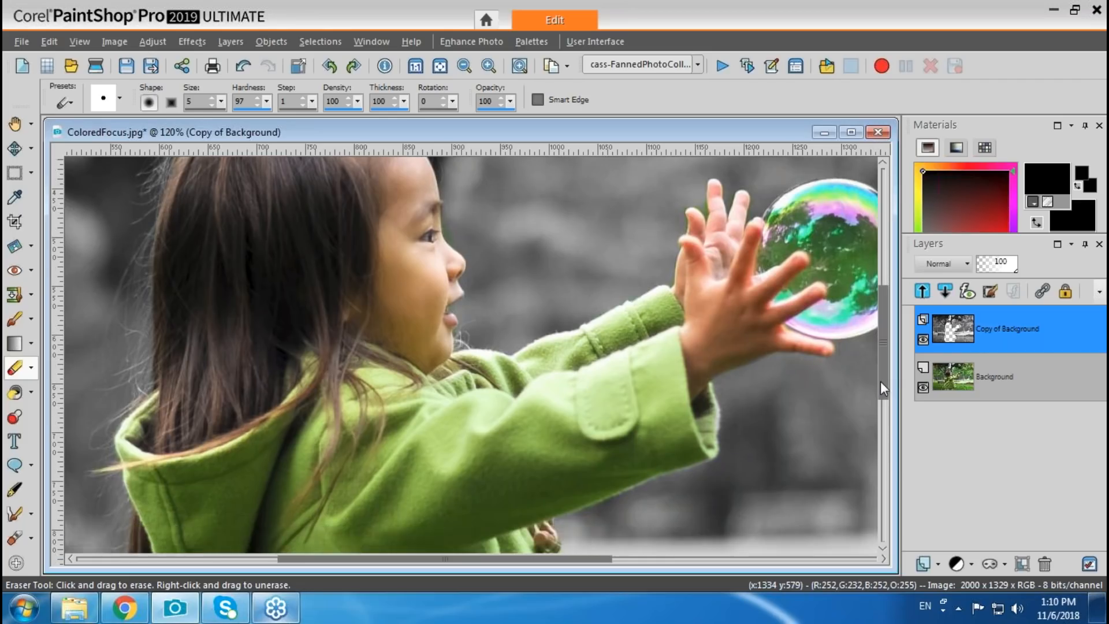
scroll(878, 379, down, 1)
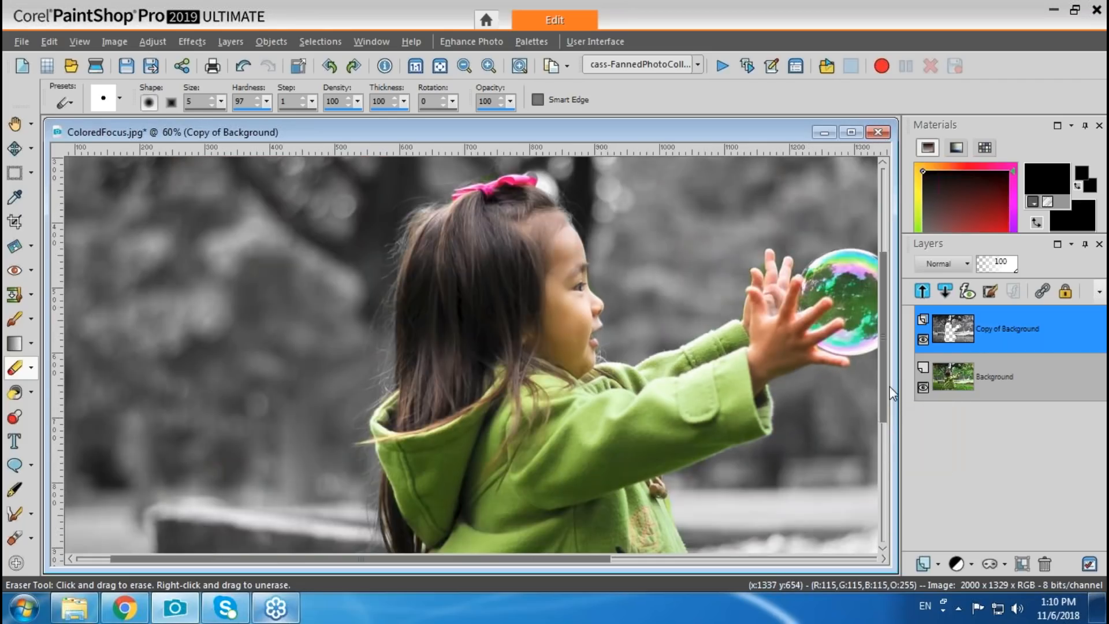
scroll(889, 387, down, 4)
scroll(868, 389, down, 1)
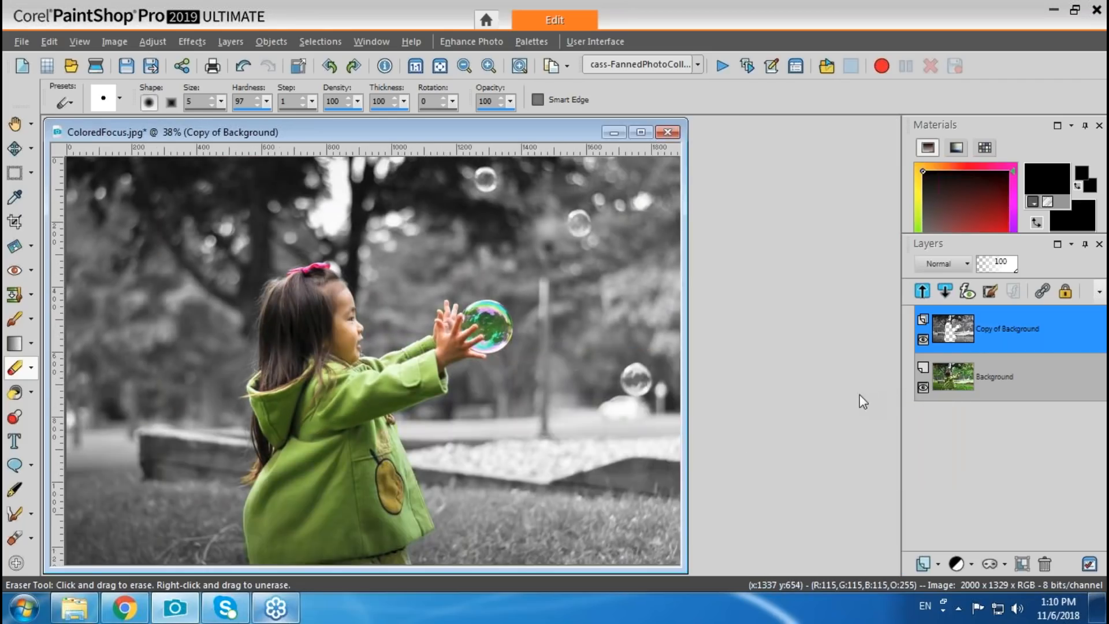
drag(541, 132, 566, 125)
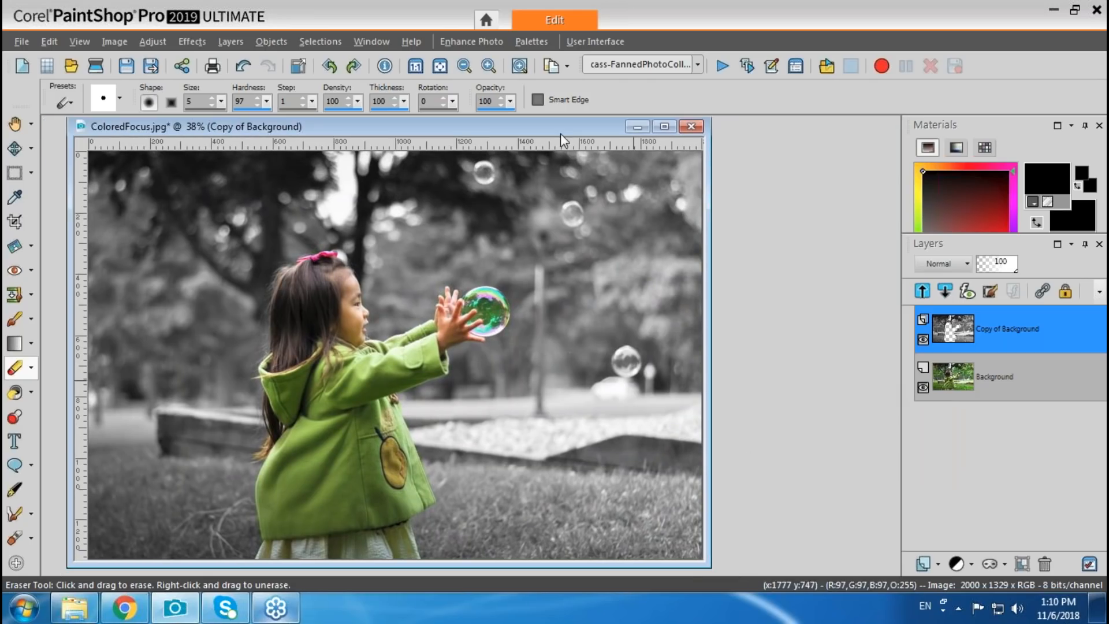
double_click(606, 126)
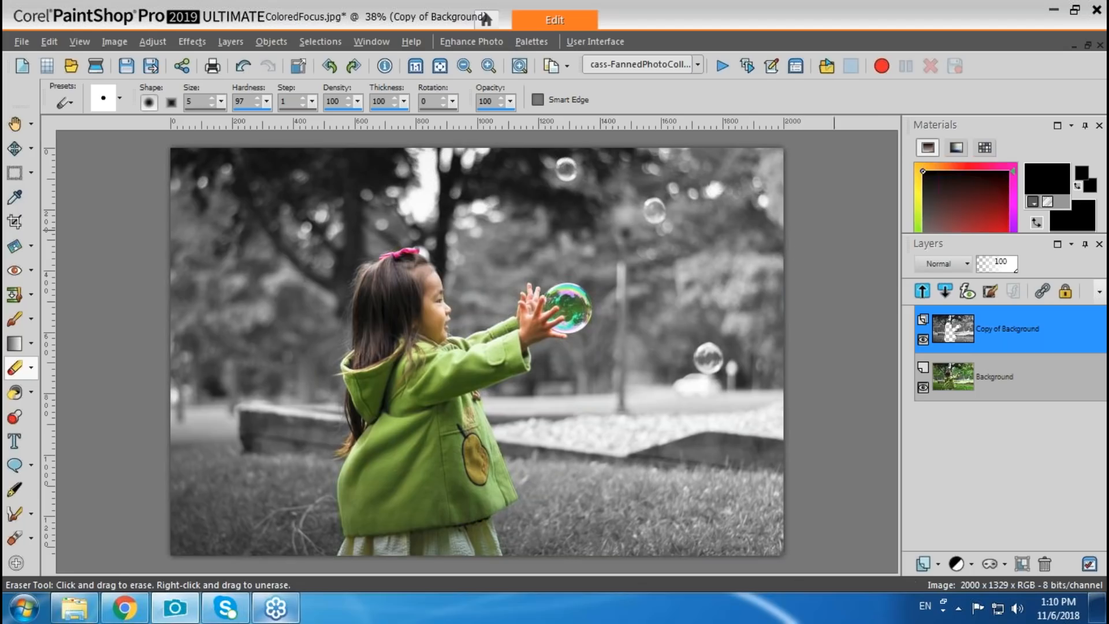
click(1085, 46)
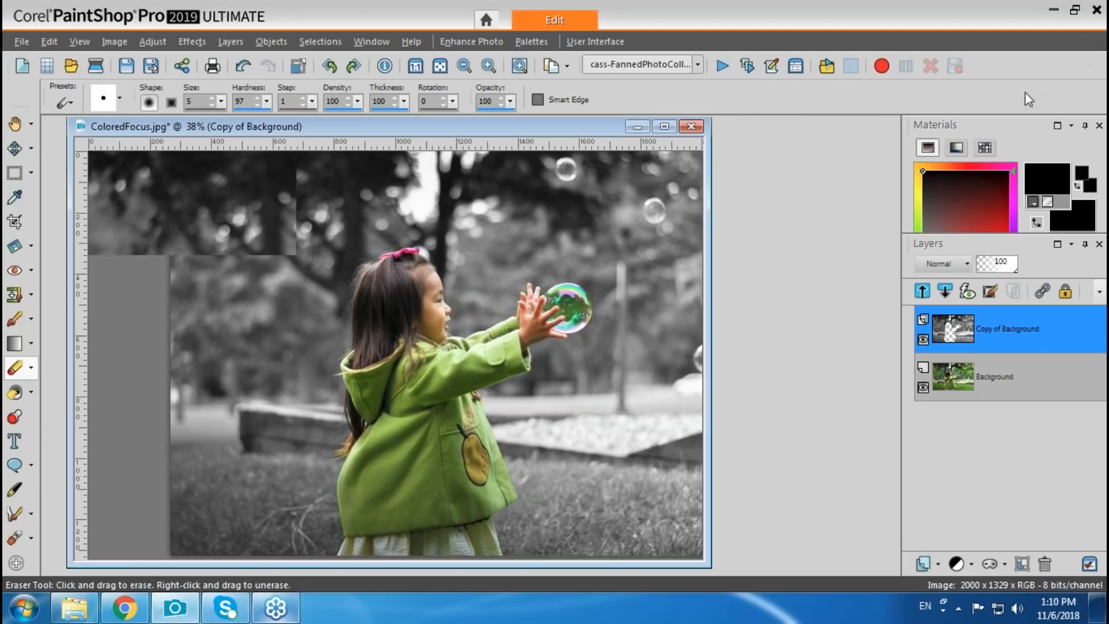
click(923, 339)
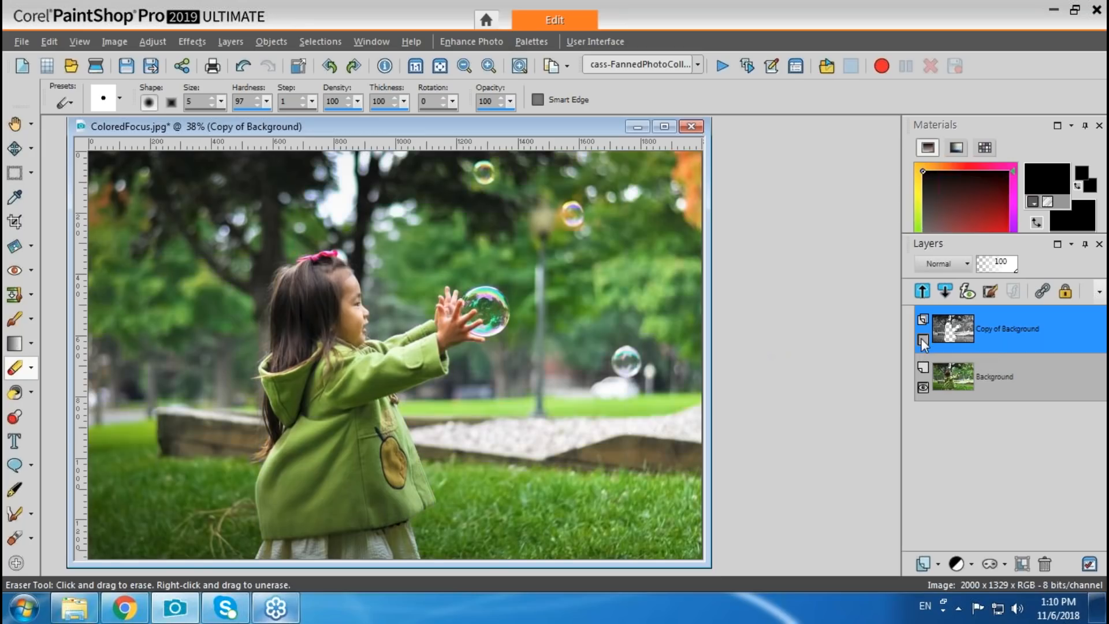
click(923, 339)
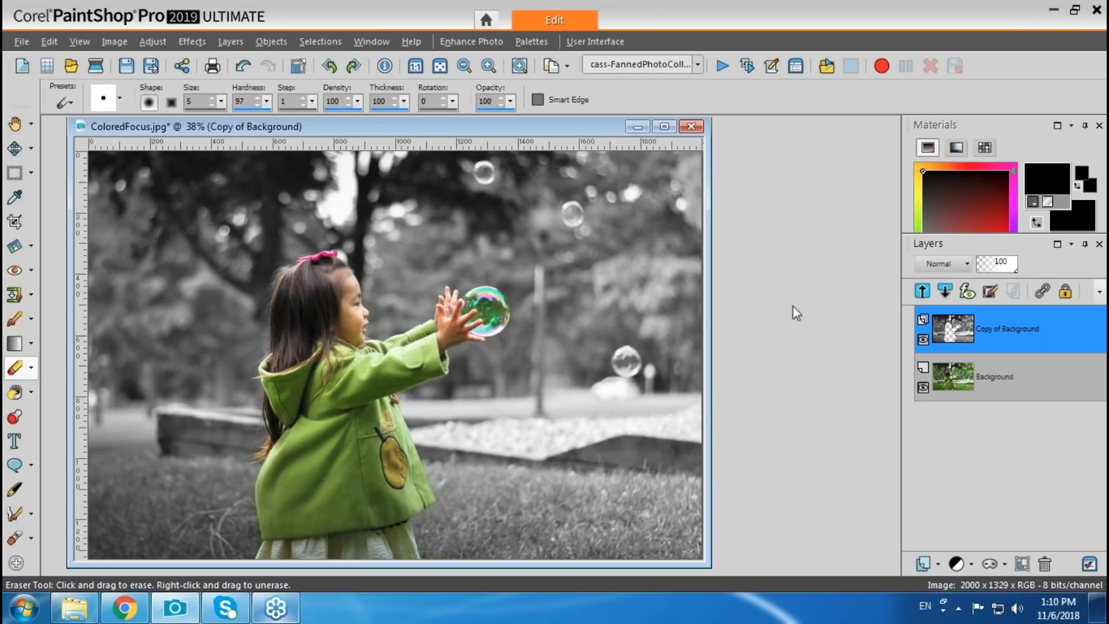
Step: Set the Eraser size to 20 and erase the grey over the three small floating soap bubbles
drag(597, 127, 602, 128)
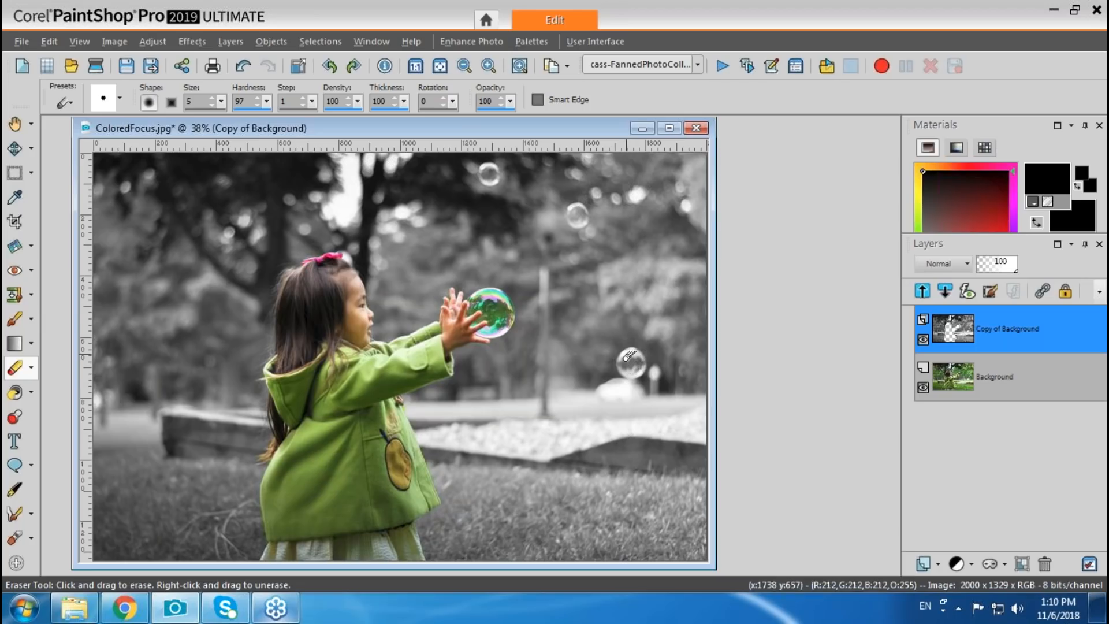
click(190, 101)
text(20)
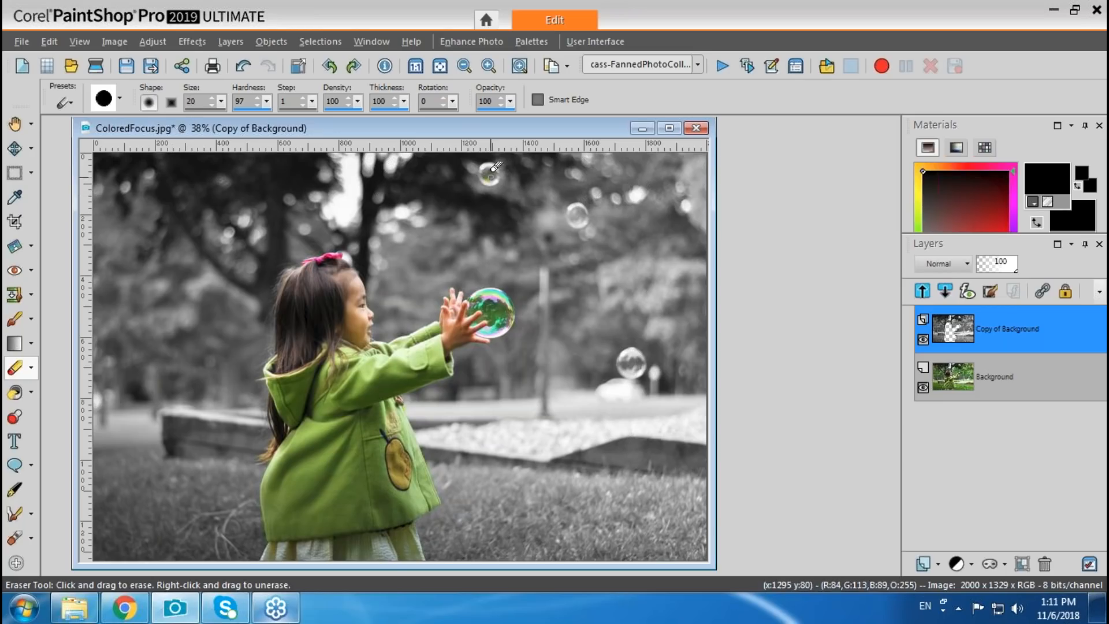
mouse_move(493, 163)
mouse_down()
mouse_move(495, 176)
mouse_move(501, 166)
mouse_up()
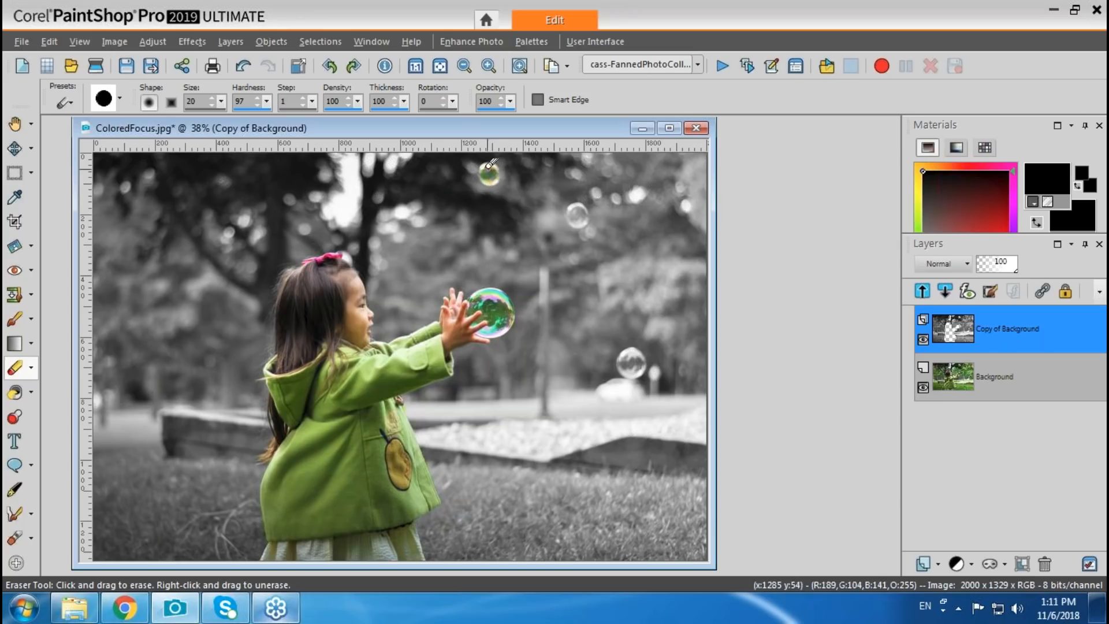
drag(571, 215, 584, 218)
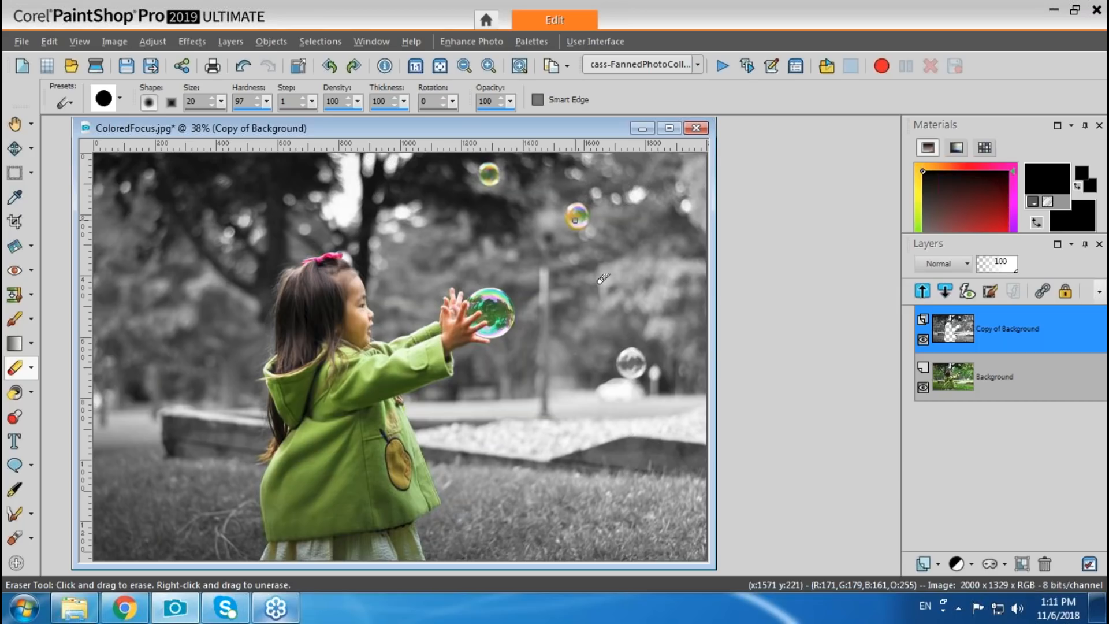
mouse_move(637, 368)
mouse_down()
mouse_move(642, 359)
mouse_move(625, 356)
mouse_move(632, 365)
mouse_move(638, 346)
mouse_move(647, 361)
mouse_move(641, 370)
mouse_move(632, 360)
mouse_up()
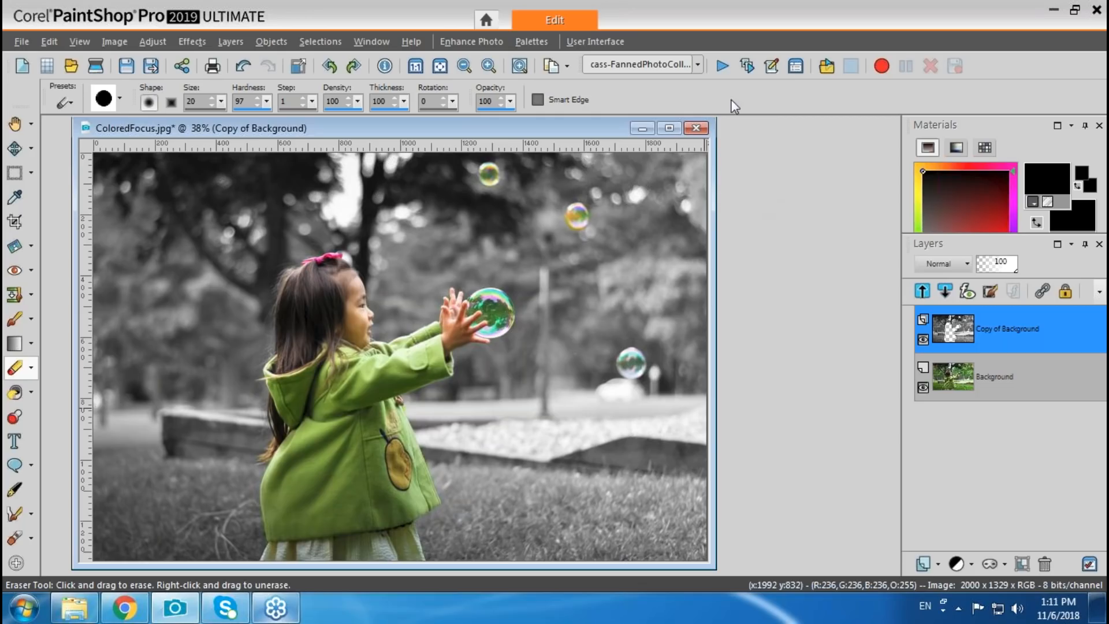
Step: Close ColoredFocus.jpg and open the photo Depth.jpg
click(696, 130)
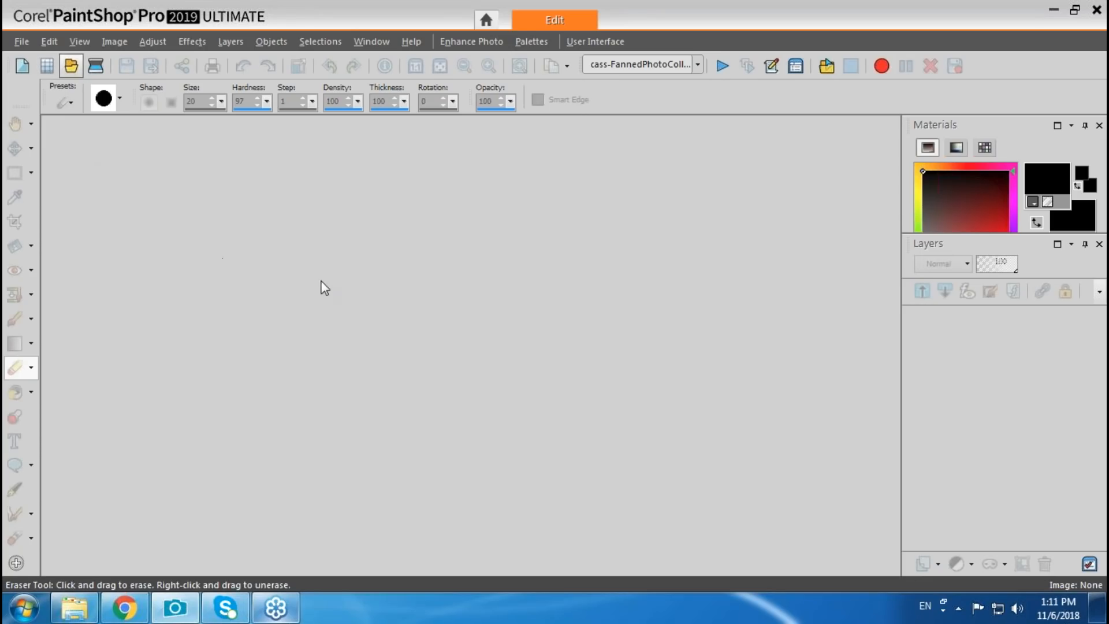
double_click(321, 206)
click(493, 144)
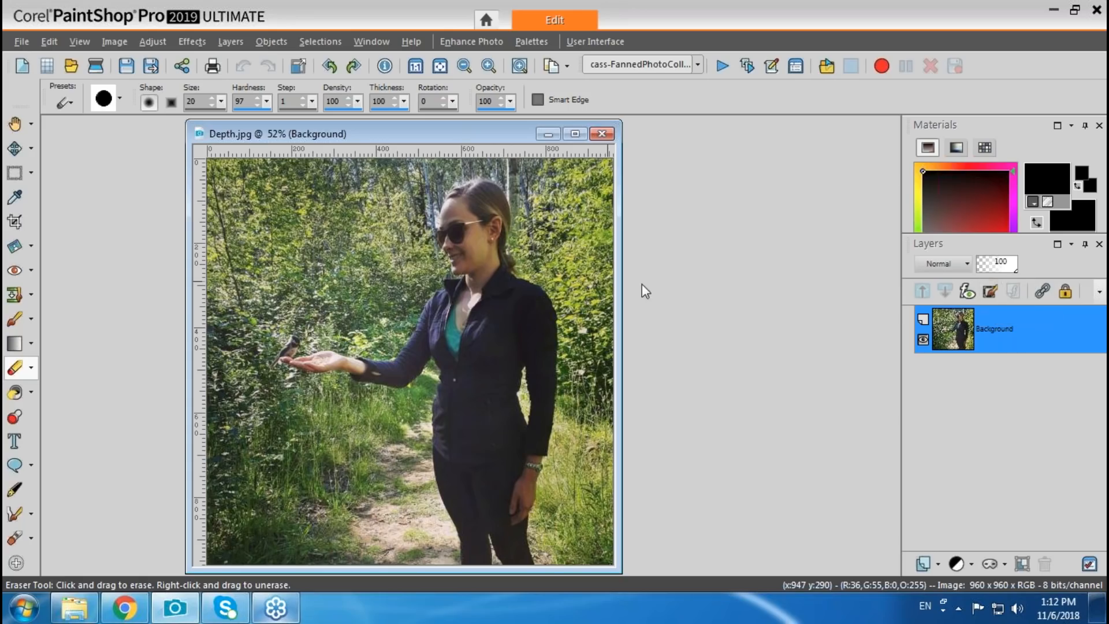
drag(505, 137, 518, 134)
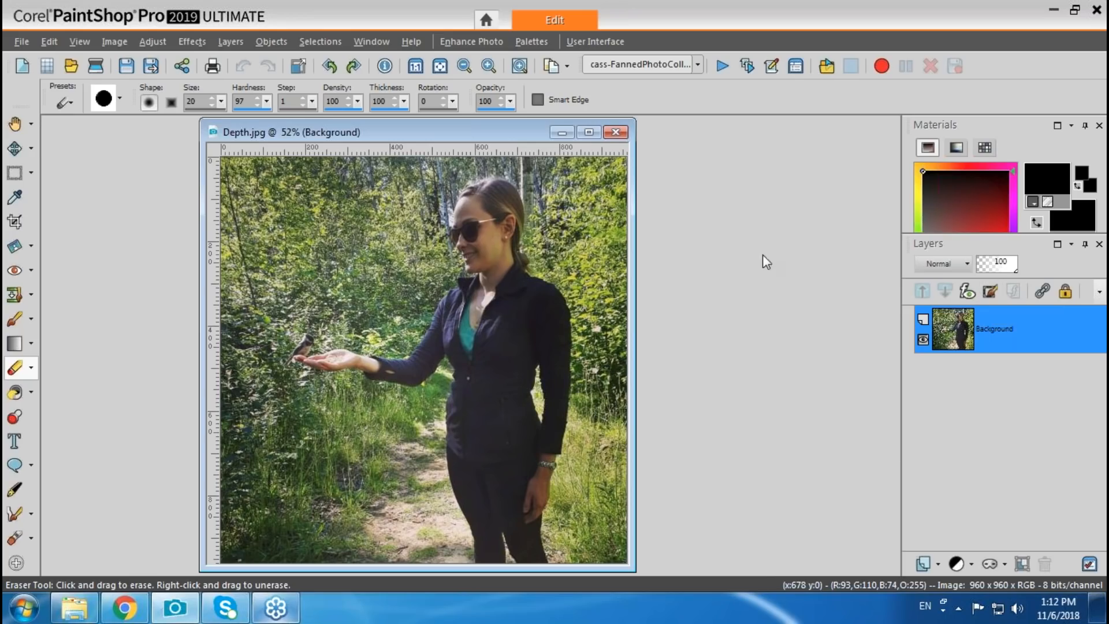
Step: Turn on Edit Selection mode for Depth.jpg to add a Selection layer above the Background
click(320, 41)
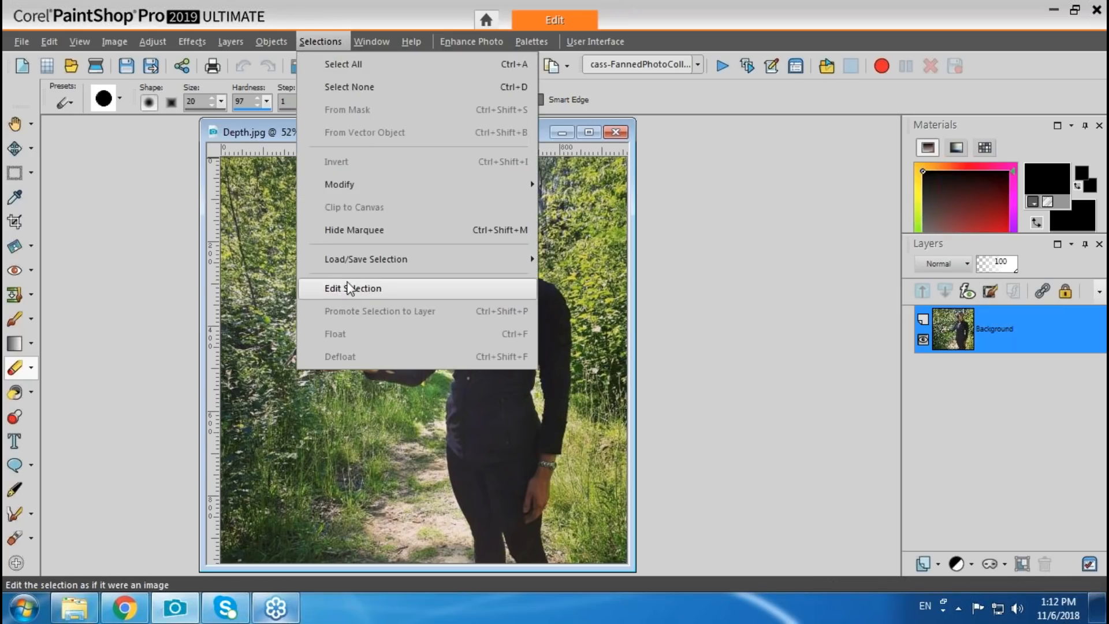
click(1004, 295)
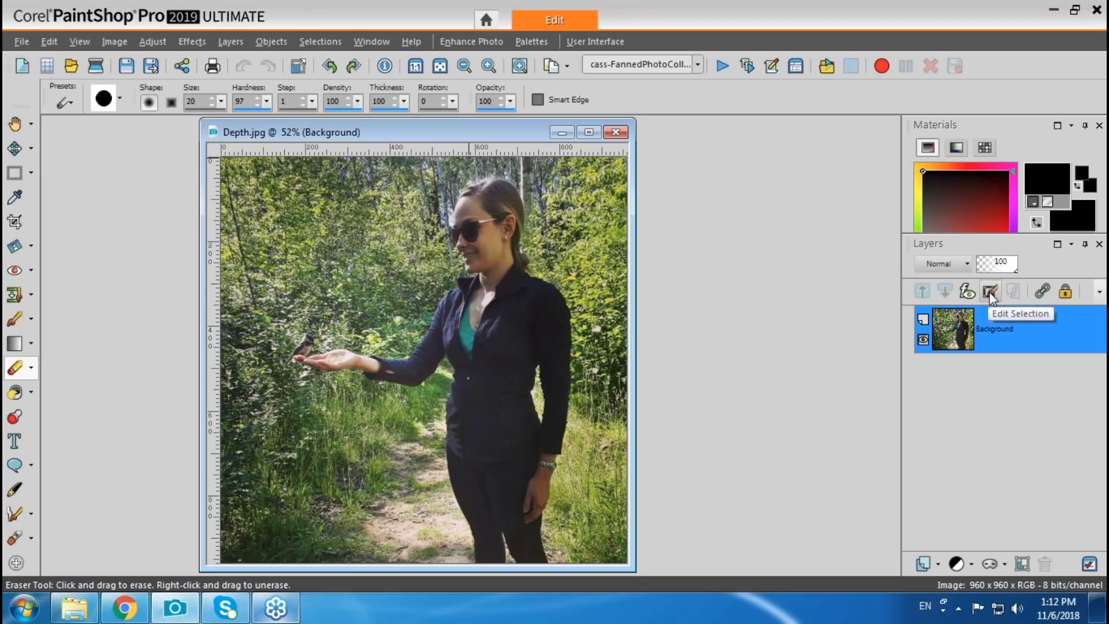
click(990, 290)
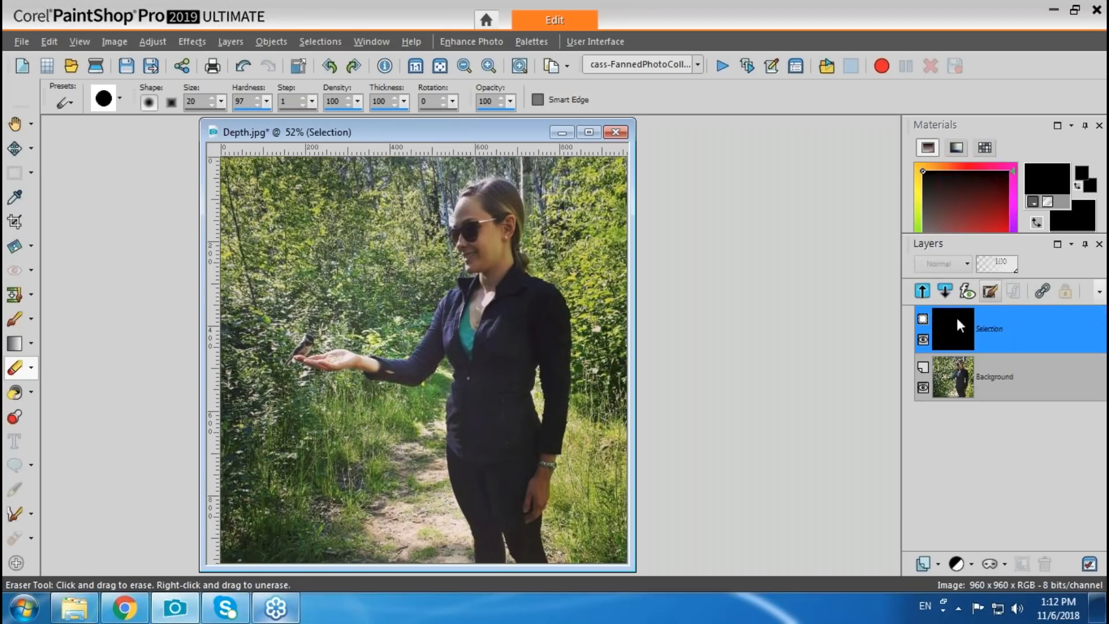
Step: Set the foreground colour to white and the background colour to black for painting on the Selection layer
mouse_move(961, 309)
mouse_move(957, 341)
drag(909, 238, 908, 289)
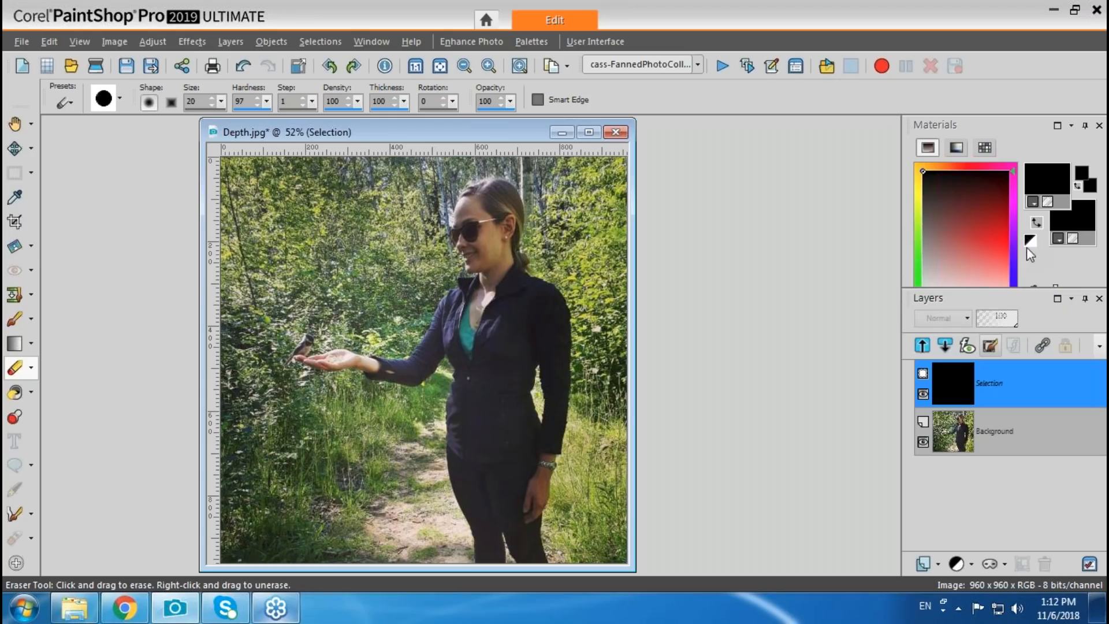
click(1029, 240)
click(1038, 221)
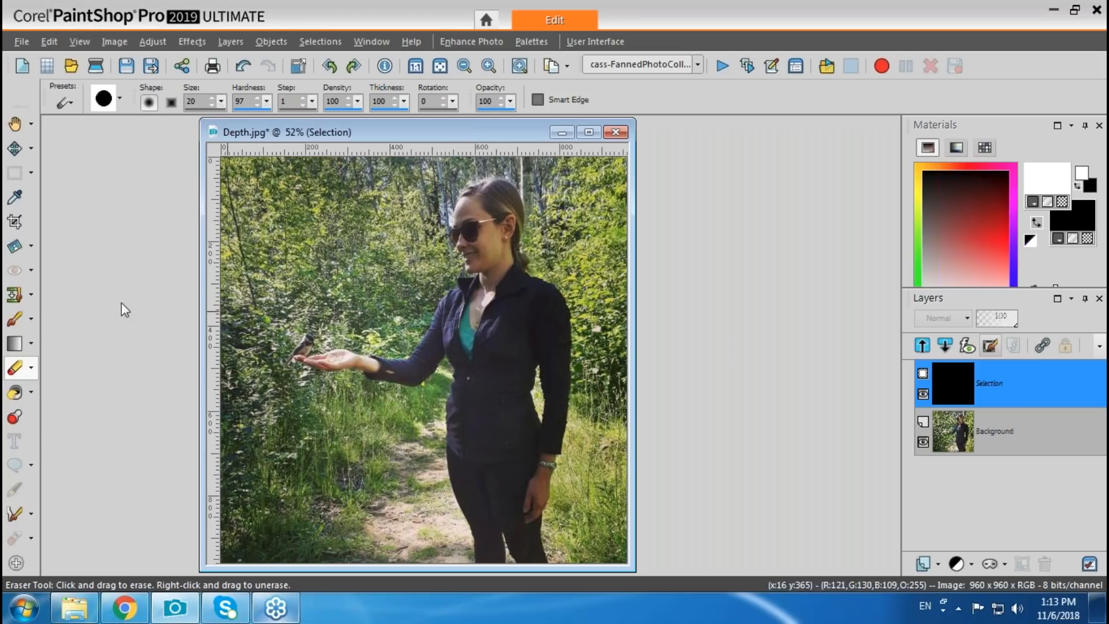
Step: Paint the selection mask over the woman's jacket, lowered arm and legs with the Paint Brush at size 50
click(18, 325)
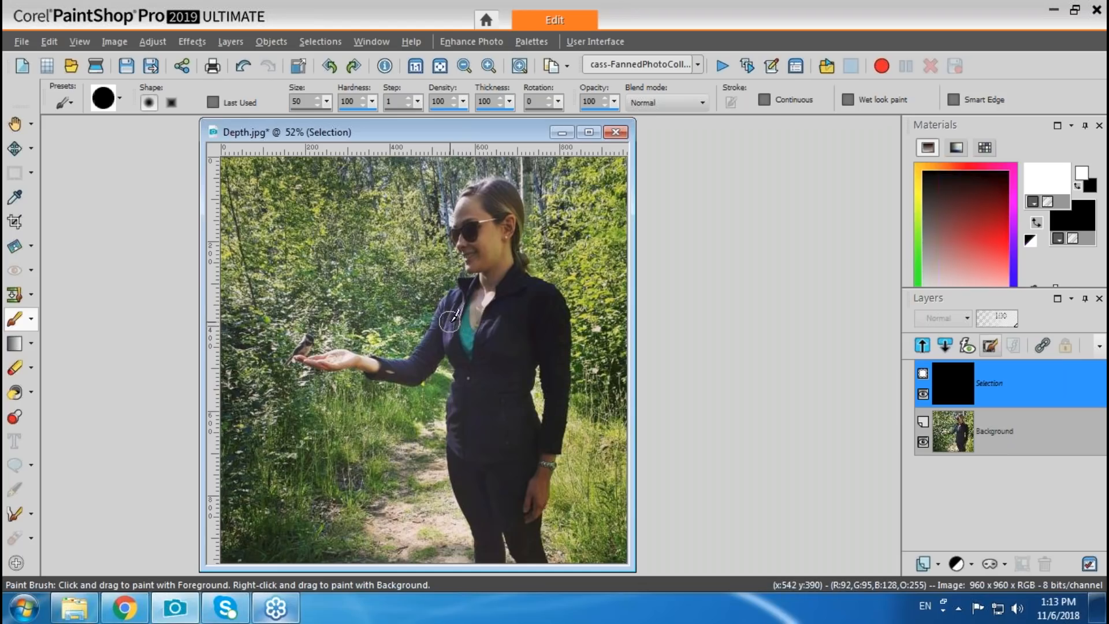
mouse_move(444, 326)
mouse_down()
mouse_move(457, 300)
mouse_move(440, 339)
mouse_move(457, 314)
mouse_move(450, 339)
mouse_move(471, 371)
mouse_move(462, 327)
mouse_up()
mouse_move(484, 360)
mouse_down()
mouse_move(465, 315)
mouse_move(469, 289)
mouse_move(492, 348)
mouse_move(511, 324)
mouse_move(528, 347)
mouse_move(515, 370)
mouse_move(511, 337)
mouse_up()
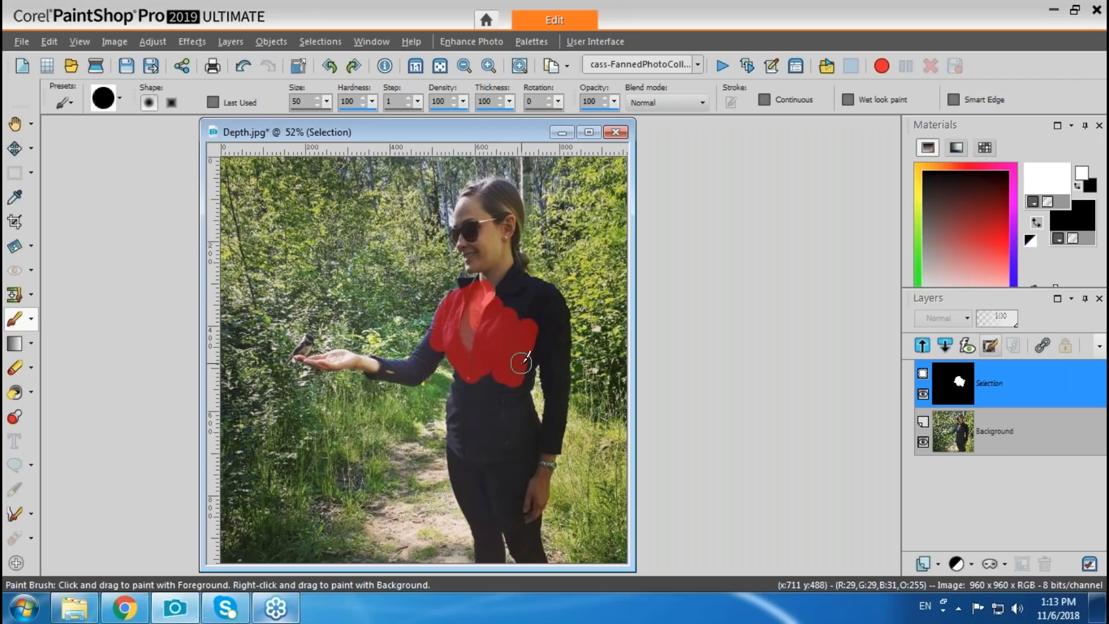
mouse_move(523, 378)
mouse_down()
mouse_move(523, 386)
mouse_move(526, 297)
mouse_move(542, 288)
mouse_move(559, 355)
mouse_move(559, 381)
mouse_move(551, 324)
mouse_move(548, 442)
mouse_move(559, 398)
mouse_move(527, 514)
mouse_up()
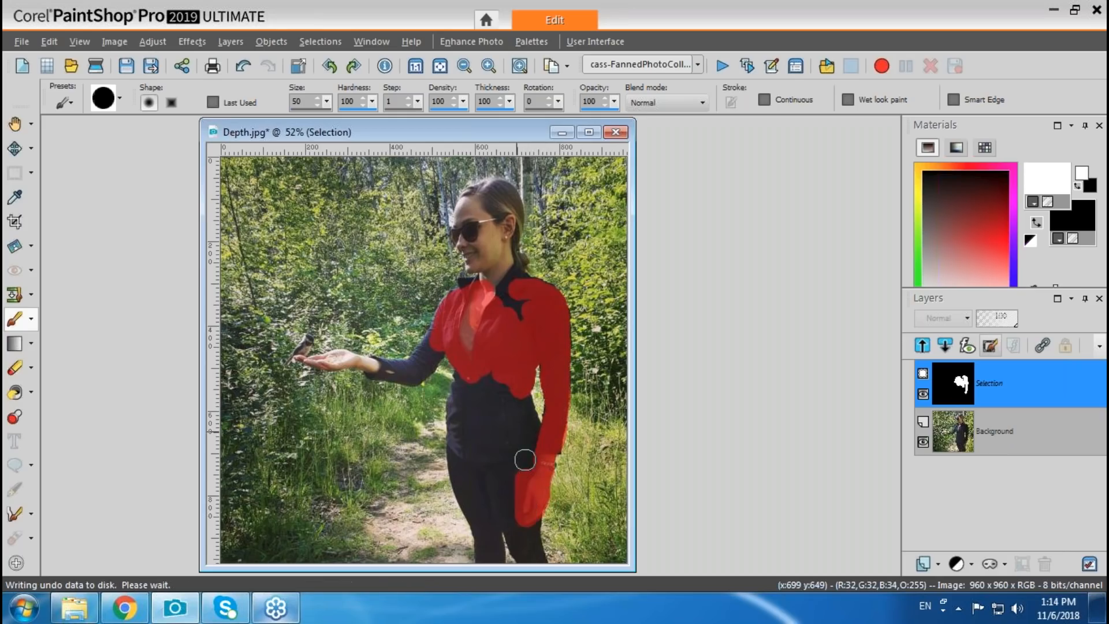
mouse_move(513, 383)
mouse_down()
mouse_move(533, 437)
mouse_move(507, 372)
mouse_move(525, 445)
mouse_move(495, 371)
mouse_move(502, 445)
mouse_move(466, 368)
mouse_move(458, 446)
mouse_move(485, 556)
mouse_move(485, 530)
mouse_move(489, 554)
mouse_move(504, 516)
mouse_move(529, 556)
mouse_move(529, 522)
mouse_up()
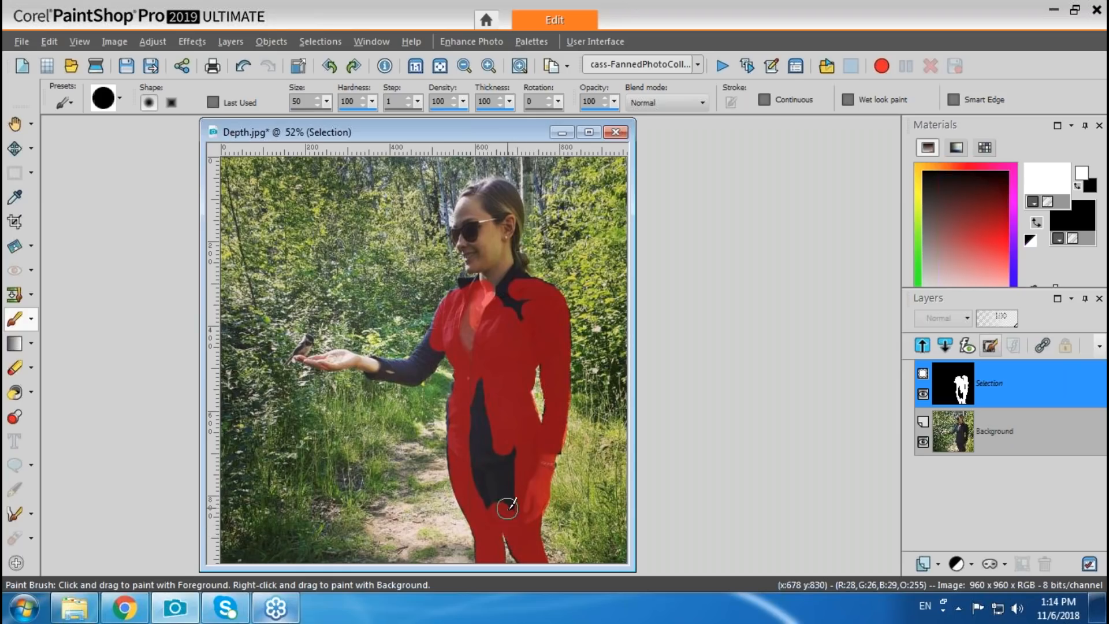
Step: Fill the mask gaps on the hips and legs, and cover the collar, neck, head and outstretched upper arm
drag(526, 546, 547, 561)
mouse_move(512, 425)
mouse_down()
mouse_move(500, 490)
mouse_move(484, 383)
mouse_move(474, 442)
mouse_move(487, 497)
mouse_up()
mouse_move(502, 296)
mouse_down()
mouse_move(464, 219)
mouse_move(474, 196)
mouse_move(498, 188)
mouse_move(511, 208)
mouse_move(507, 260)
mouse_move(522, 294)
mouse_move(483, 224)
mouse_move(488, 245)
mouse_up()
mouse_move(460, 316)
mouse_down()
mouse_move(420, 364)
mouse_move(438, 335)
mouse_up()
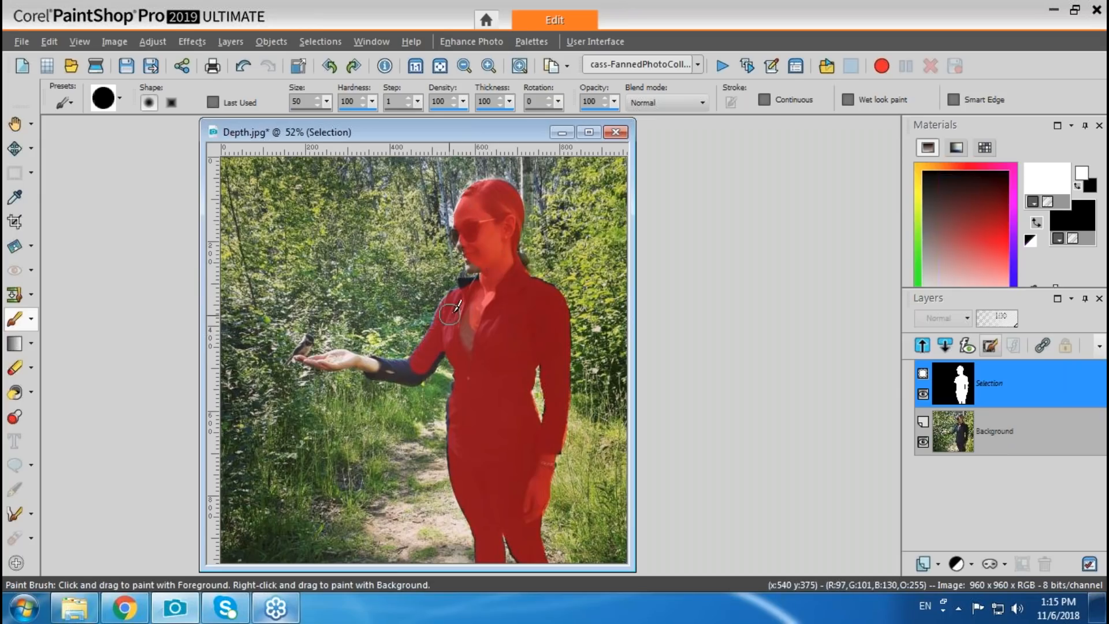
drag(415, 373, 446, 330)
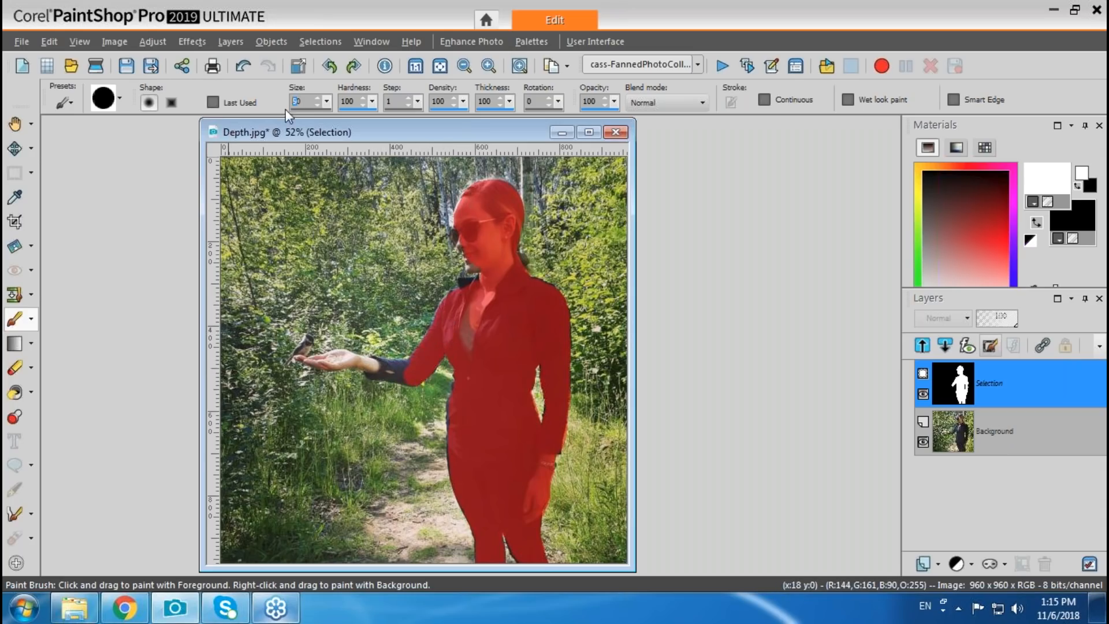
Step: Set the brush size to 30 and mask the outstretched forearm and hand, the front of the collar and the hair bun
text(30)
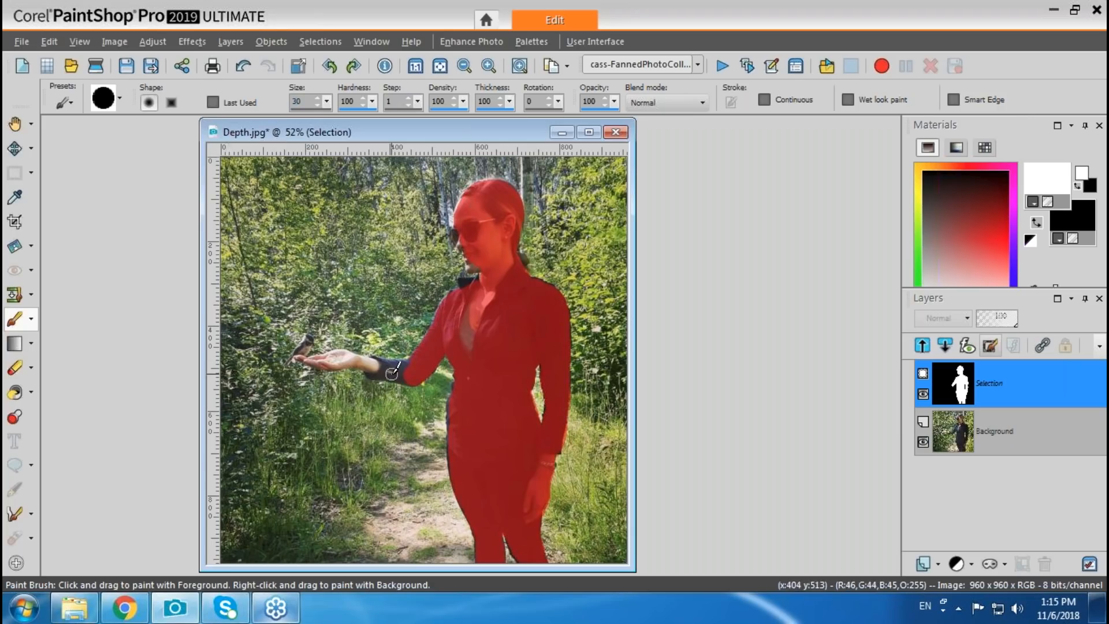
mouse_move(373, 372)
mouse_down()
mouse_move(408, 377)
mouse_move(417, 364)
mouse_move(324, 361)
mouse_move(371, 354)
mouse_up()
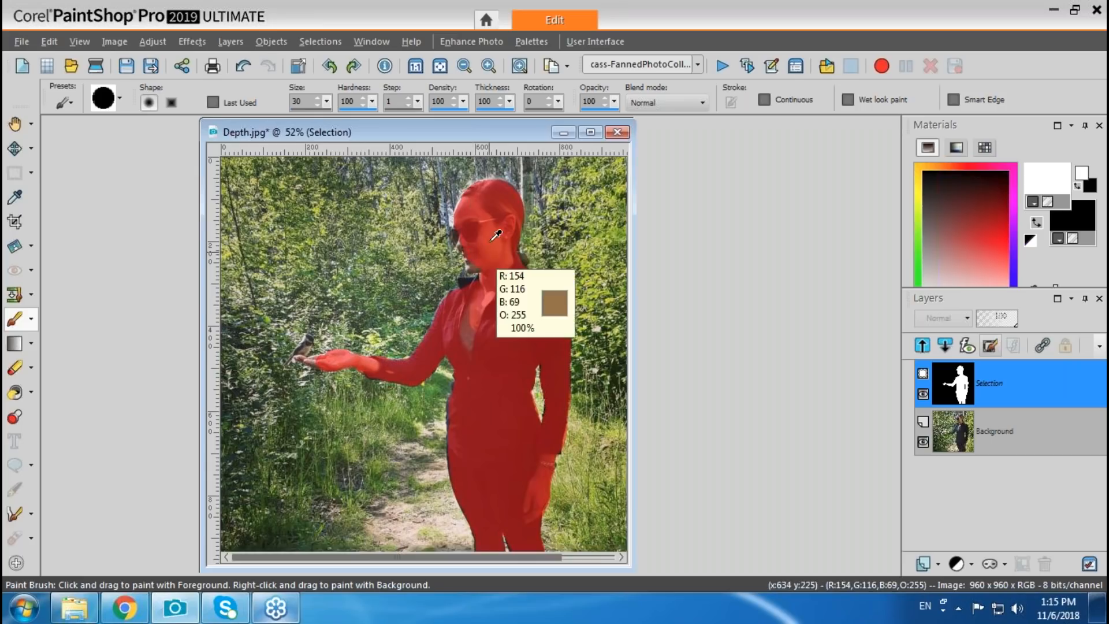
scroll(488, 256, up, 1)
scroll(487, 255, up, 1)
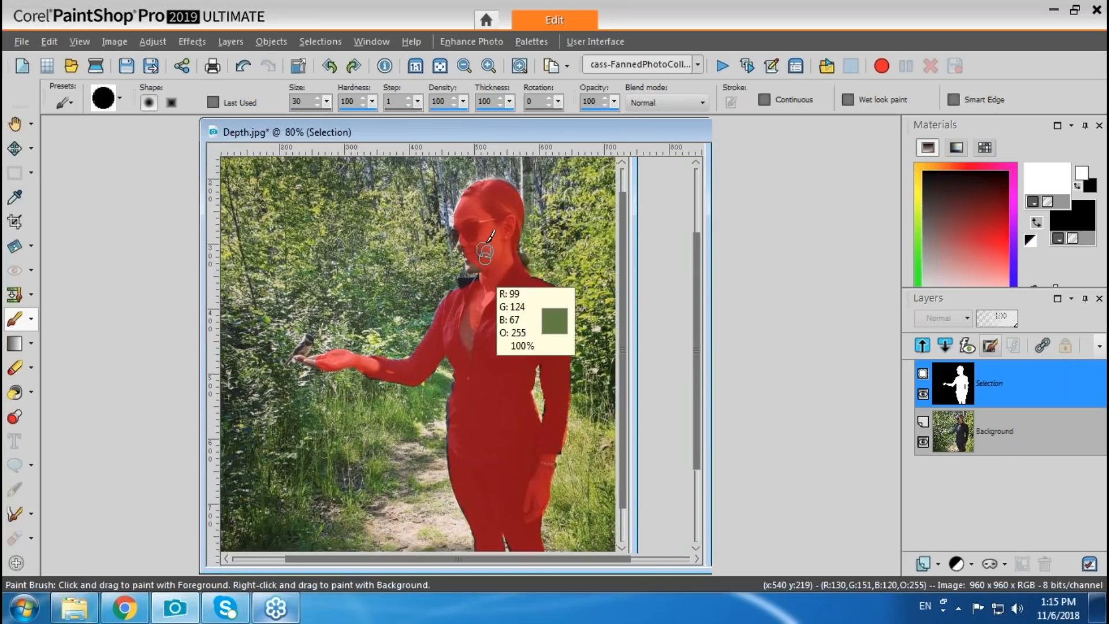
scroll(485, 252, up, 3)
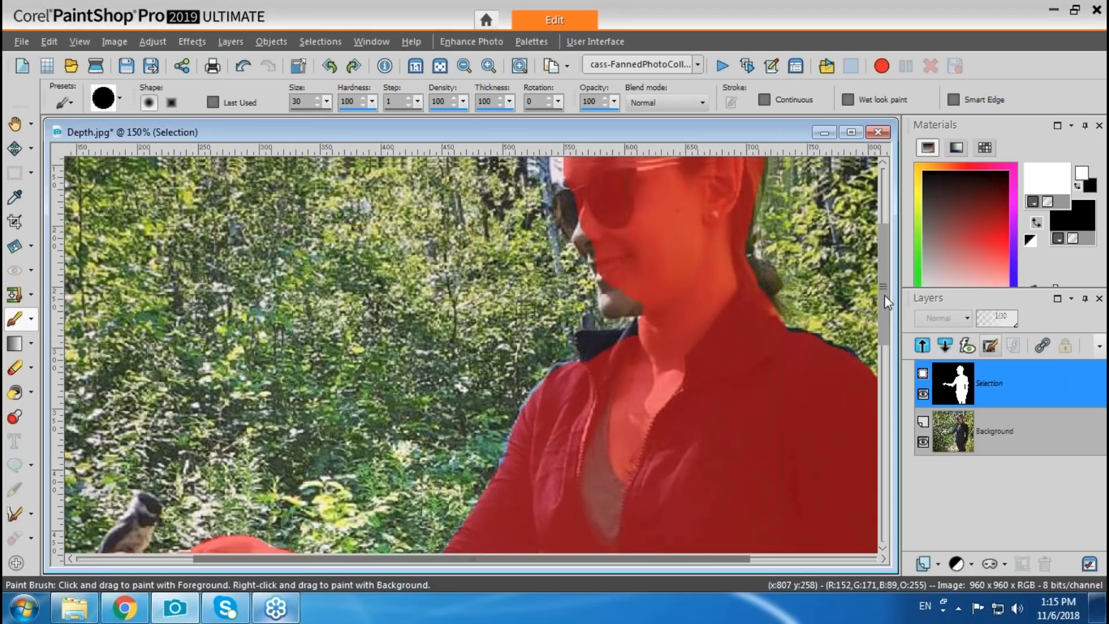
drag(884, 294, 884, 266)
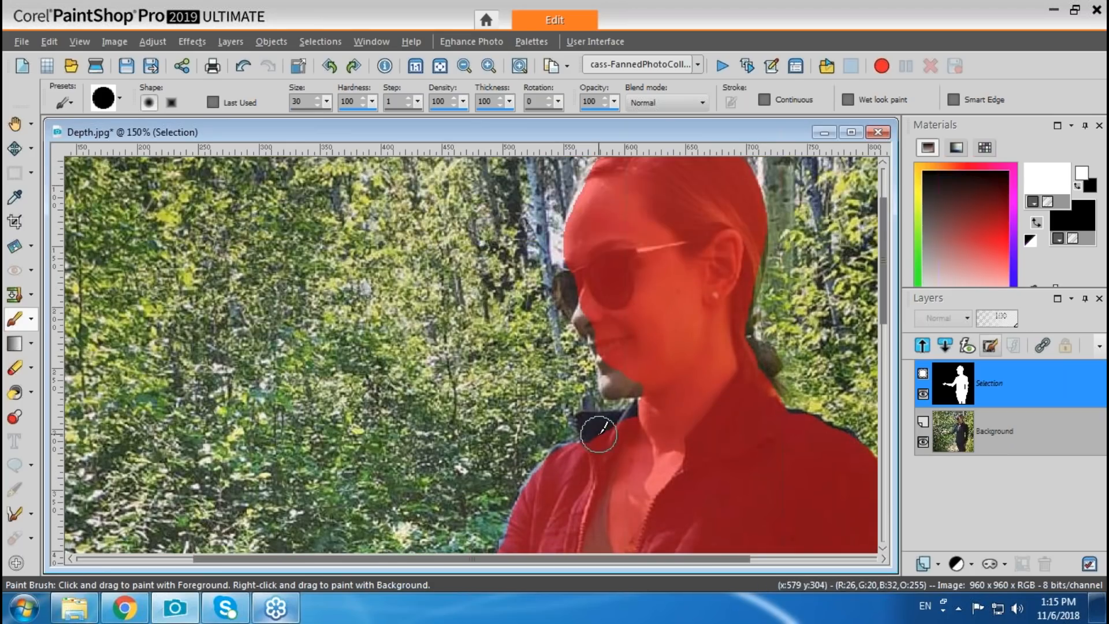
drag(599, 434, 615, 432)
drag(747, 345, 761, 370)
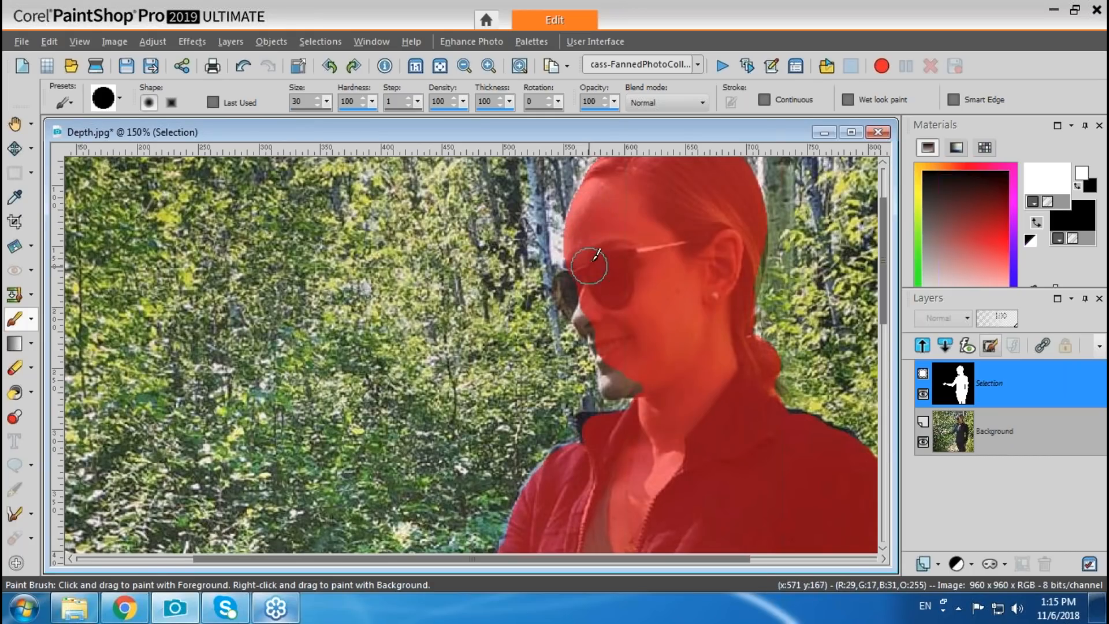
Step: Set the brush hardness to 97 and mask the sunglasses, nose, chin and collar tip along the face's front edge
click(363, 104)
click(362, 105)
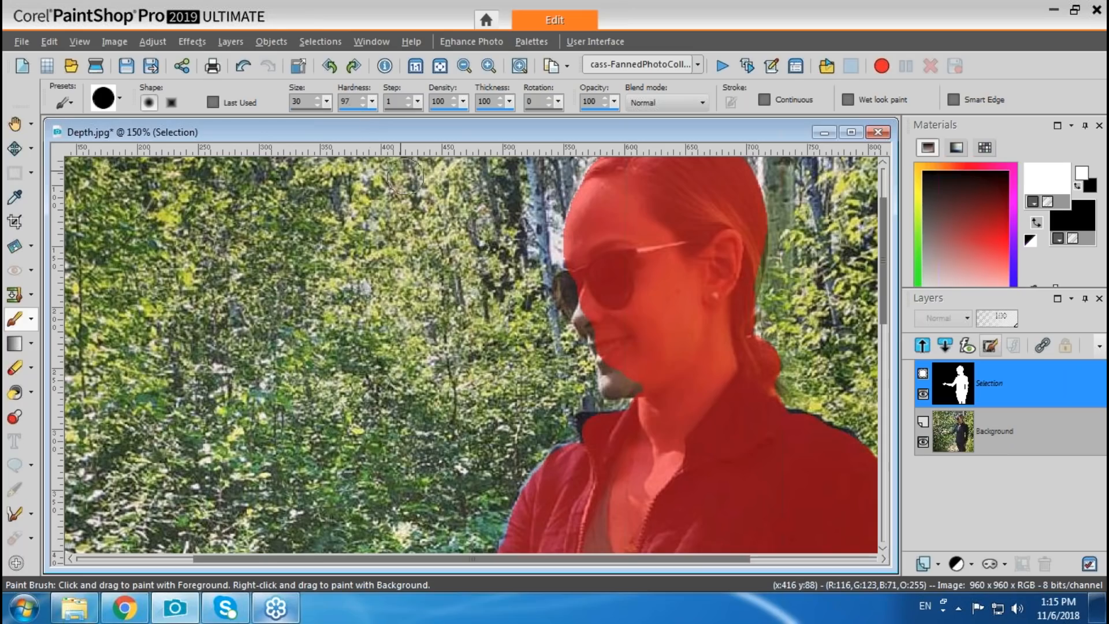
mouse_move(582, 276)
mouse_down()
mouse_move(623, 386)
mouse_move(640, 365)
mouse_move(598, 429)
mouse_move(617, 430)
mouse_move(591, 427)
mouse_move(583, 410)
mouse_move(609, 393)
mouse_move(558, 395)
mouse_up()
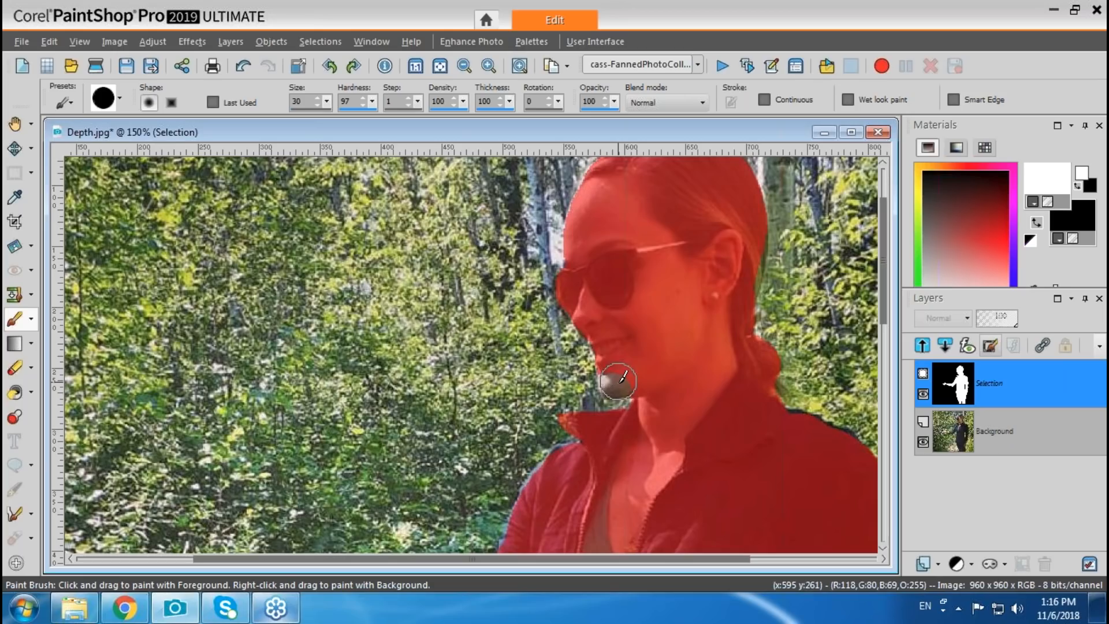
drag(616, 384, 631, 376)
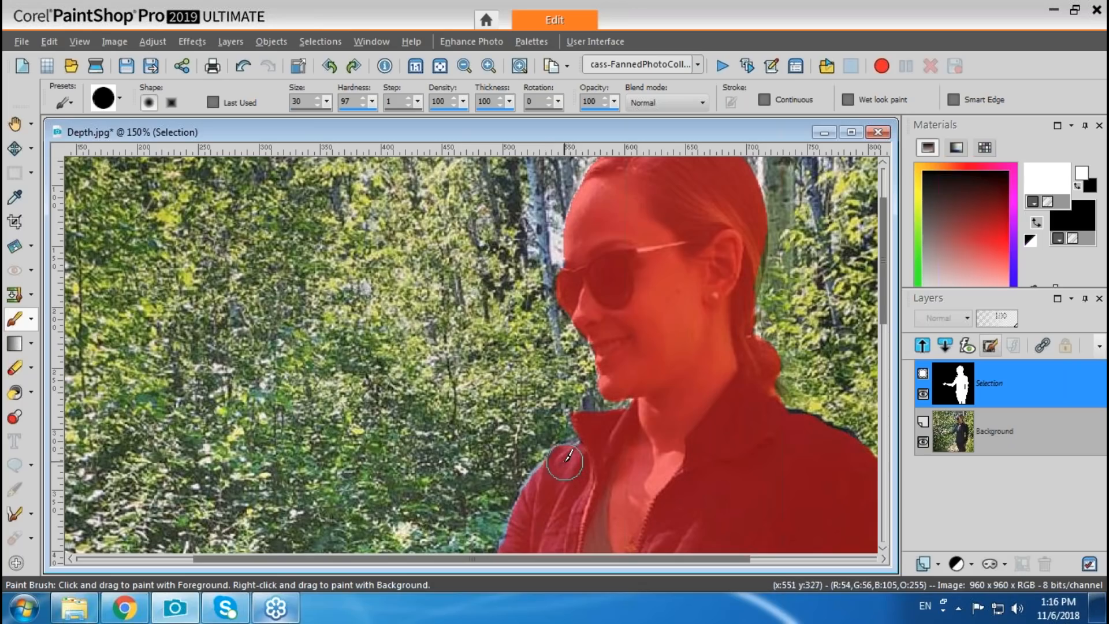
Step: Reduce the brush size to 10 and mask the fingertips and the small bird, including its tail
drag(885, 305, 888, 372)
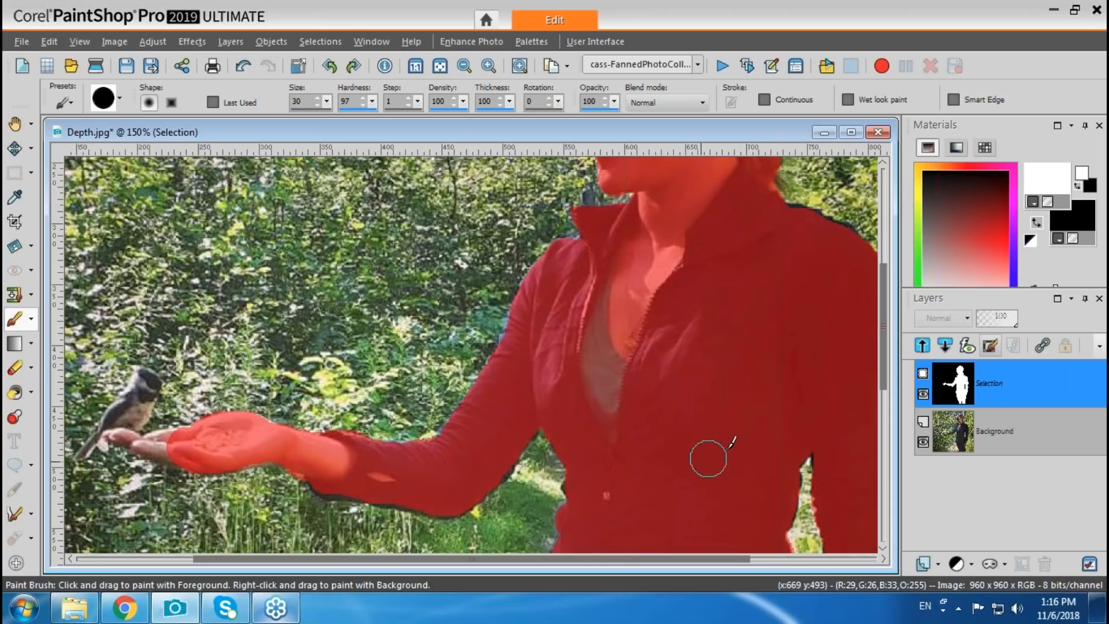
drag(179, 445, 206, 444)
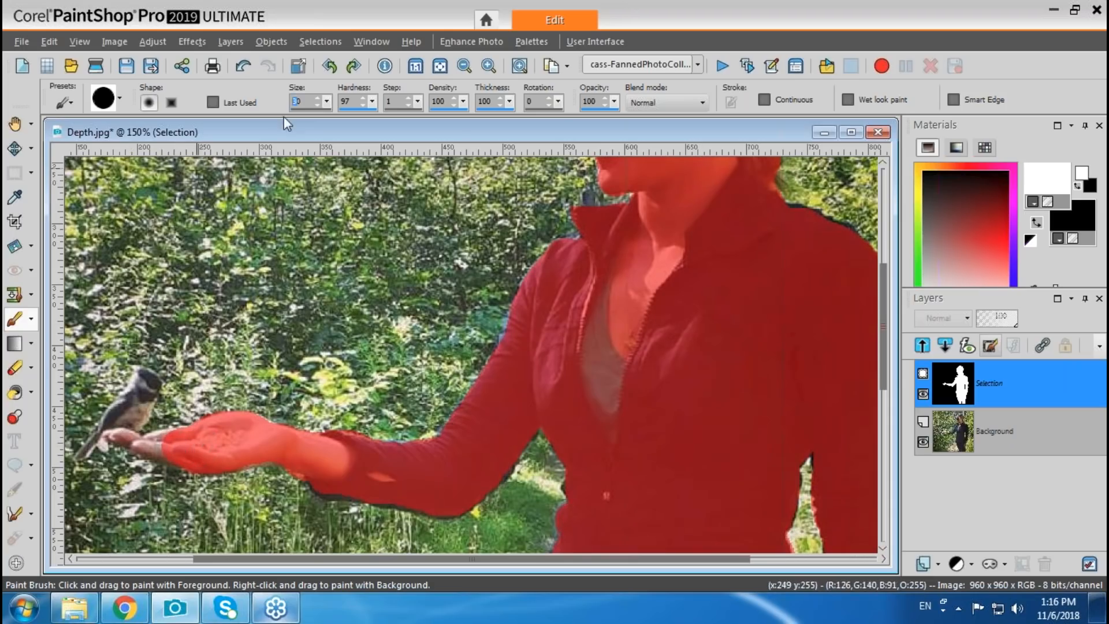
drag(297, 101, 269, 133)
text(1)
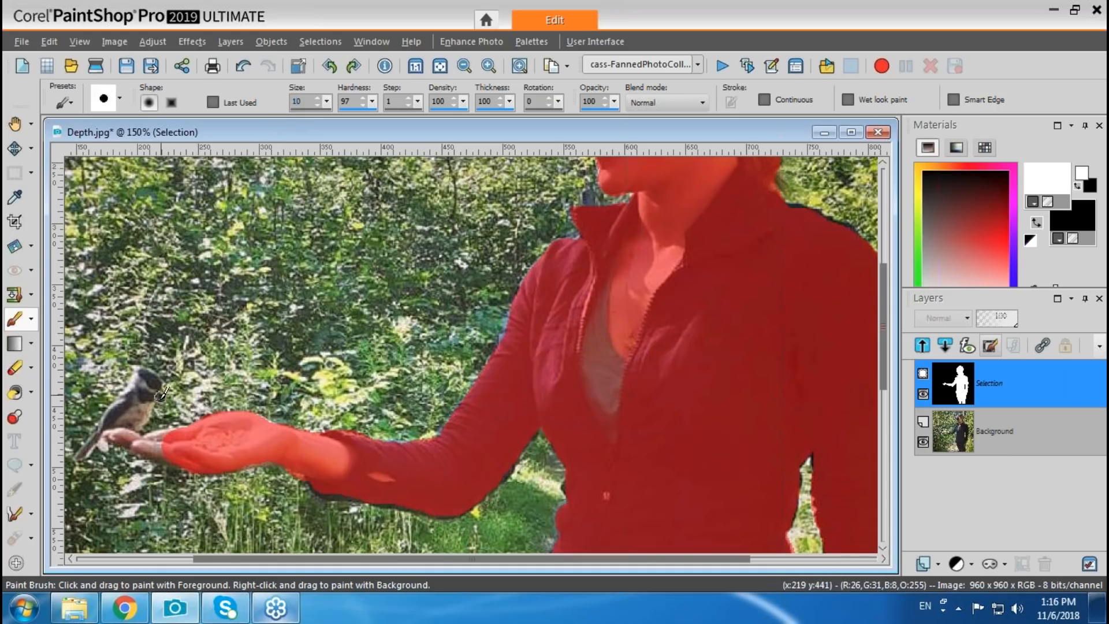
mouse_move(135, 428)
mouse_down()
mouse_move(154, 383)
mouse_move(154, 395)
mouse_move(144, 371)
mouse_move(104, 432)
mouse_move(131, 418)
mouse_move(136, 444)
mouse_move(184, 458)
mouse_move(150, 451)
mouse_move(145, 437)
mouse_move(183, 429)
mouse_move(105, 431)
mouse_up()
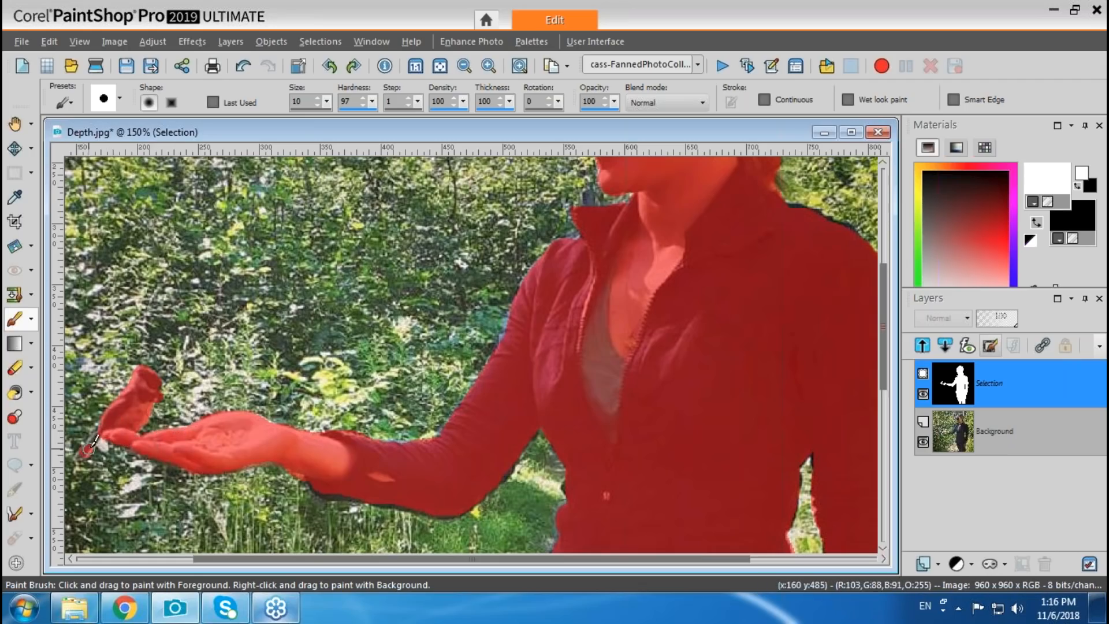
drag(78, 459, 121, 419)
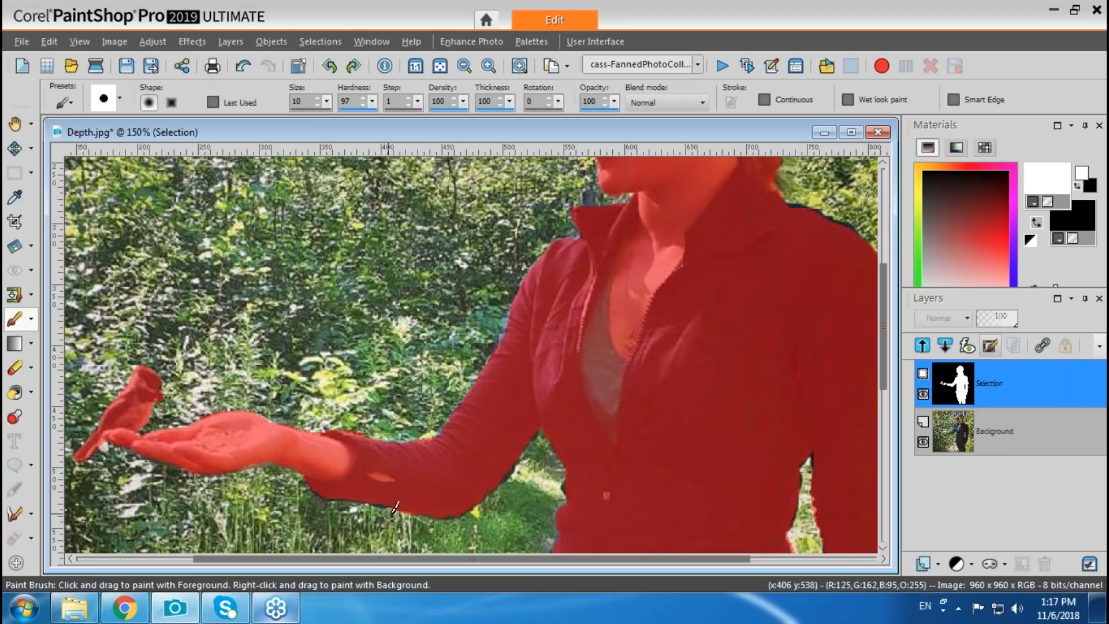
Step: Mask the missed edges along the waist and hip and on the lowered arm's sleeve down to the cuff
drag(883, 377, 889, 456)
mouse_move(559, 278)
mouse_down()
mouse_move(546, 341)
mouse_move(553, 437)
mouse_up()
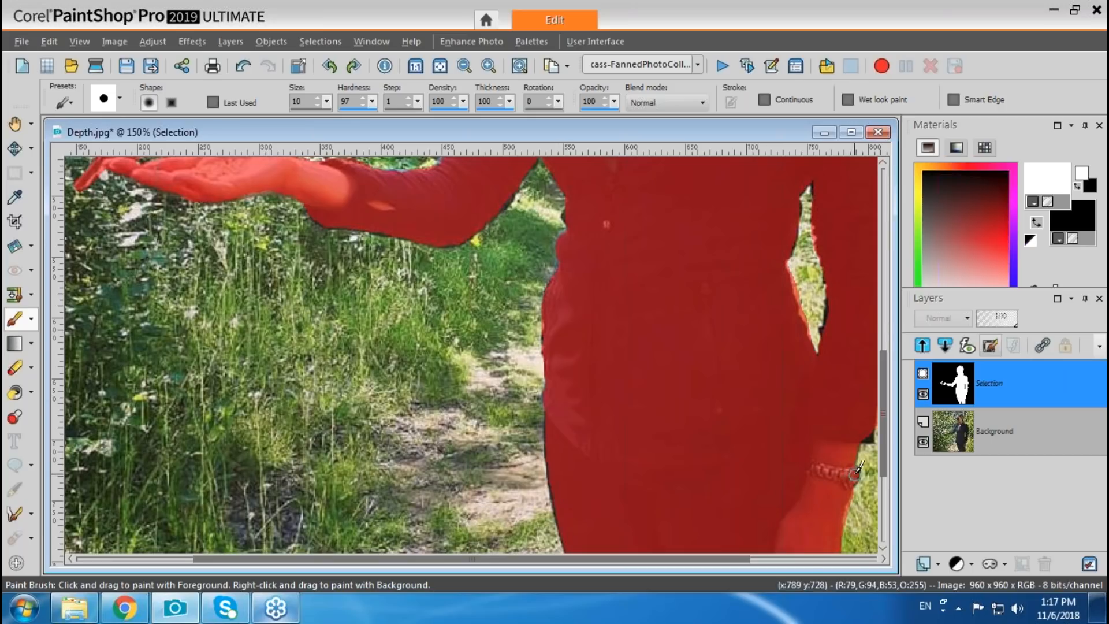
drag(730, 559, 846, 563)
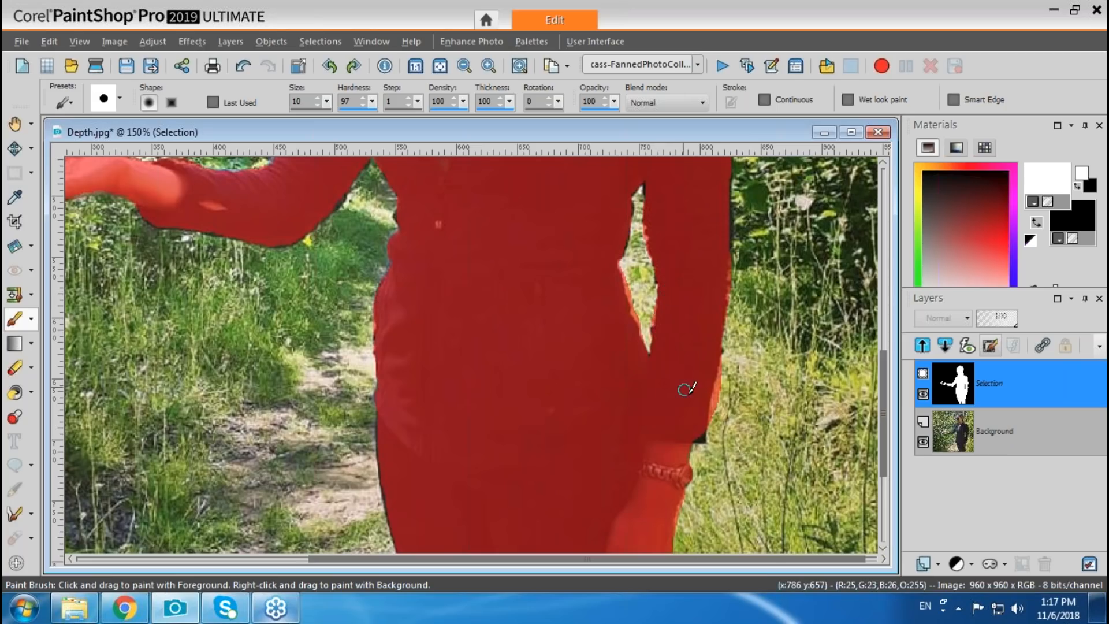
click(694, 429)
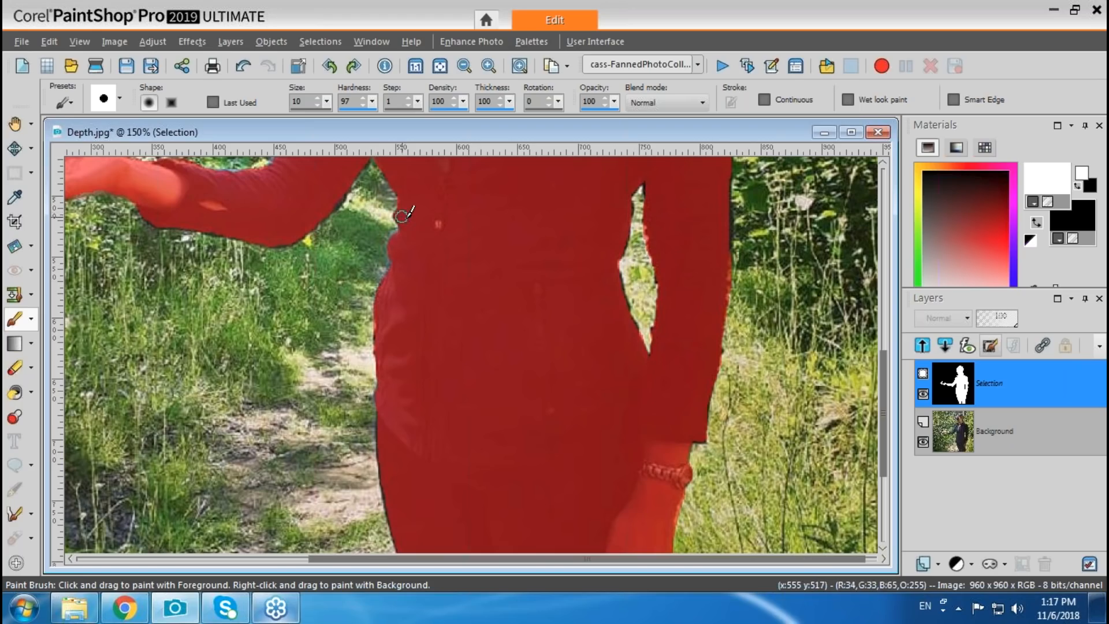
Step: Extend the mask along the outer upper sleeve, the back shoulder and the top and back of the hair
drag(888, 396, 888, 300)
drag(721, 325, 726, 455)
drag(615, 251, 676, 262)
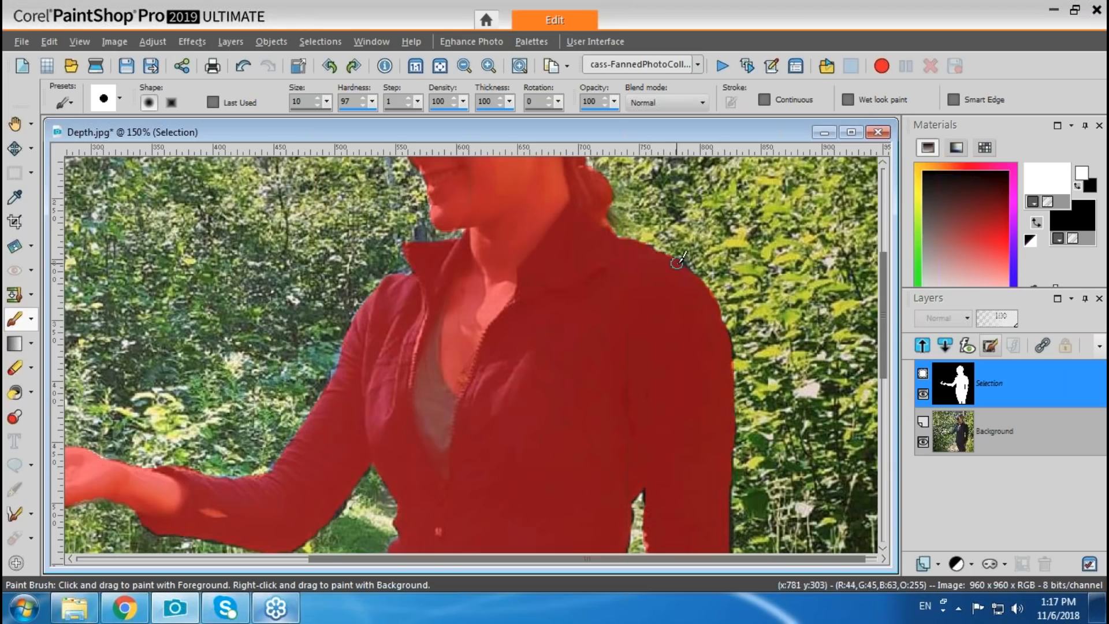
scroll(886, 313, up, 3)
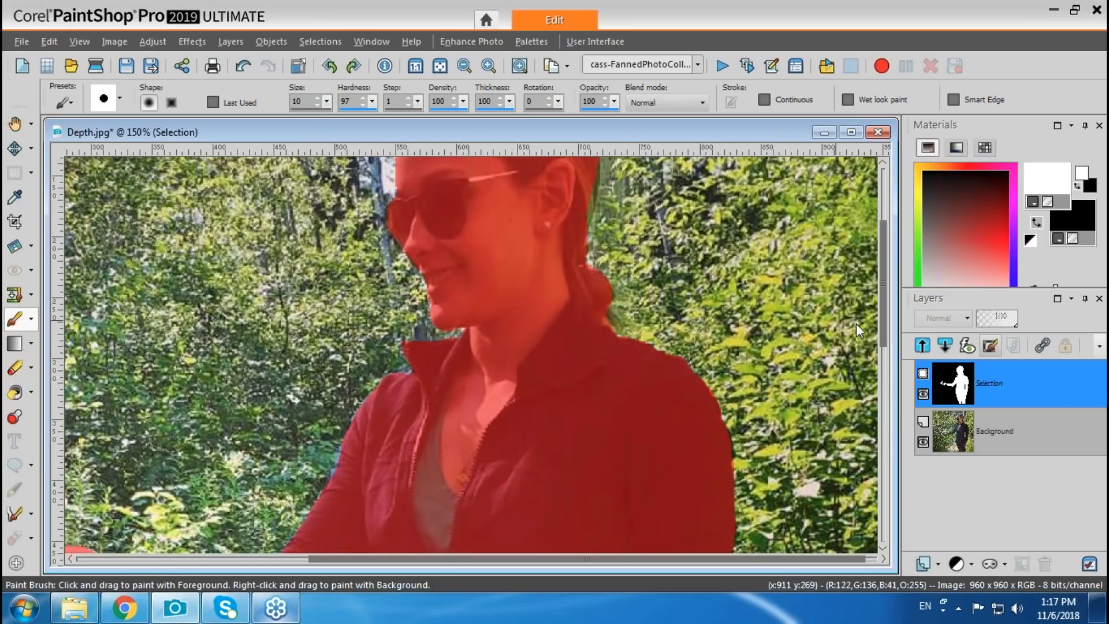
scroll(884, 312, up, 3)
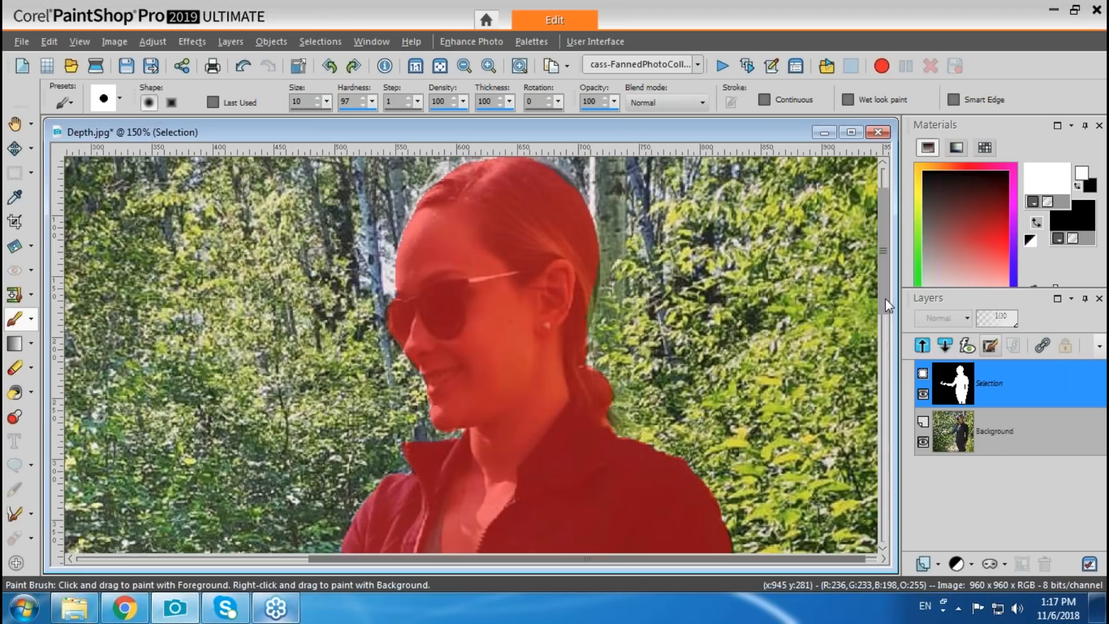
scroll(872, 295, up, 1)
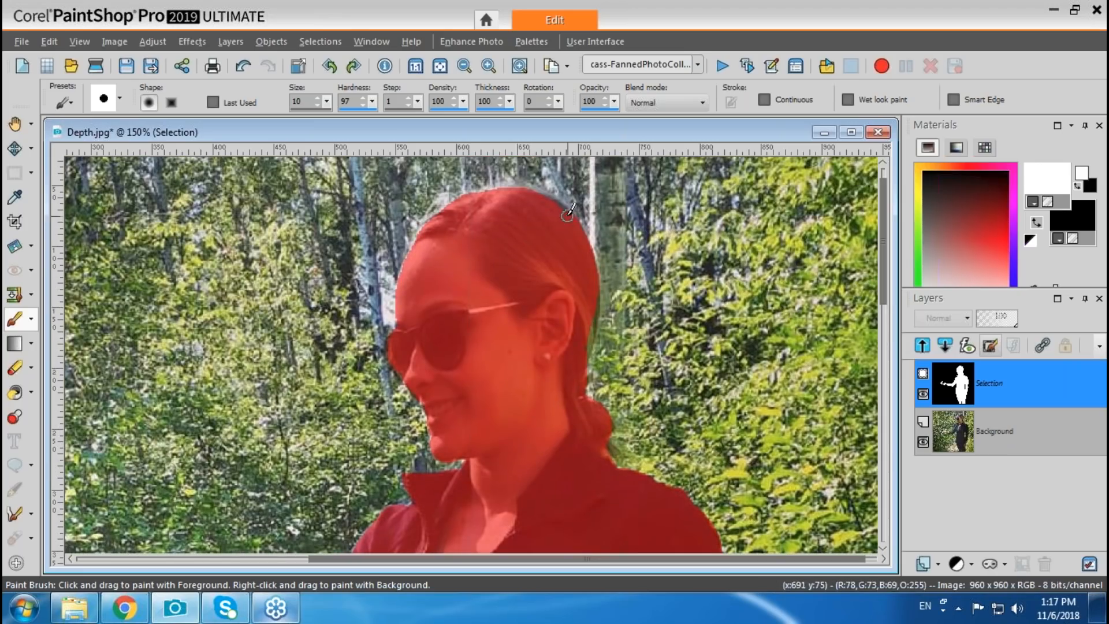
mouse_move(553, 205)
mouse_down()
mouse_move(510, 192)
mouse_move(468, 200)
mouse_move(438, 218)
mouse_move(452, 252)
mouse_up()
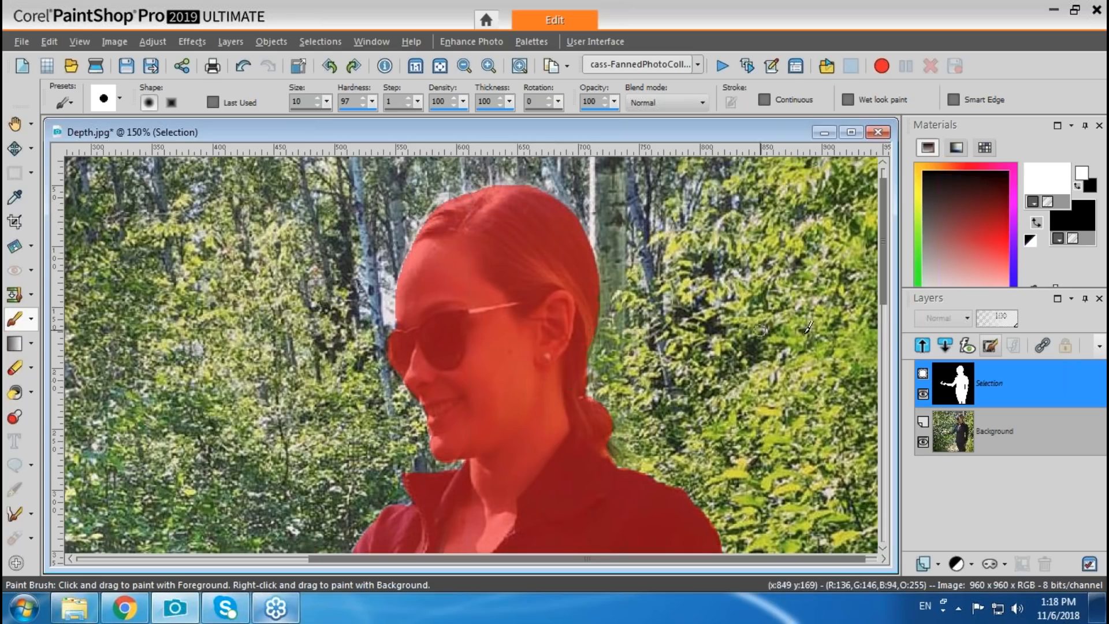
Step: Turn off Edit Selection mode to convert the painted mask into a selection around the woman and bird
drag(883, 303, 883, 336)
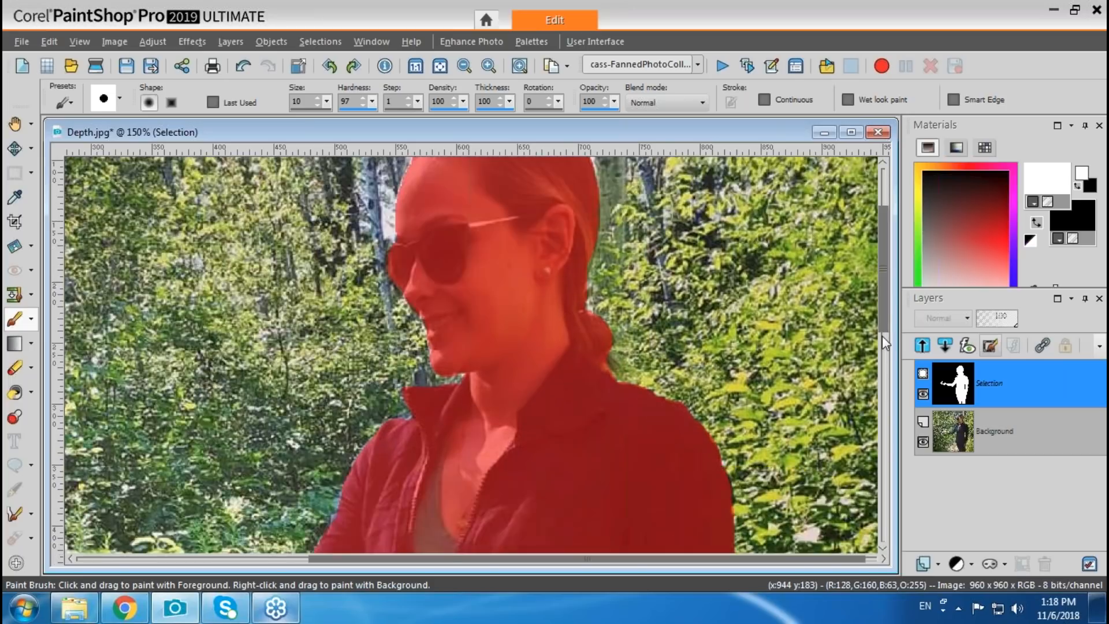
scroll(882, 336, up, 1)
scroll(892, 346, down, 1)
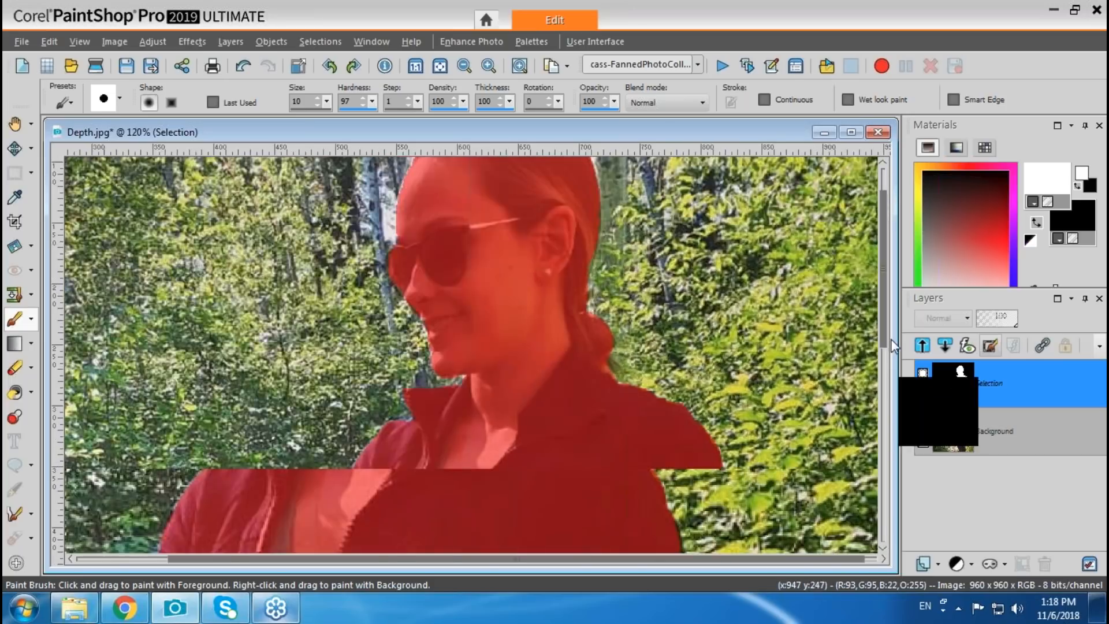
scroll(892, 347, down, 2)
scroll(910, 328, down, 1)
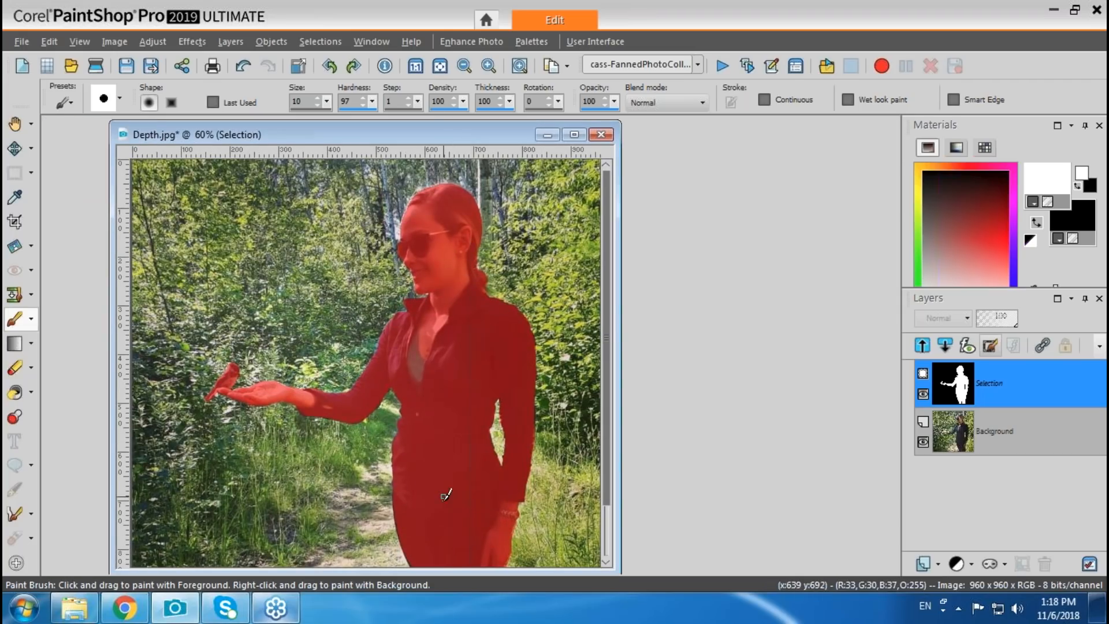
click(989, 345)
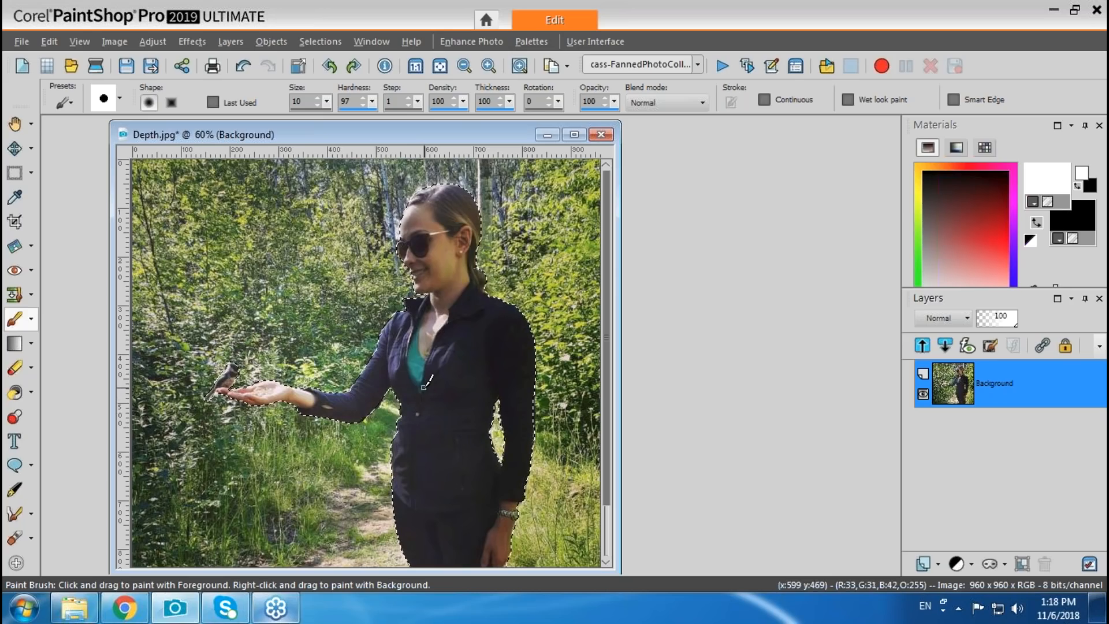
Step: Promote the selection of the woman and bird to a separate layer
mouse_move(951, 387)
right_click(952, 387)
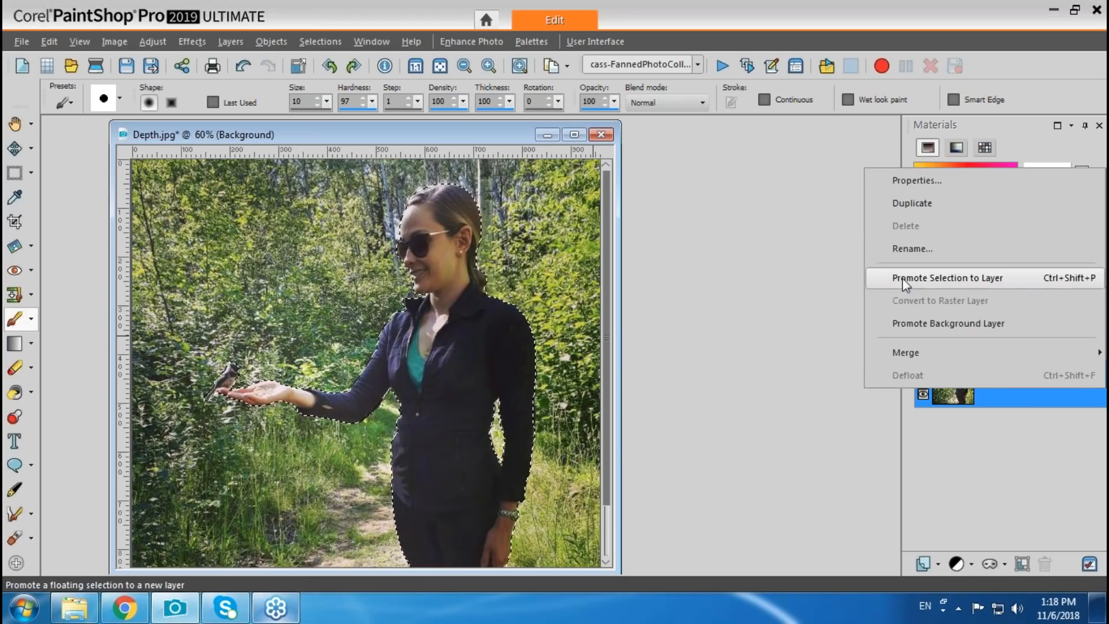
click(976, 279)
Step: Check the promoted cutout by hiding and reshowing the Background layer, and clear the selection
mouse_move(952, 385)
click(923, 442)
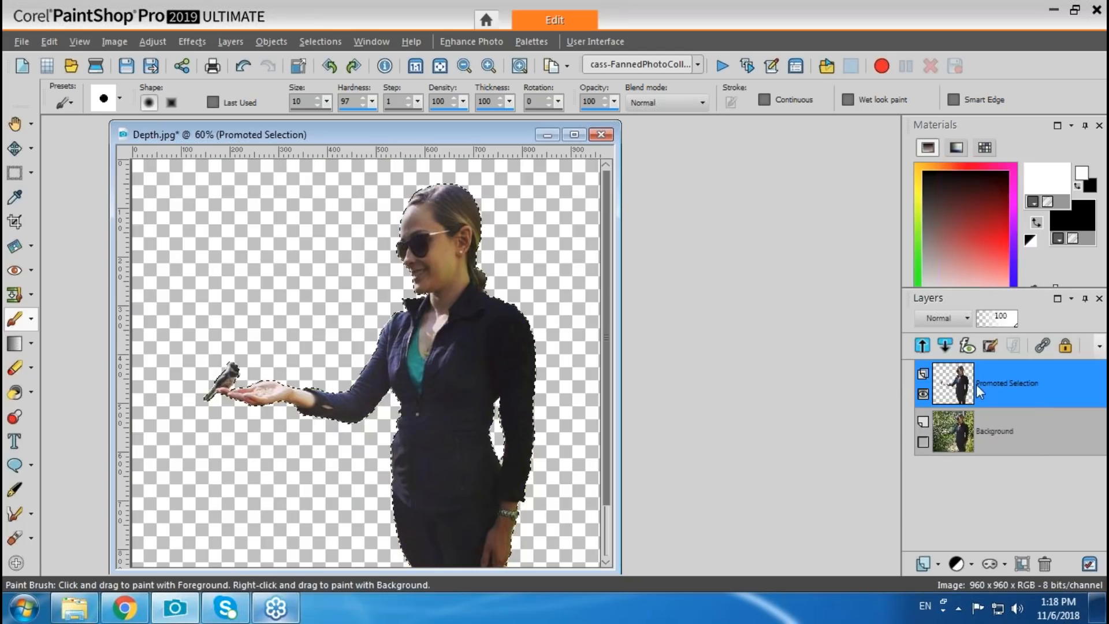
click(924, 442)
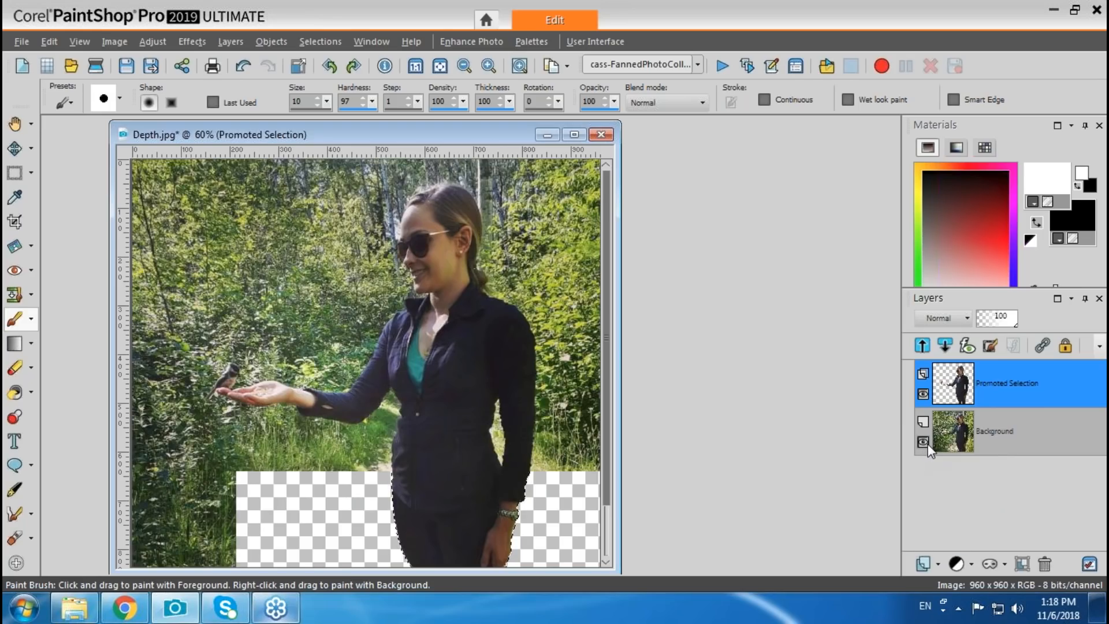
mouse_move(969, 444)
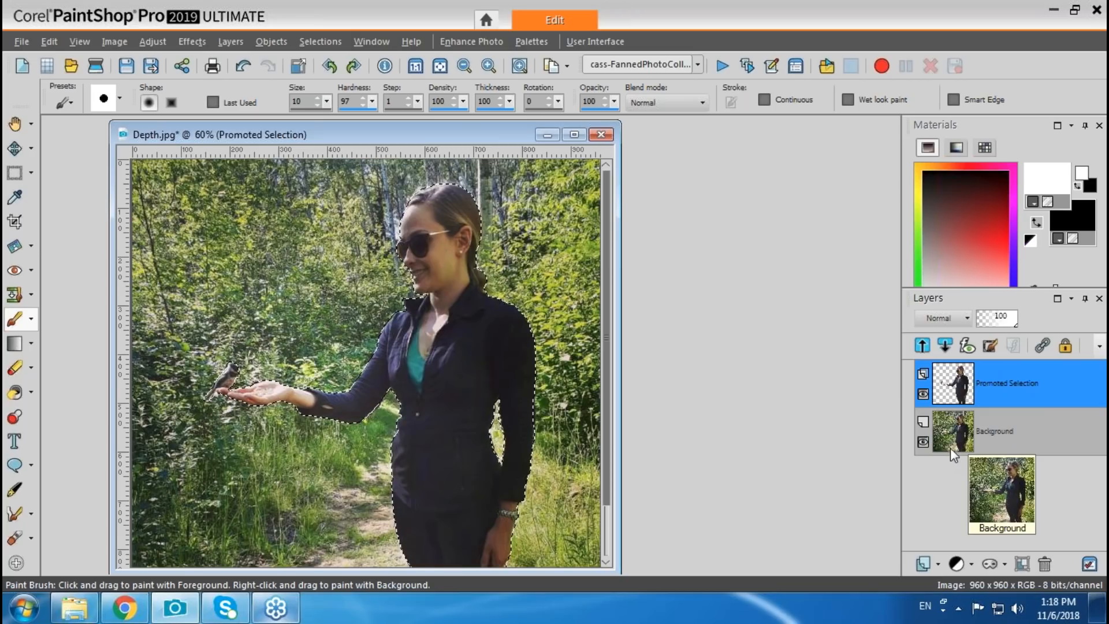
key(ctrl+d)
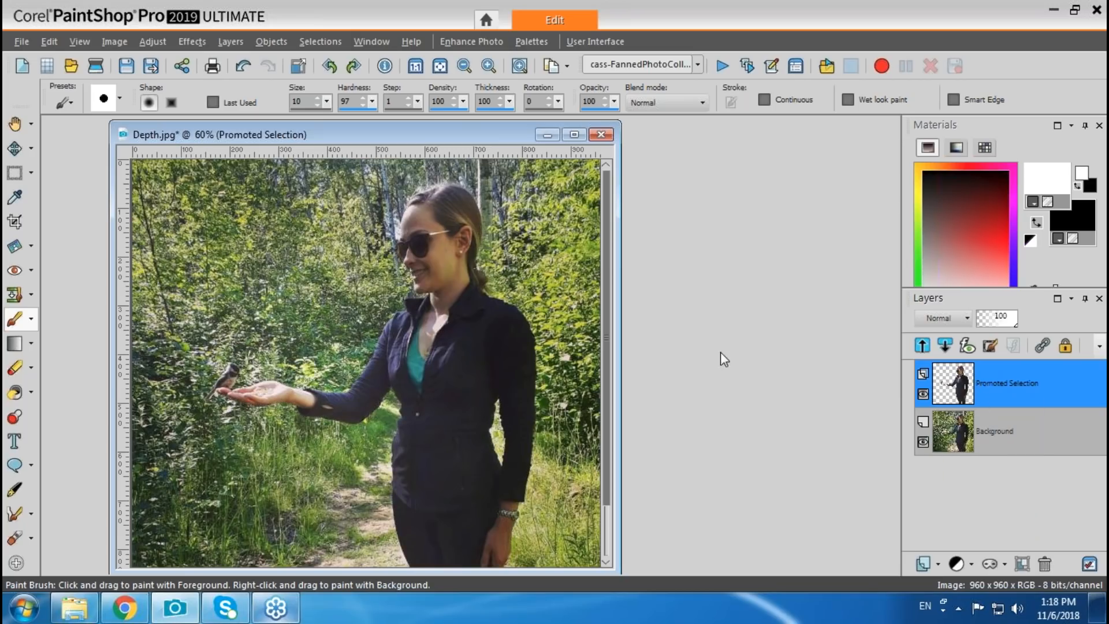
Step: Try a Gaussian Blur on the Background layer with a radius of 4 and of 9, and cancel it
click(953, 443)
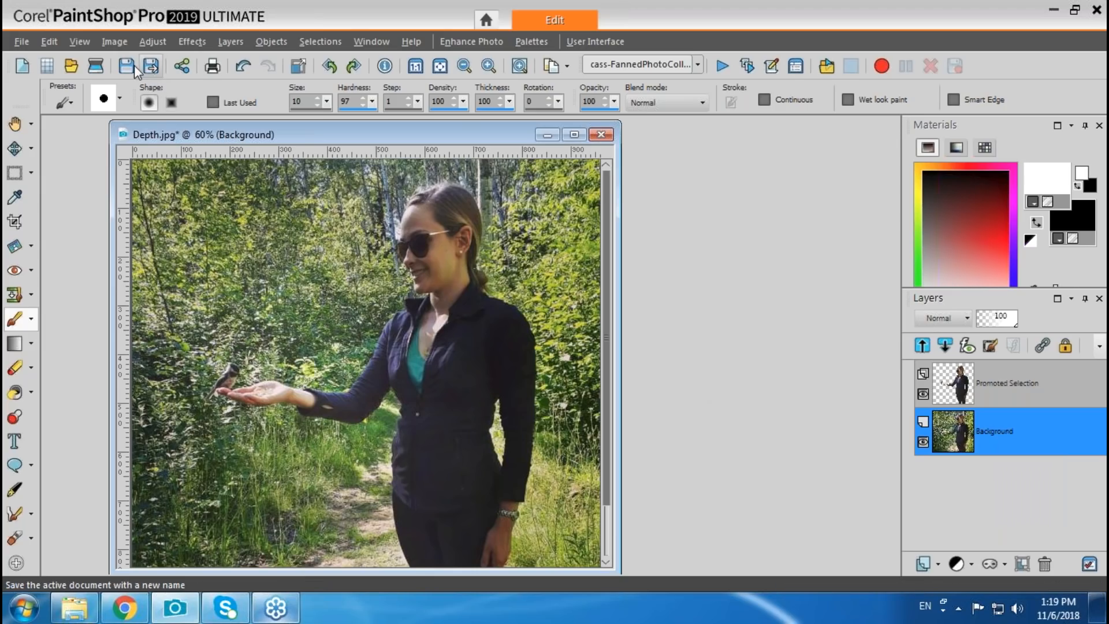
click(151, 41)
mouse_move(174, 323)
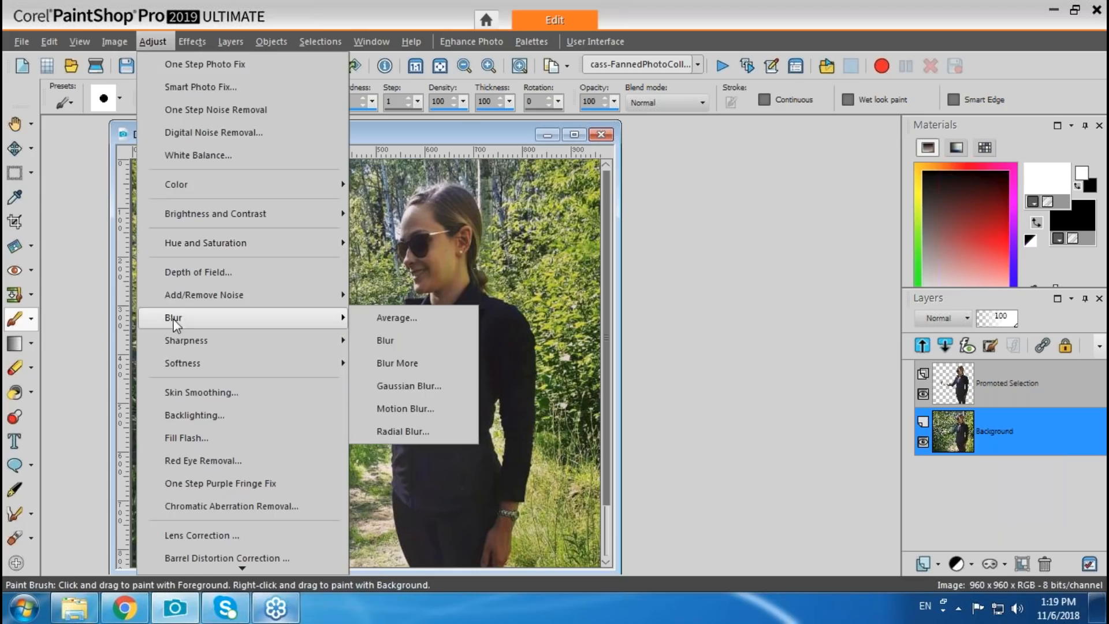
click(401, 386)
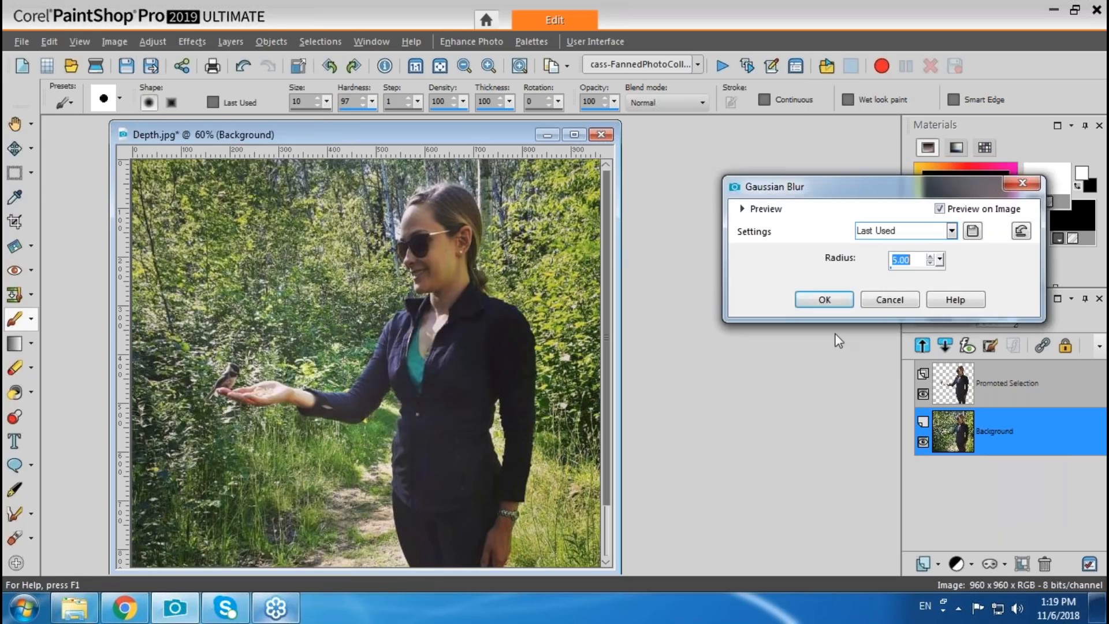
text(4.00)
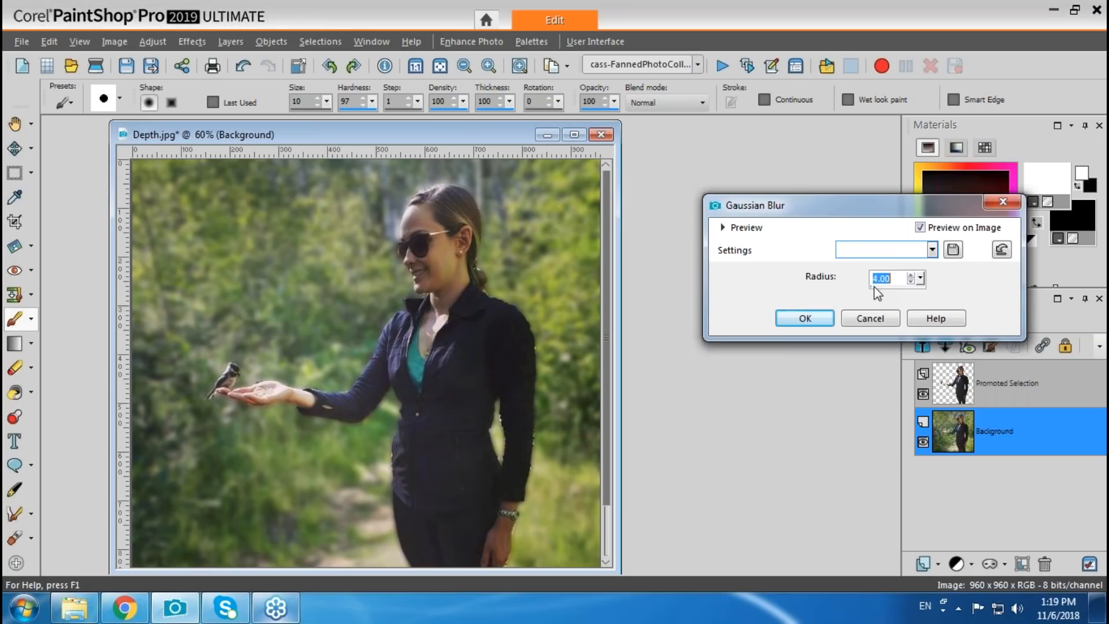
drag(875, 287, 873, 287)
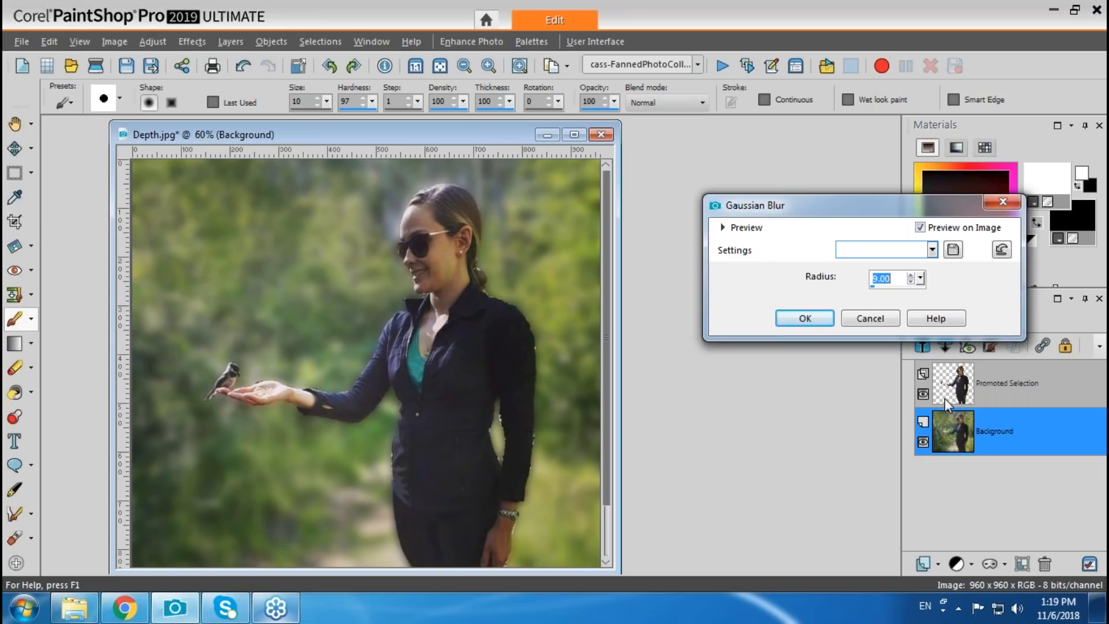
click(883, 320)
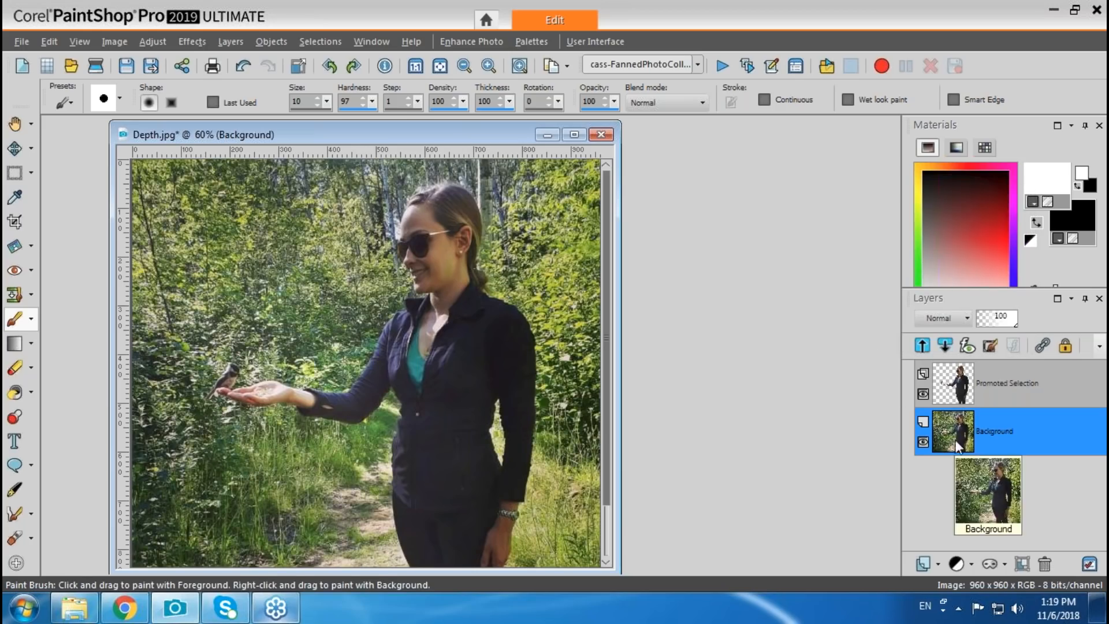
Step: Reselect the outline of the woman and bird by floating and defloating the contents of the Promoted Selection layer
click(962, 397)
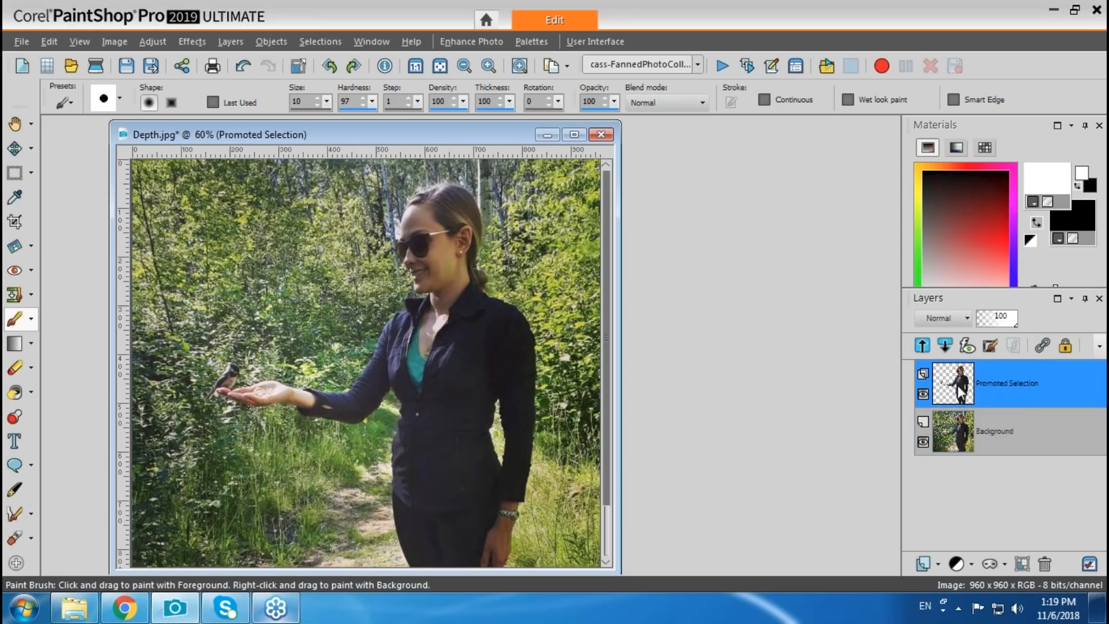
mouse_move(962, 392)
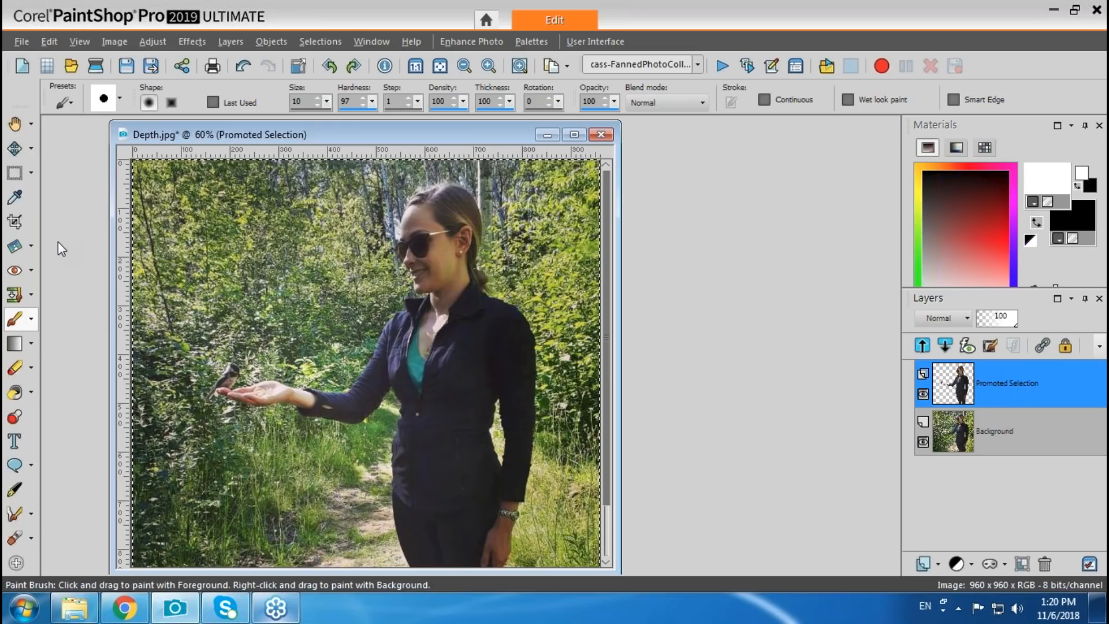
key(ctrl+f)
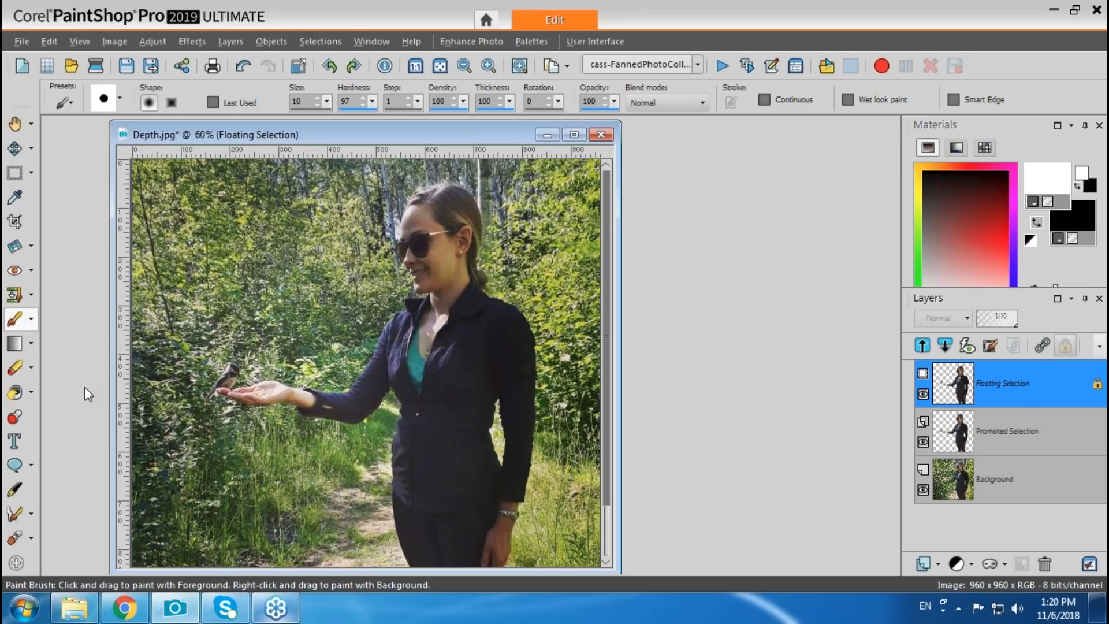
key(ctrl+shift+f)
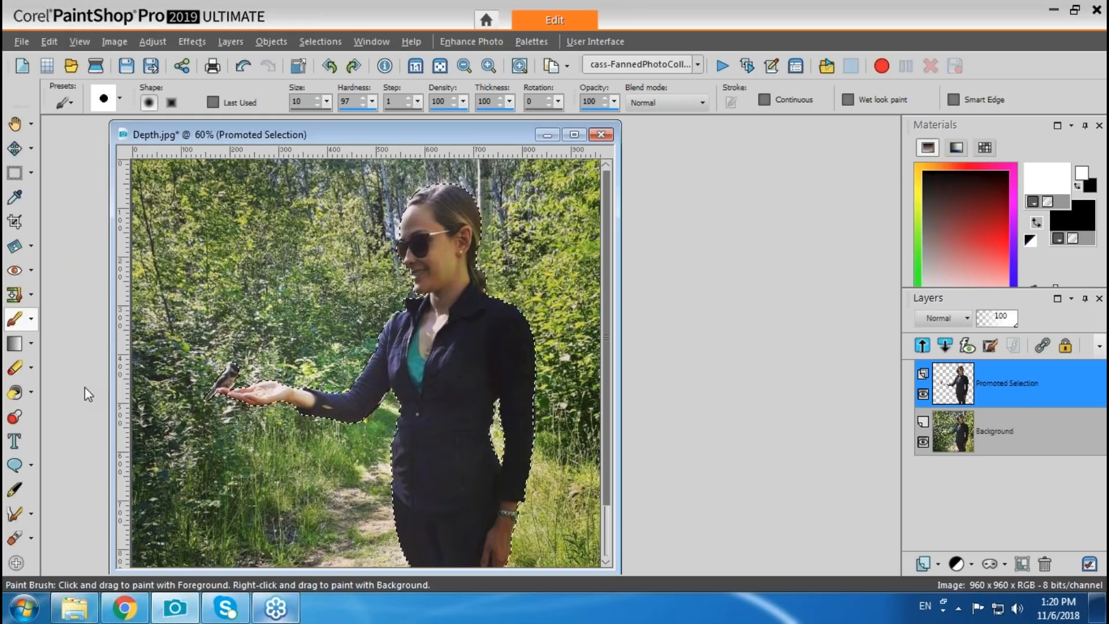
click(327, 44)
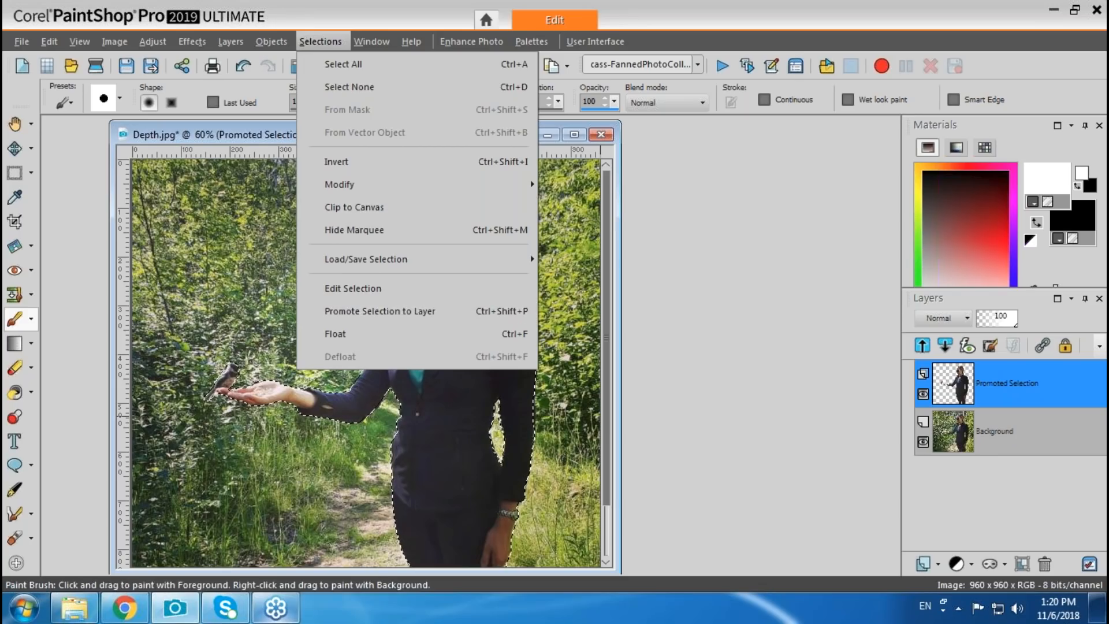
click(715, 399)
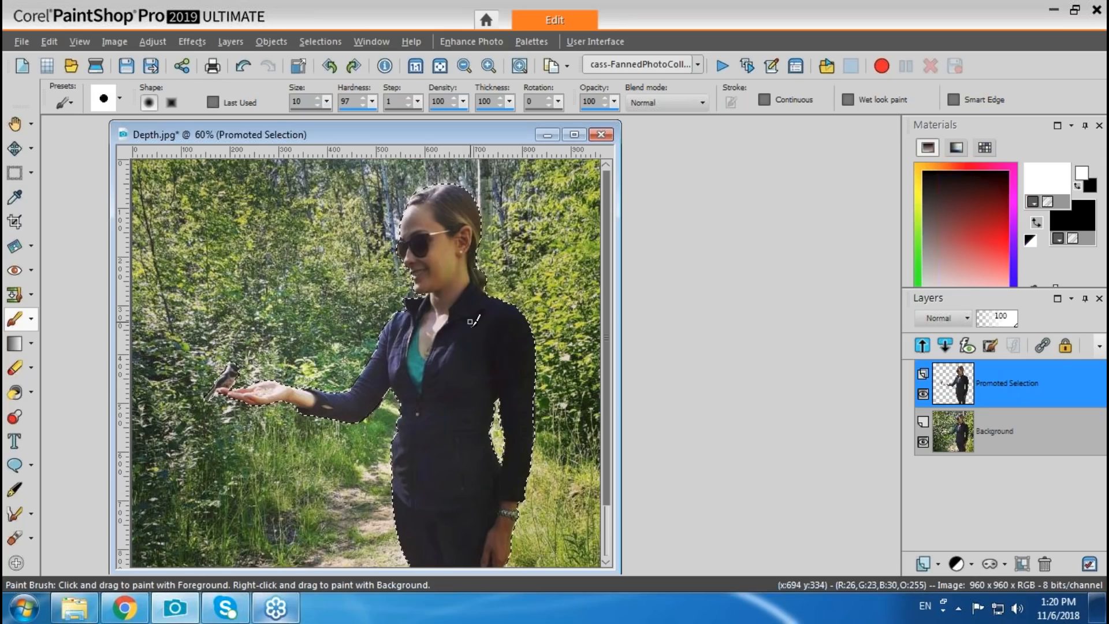
Step: Promote the Background to a regular raster layer and delete the selected woman and bird area from it
click(956, 437)
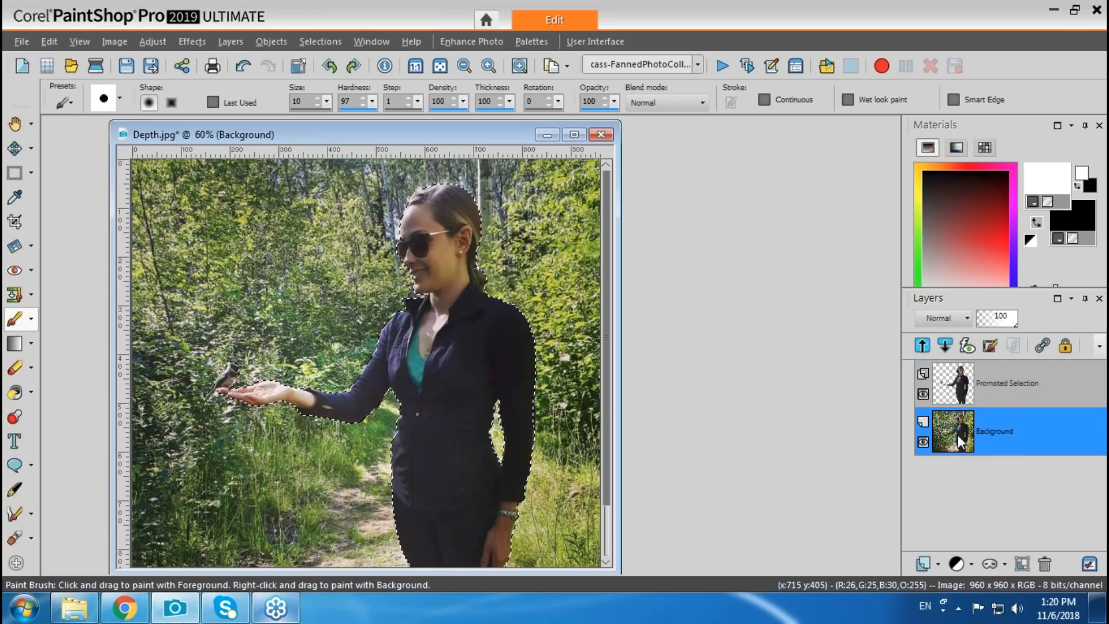
right_click(990, 437)
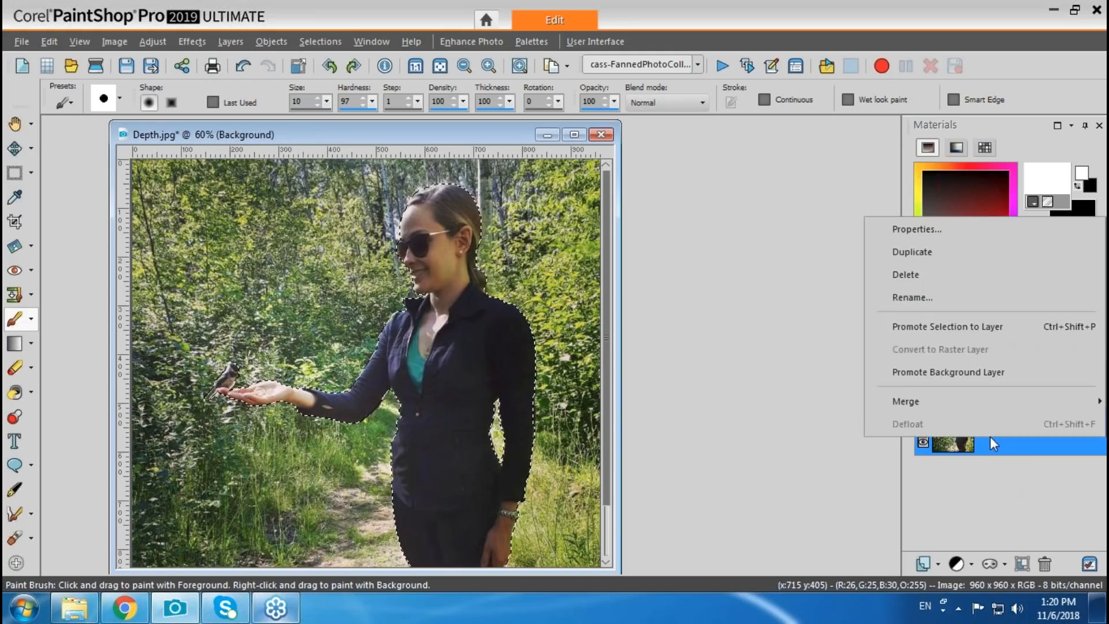
click(976, 385)
mouse_move(980, 442)
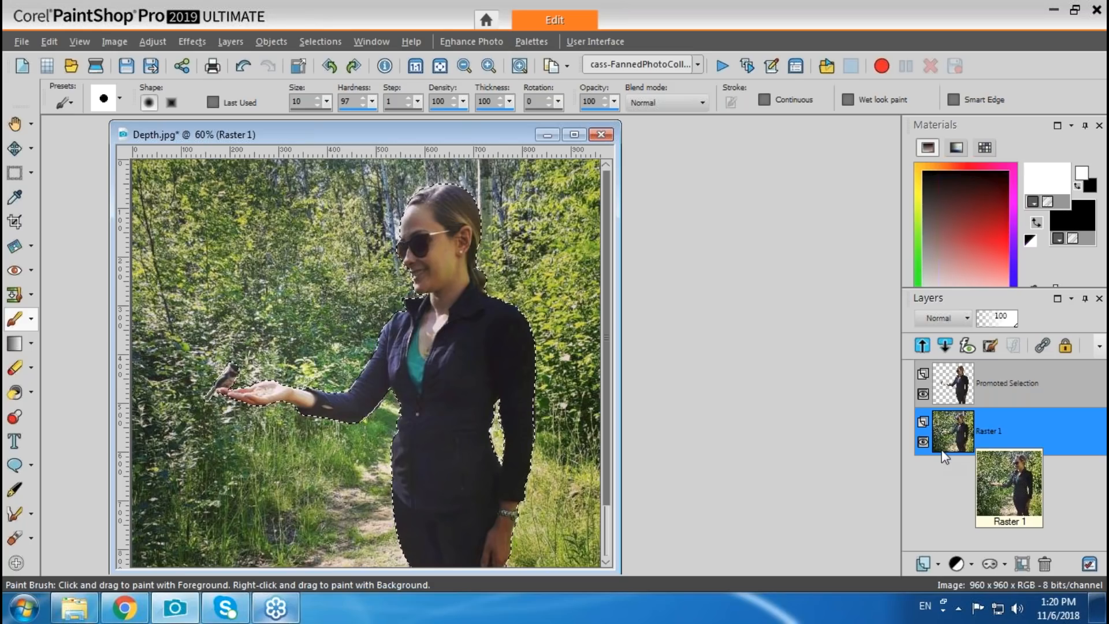
key(Delete)
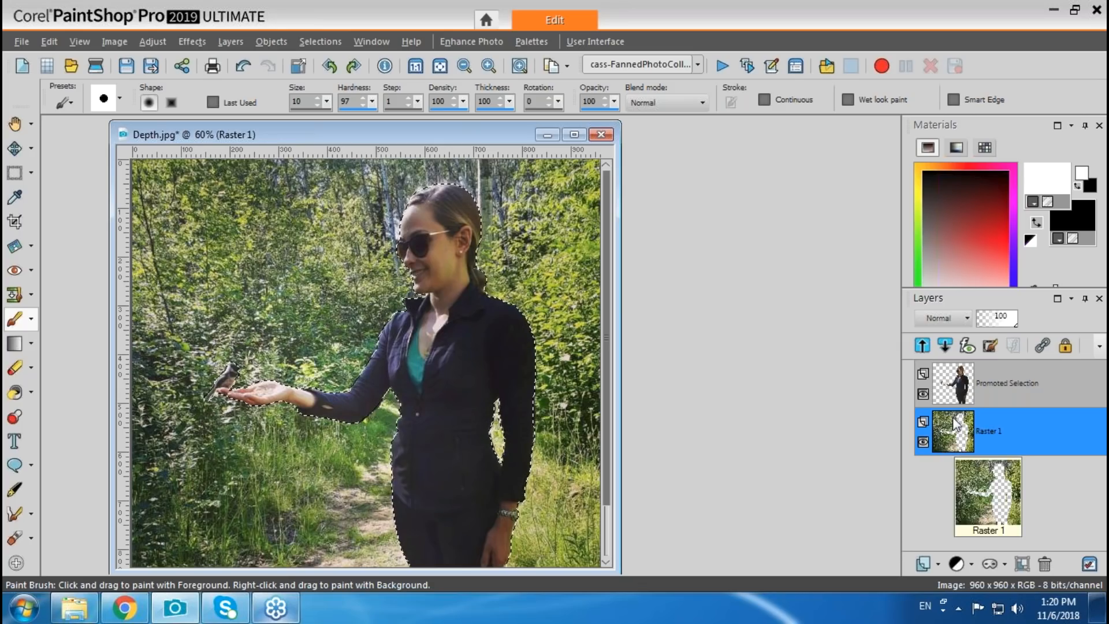
Step: Hide and reshow the Promoted Selection layer to inspect the cut-out area in the background layer
click(923, 394)
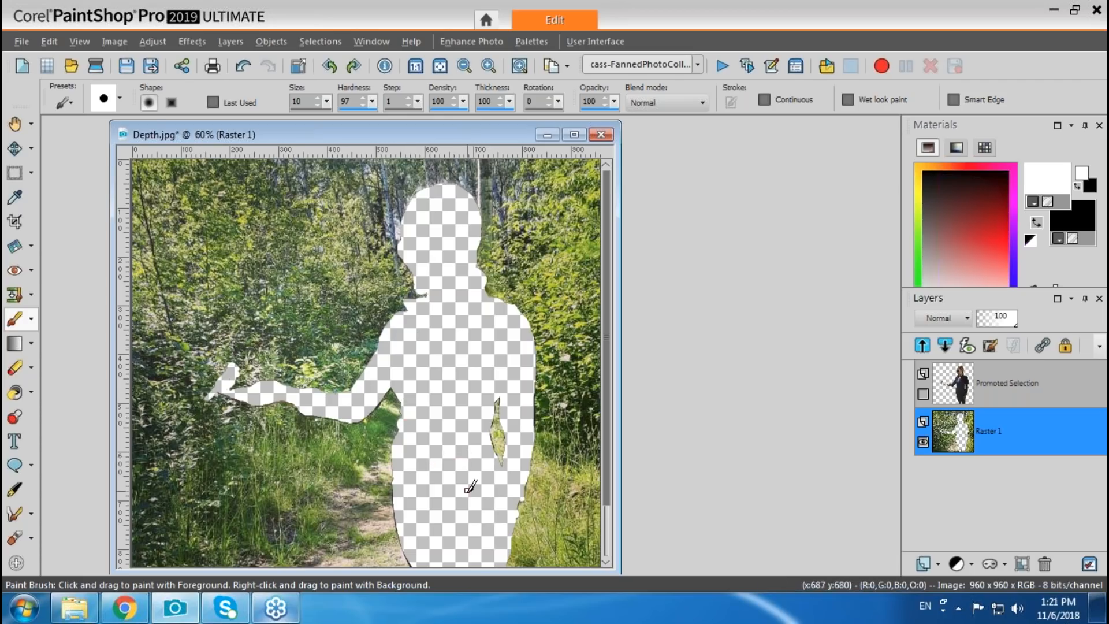
mouse_move(962, 449)
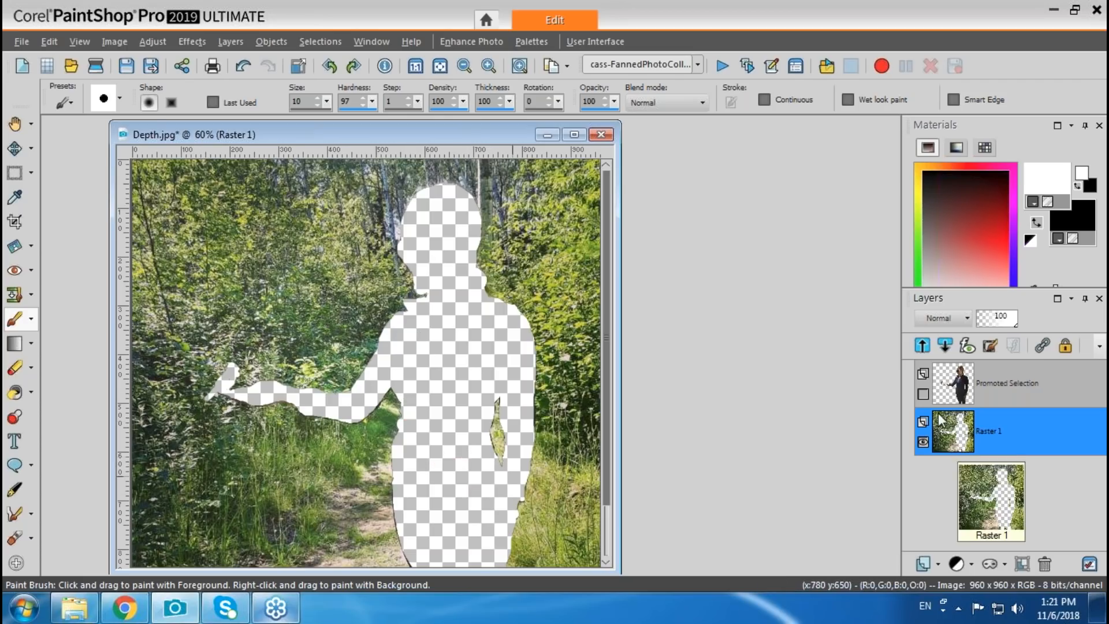
click(923, 393)
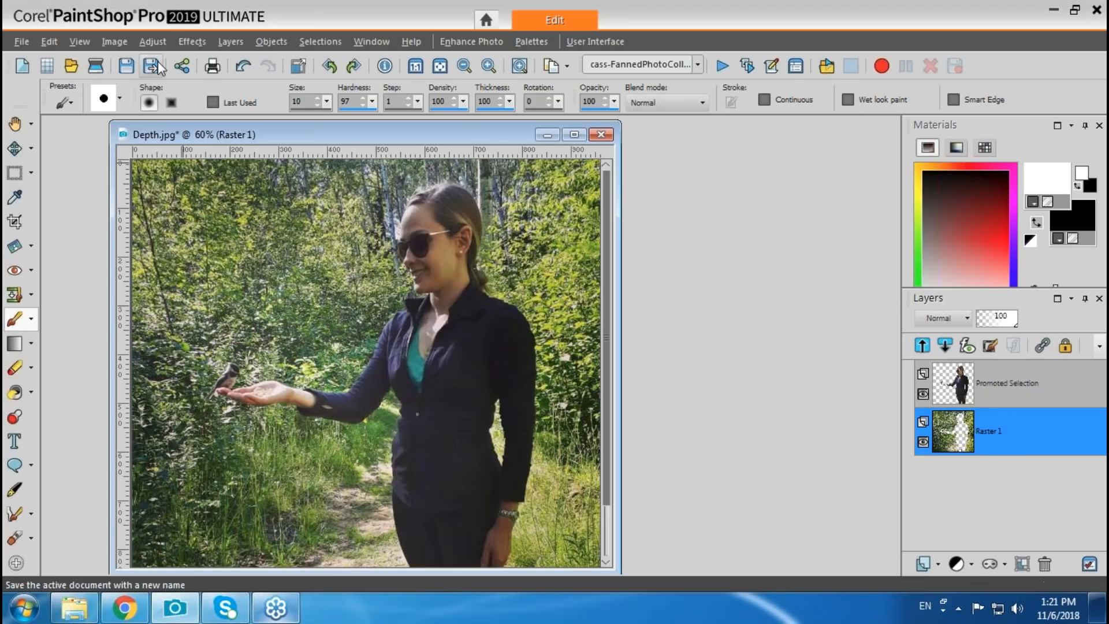
Step: Try a Gaussian Blur with a radius of 5 on the Raster 1 layer and cancel it
click(153, 42)
mouse_move(313, 318)
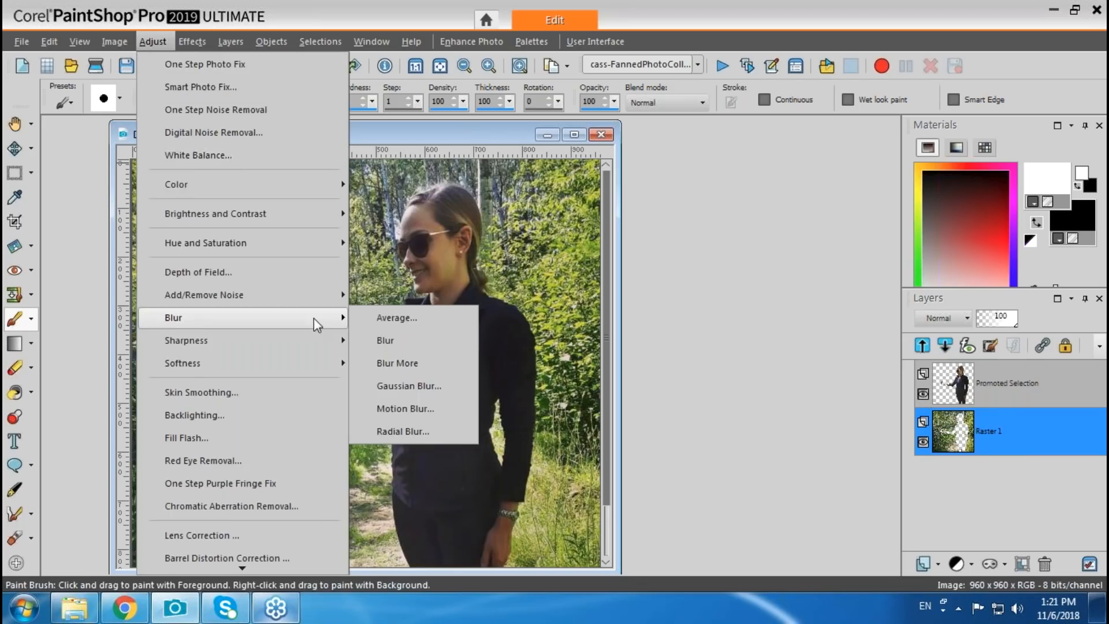
click(392, 387)
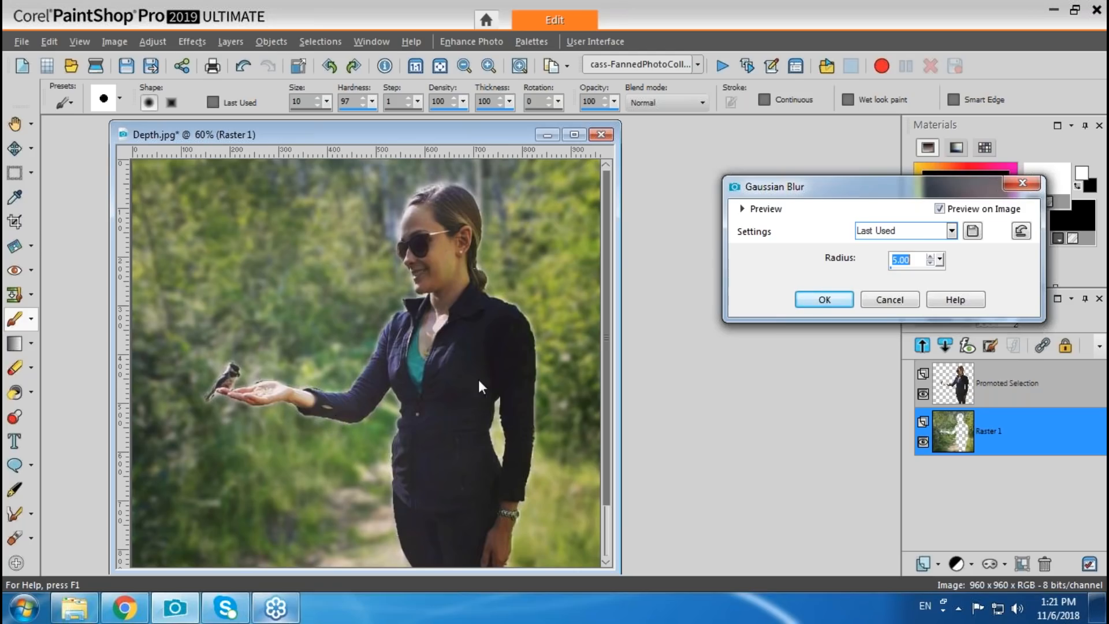
click(890, 301)
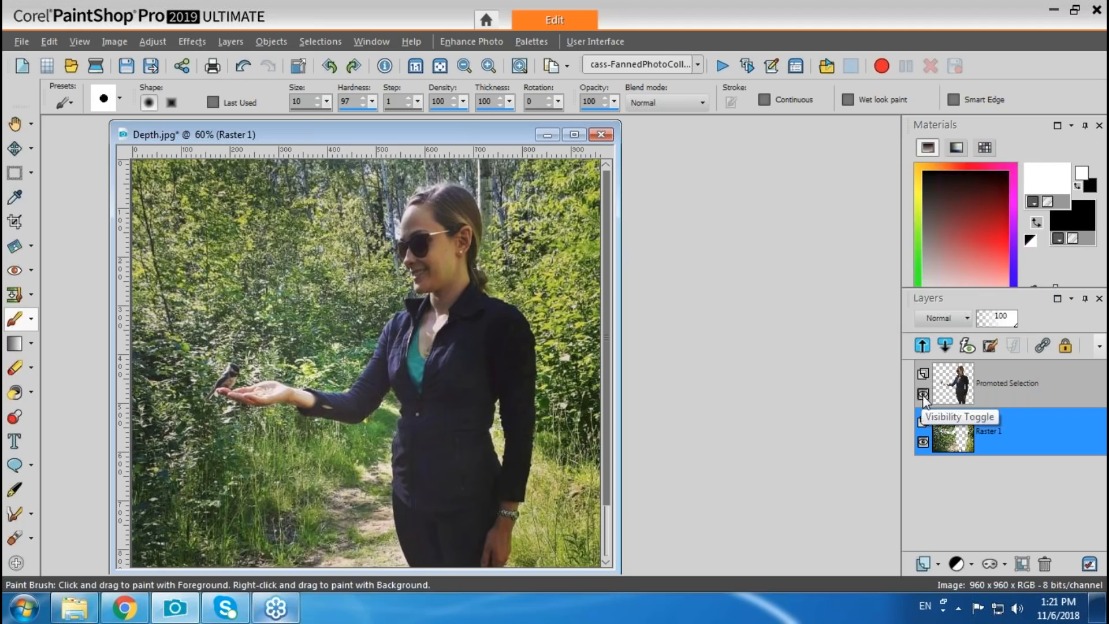
Step: Hide the Promoted Selection layer and push Raster 1's edges inward around the body, outstretched arm and head cutout with the Warp Brush
mouse_move(954, 395)
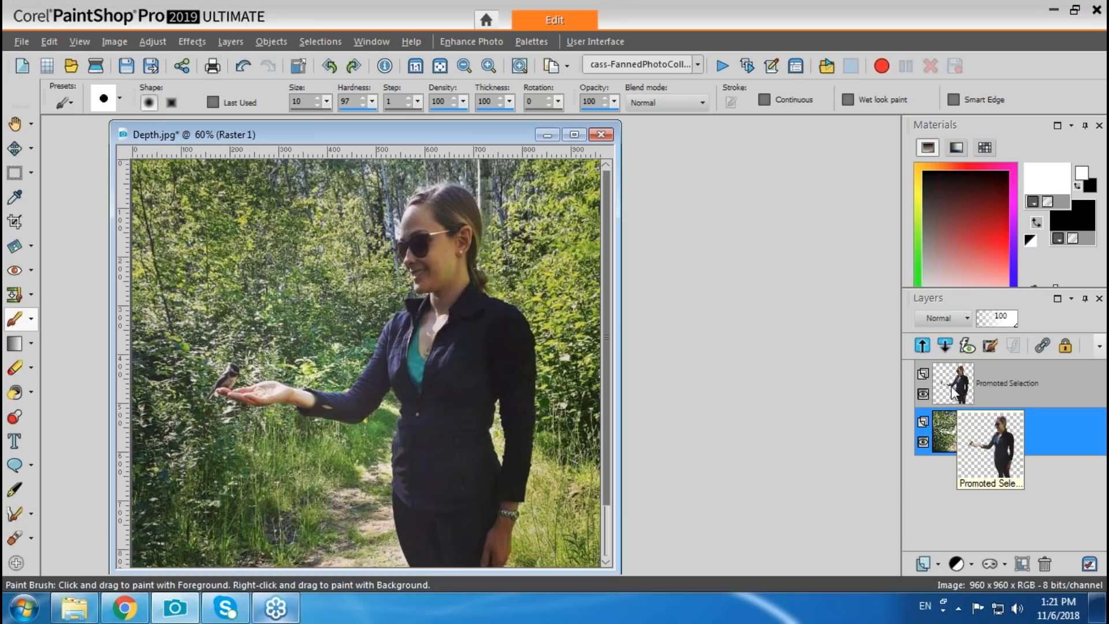
click(923, 395)
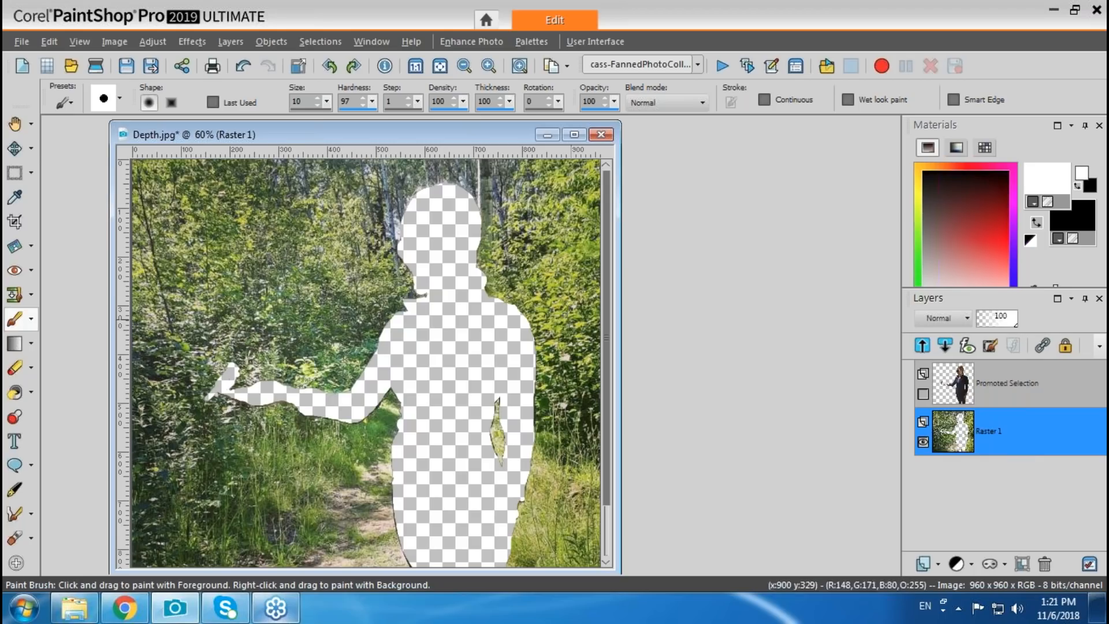
click(14, 514)
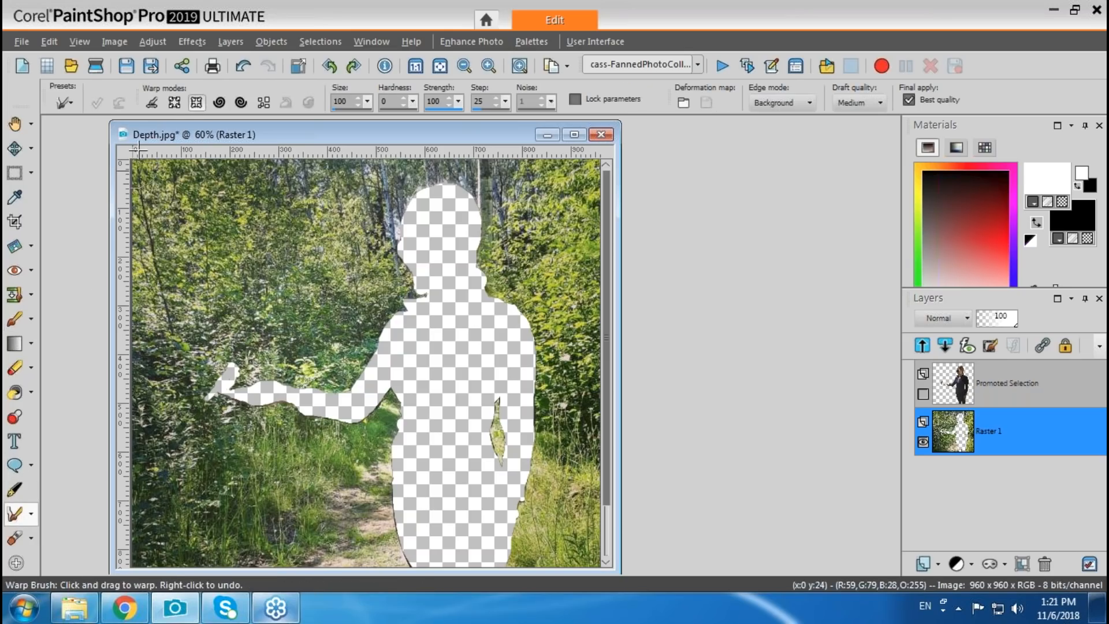
click(151, 104)
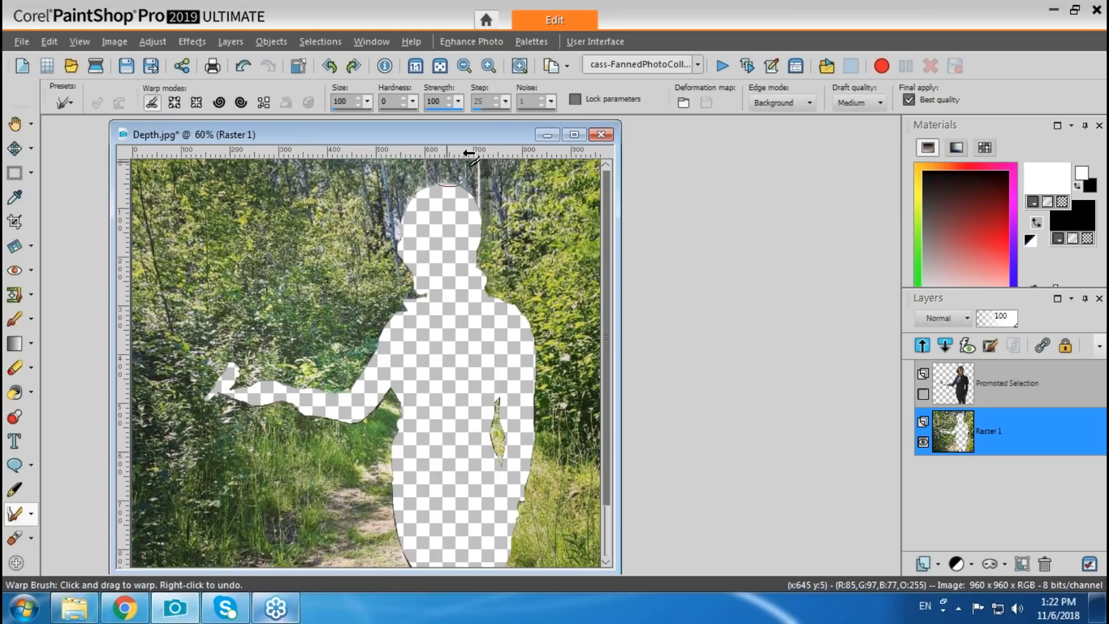
mouse_move(479, 199)
mouse_down()
mouse_move(476, 279)
mouse_move(534, 339)
mouse_move(538, 422)
mouse_move(492, 549)
mouse_move(400, 541)
mouse_move(390, 487)
mouse_move(401, 405)
mouse_move(302, 414)
mouse_move(246, 400)
mouse_up()
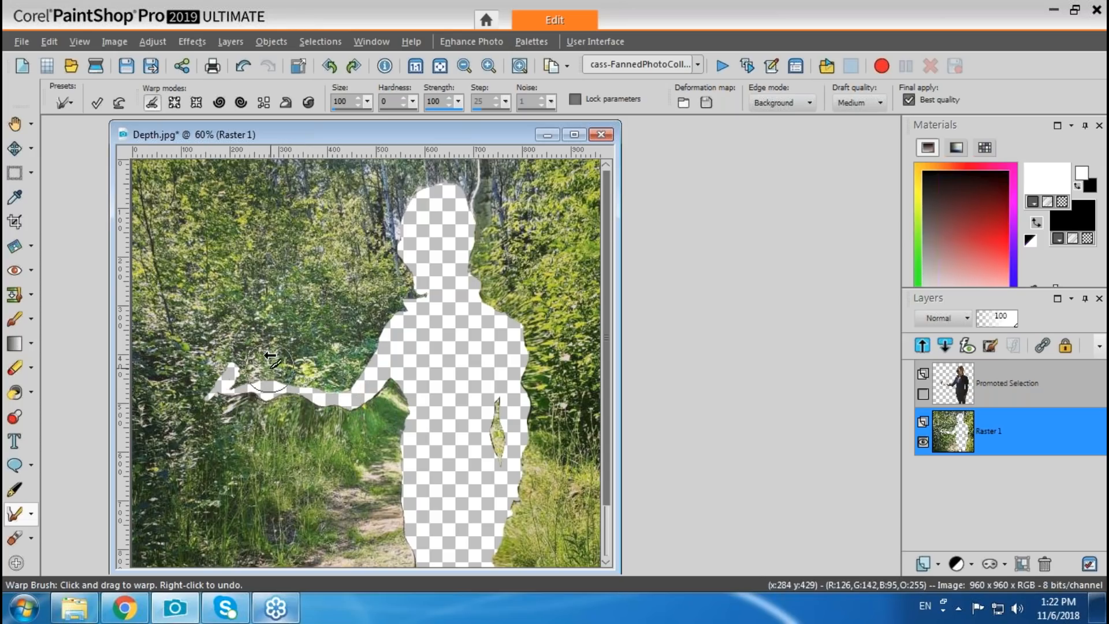
mouse_move(270, 356)
mouse_down()
mouse_move(339, 385)
mouse_move(238, 362)
mouse_up()
mouse_move(358, 364)
mouse_down()
mouse_move(399, 314)
mouse_move(403, 243)
mouse_move(426, 180)
mouse_move(448, 186)
mouse_move(468, 224)
mouse_up()
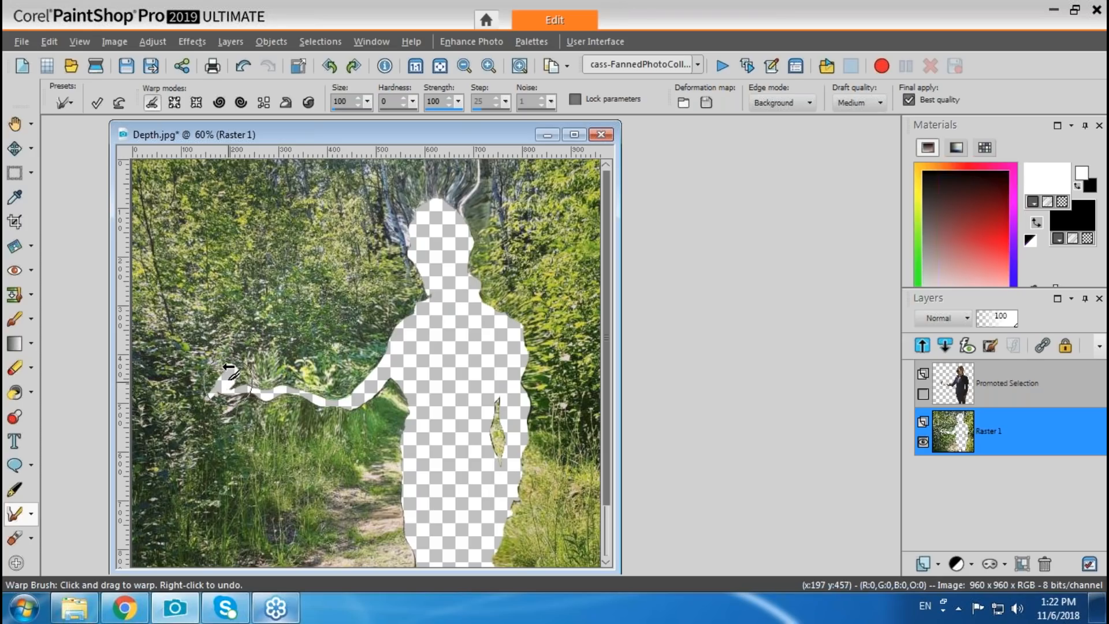
Step: Enlarge the background patch between the arm and body on Raster 1 with the Warp Brush's Expand mode and apply the warp
click(196, 104)
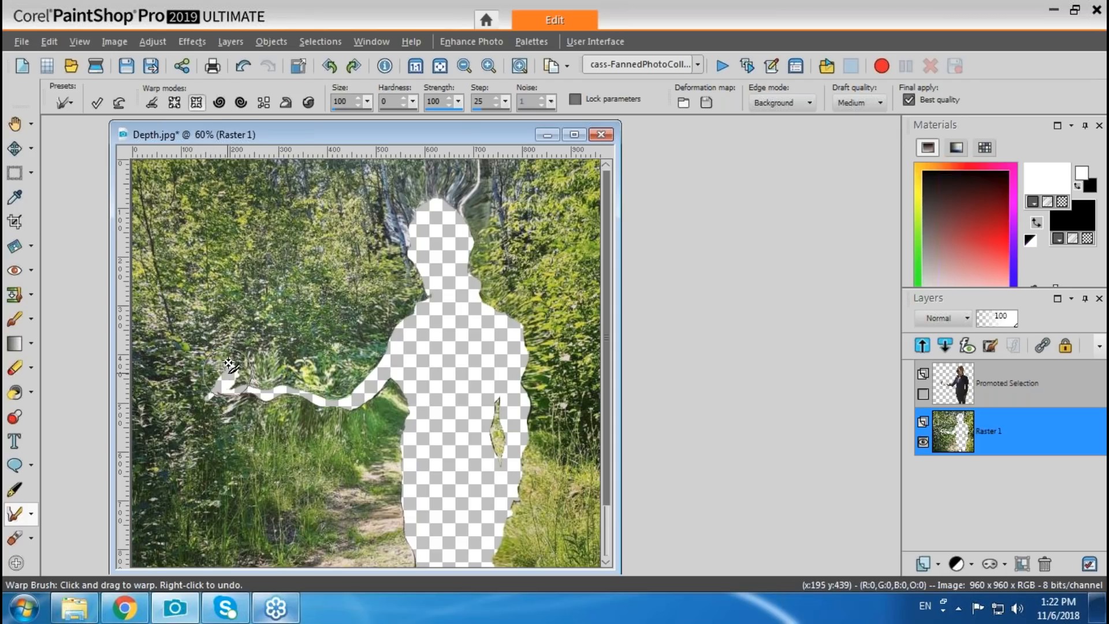
mouse_move(231, 365)
mouse_down()
mouse_move(212, 384)
mouse_move(351, 393)
mouse_up()
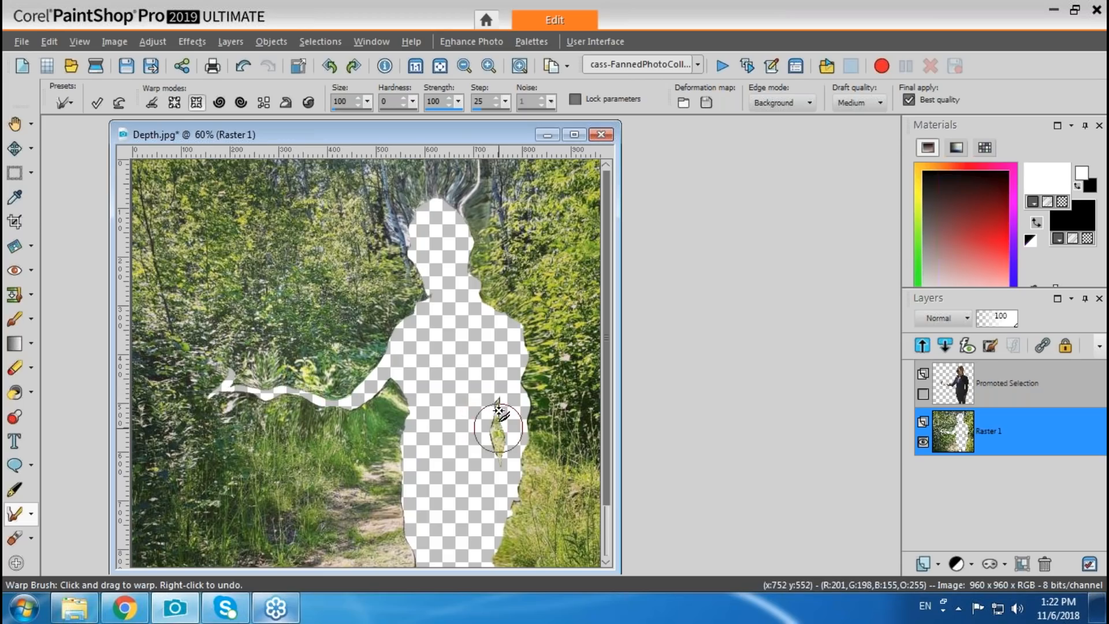
drag(495, 430, 498, 423)
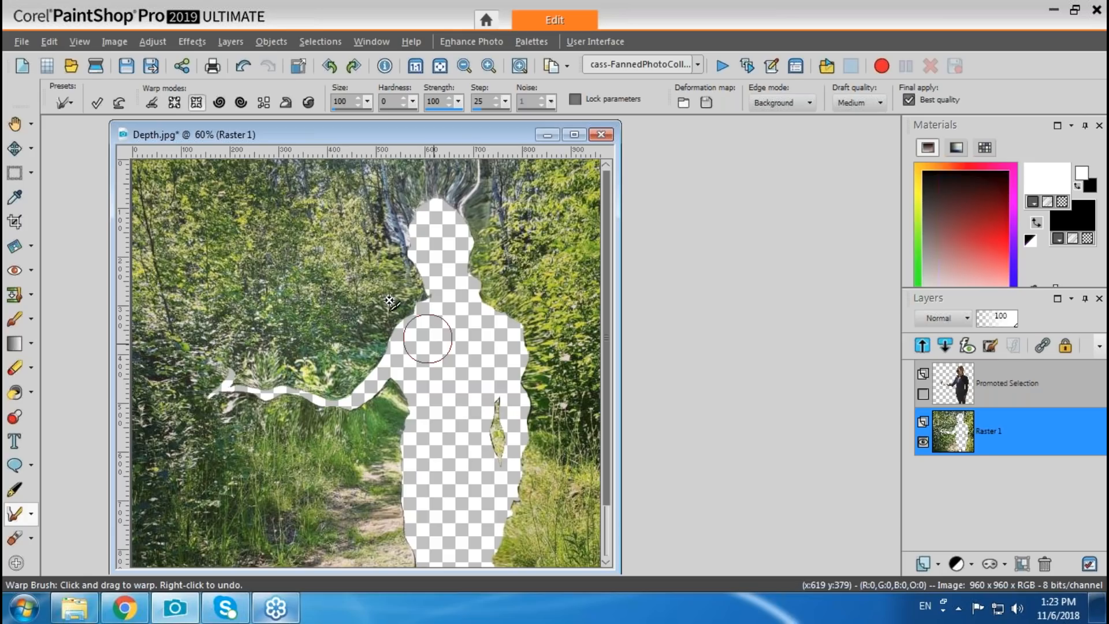
click(174, 102)
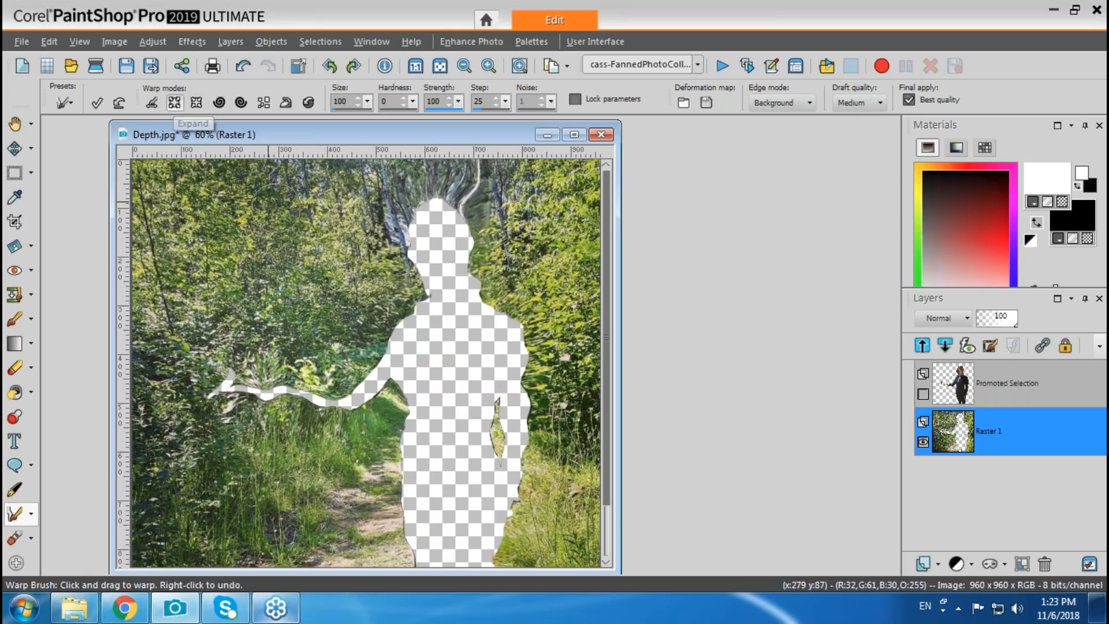
mouse_move(497, 439)
mouse_down()
mouse_move(497, 393)
mouse_move(495, 452)
mouse_up()
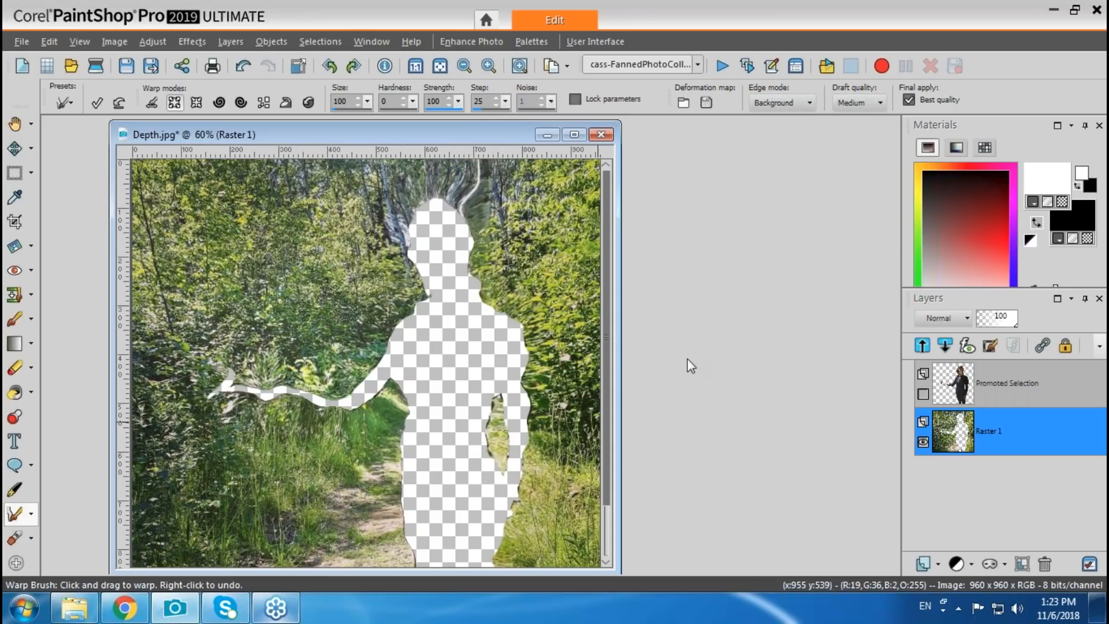
click(96, 102)
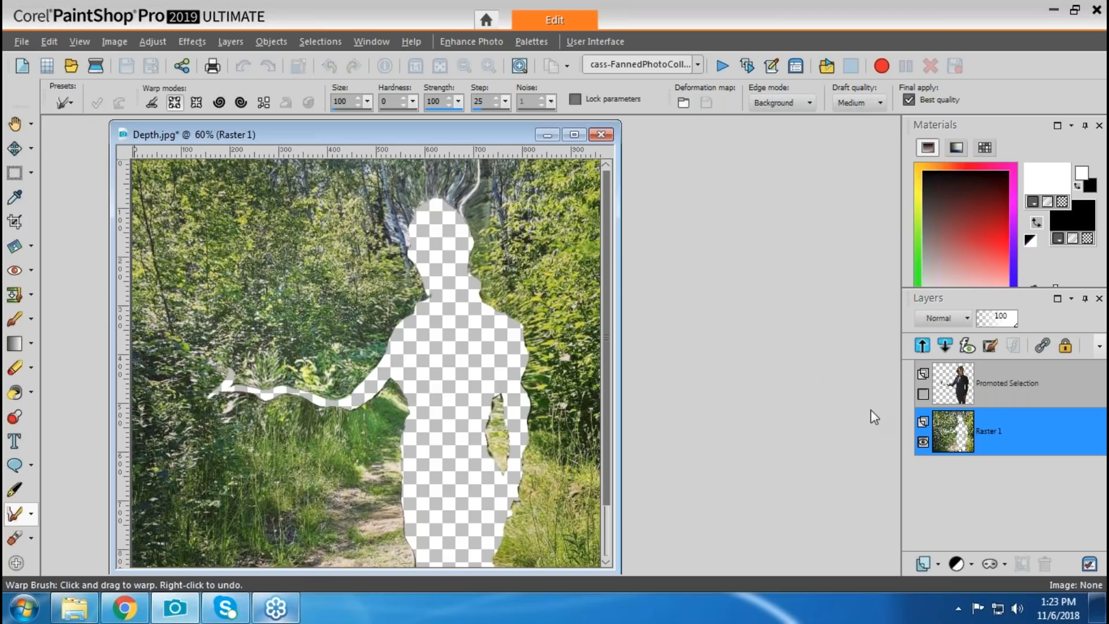
Step: Show the Promoted Selection layer and preview its overlap with the warped background at about 48 opacity before restoring full opacity
click(923, 394)
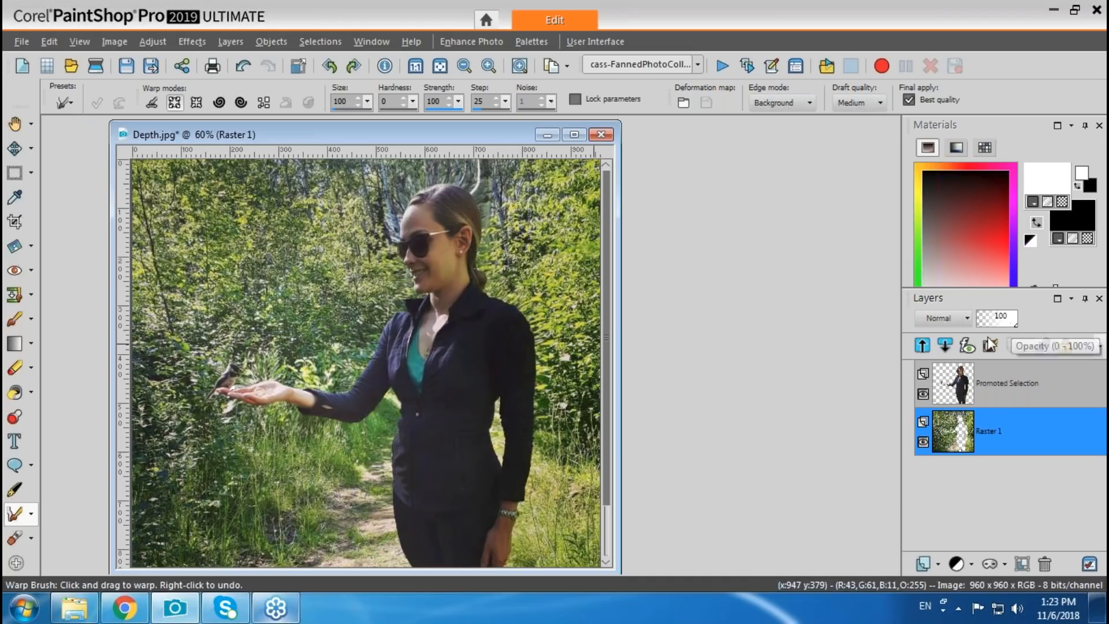
click(957, 387)
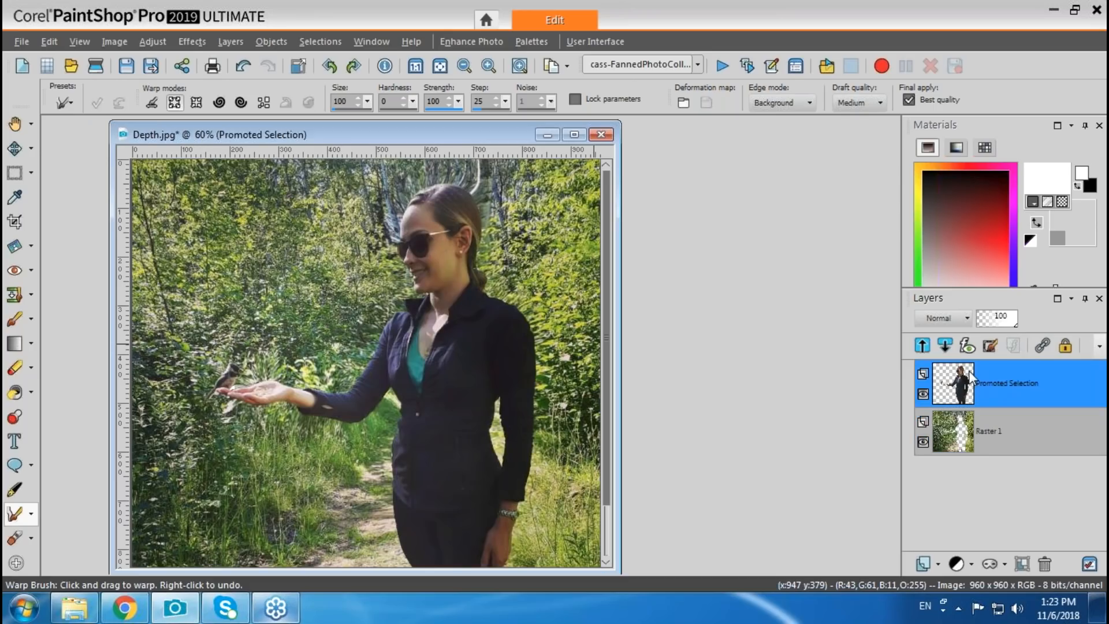
click(994, 324)
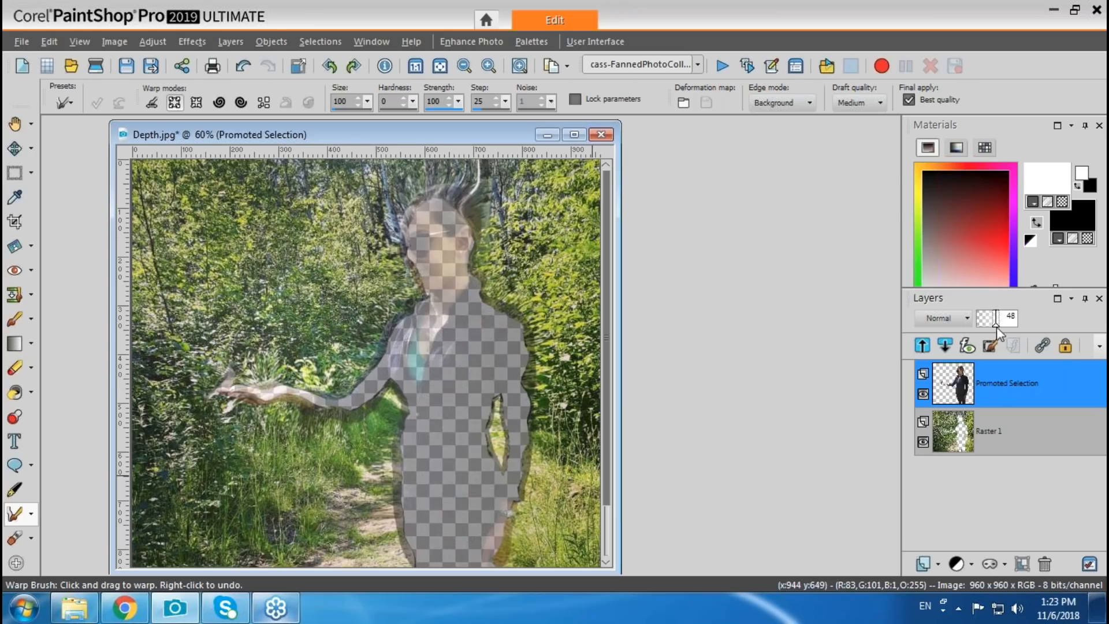
Step: Apply a Gaussian Blur with a radius of 7 to the Raster 1 background layer and inspect the blurred edges around the woman
click(953, 438)
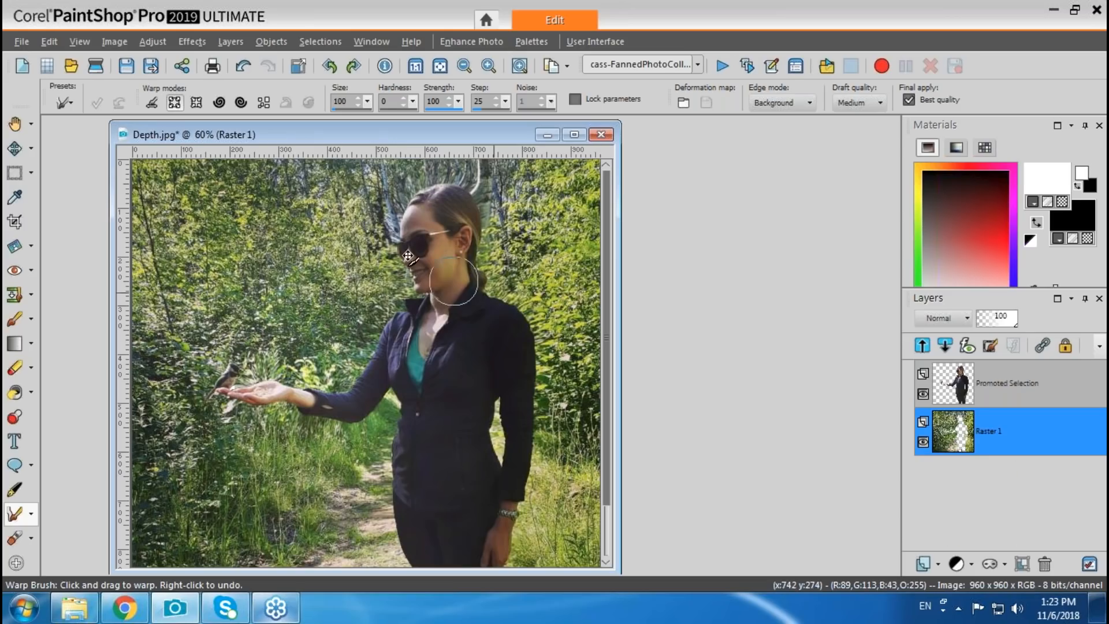
click(153, 41)
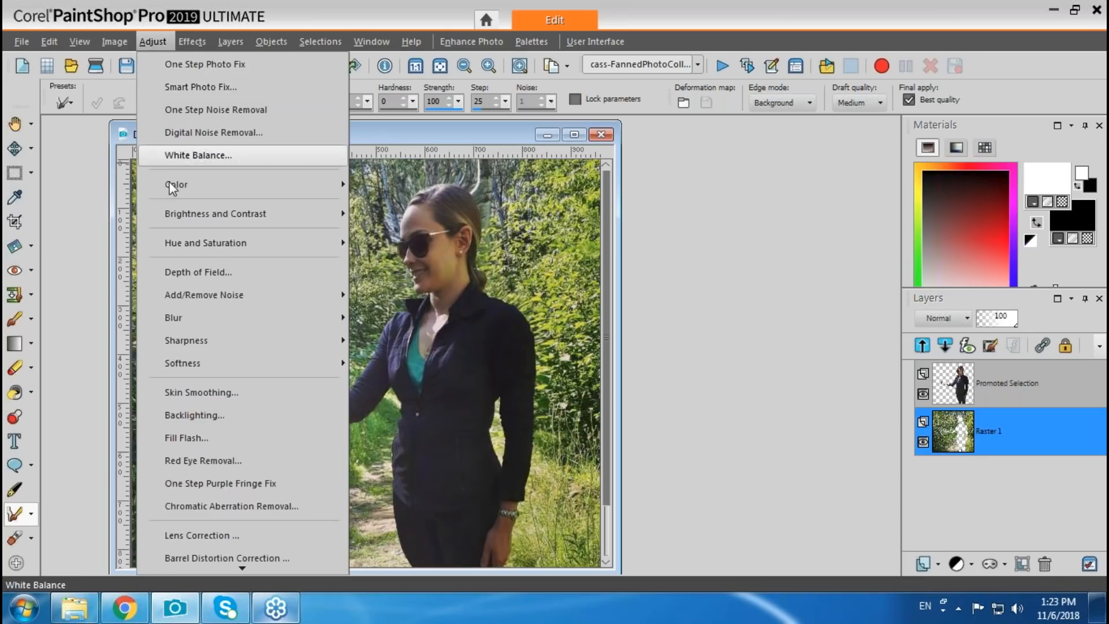
mouse_move(199, 316)
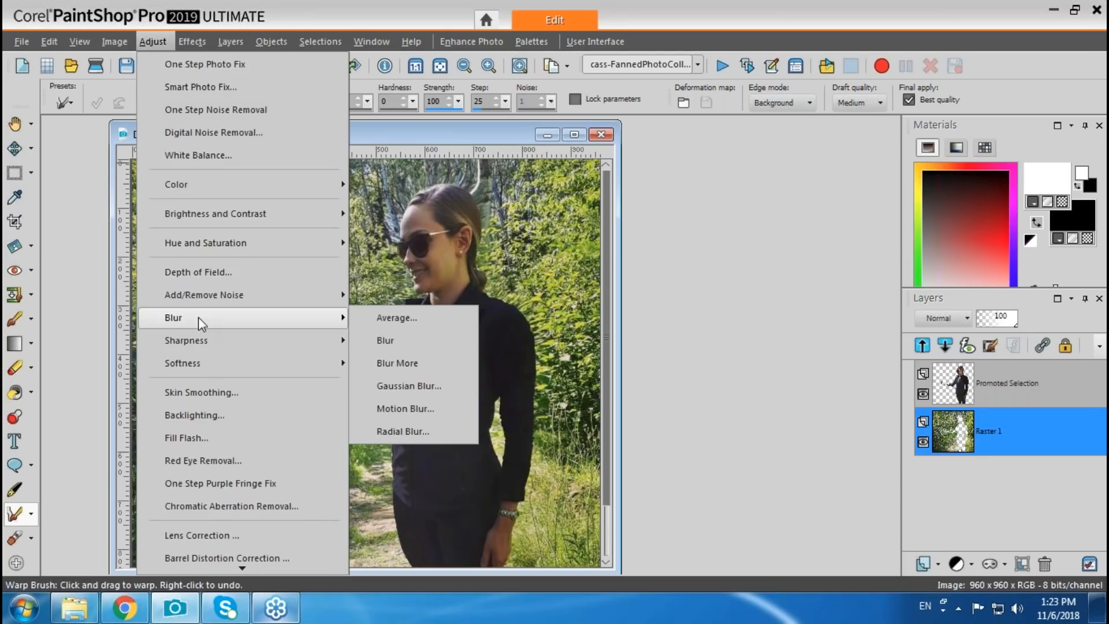
click(402, 383)
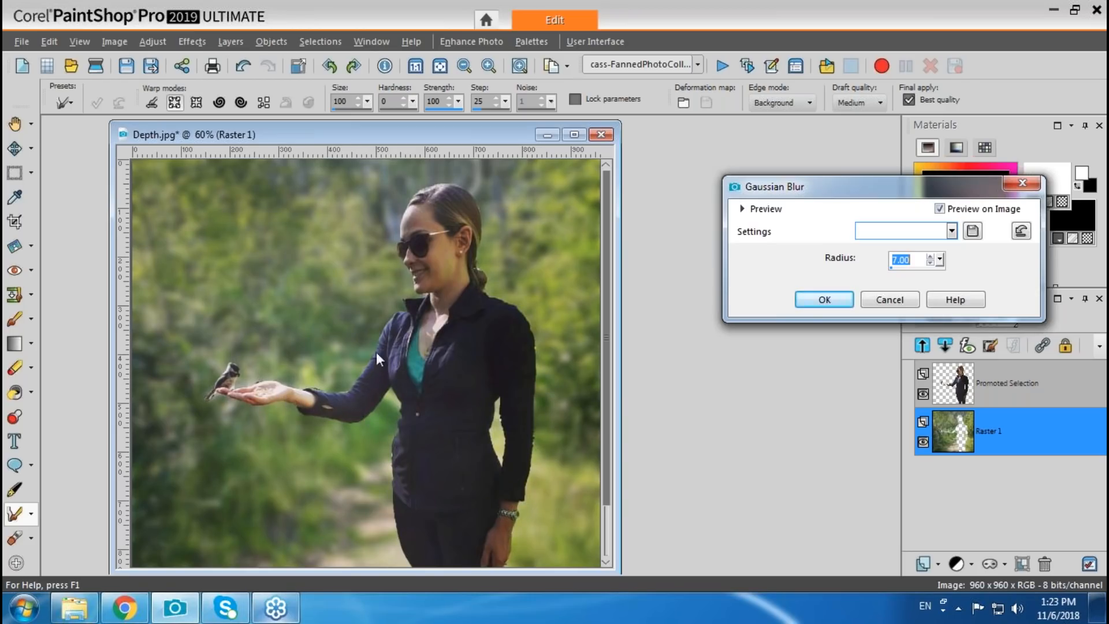
click(817, 299)
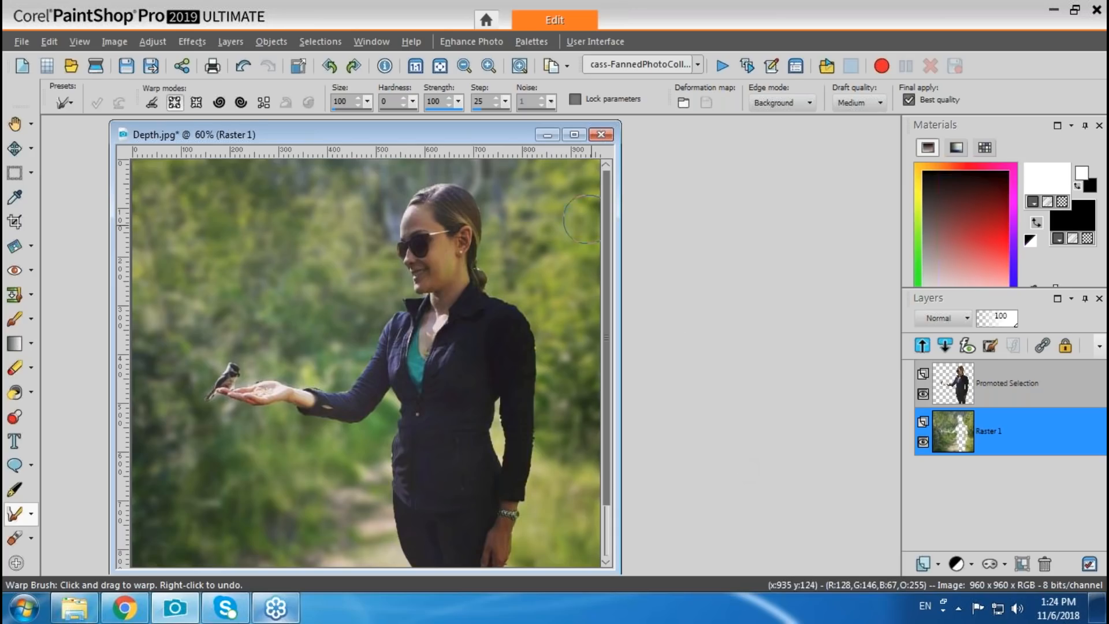
drag(495, 136, 532, 133)
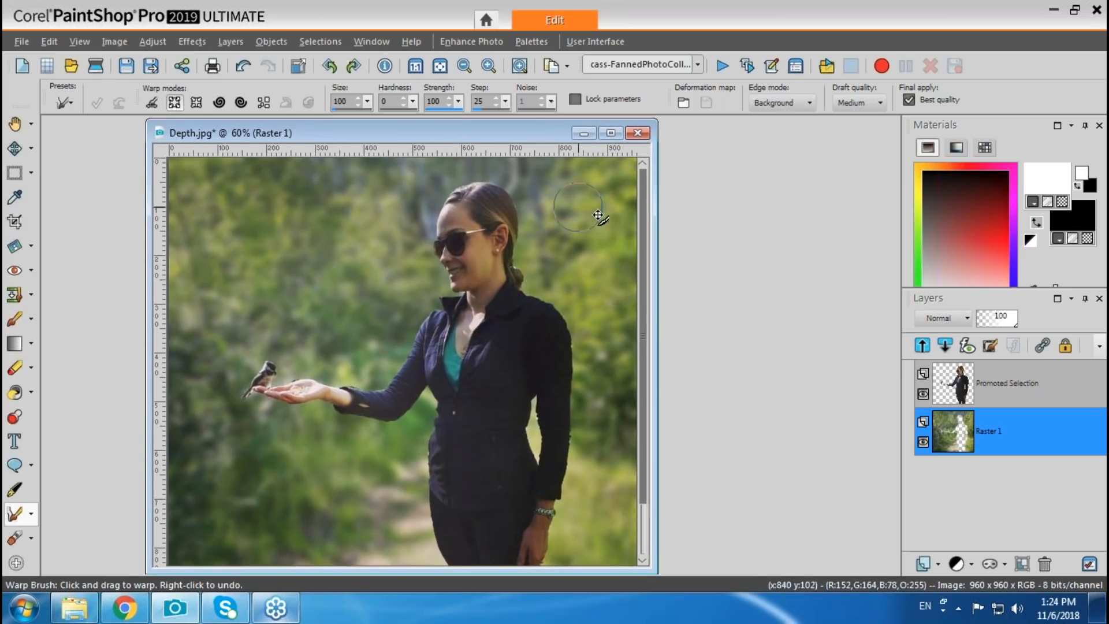
drag(645, 341, 647, 440)
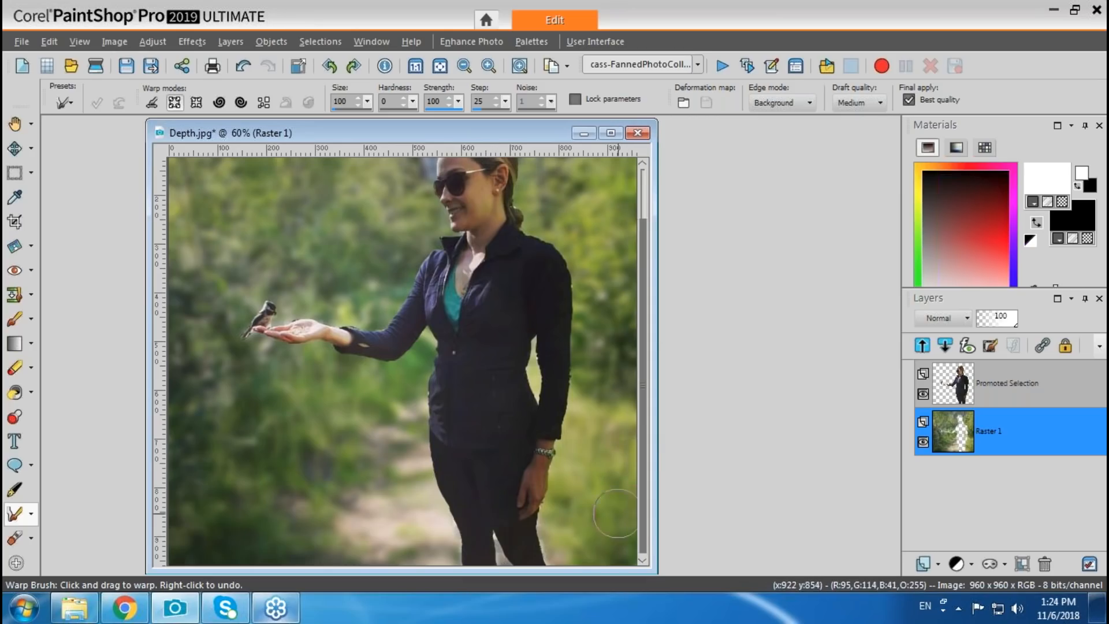
mouse_move(643, 521)
mouse_down()
mouse_move(645, 479)
mouse_move(645, 537)
mouse_up()
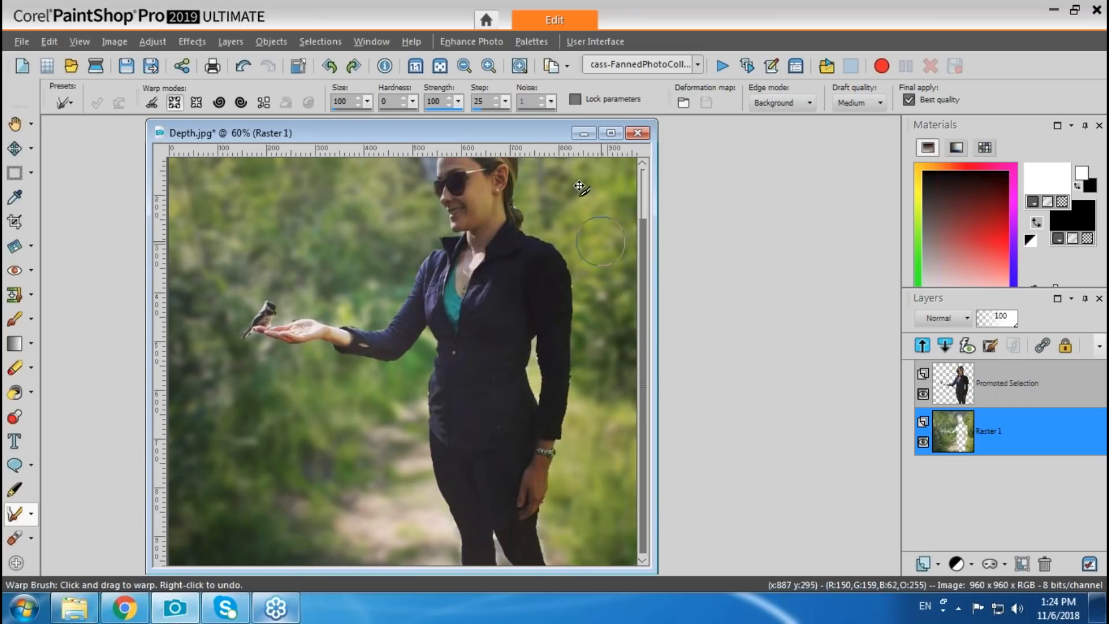
drag(639, 225, 649, 168)
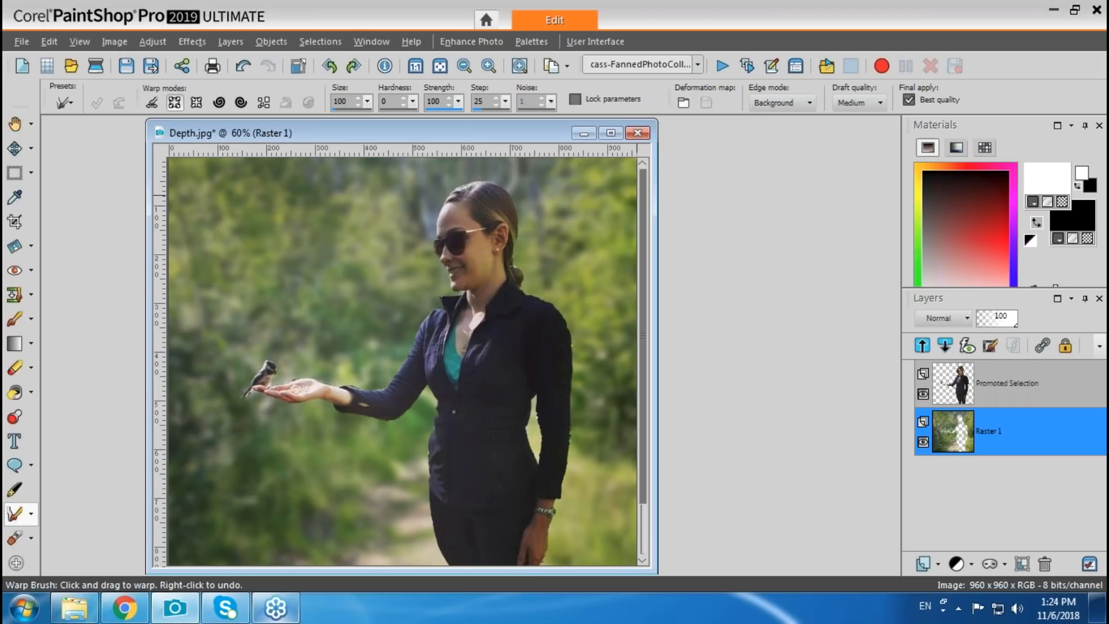
Step: Close Depth.jpg and open the soccer player photo from the Supplies folder
click(637, 134)
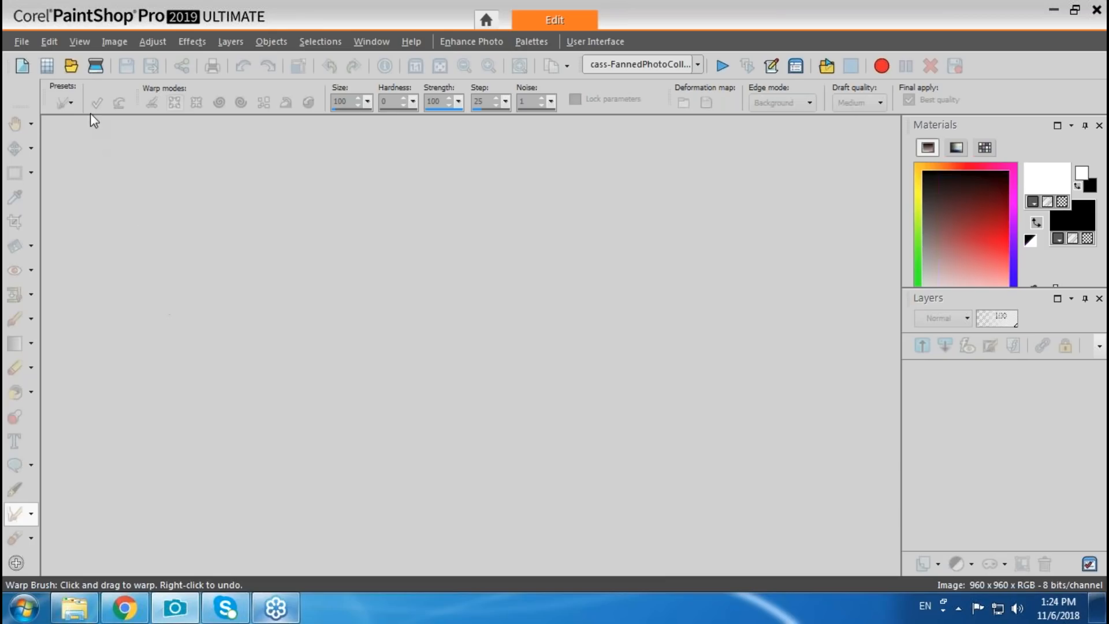
click(71, 66)
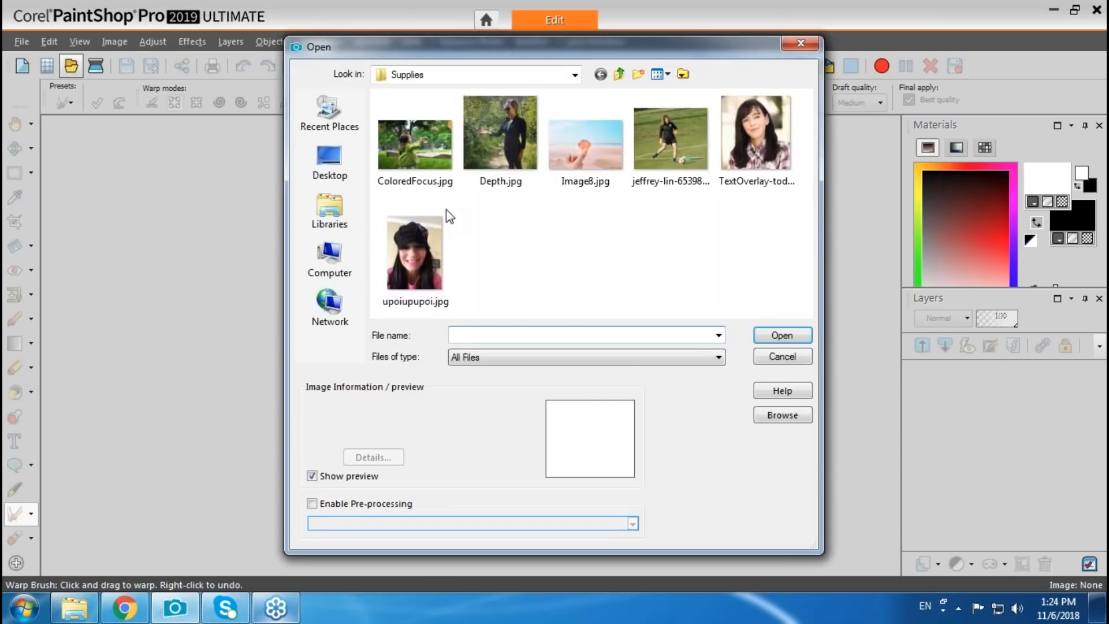
double_click(670, 142)
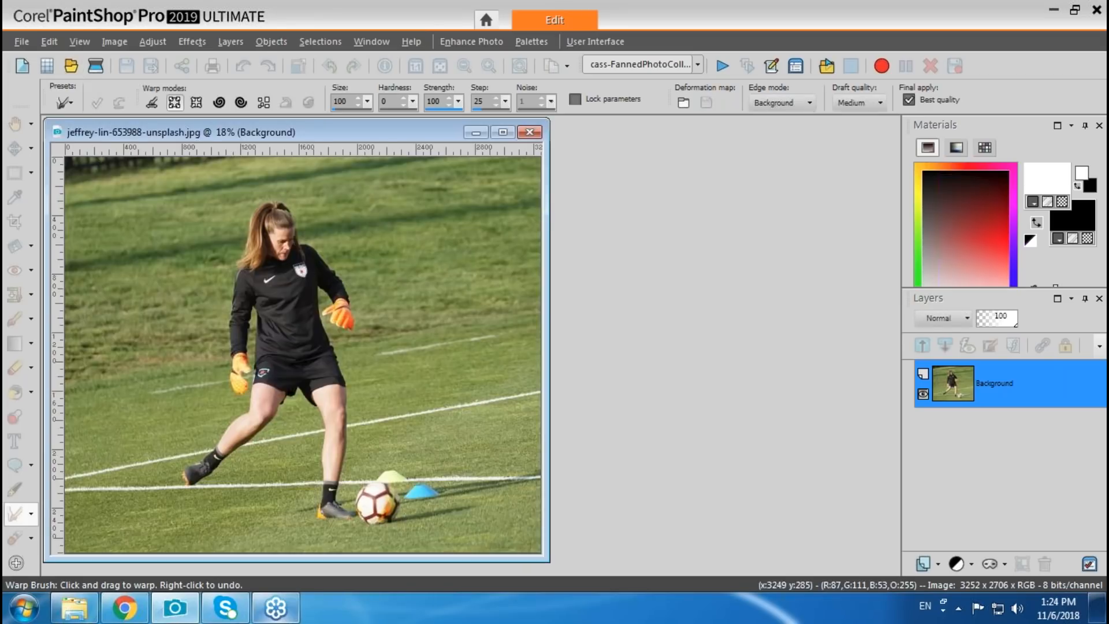
drag(439, 136, 493, 132)
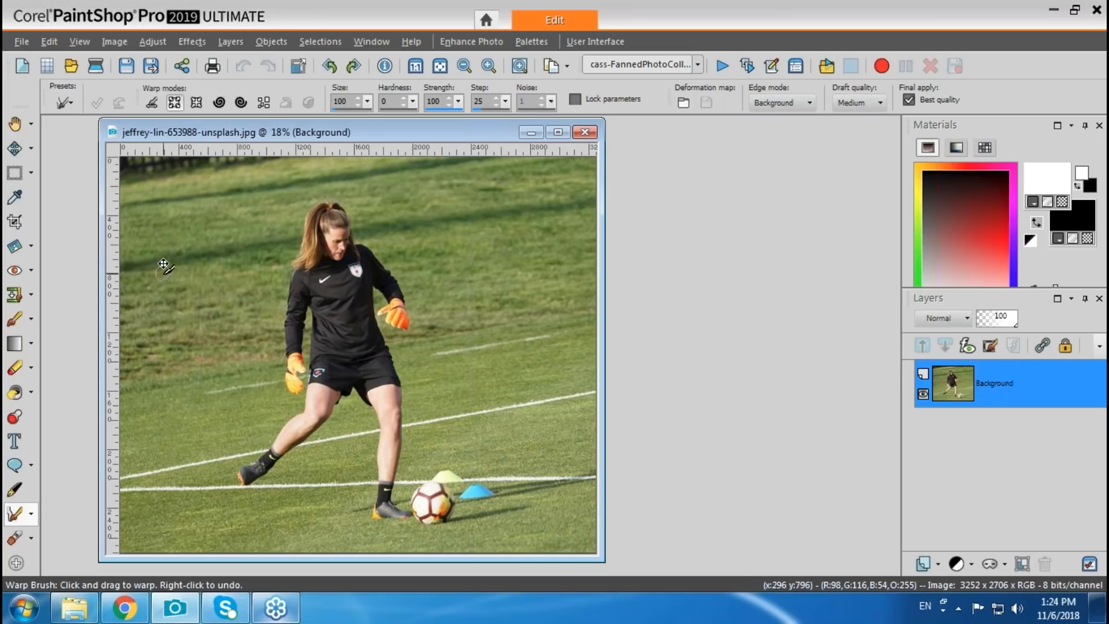
Step: Select the soccer player's clothing, head and legs with the Smart Selection Brush
click(31, 173)
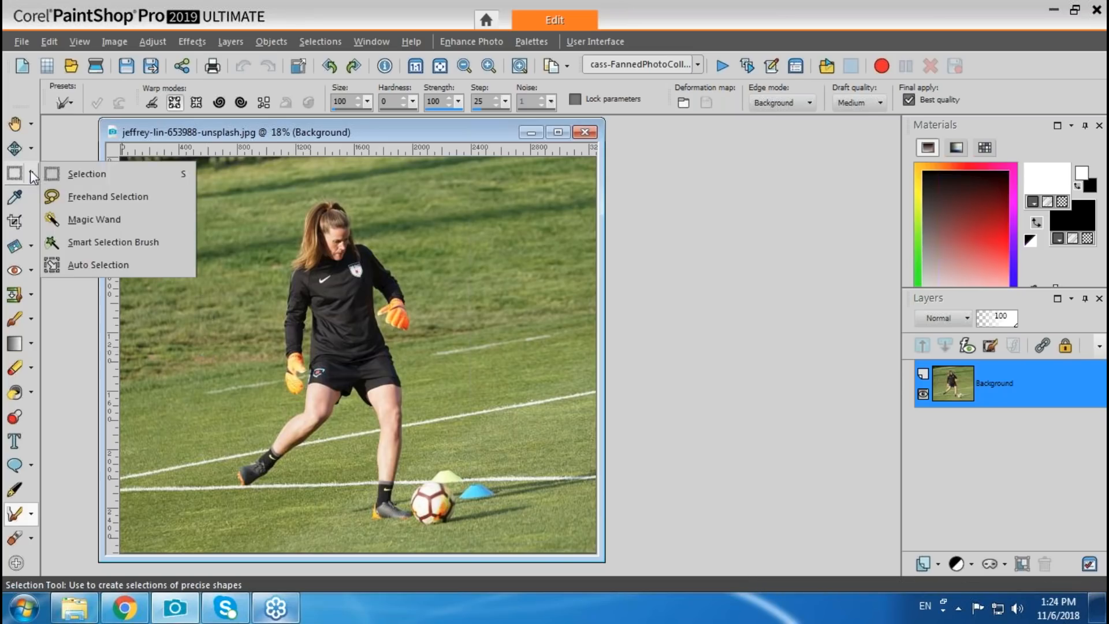
click(82, 243)
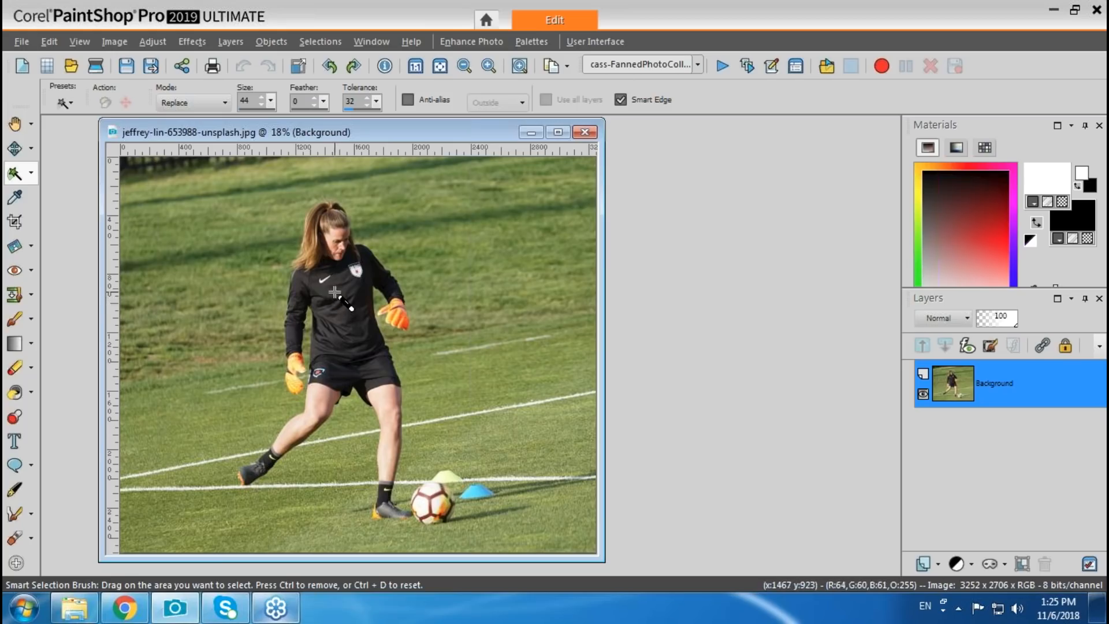
mouse_move(334, 296)
mouse_down()
mouse_move(342, 316)
mouse_move(341, 294)
mouse_up()
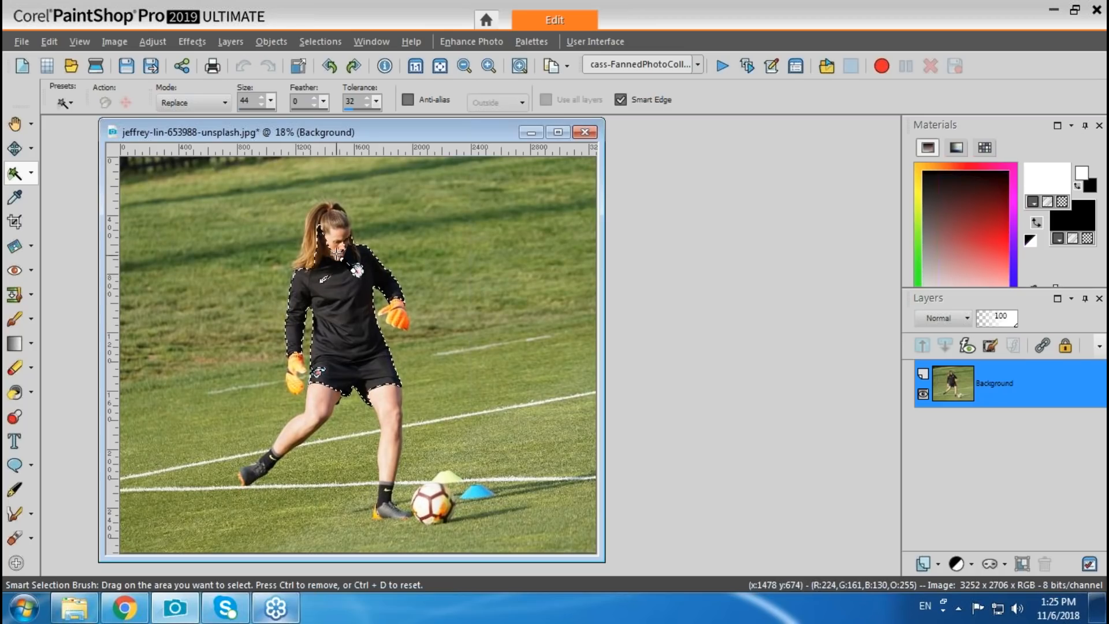
drag(339, 251, 320, 235)
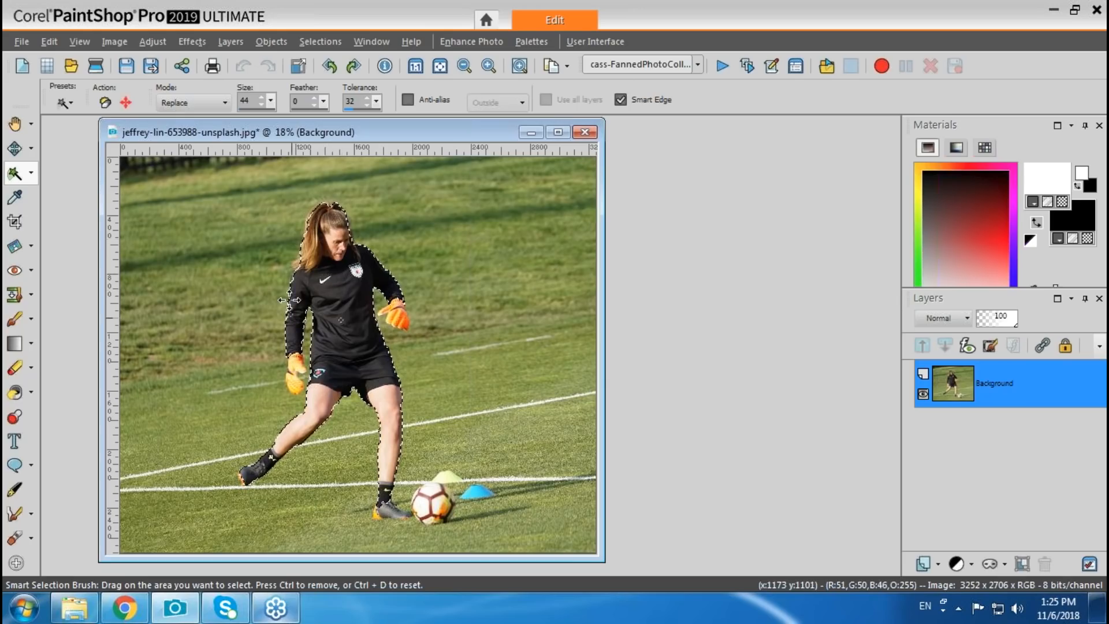
Step: Add the gloves, the shoes and the soccer ball to the selection with the Smart Selection Brush in Add mode
click(225, 102)
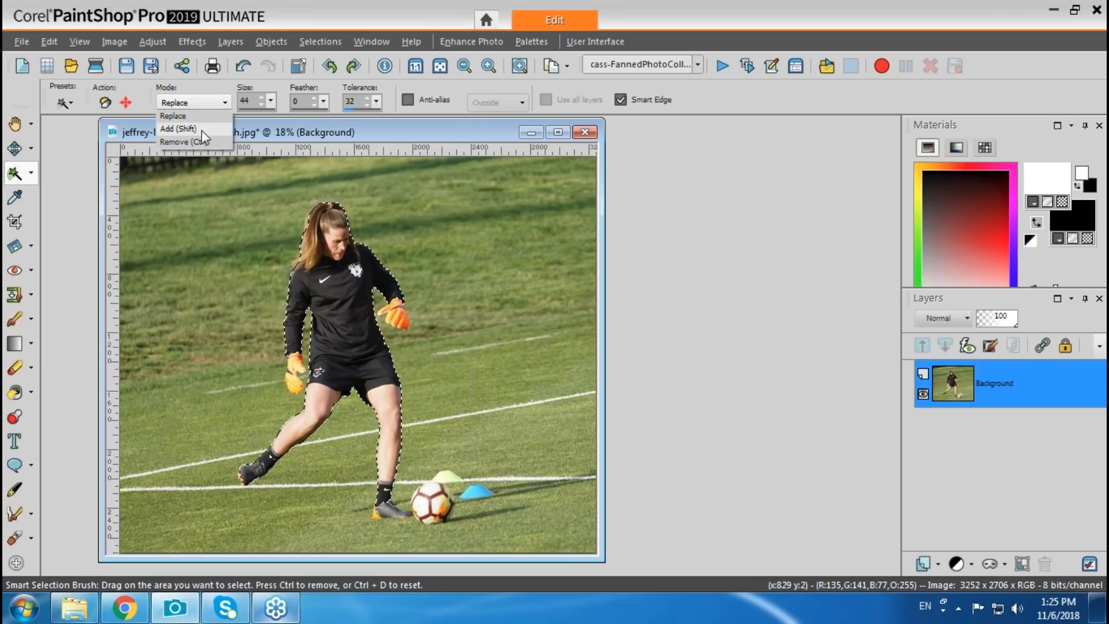
click(197, 127)
drag(295, 384, 292, 361)
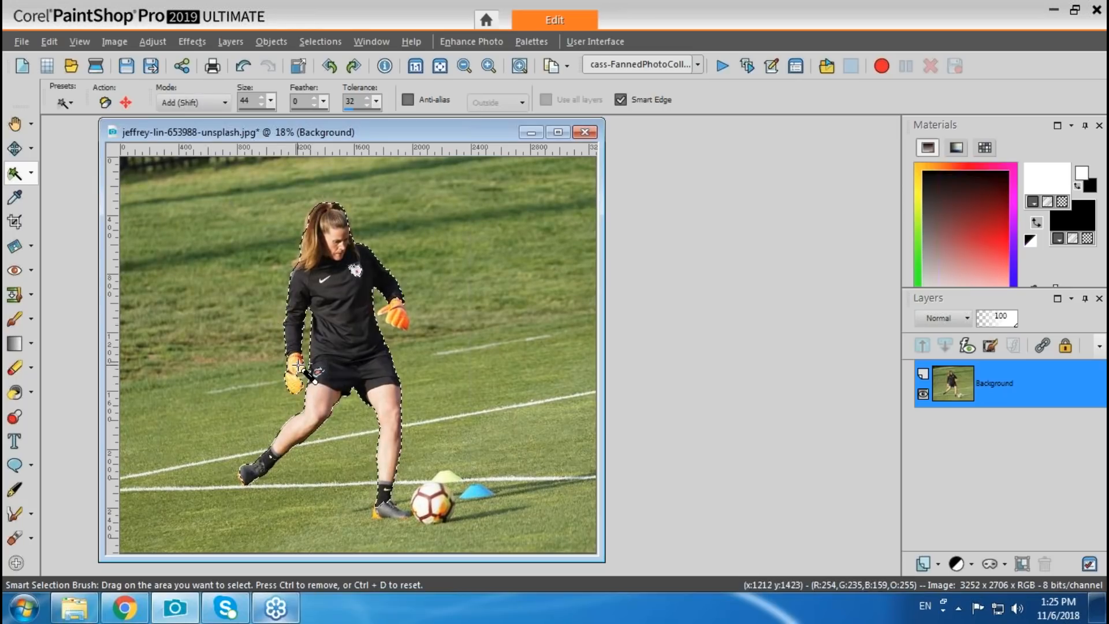
key(ctrl+d)
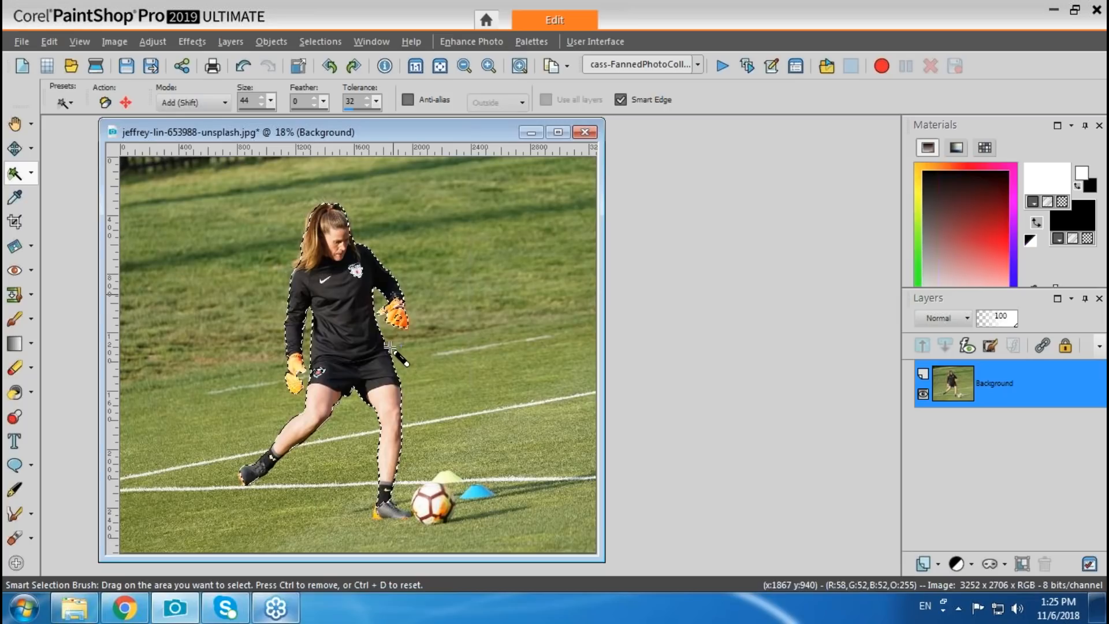
mouse_move(361, 411)
mouse_down()
mouse_move(264, 474)
mouse_move(367, 493)
mouse_move(376, 510)
mouse_move(420, 522)
mouse_move(437, 493)
mouse_move(426, 492)
mouse_move(439, 518)
mouse_move(444, 501)
mouse_move(436, 525)
mouse_up()
key(ctrl+d)
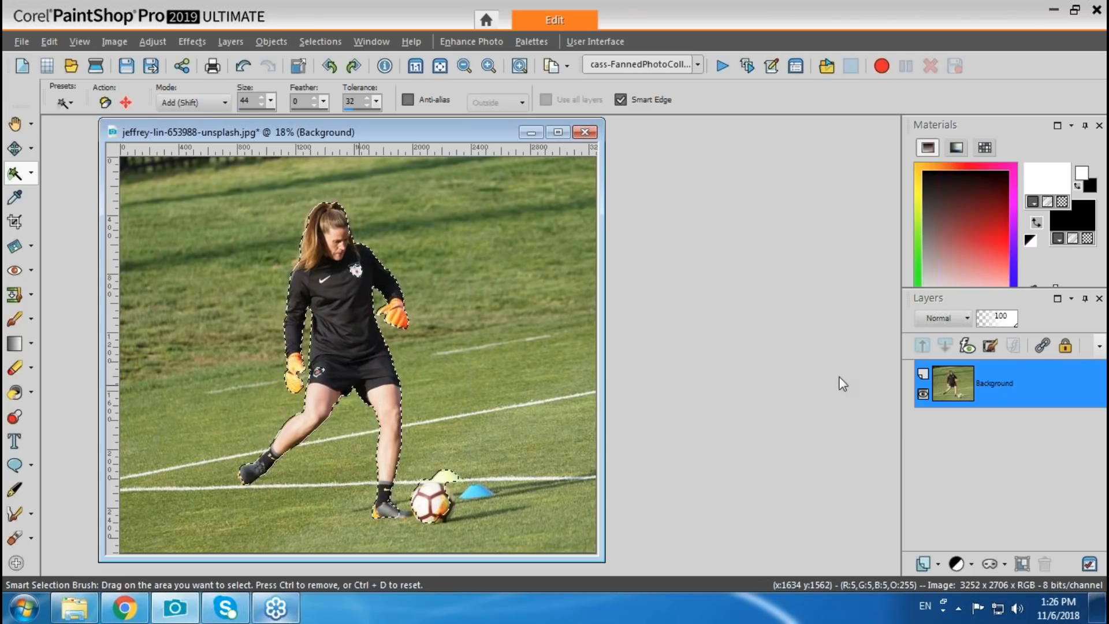
Step: Try promoting the selected player and ball to a layer, check the cutout with the Background hidden, and undo the promotion
mouse_move(958, 384)
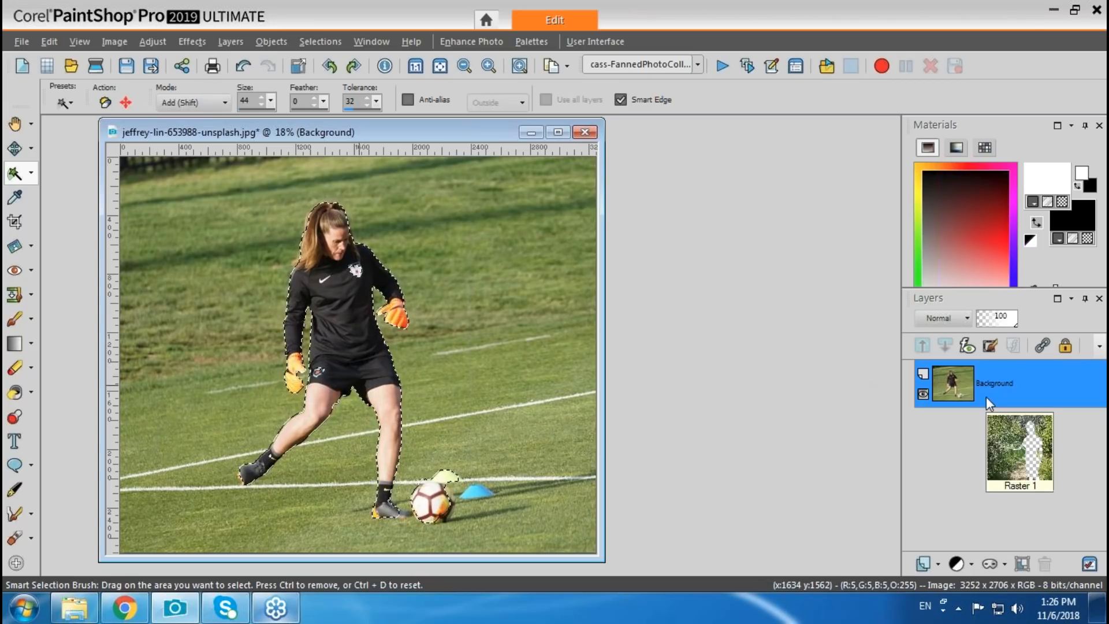
right_click(958, 384)
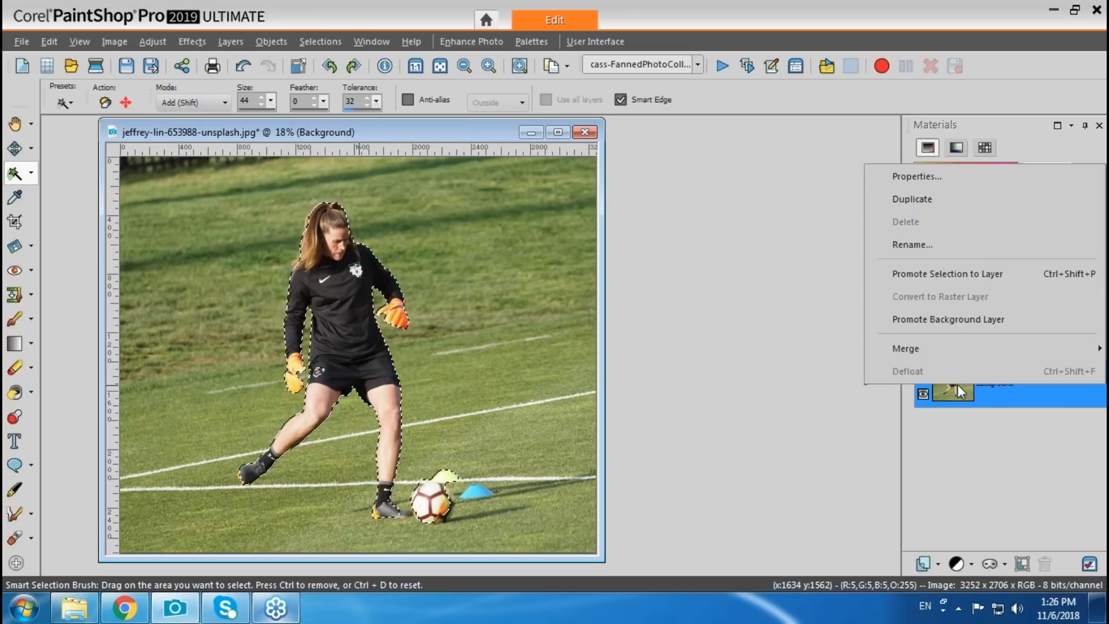
click(942, 275)
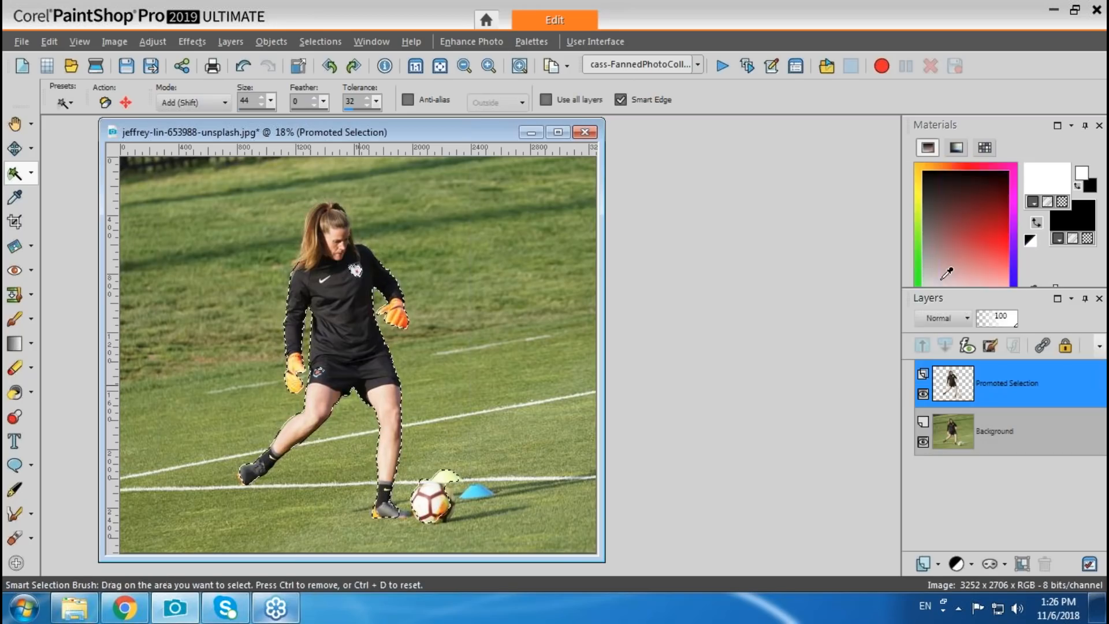
click(923, 442)
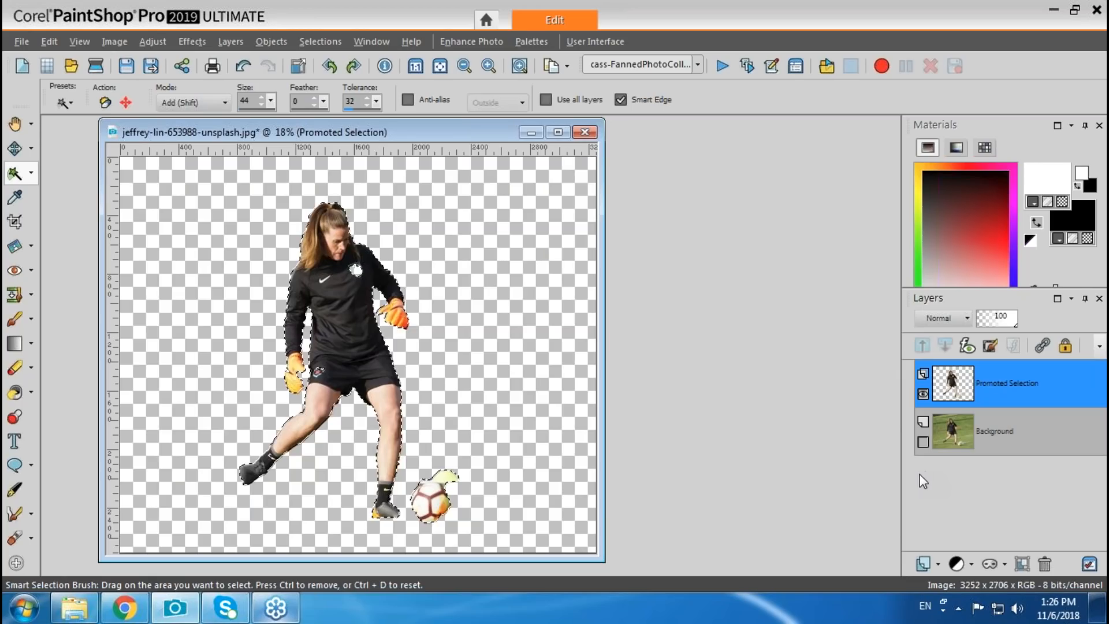
key(ctrl+z)
key(ctrl+z)
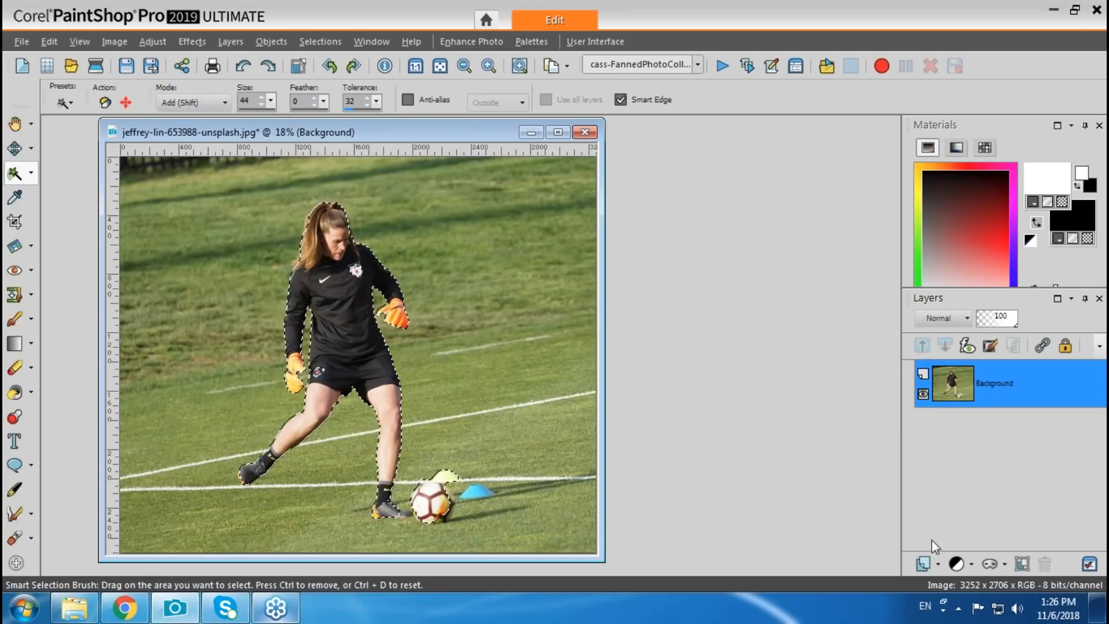
Step: Add a new raster layer above the Background, keeping the player and ball selected
click(937, 563)
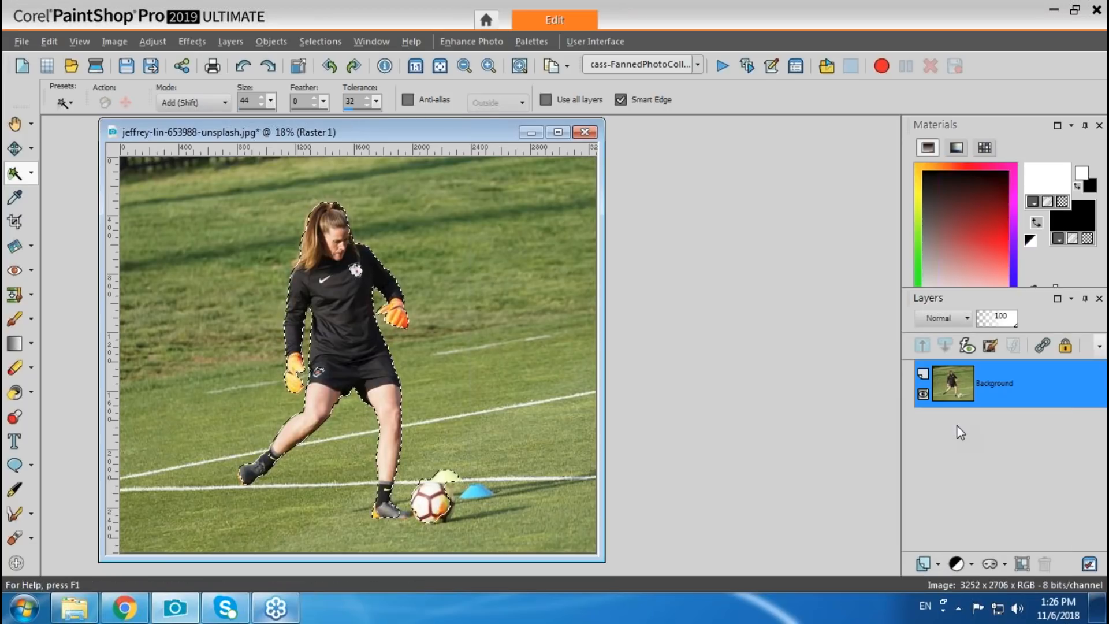
click(959, 428)
click(508, 464)
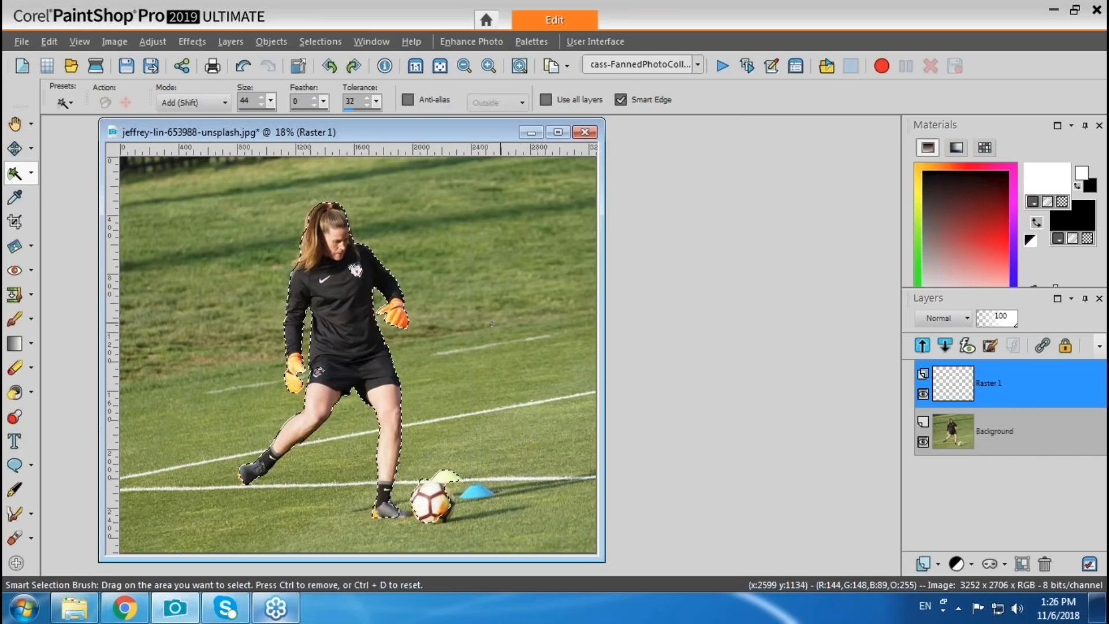
Step: Fill the selected player and ball with black on the new layer using Flood Fill, and clear the selection
click(15, 393)
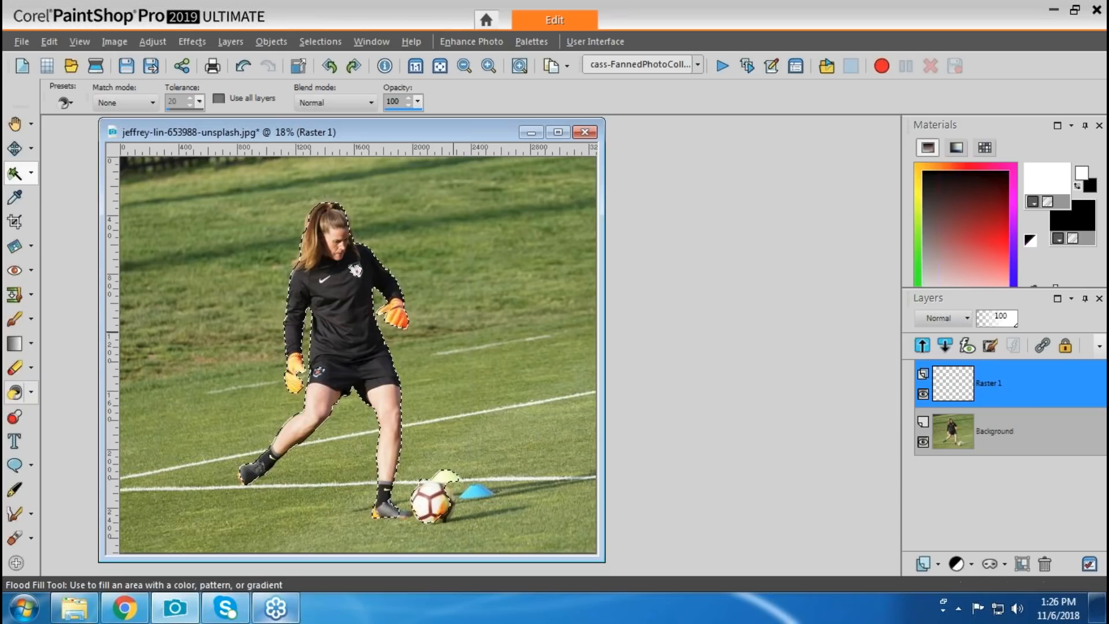
click(1037, 223)
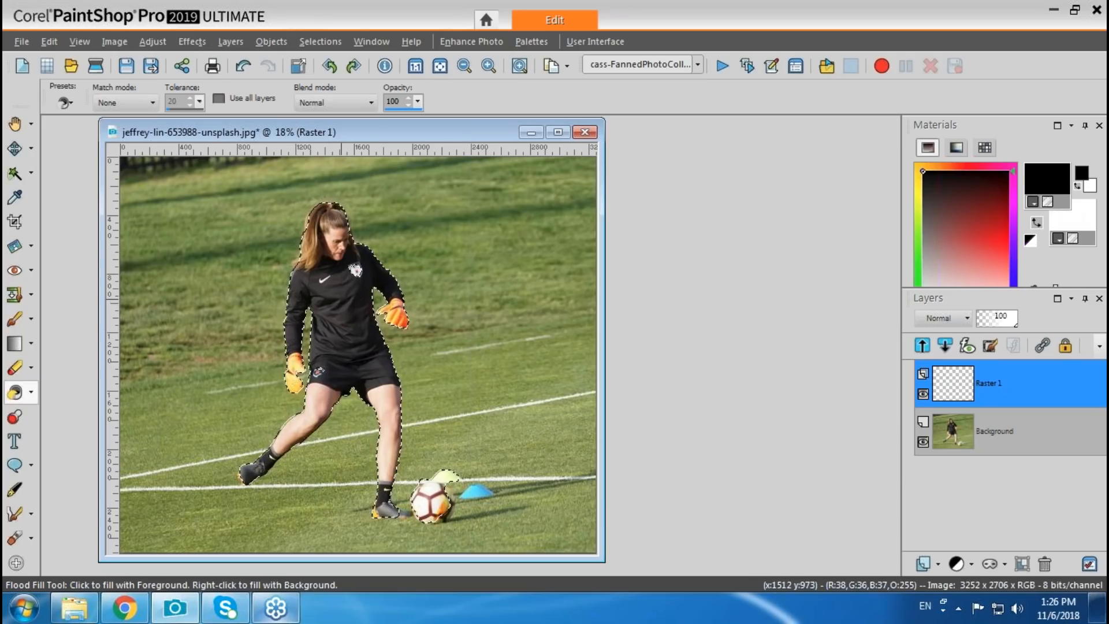
click(346, 365)
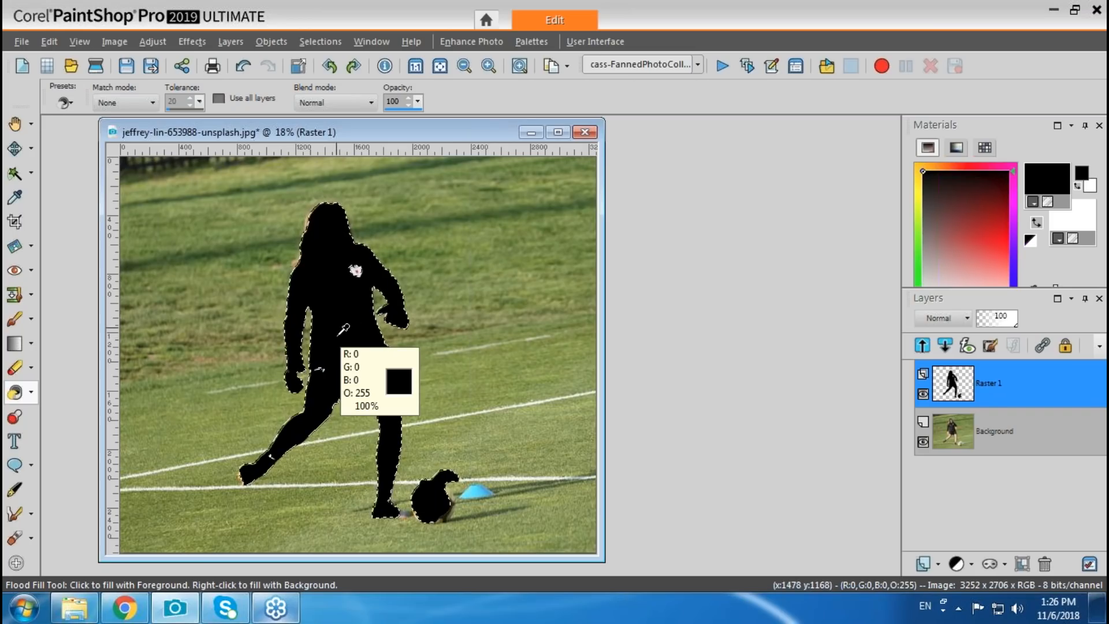
key(ctrl+d)
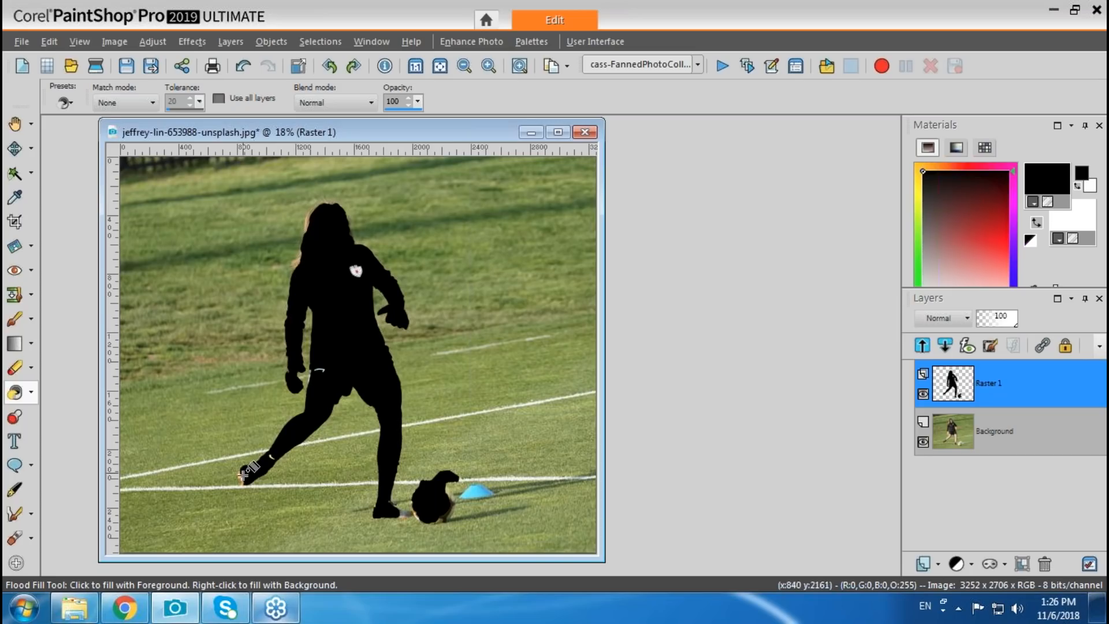
Step: Lower the Raster 1 layer's opacity to 53 and set the Paint Brush size to 40 for retouching the silhouette
click(998, 323)
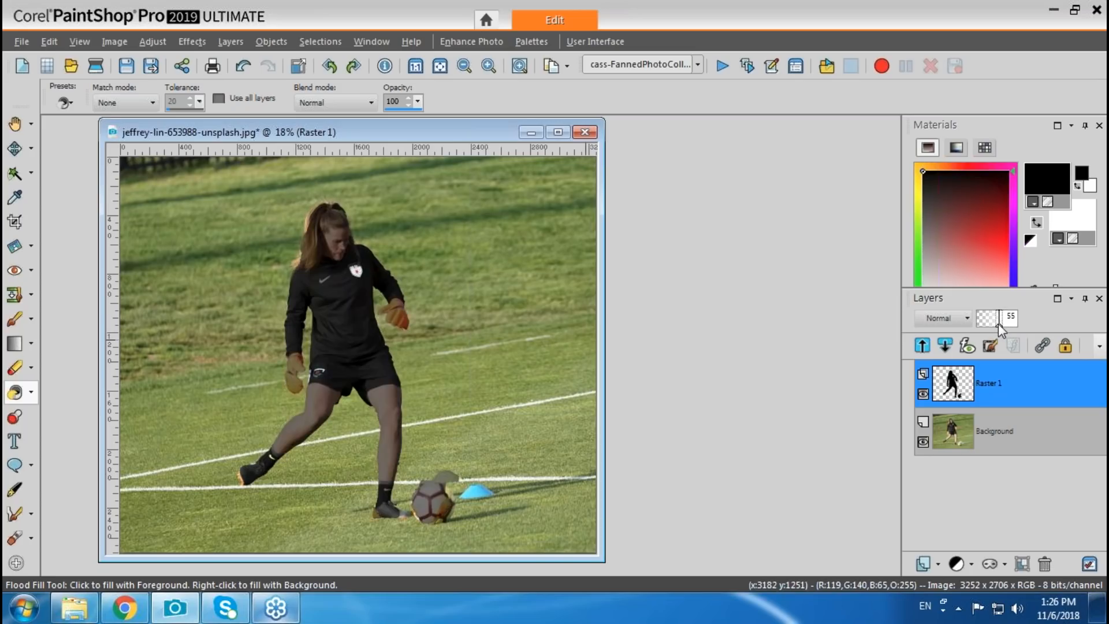
click(997, 324)
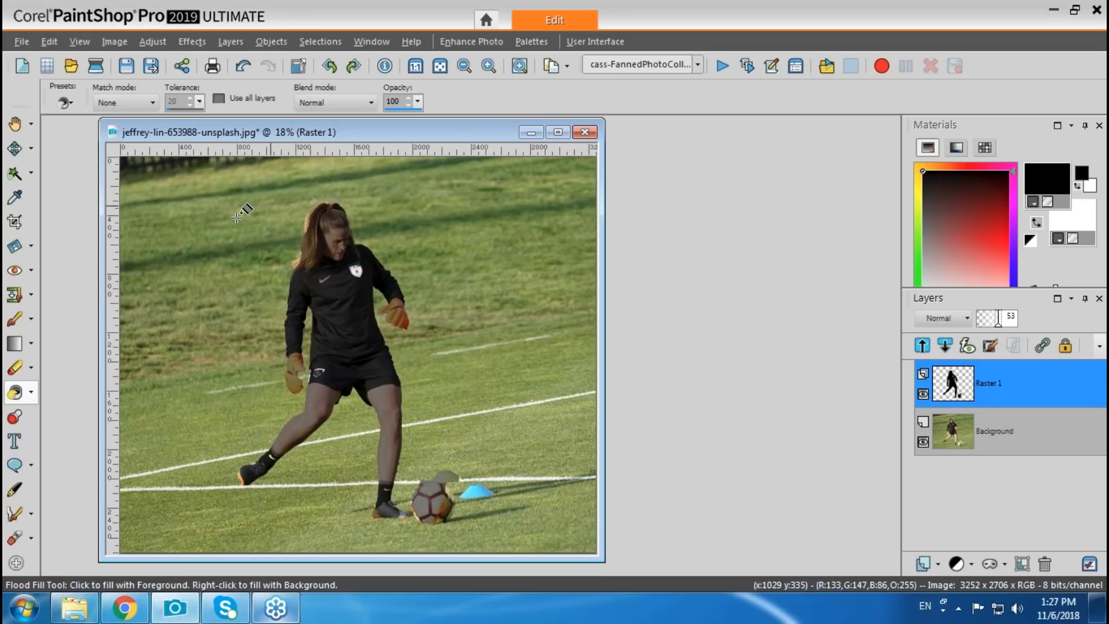
click(13, 323)
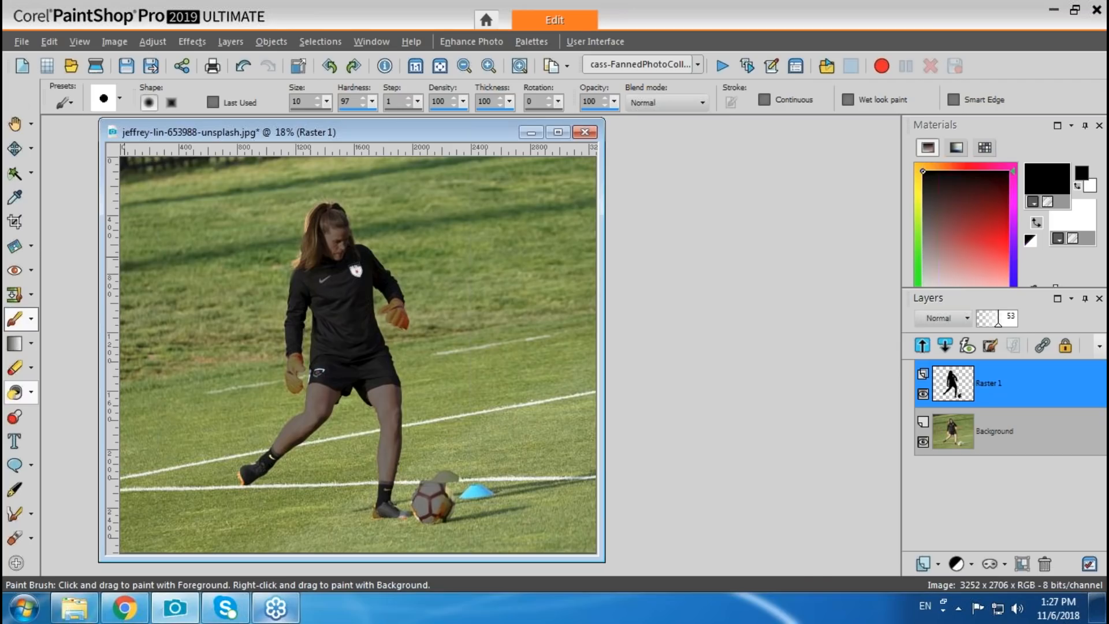
drag(428, 132, 473, 135)
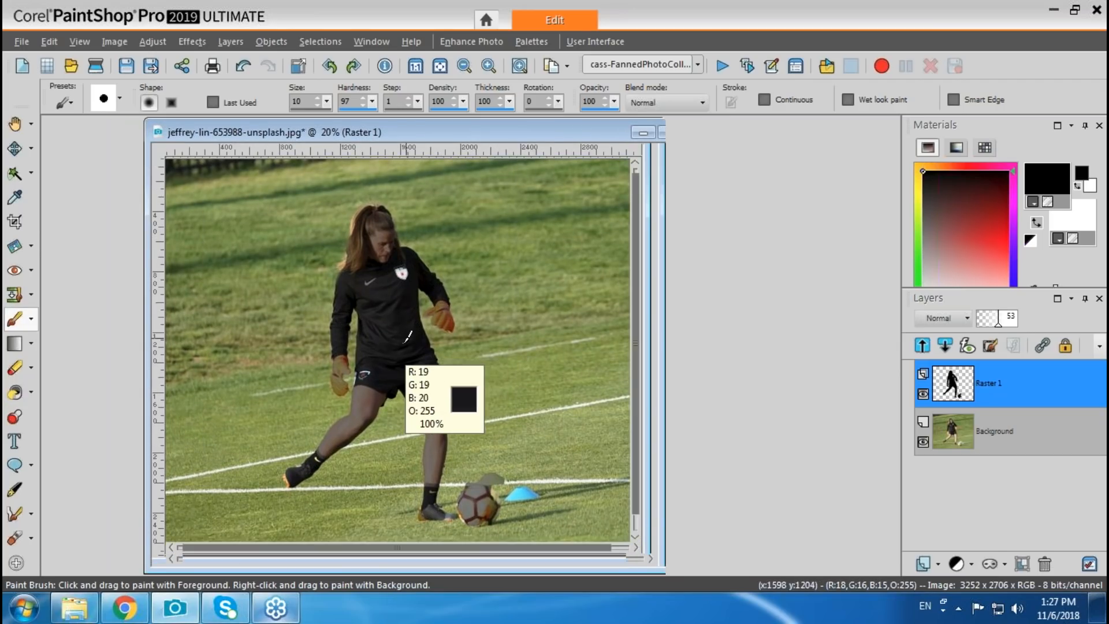
scroll(415, 326, up, 1)
scroll(415, 326, up, 2)
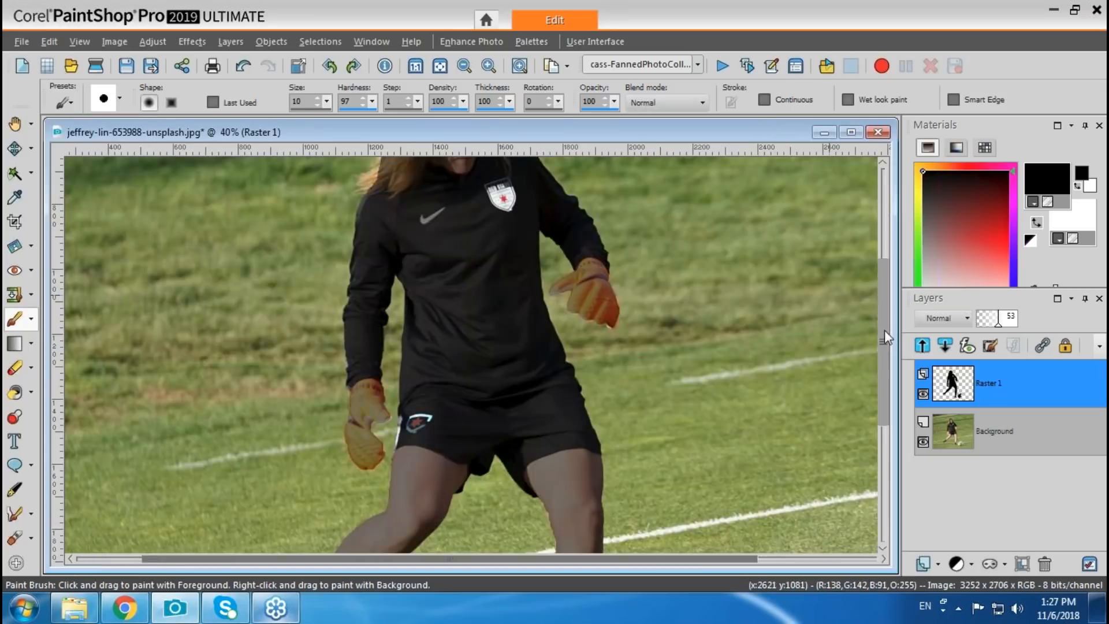
drag(886, 317, 886, 239)
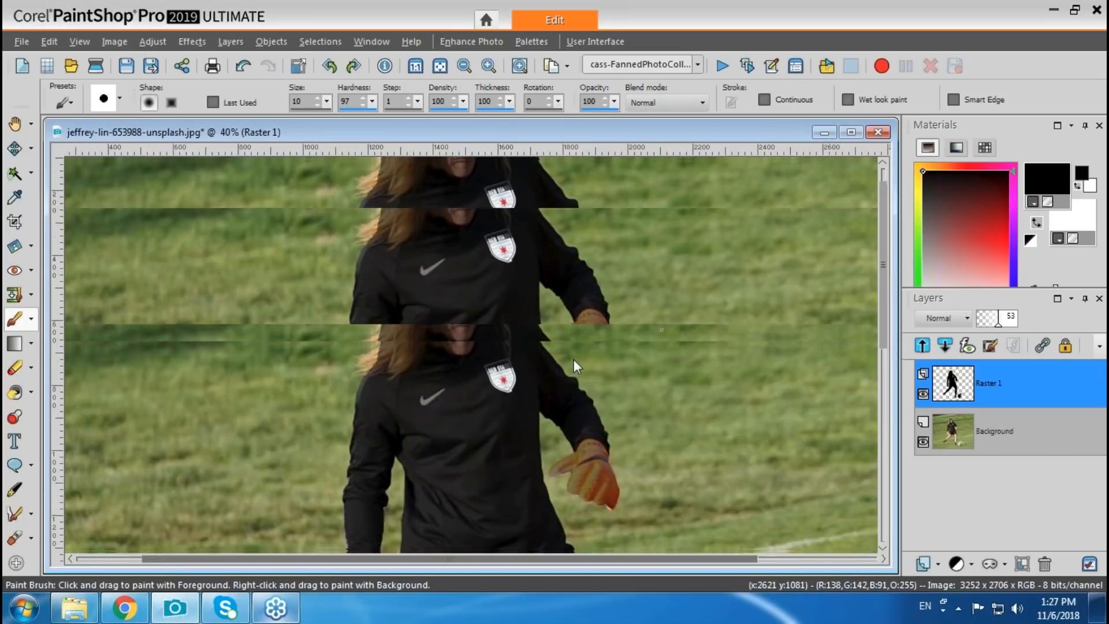
mouse_move(491, 368)
mouse_down()
mouse_move(507, 373)
mouse_move(506, 393)
mouse_move(513, 381)
mouse_move(500, 393)
mouse_up()
text(40)
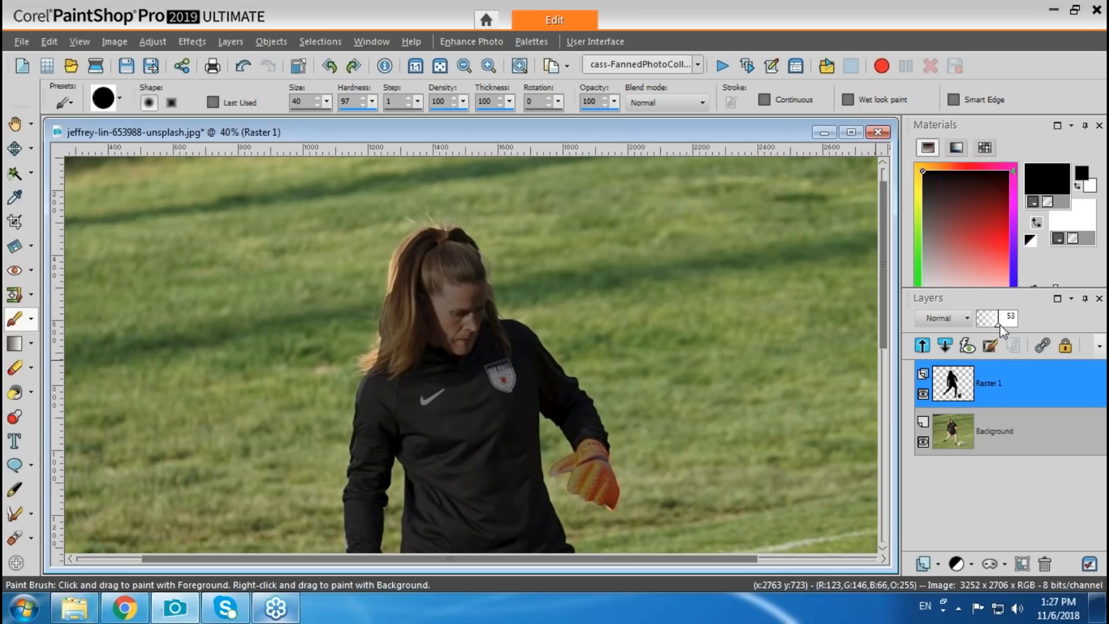
Step: Compare the silhouette with the photo at layer opacity 100 and return Raster 1's opacity to 53
drag(999, 324, 1020, 324)
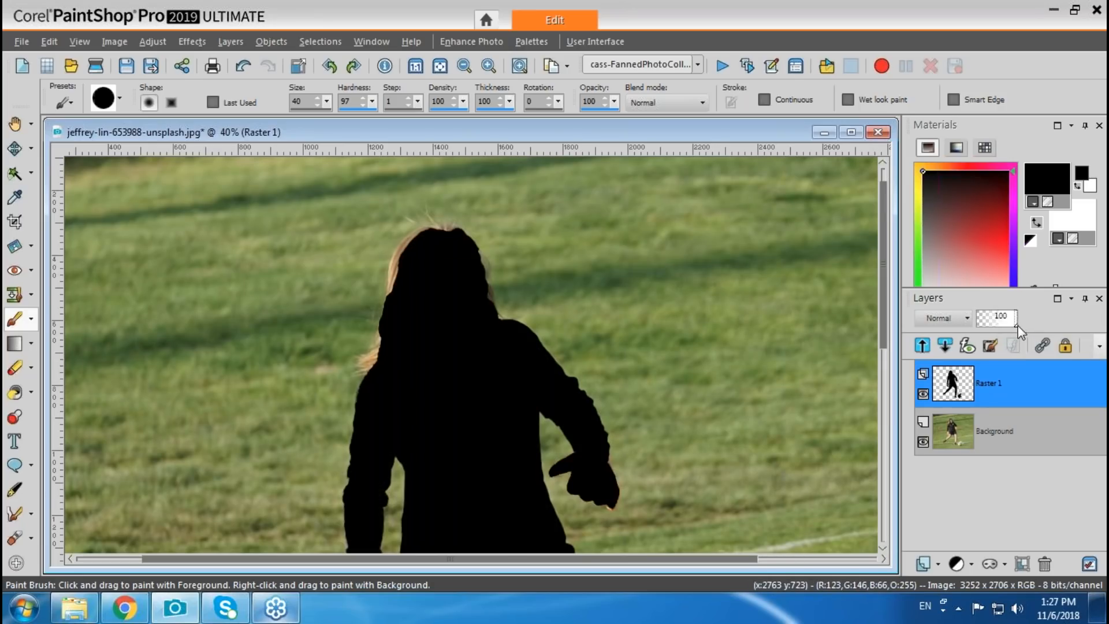
drag(1006, 329, 1002, 328)
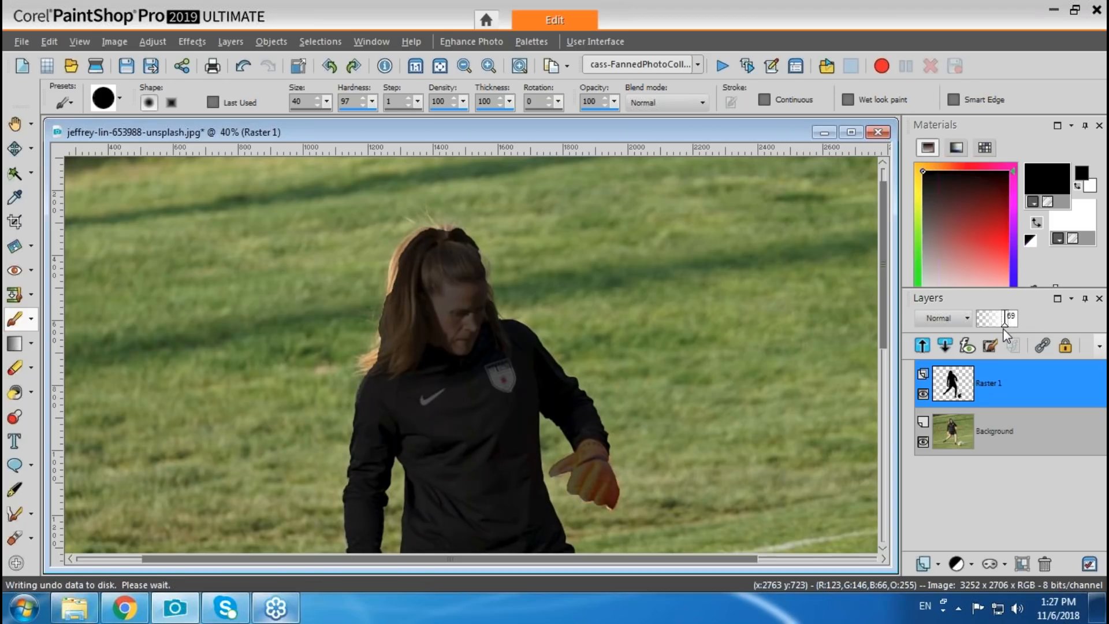
click(998, 328)
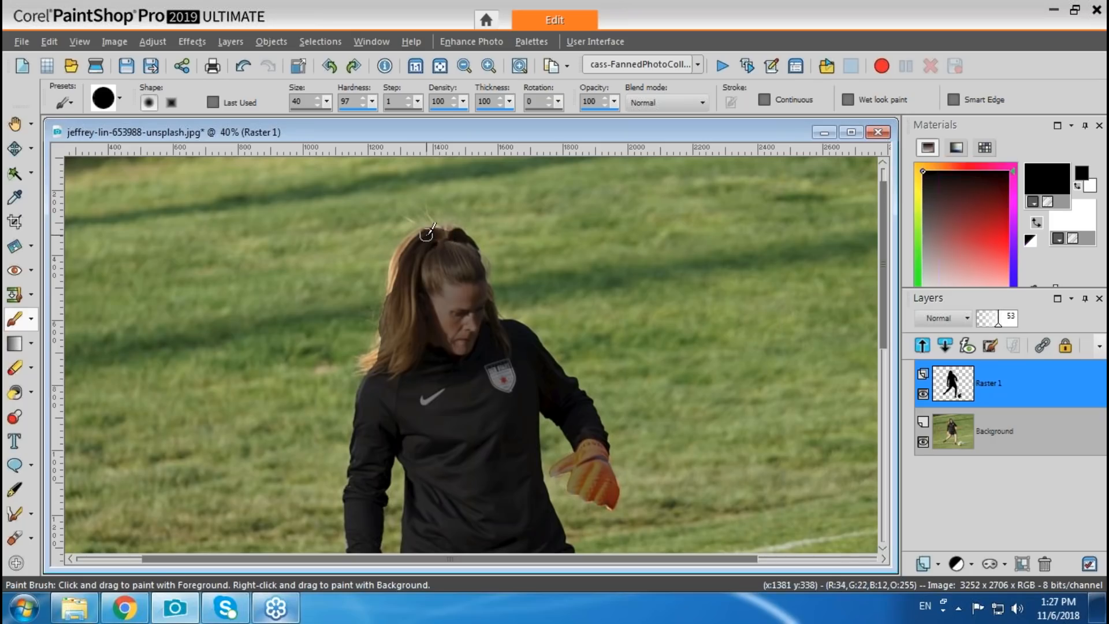
Step: Paint black over the uncovered edges of the player's hair and both shoes on Raster 1
mouse_move(409, 243)
mouse_down()
mouse_move(388, 338)
mouse_move(363, 366)
mouse_move(381, 362)
mouse_up()
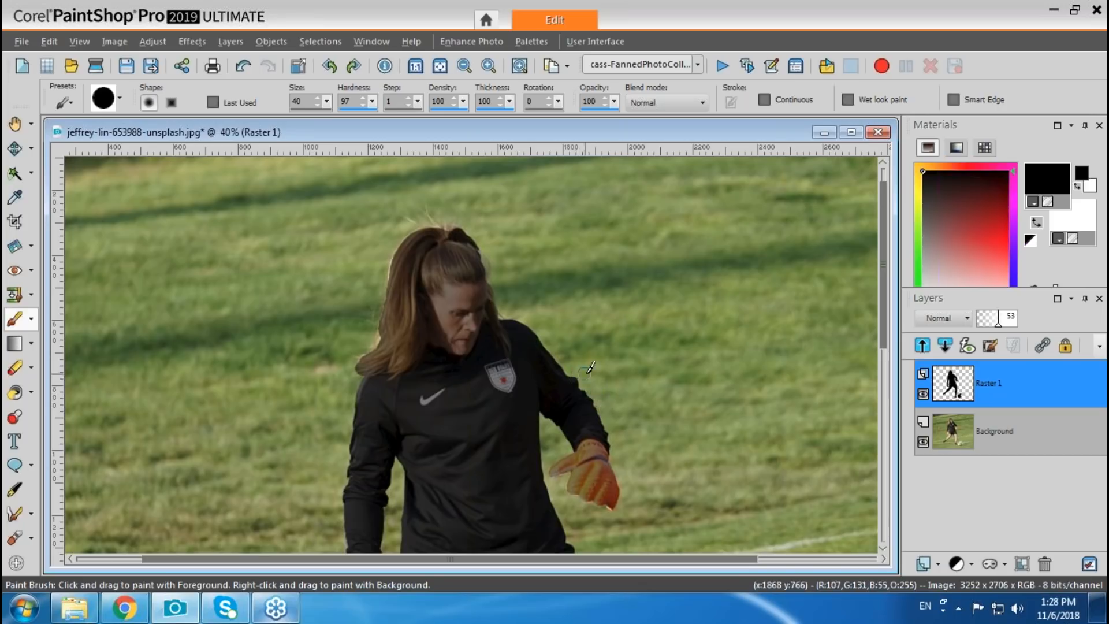
scroll(637, 358, down, 3)
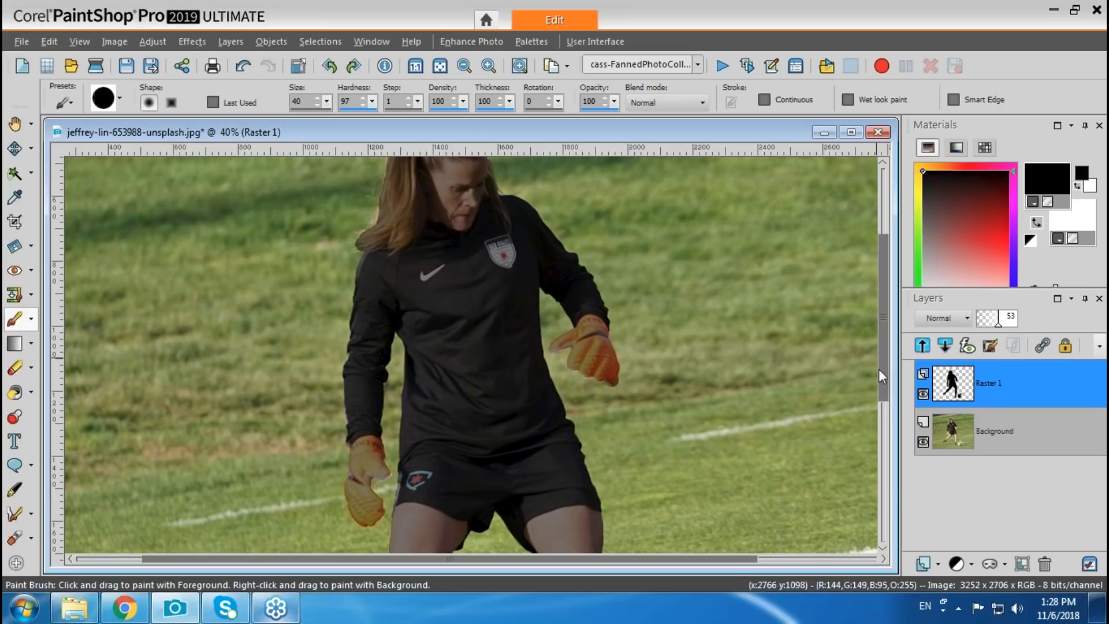
drag(886, 382, 890, 452)
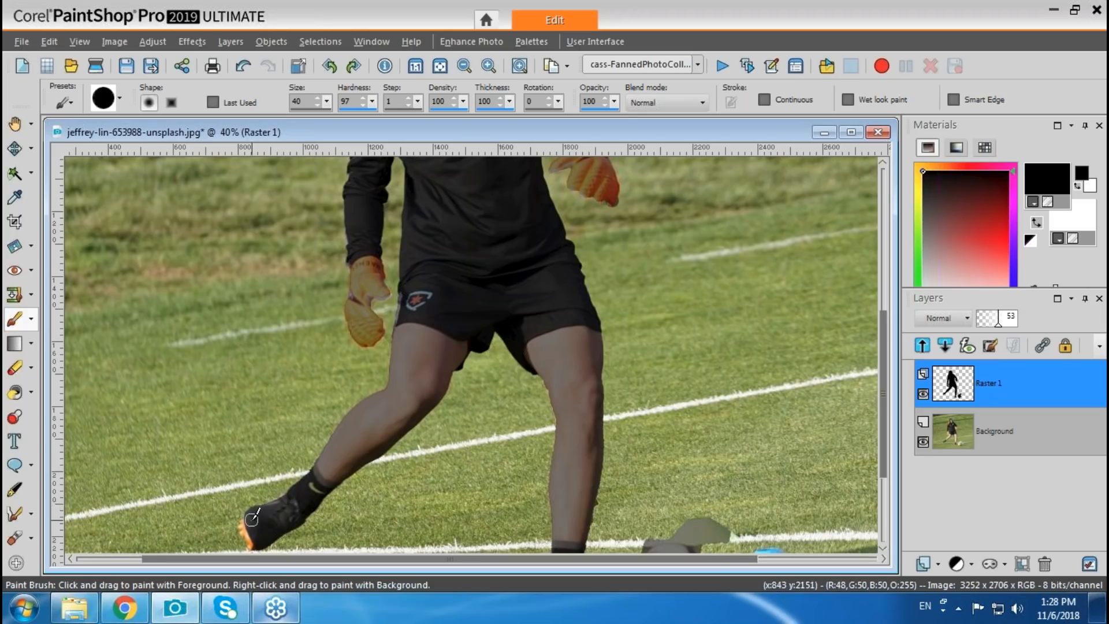
drag(247, 524, 256, 544)
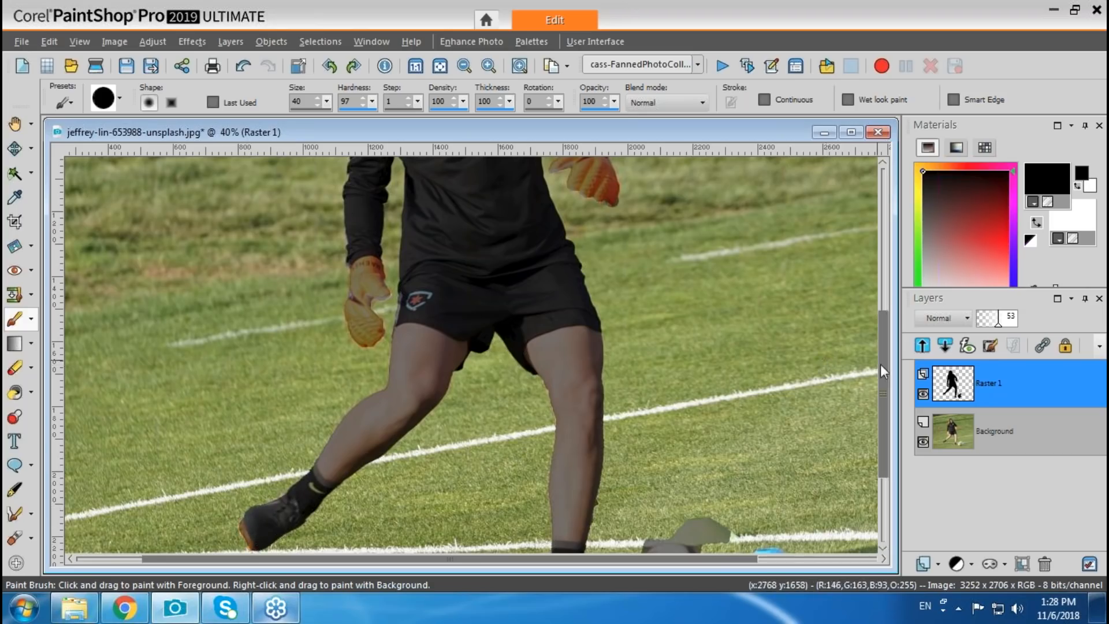
drag(882, 371, 883, 431)
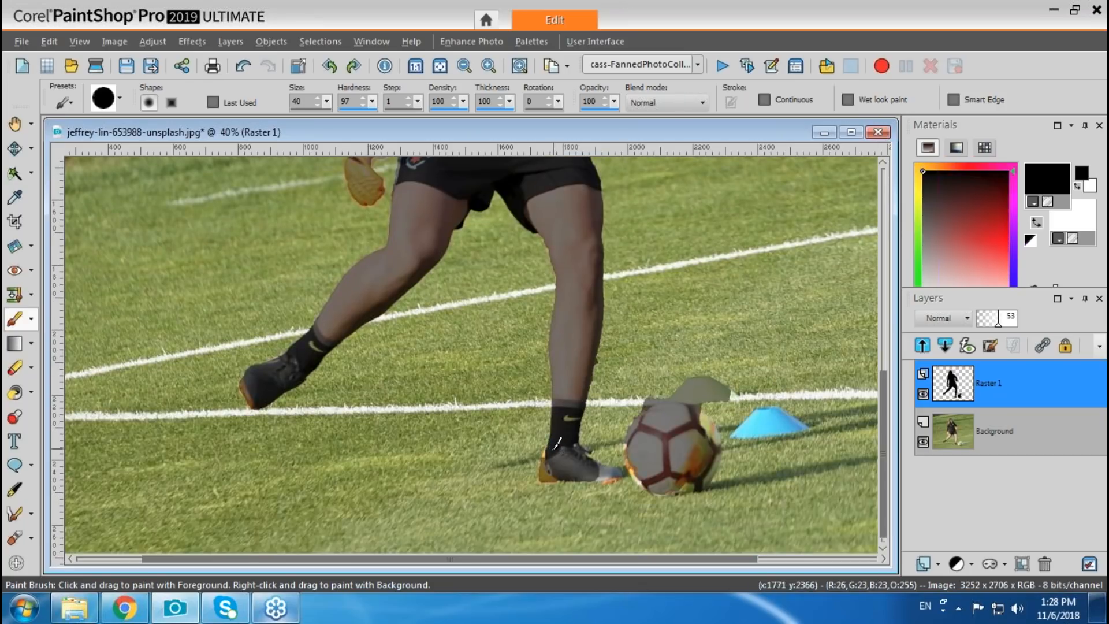
drag(548, 473, 619, 470)
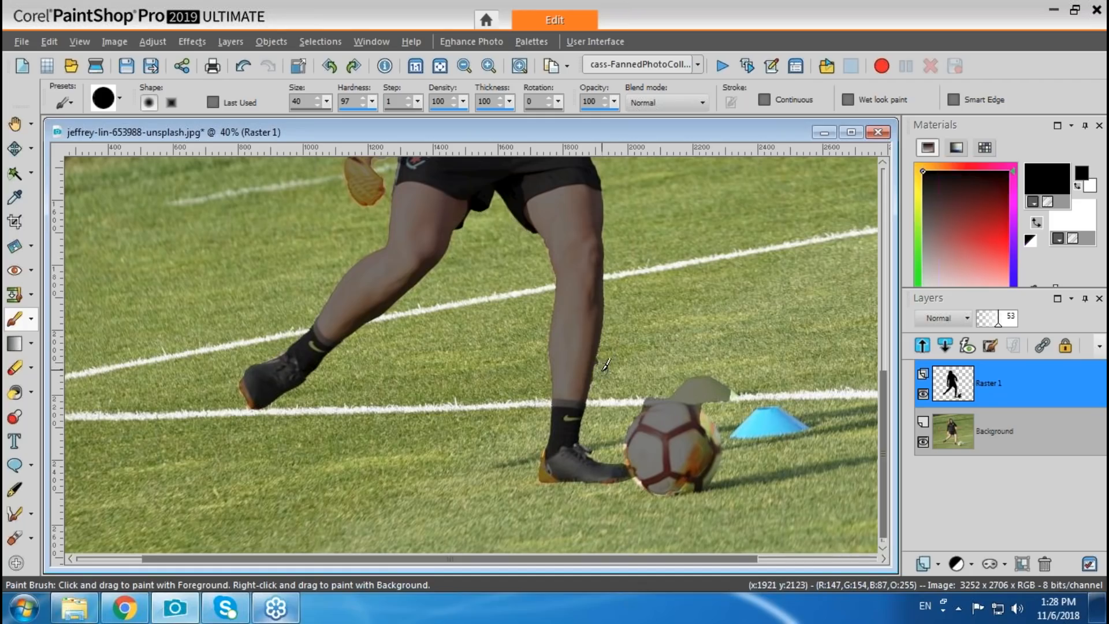
Step: Paint the rest of the soccer ball black and erase the black fill covering the yellow cone behind it
mouse_move(694, 409)
mouse_down()
mouse_move(708, 428)
mouse_move(709, 467)
mouse_move(664, 487)
mouse_move(637, 468)
mouse_move(634, 447)
mouse_move(633, 466)
mouse_move(677, 482)
mouse_move(651, 481)
mouse_move(700, 440)
mouse_up()
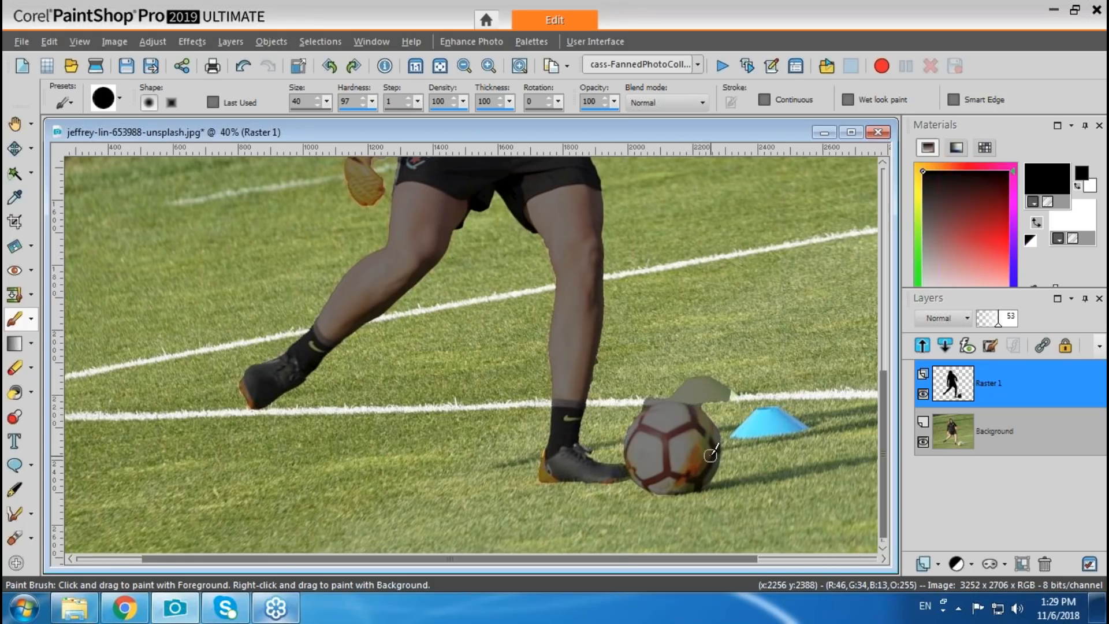
click(12, 372)
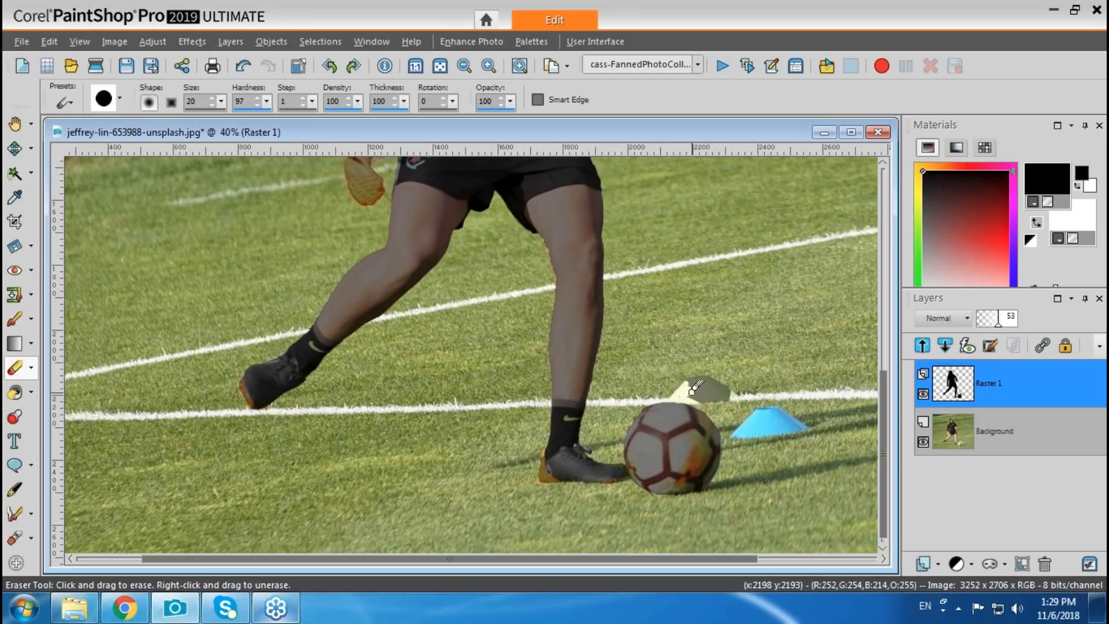
mouse_move(699, 388)
mouse_down()
mouse_move(729, 399)
mouse_move(715, 380)
mouse_up()
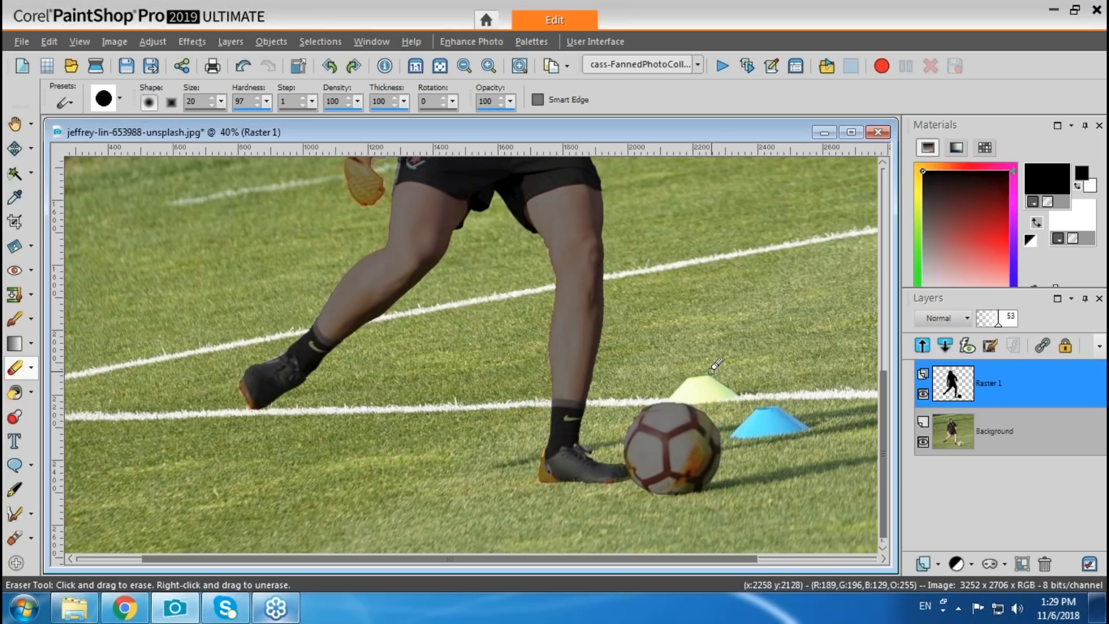
Step: Restore Raster 1's opacity to 100 and hide the Background layer to inspect the silhouette's outline
drag(883, 400, 884, 324)
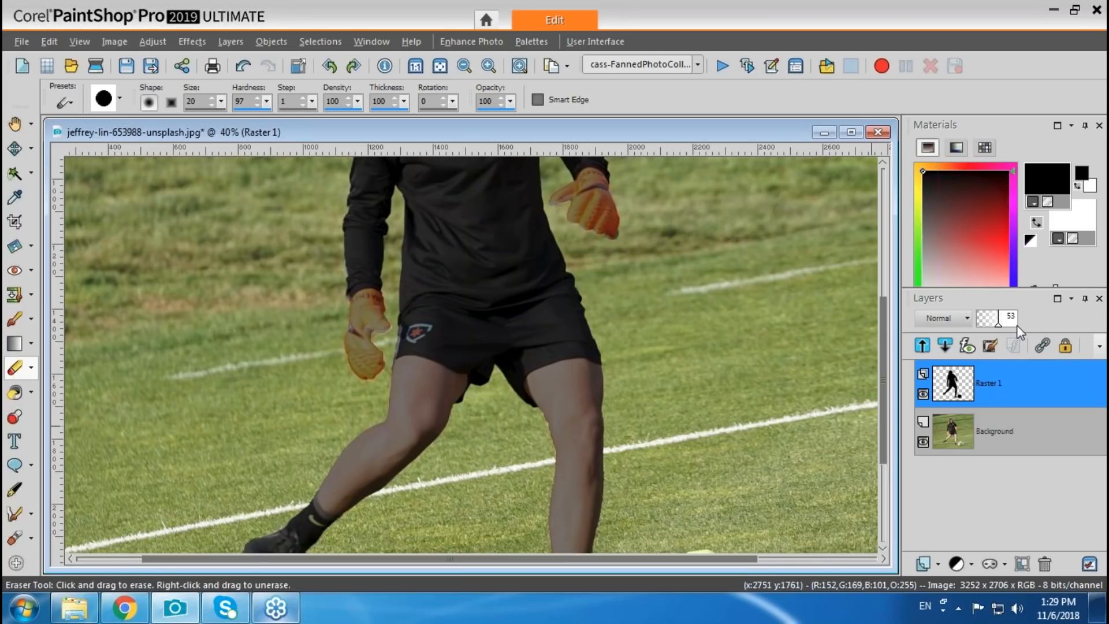
drag(1017, 327, 1021, 326)
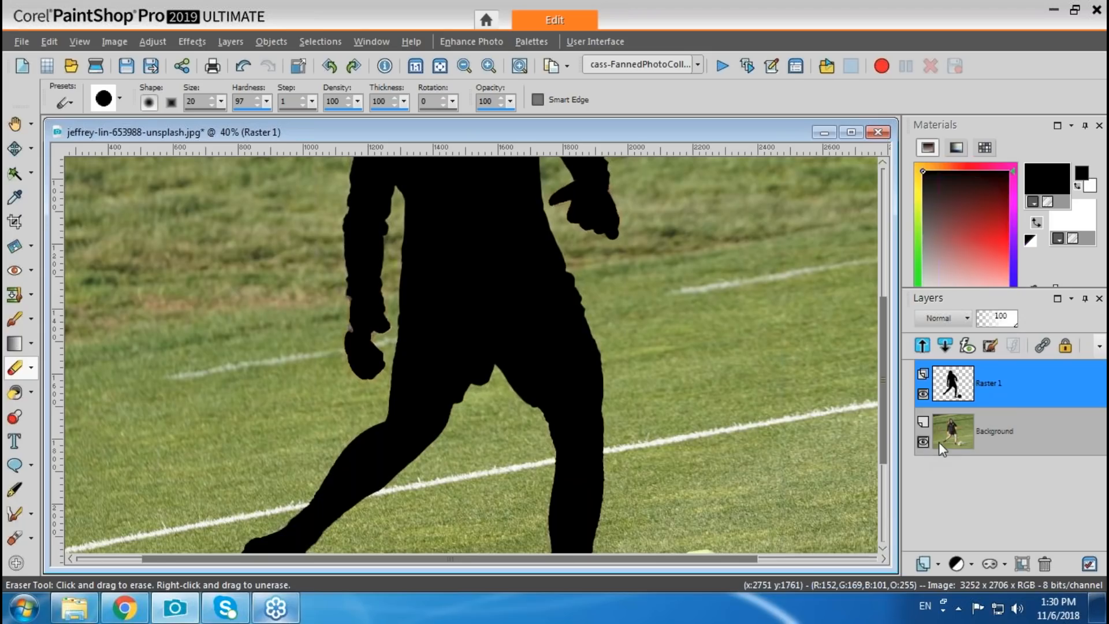
click(923, 441)
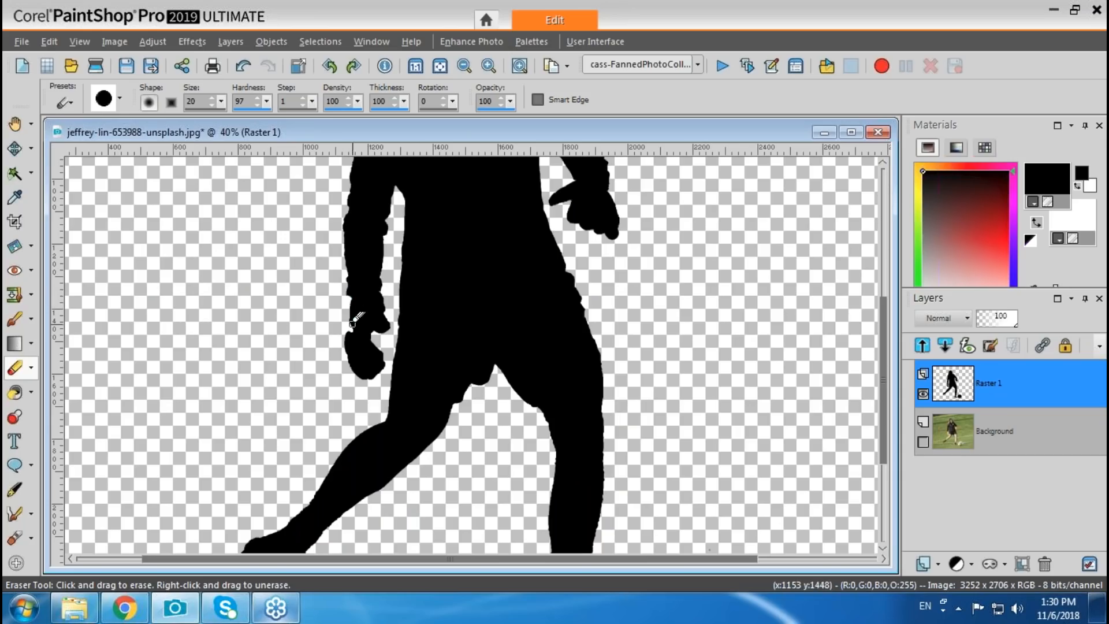
click(923, 442)
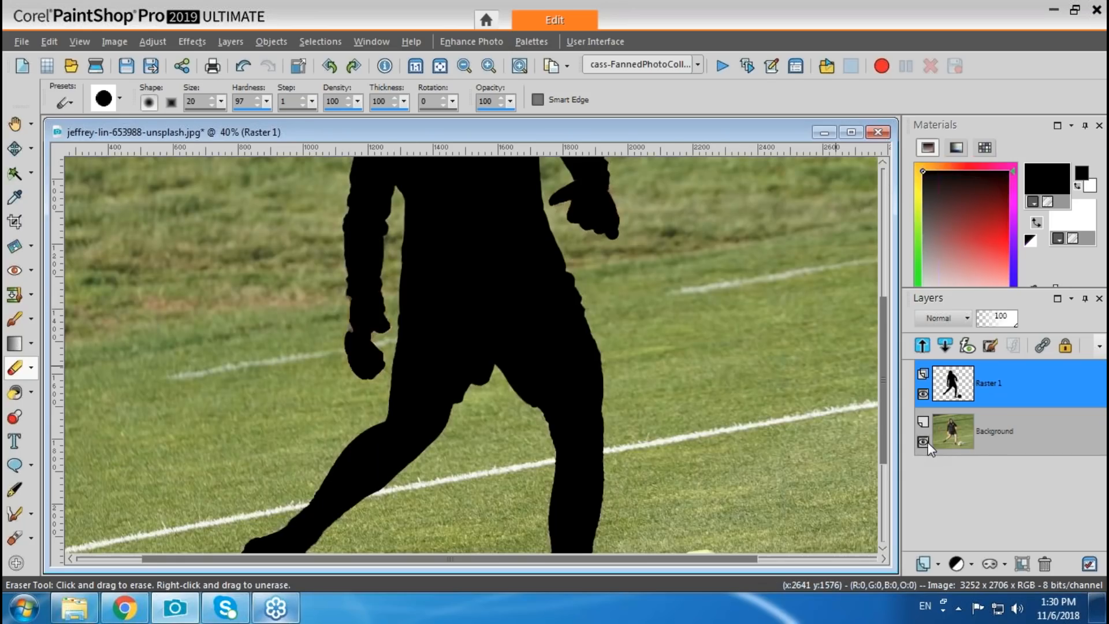
click(923, 441)
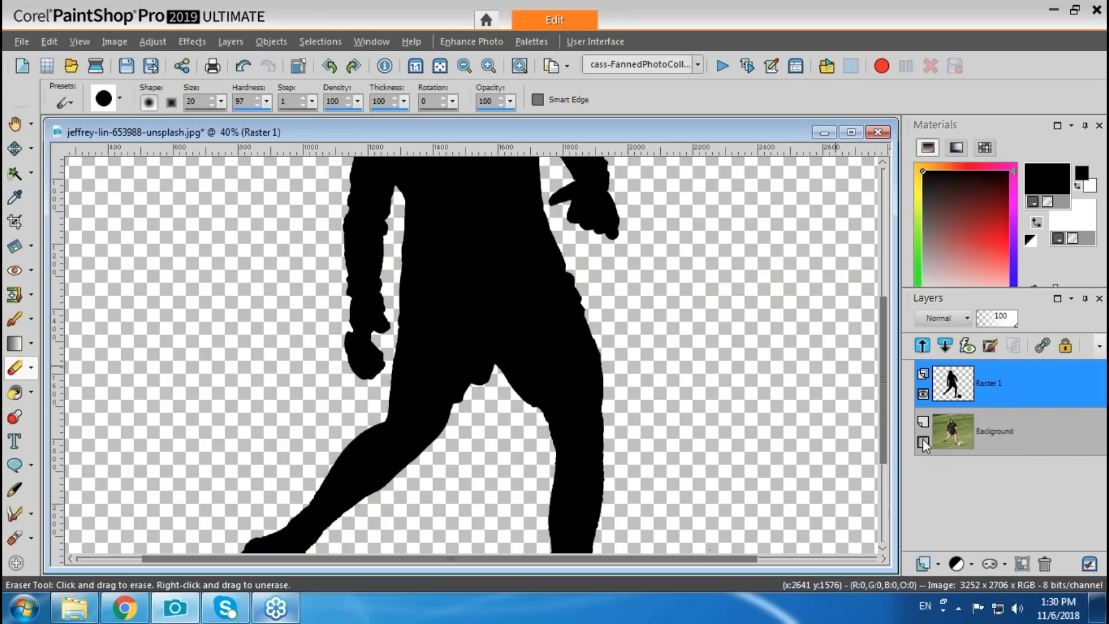
Step: Undo the trial erasure on the player's hanging forearm and paint the notch at its outer wrist black on Raster 1
drag(355, 295, 351, 327)
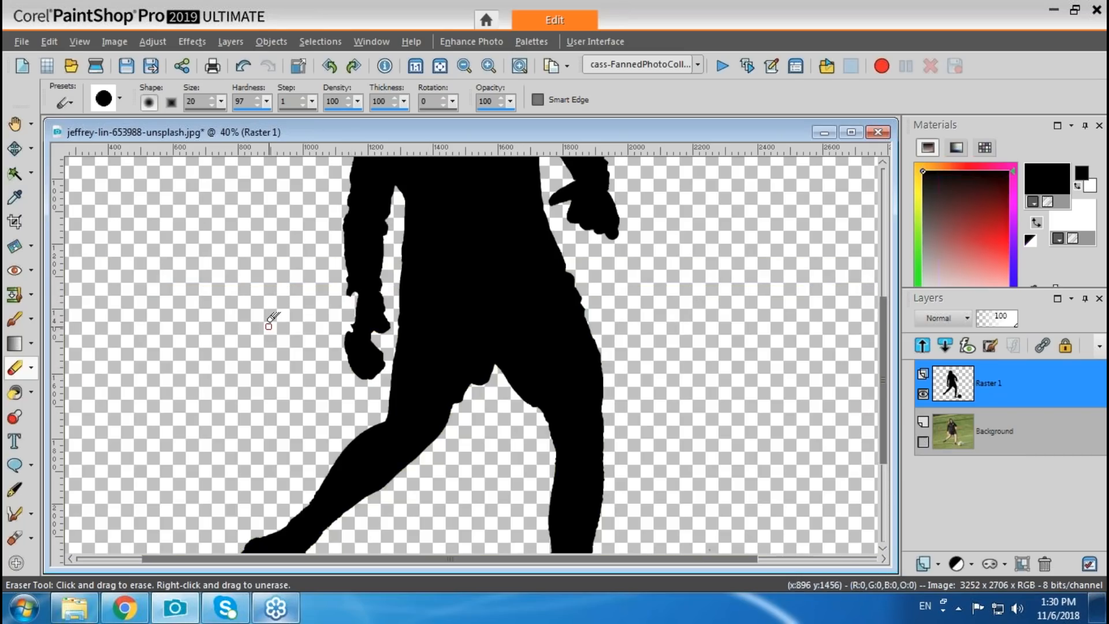
key(ctrl+z)
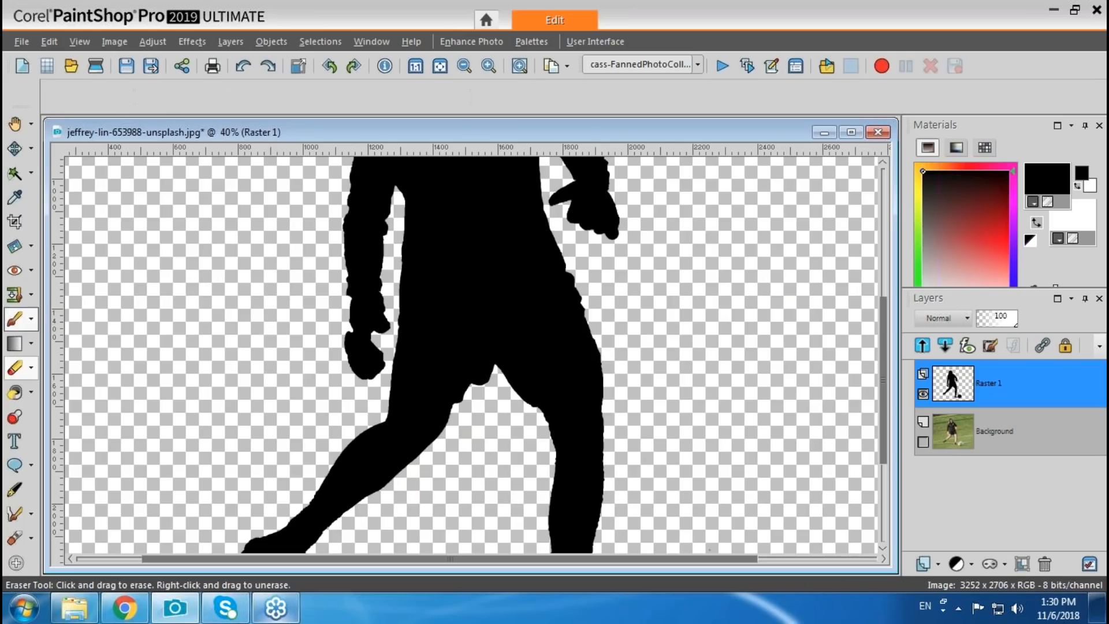
click(14, 318)
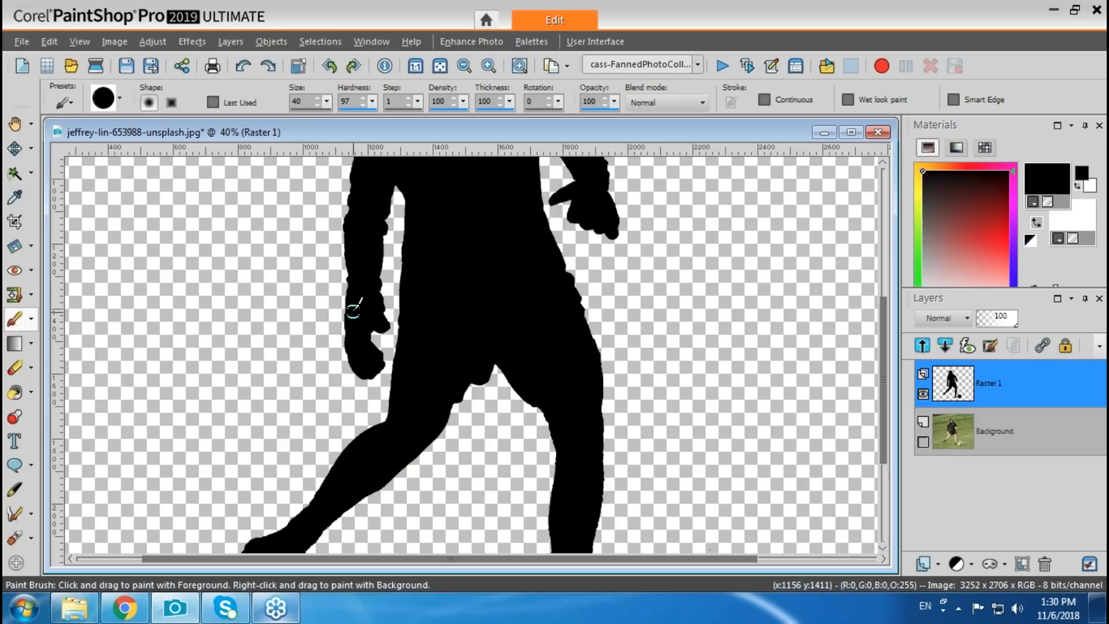
drag(354, 304, 353, 328)
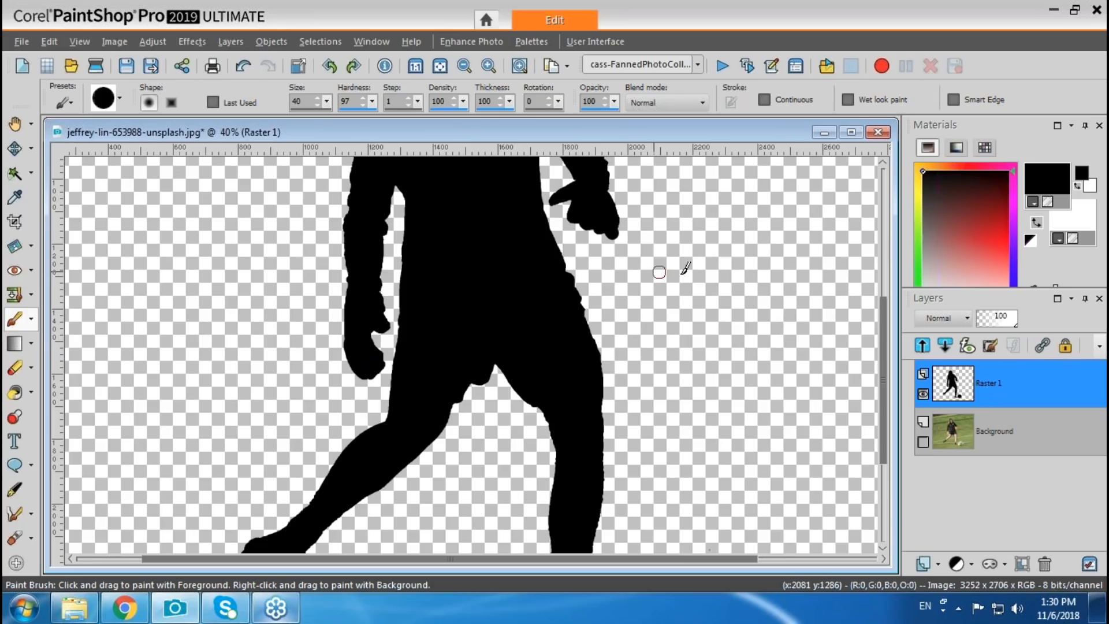
Step: Erase the bumps along the forearm edges of both of the player's arms on Raster 1
drag(885, 358, 878, 289)
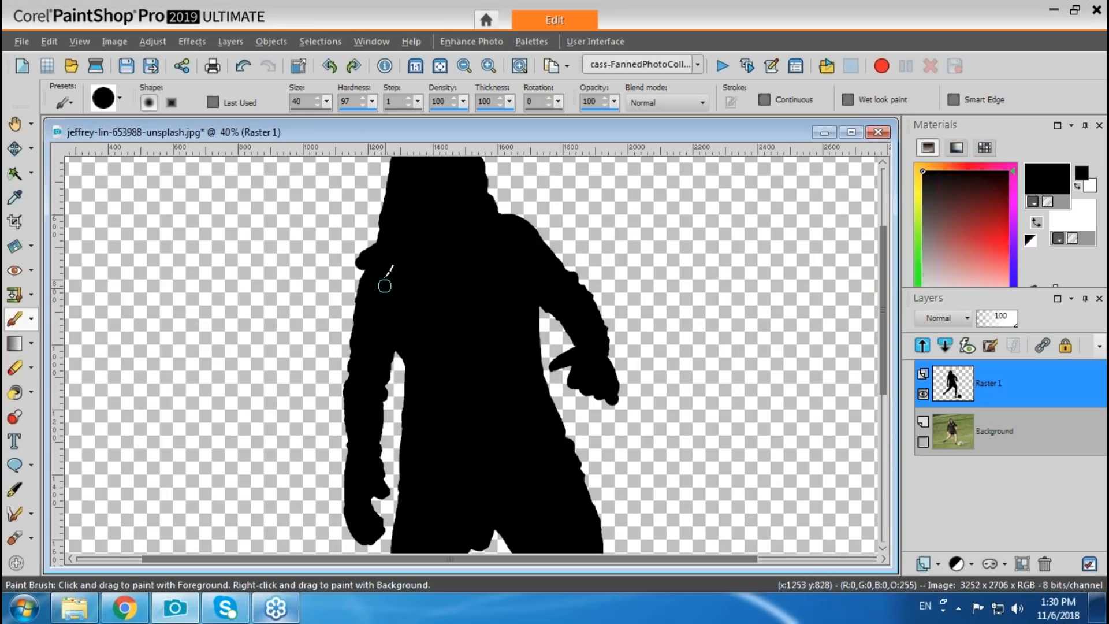
click(18, 370)
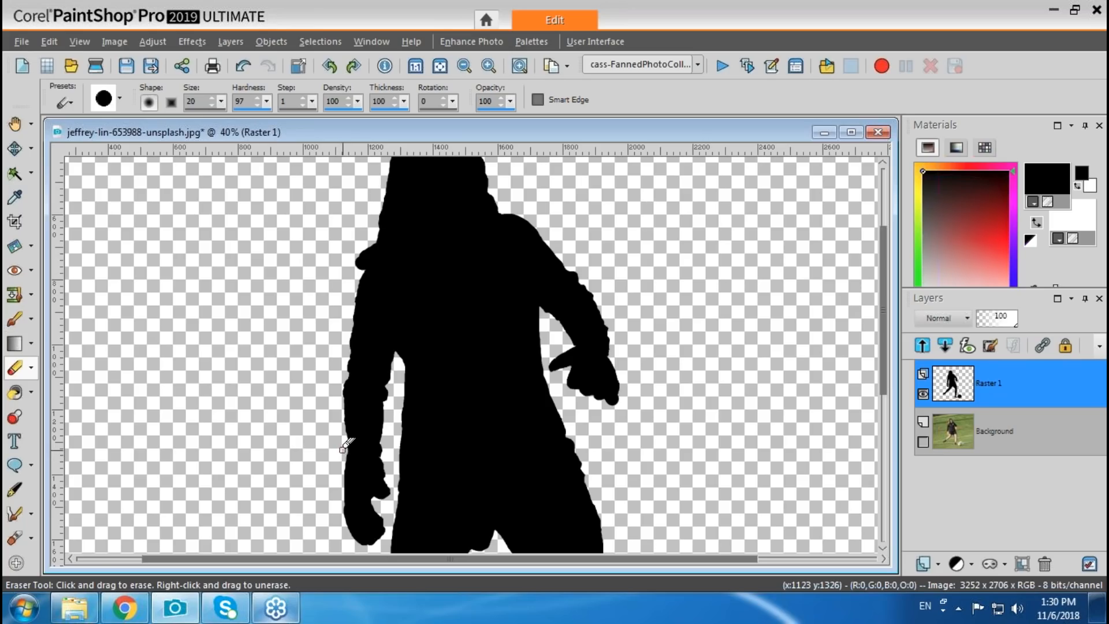
mouse_move(345, 439)
mouse_down()
mouse_move(382, 445)
mouse_move(388, 477)
mouse_up()
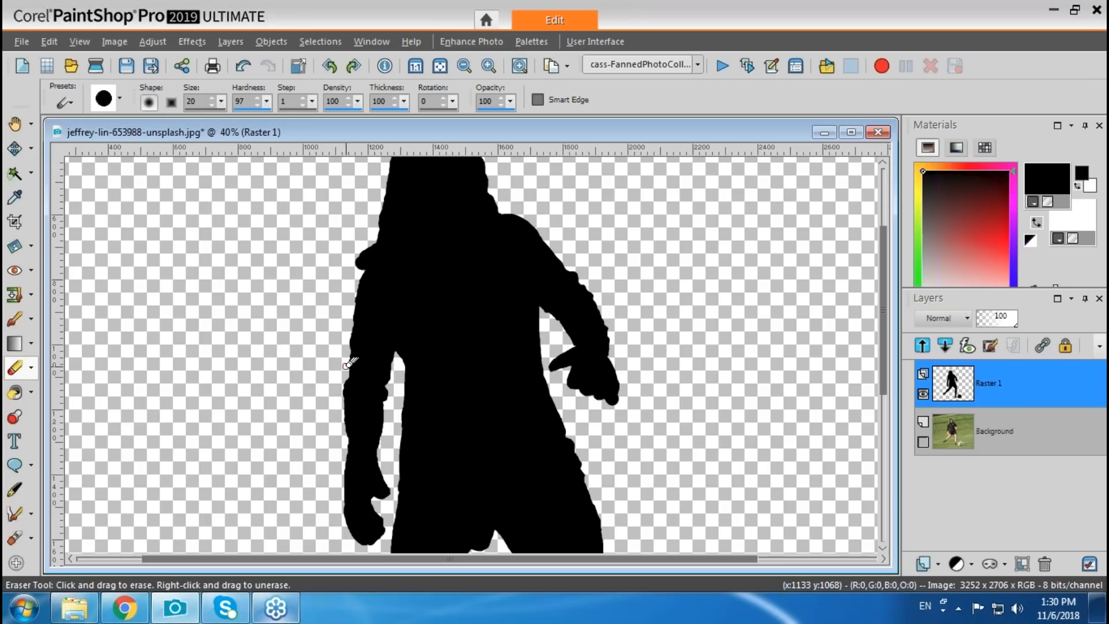
mouse_move(343, 376)
mouse_down()
mouse_move(344, 437)
mouse_move(344, 385)
mouse_up()
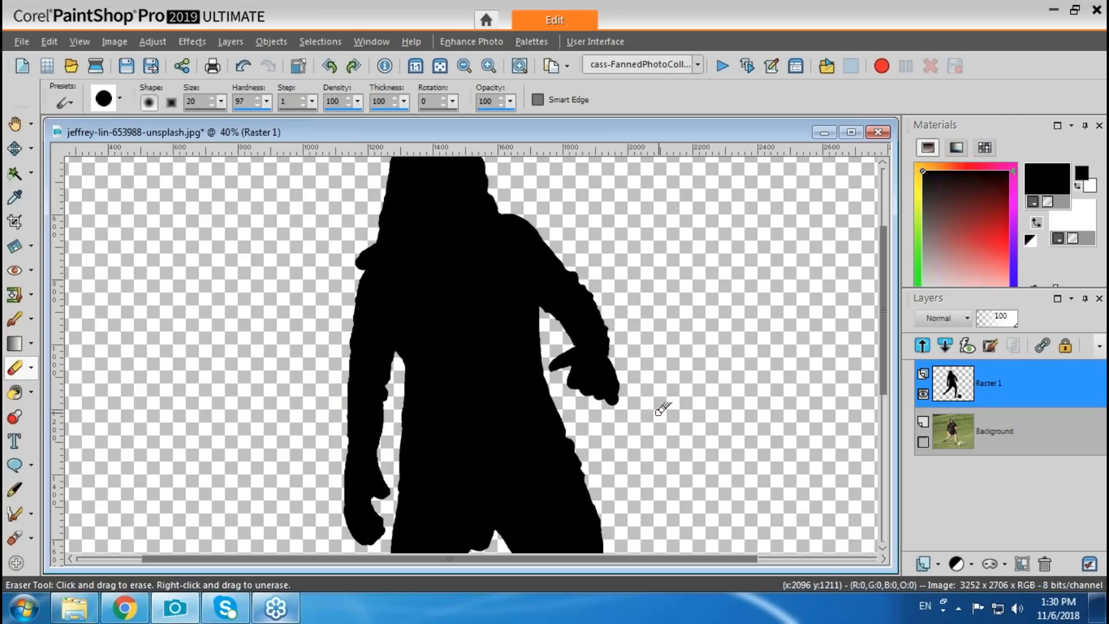
scroll(888, 399, down, 3)
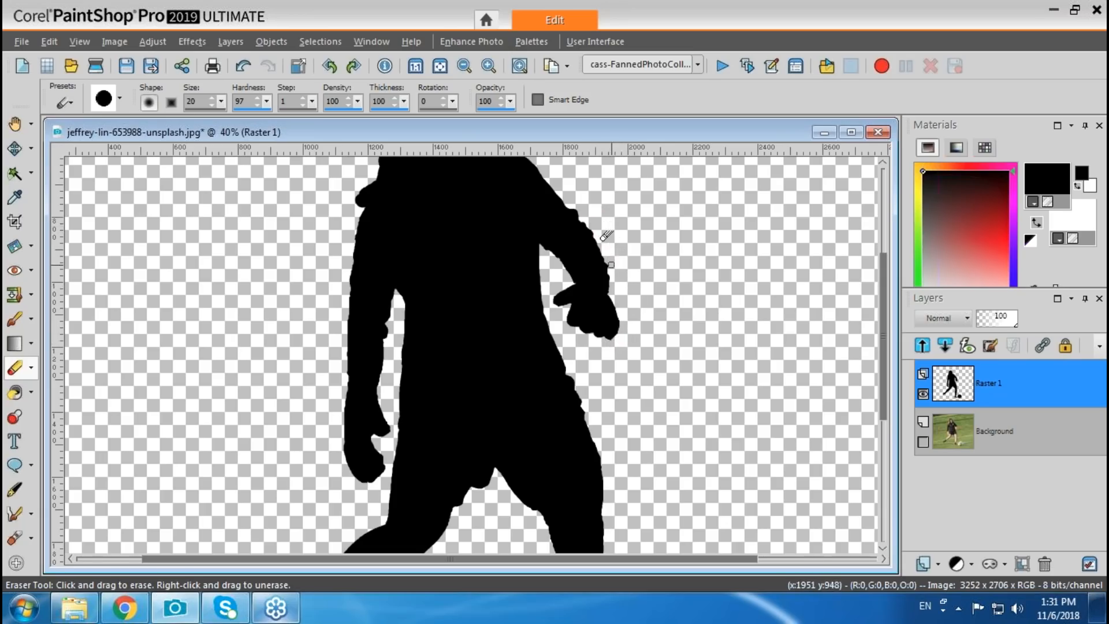
drag(610, 269, 612, 286)
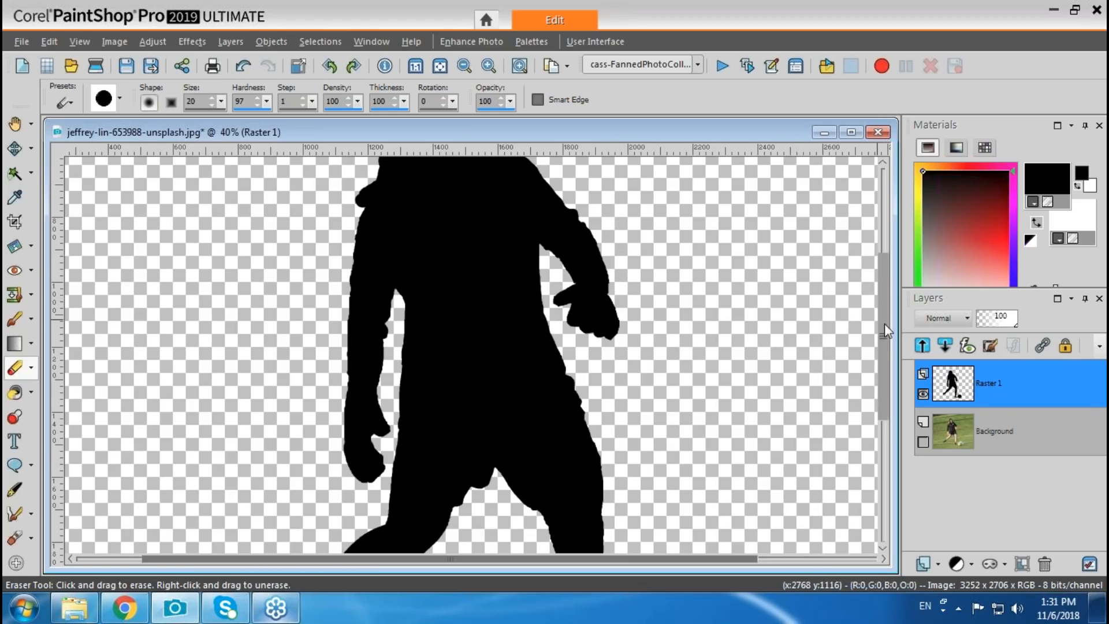
Step: Erase the stray specks above the soccer ball and widen the small gap inside the ball
drag(885, 324, 886, 259)
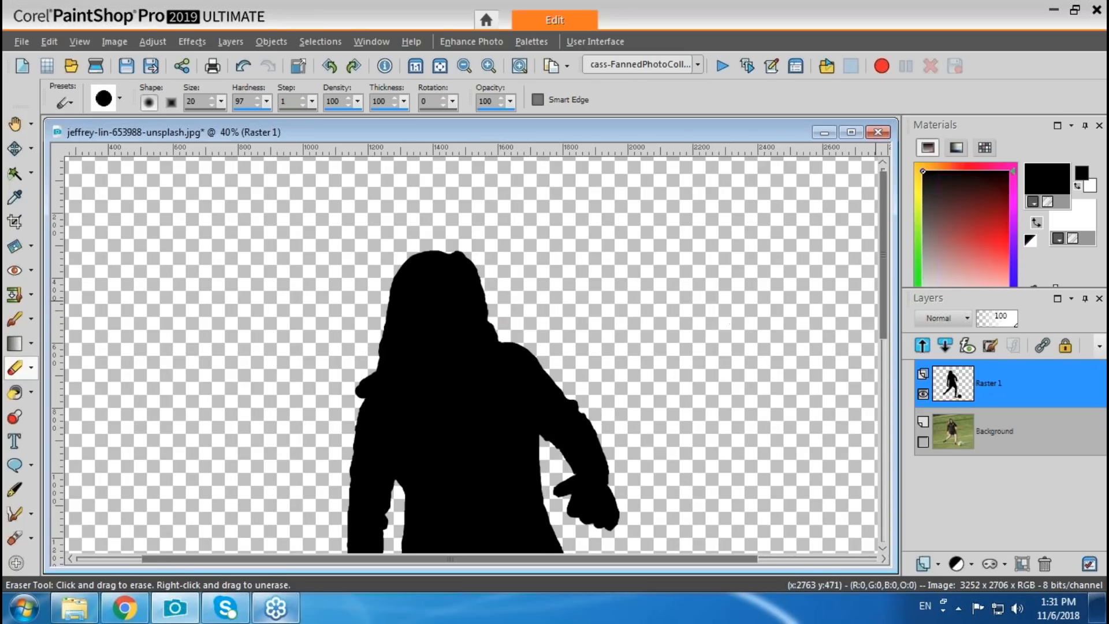
drag(886, 312, 876, 355)
scroll(876, 355, down, 2)
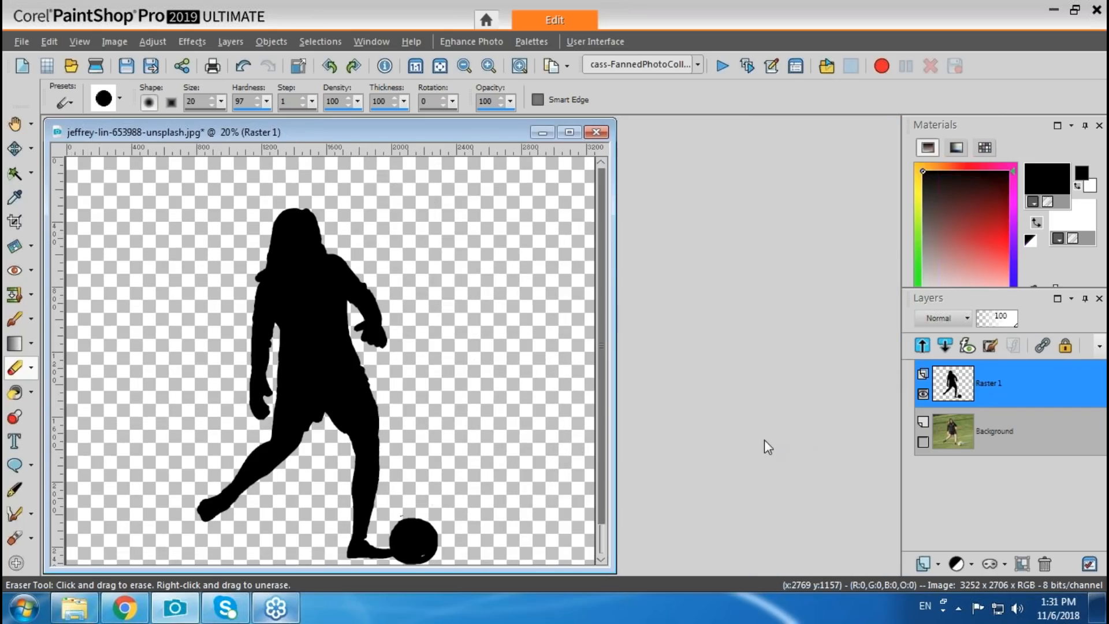
scroll(407, 555, up, 1)
scroll(407, 554, up, 2)
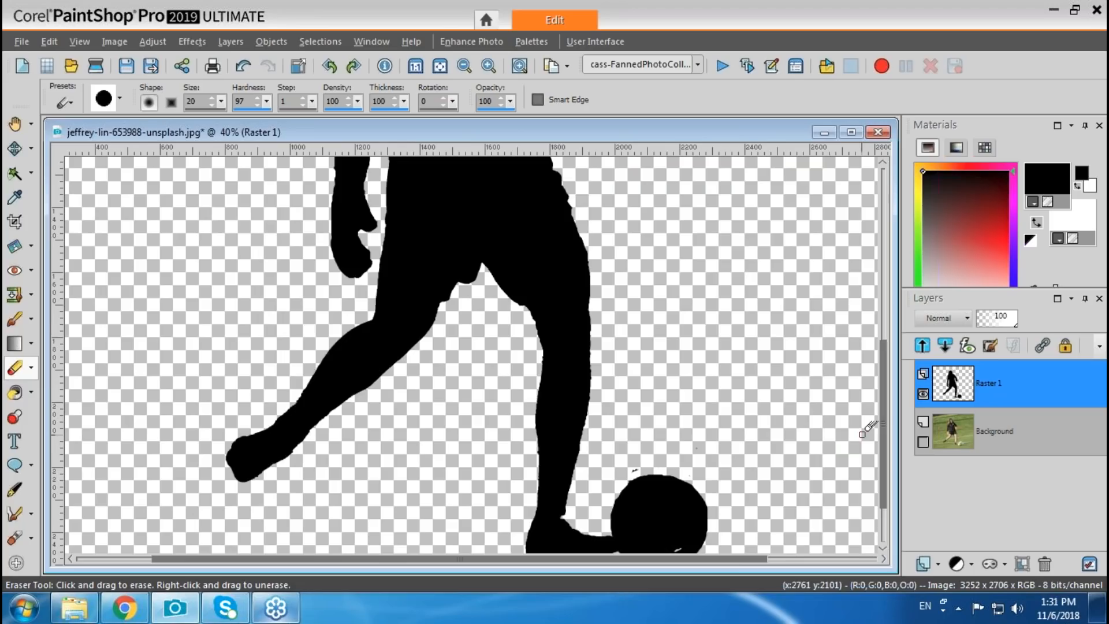
drag(883, 434, 883, 469)
drag(672, 474, 685, 469)
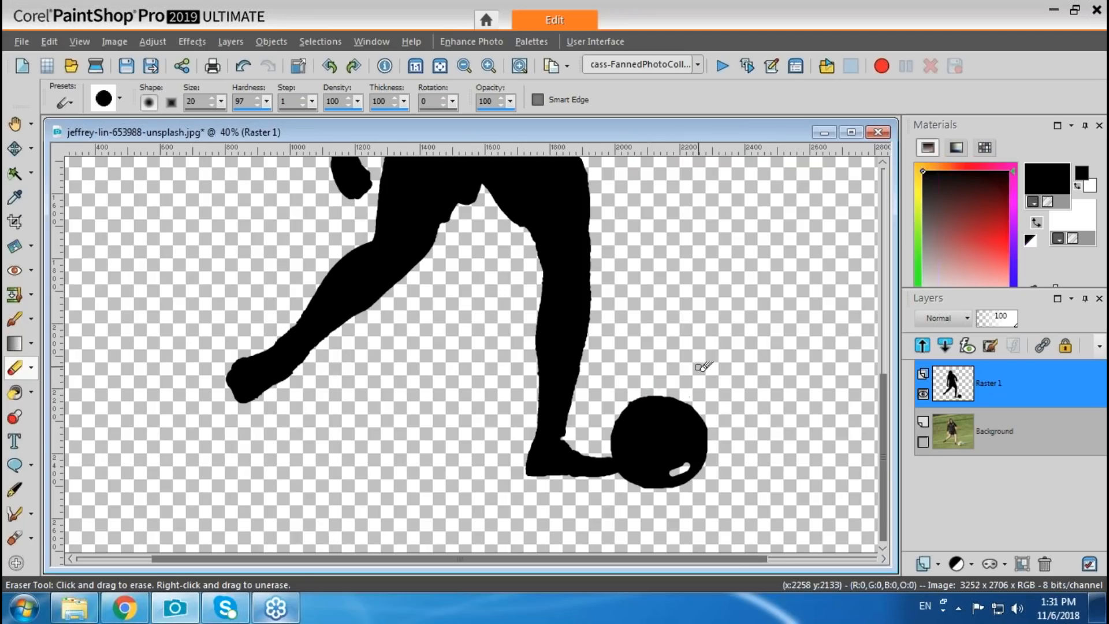
Step: Compare the shoe and ball with the Background layer, hide that layer again, and paint the gap in the ball black
click(15, 319)
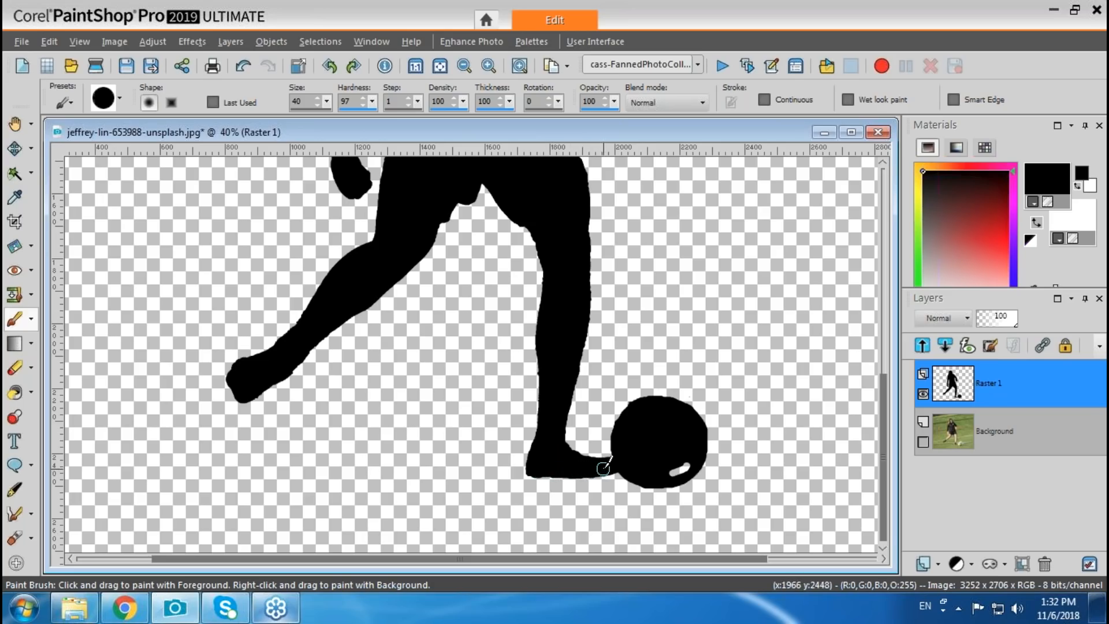
click(923, 443)
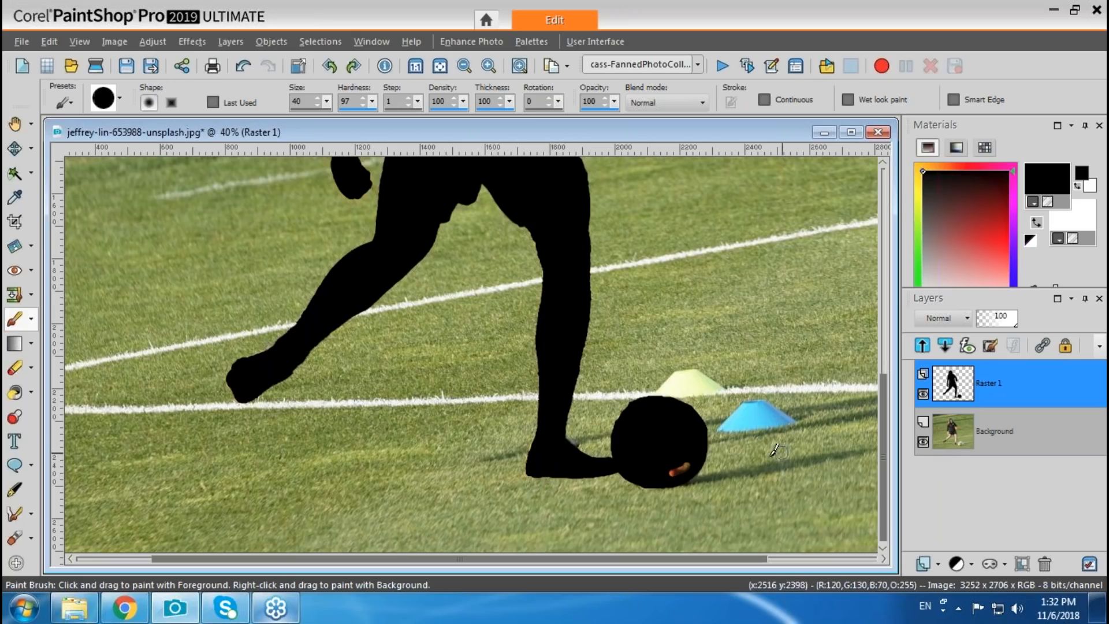
click(923, 441)
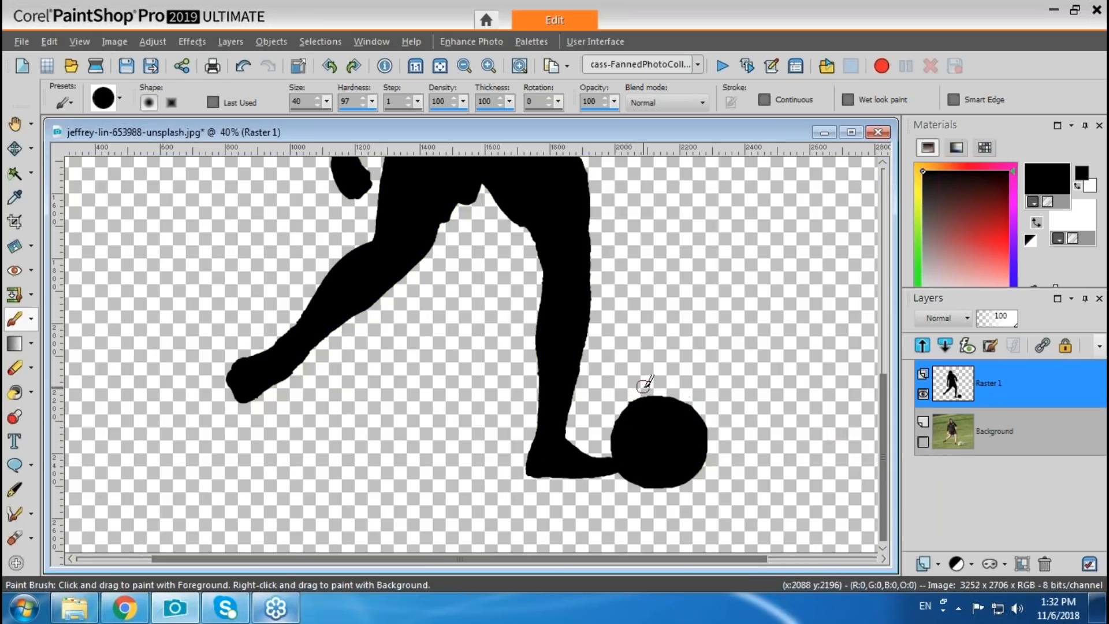
Step: Flood fill the whole silhouette with dark red while Raster 1's transparency is locked, and unlock the layer again
drag(886, 438, 885, 394)
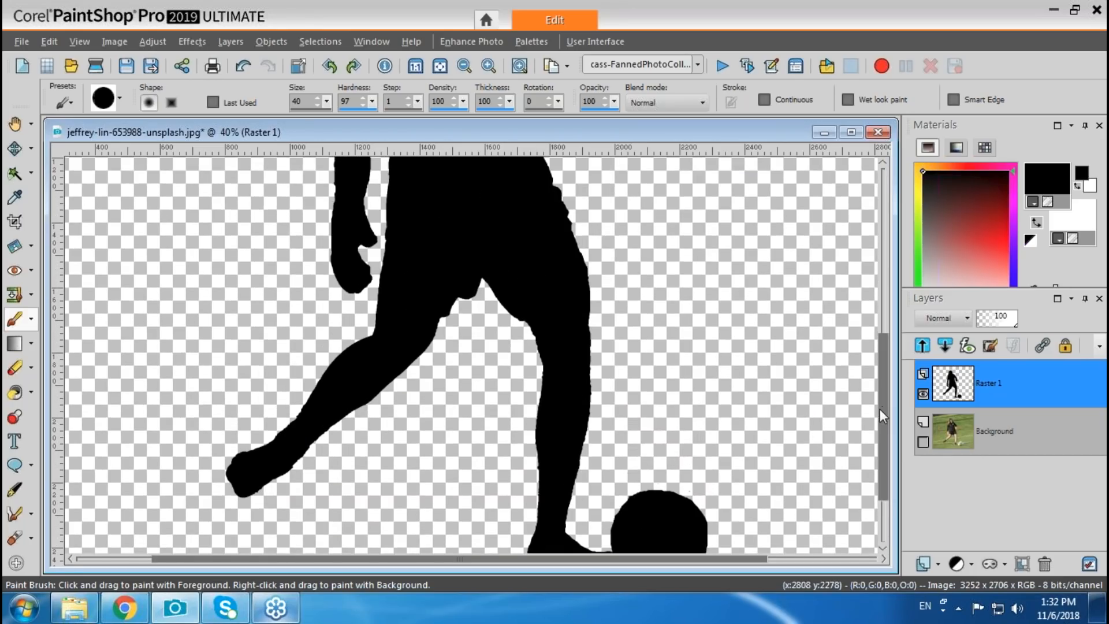
scroll(879, 412, down, 3)
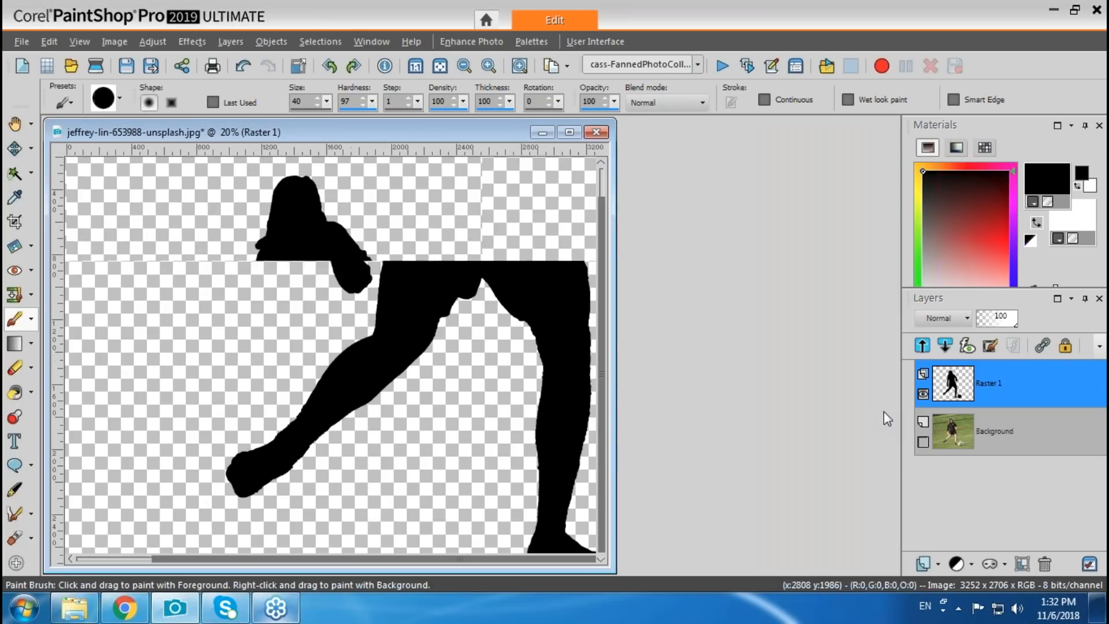
drag(462, 131, 496, 133)
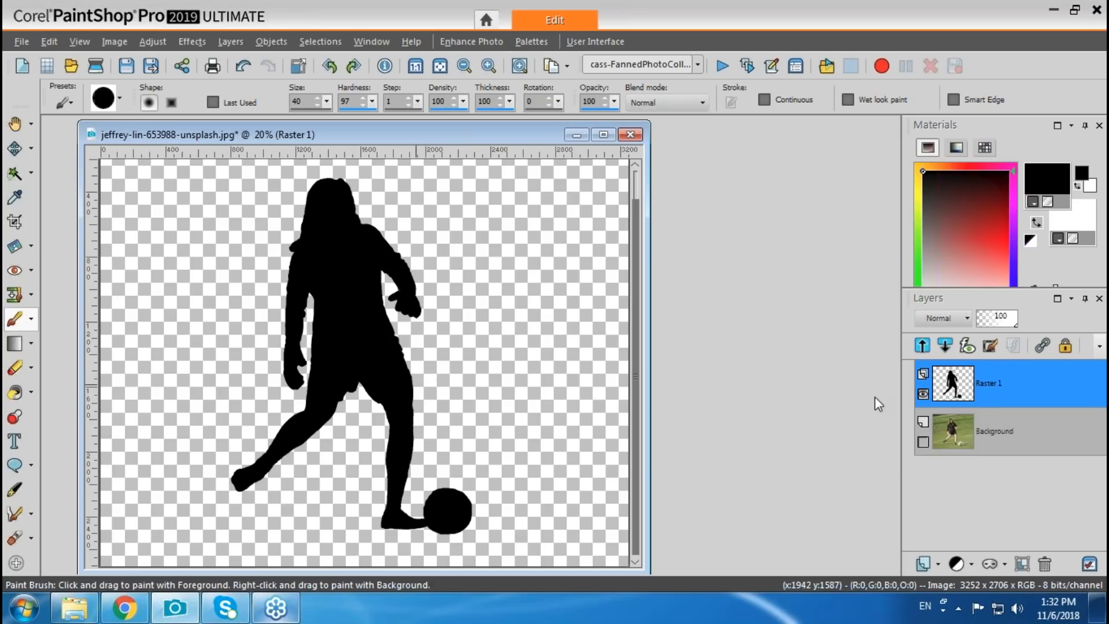
click(1064, 345)
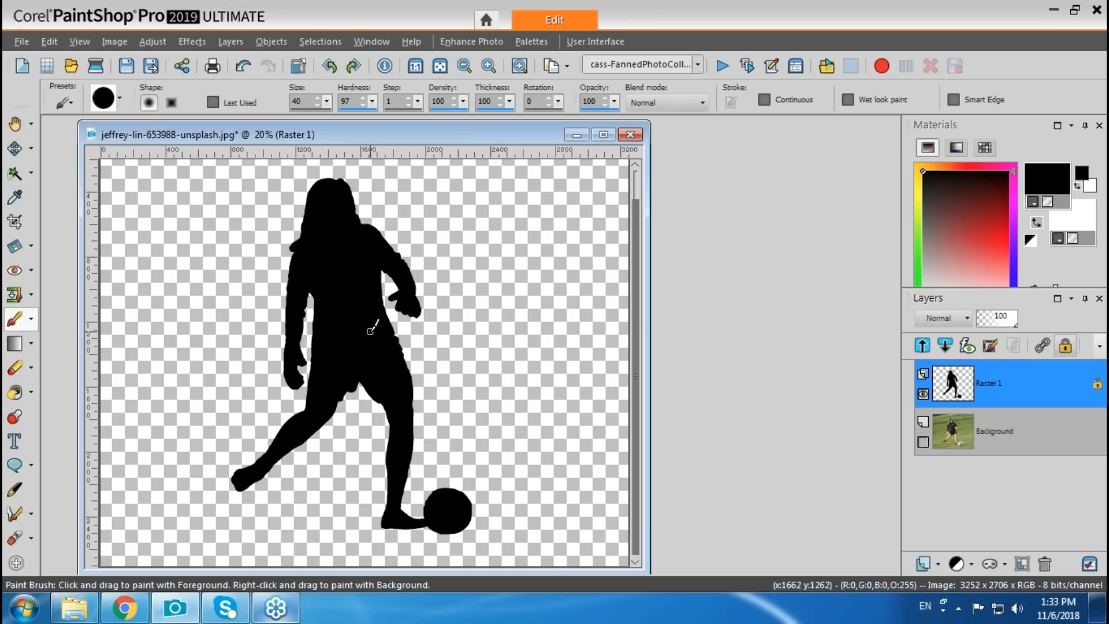
mouse_move(1009, 246)
mouse_down()
mouse_move(1010, 259)
mouse_move(1003, 220)
mouse_up()
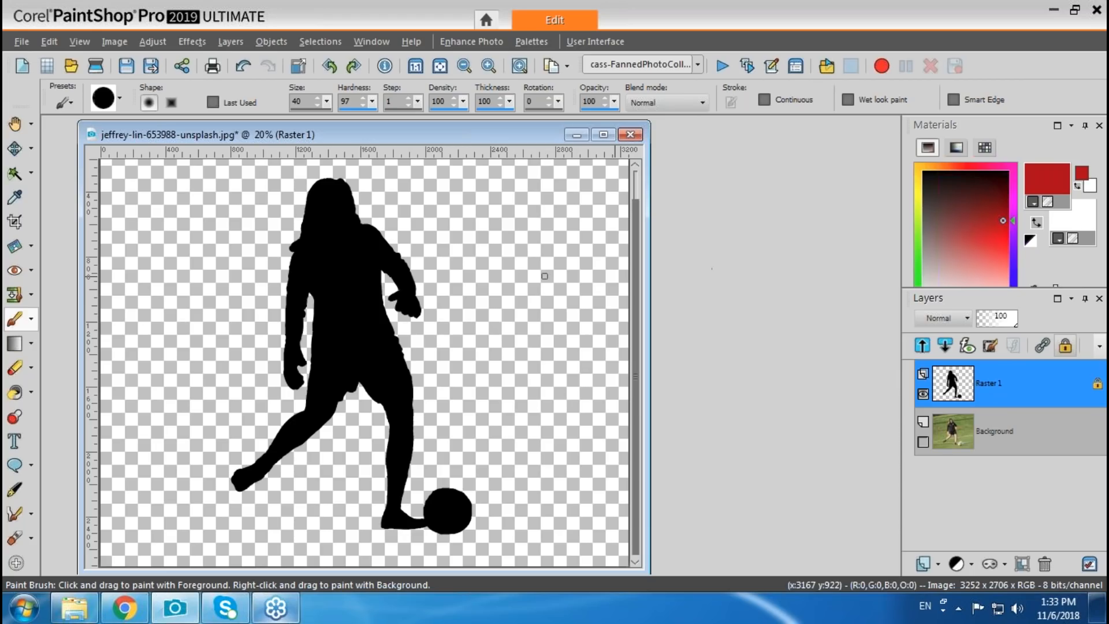
click(15, 392)
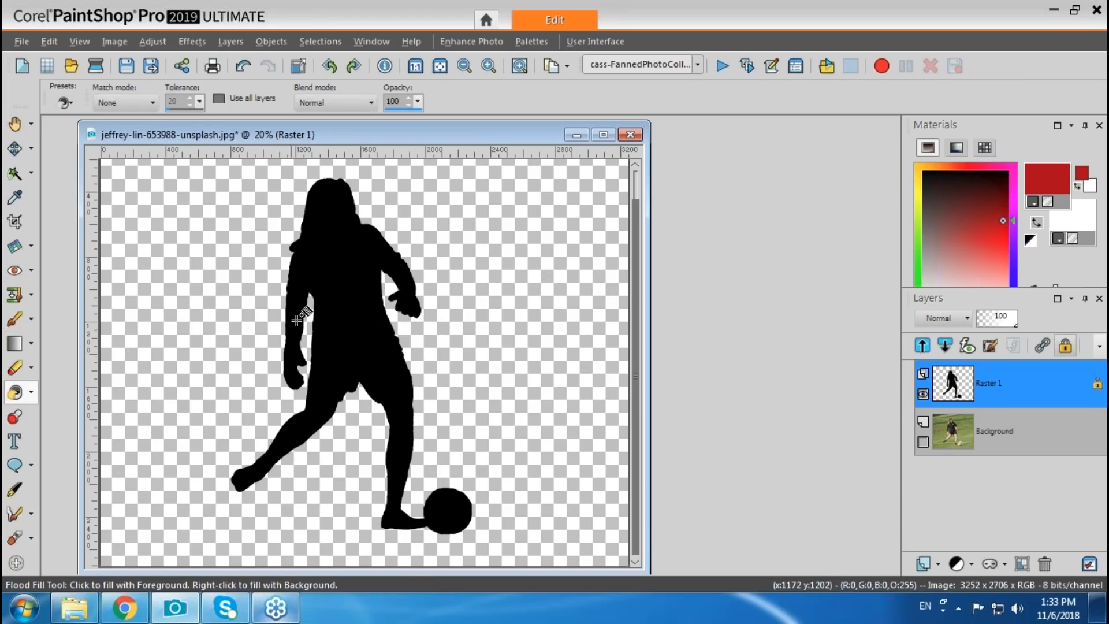
click(359, 315)
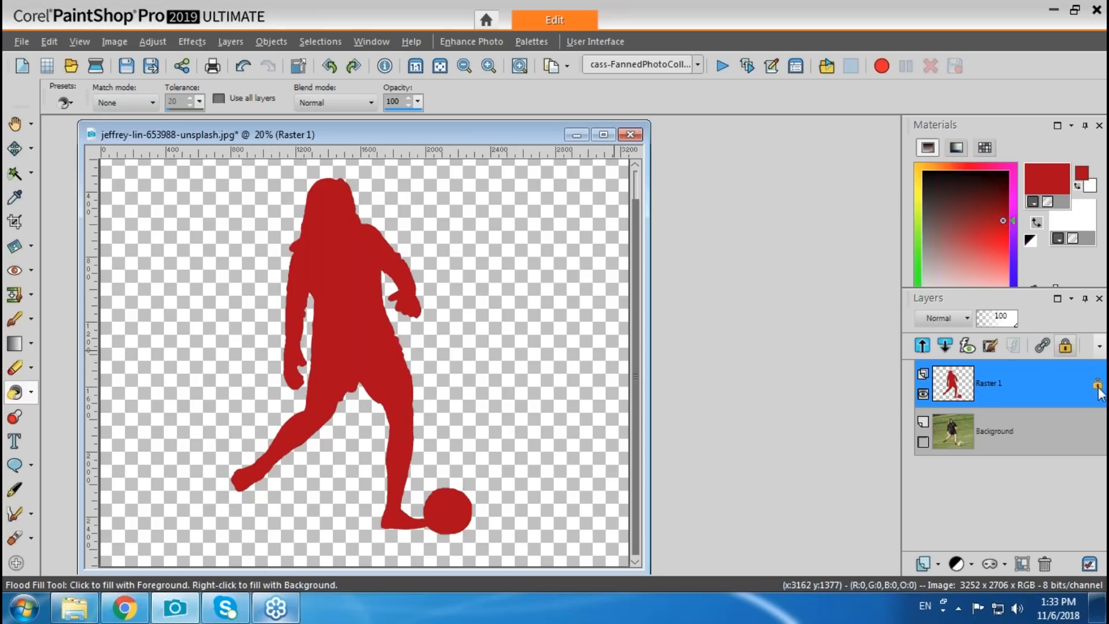
click(1064, 347)
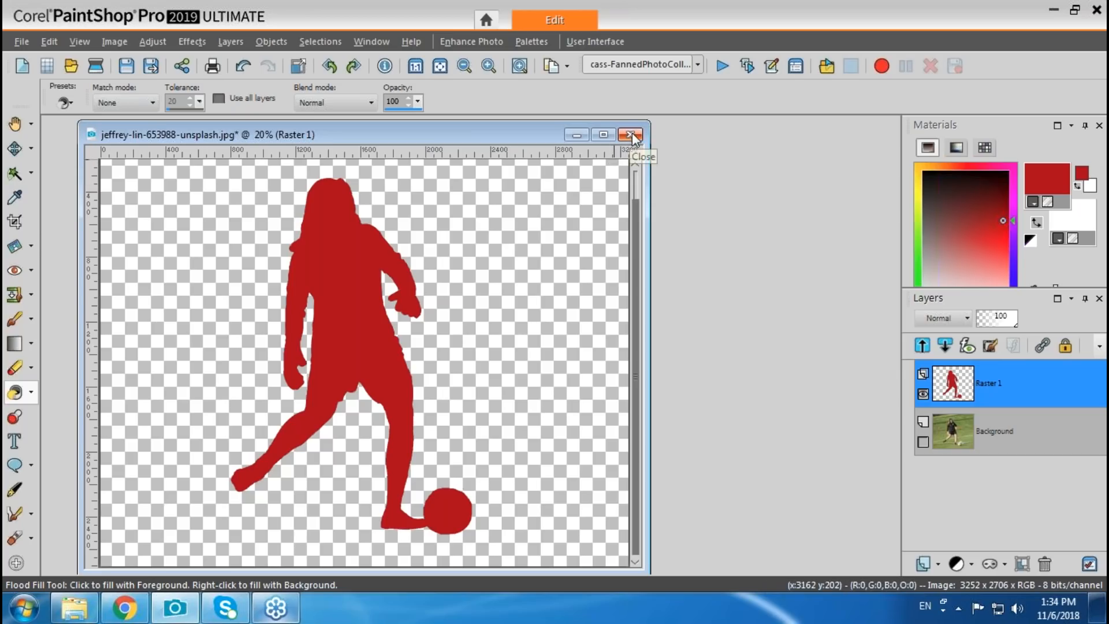
Step: Close the silhouette image and open TextOverlay-todo.jpg from the Supplies folder
click(634, 137)
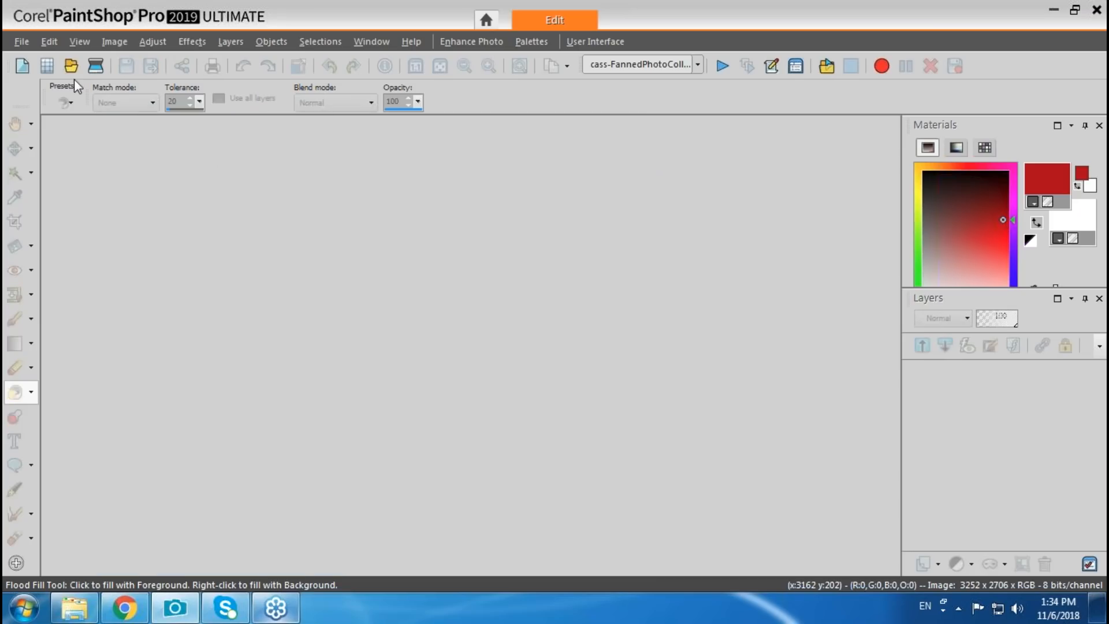
click(71, 65)
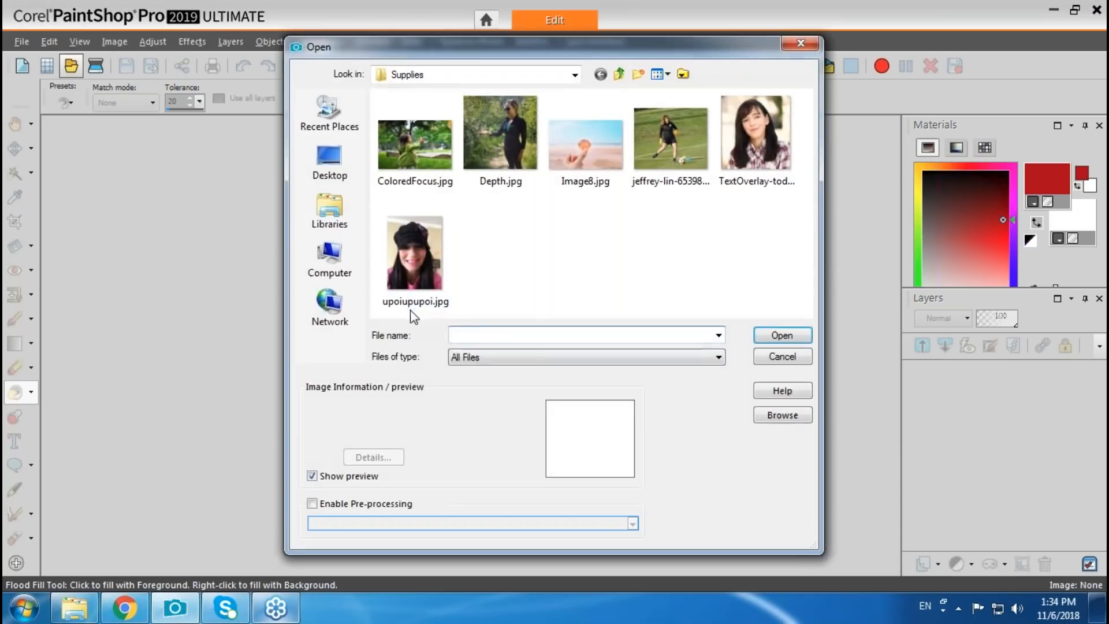
double_click(752, 147)
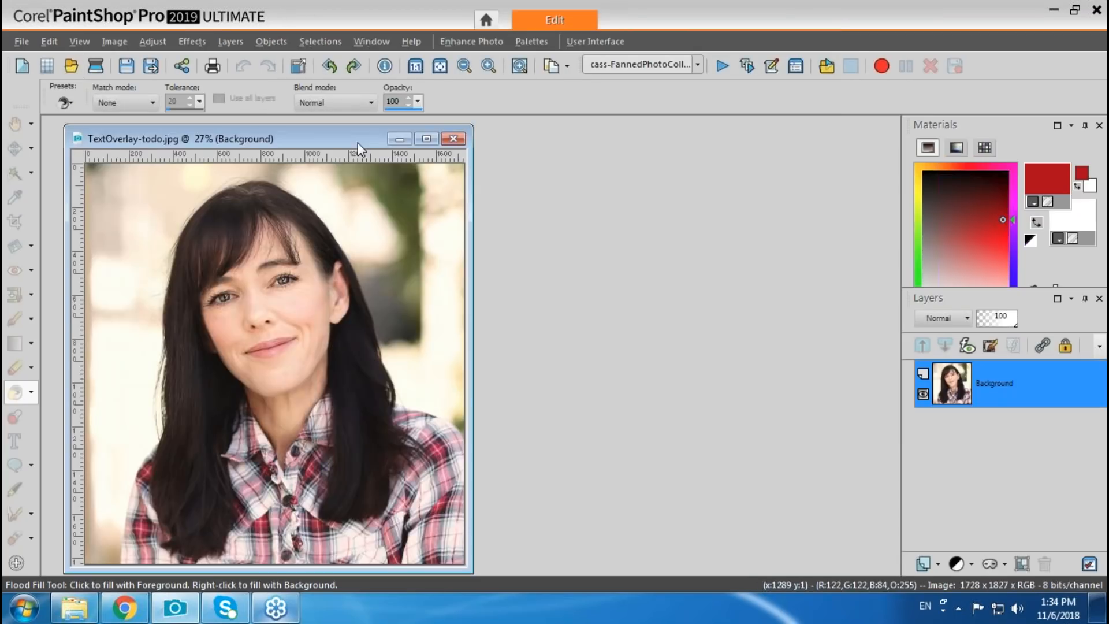
drag(419, 136, 353, 135)
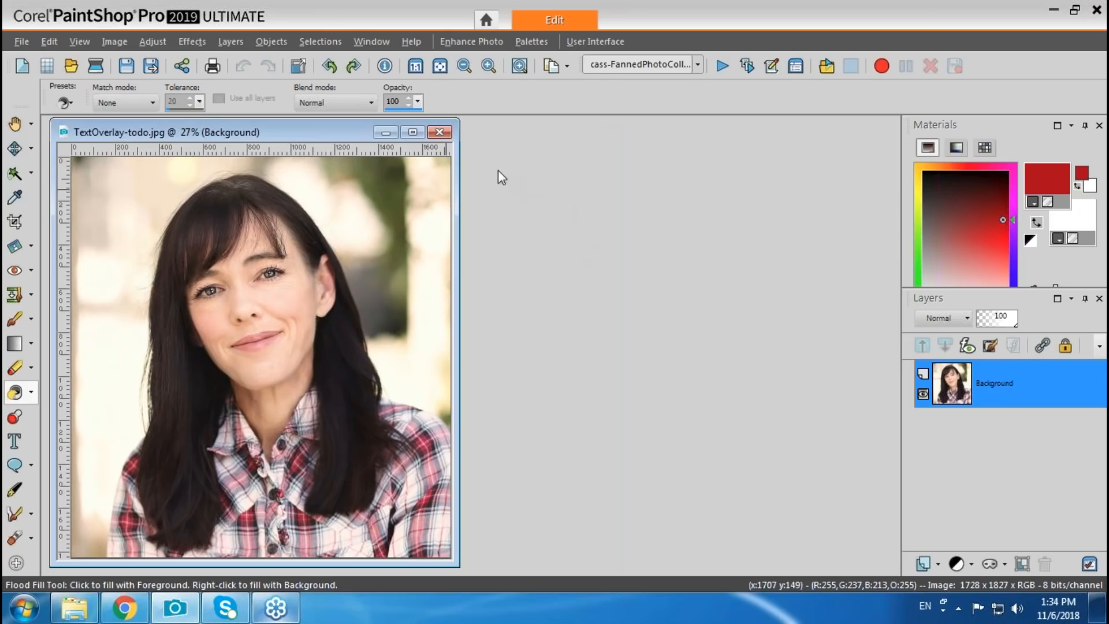
Step: Start creating a new blank image alongside the portrait photo
click(22, 67)
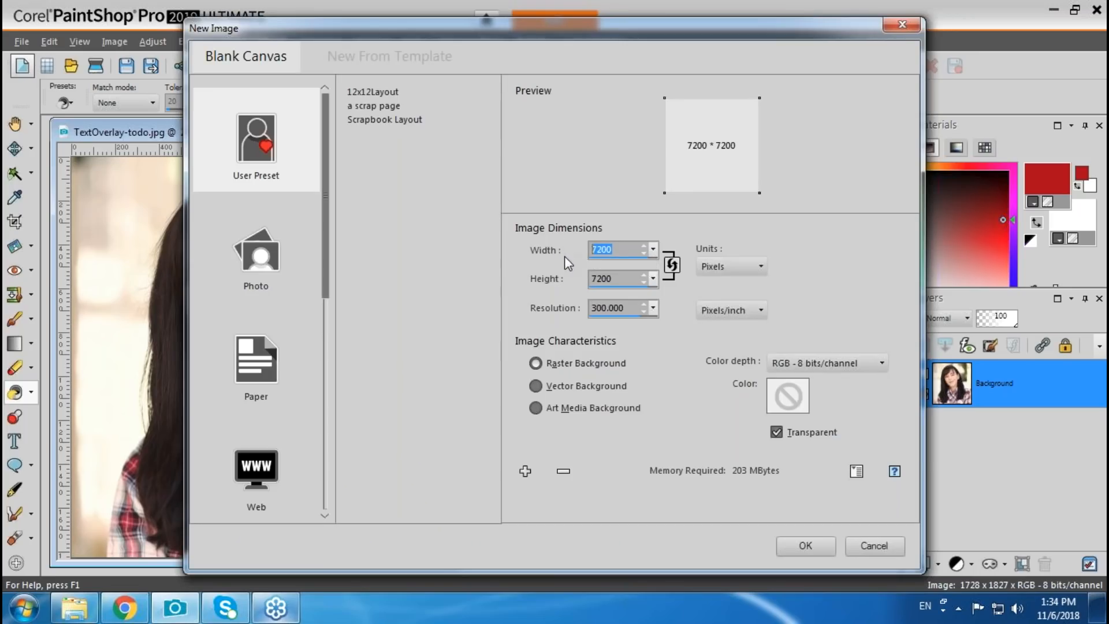
Step: Create a new 600 x 100 pixel transparent raster image and move its window so that it overlaps the photo's edge
text(600)
key(Tab)
text(100)
click(797, 540)
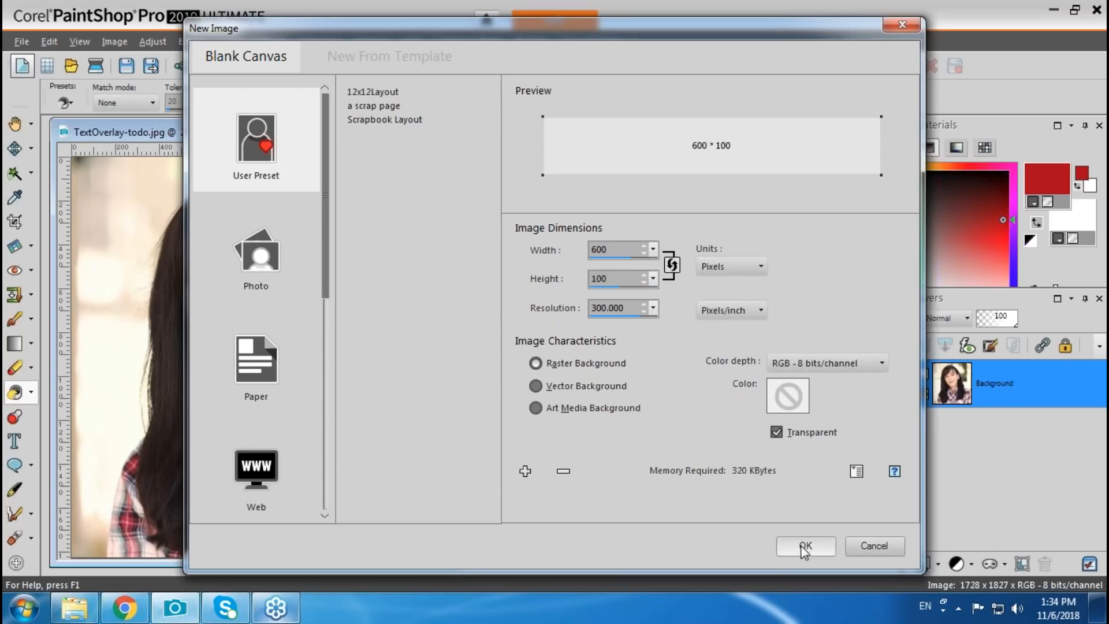
drag(364, 168, 540, 214)
Step: Set the foreground material to transparent and the background material to black
click(1030, 241)
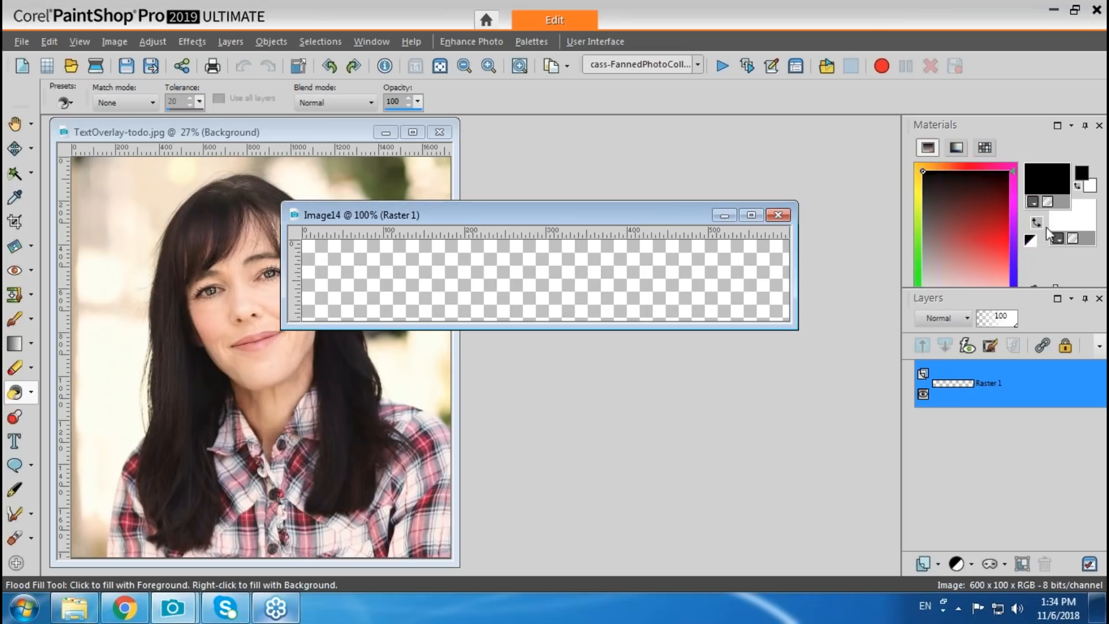
click(1077, 185)
click(1062, 203)
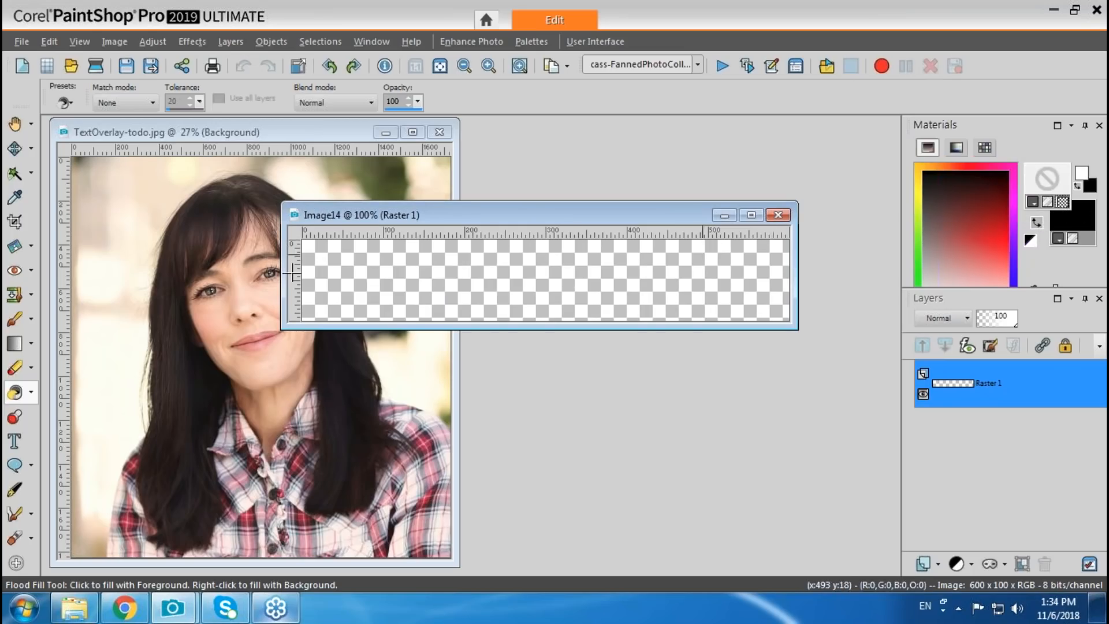
Step: Add the text "Sister" near the left end of the blank canvas at size 48 with left alignment
click(14, 441)
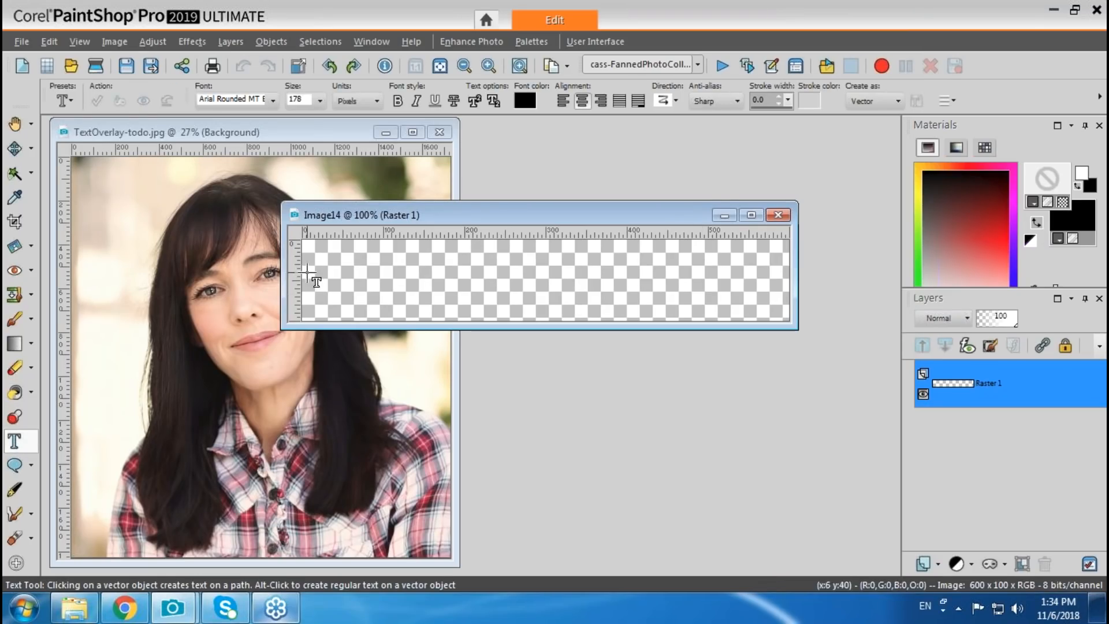
click(318, 274)
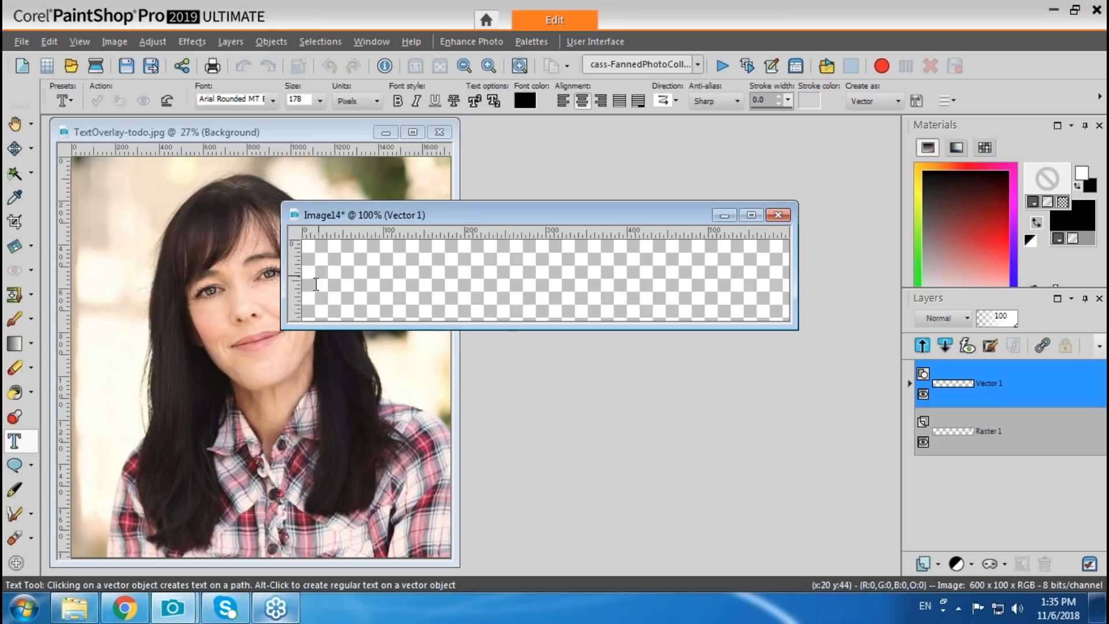
text(Sister)
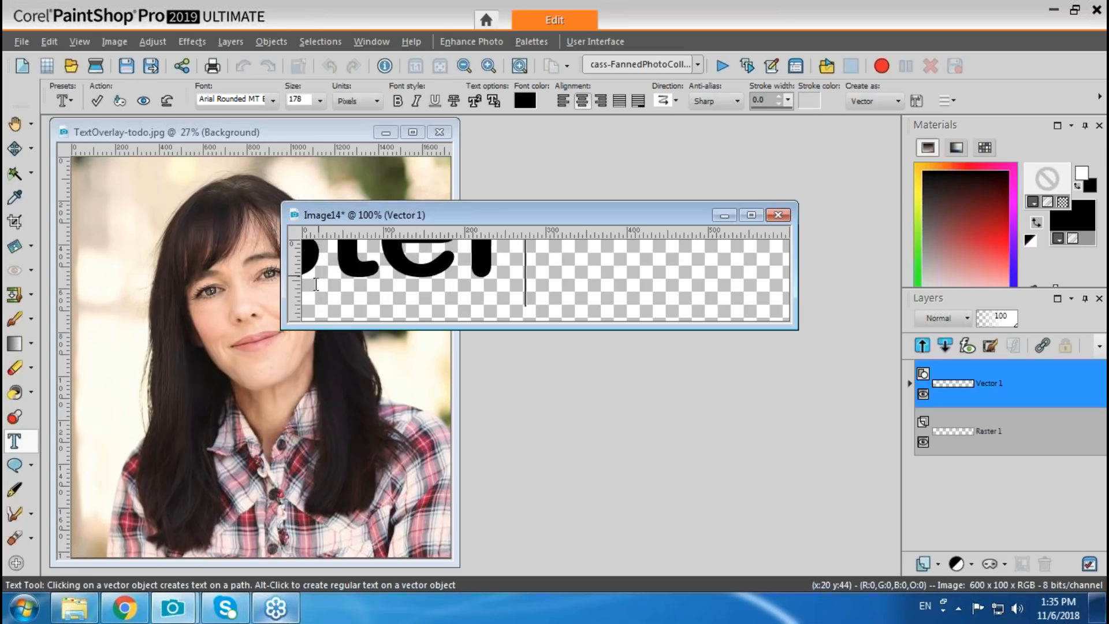
key(ctrl+a)
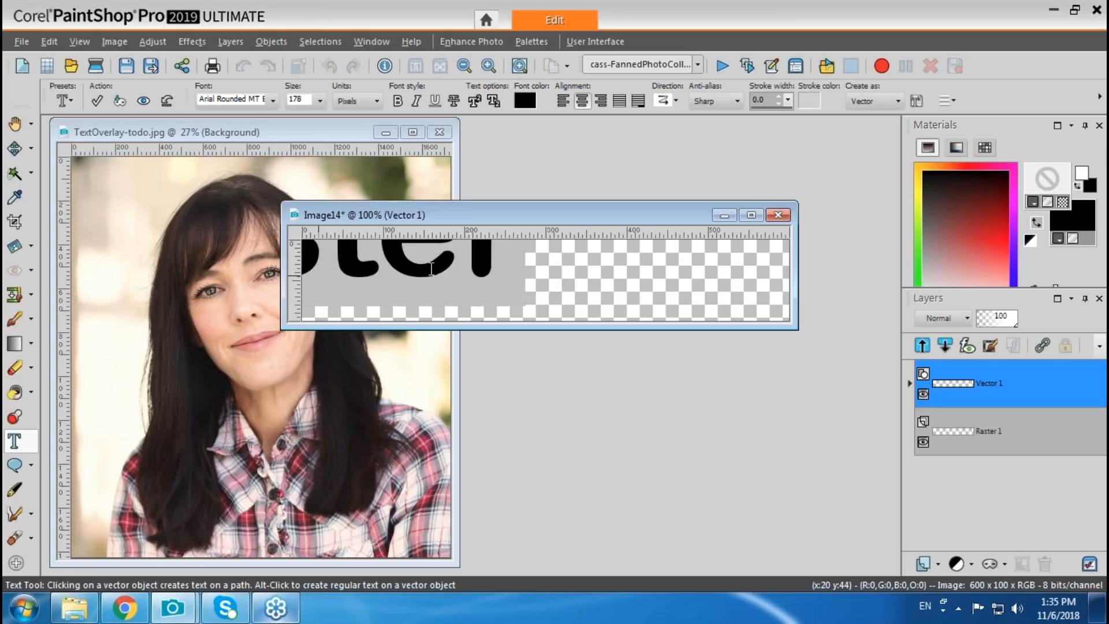
click(319, 100)
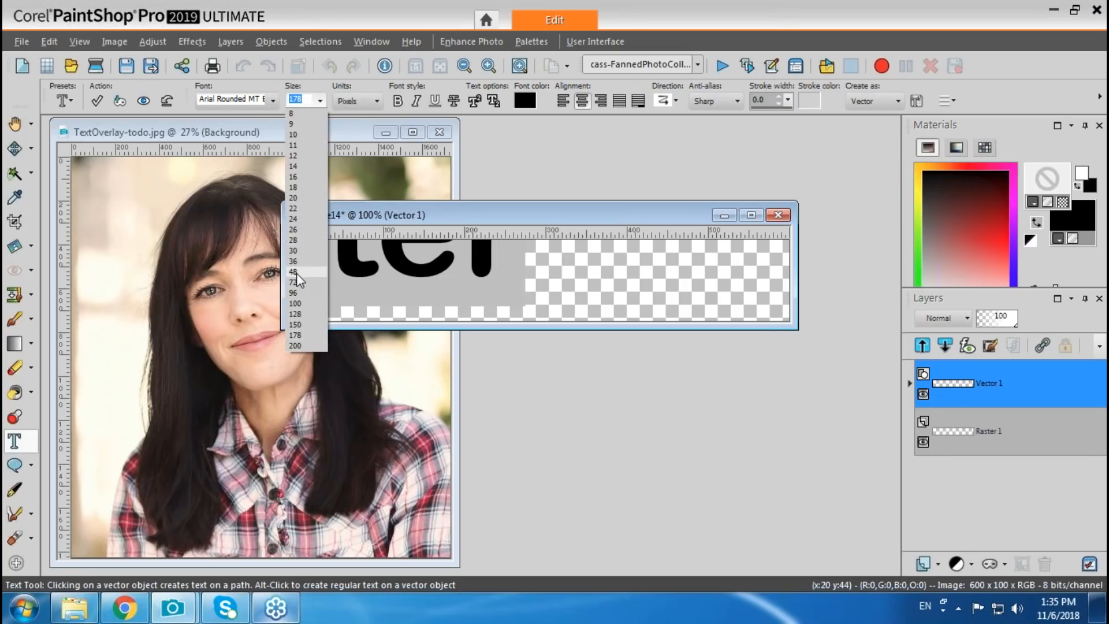
click(294, 271)
click(563, 101)
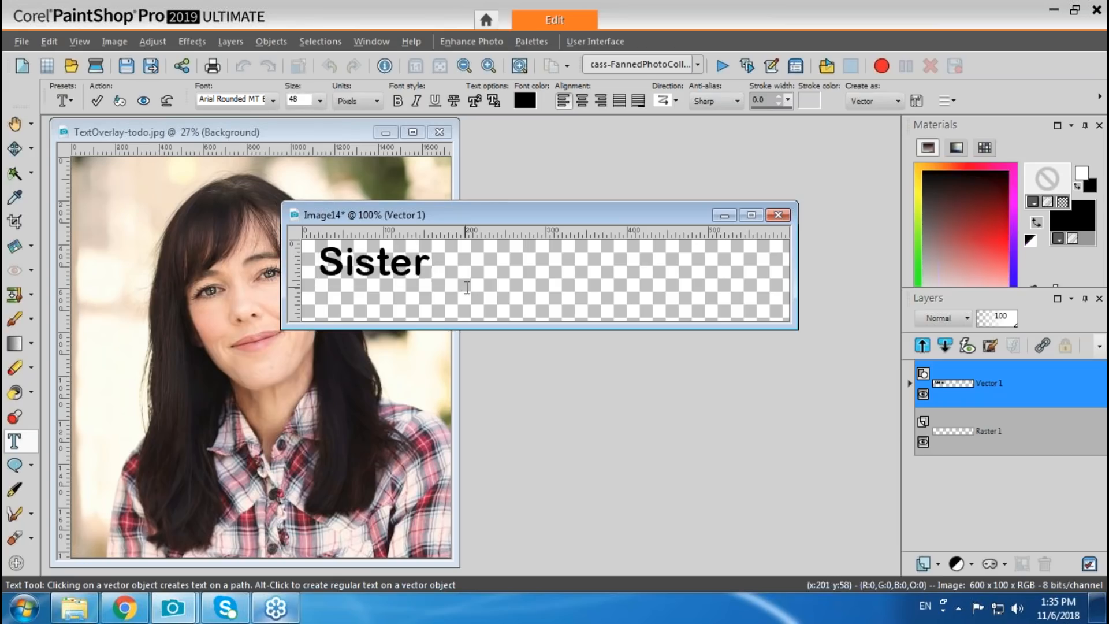
Step: Add the text "Mother" beside "Sister" on its own vector layer above Raster 1, using the Bodoni MT Black font
click(946, 433)
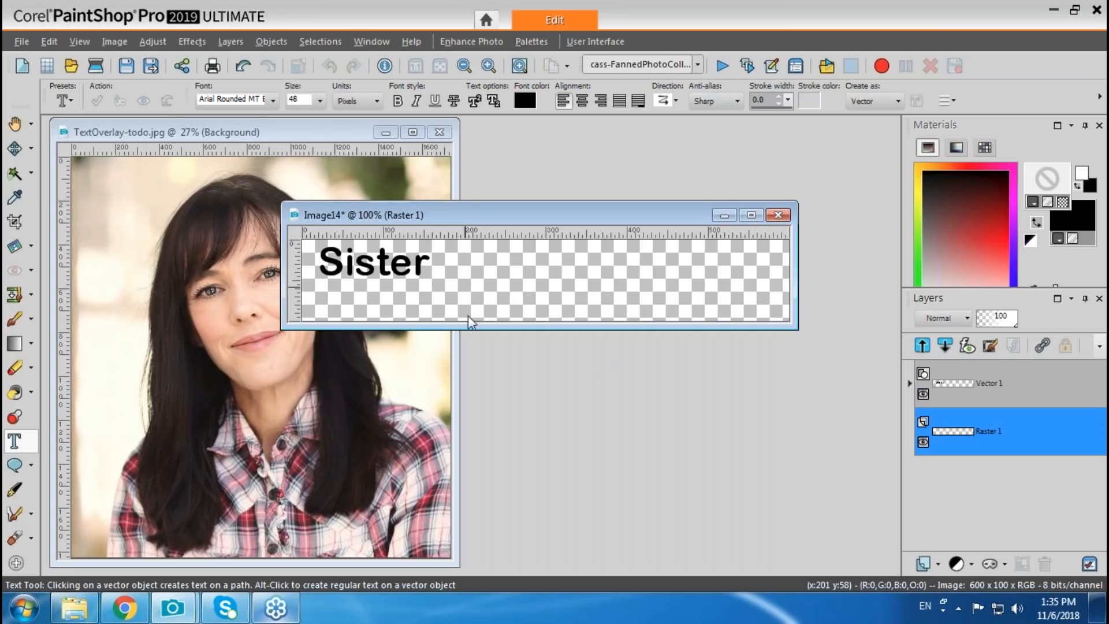
click(474, 269)
text(Mother)
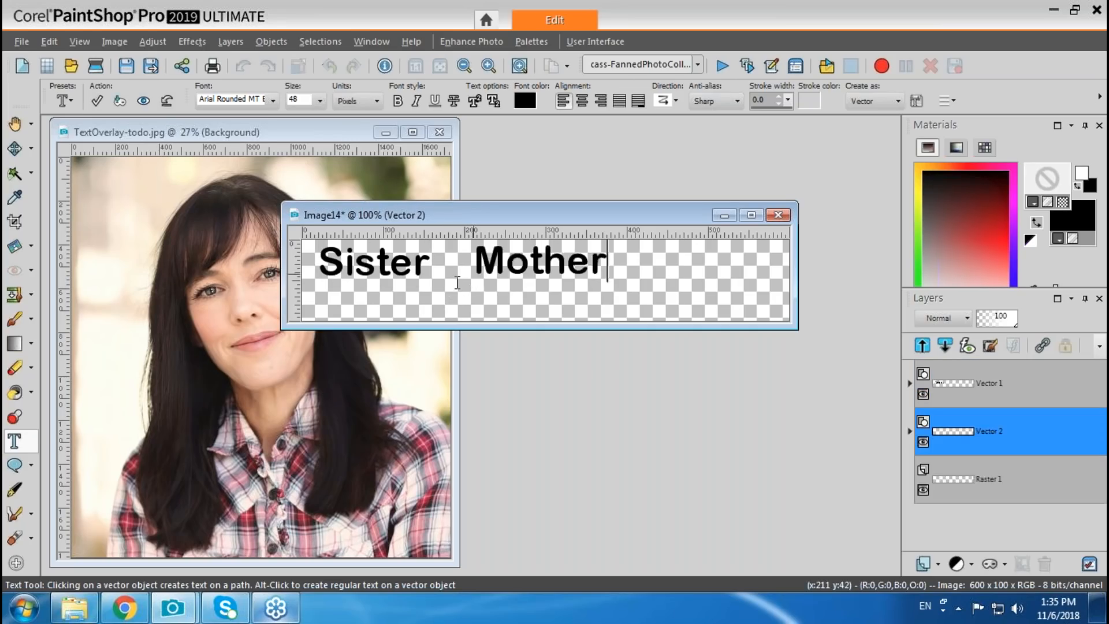
drag(638, 267, 473, 276)
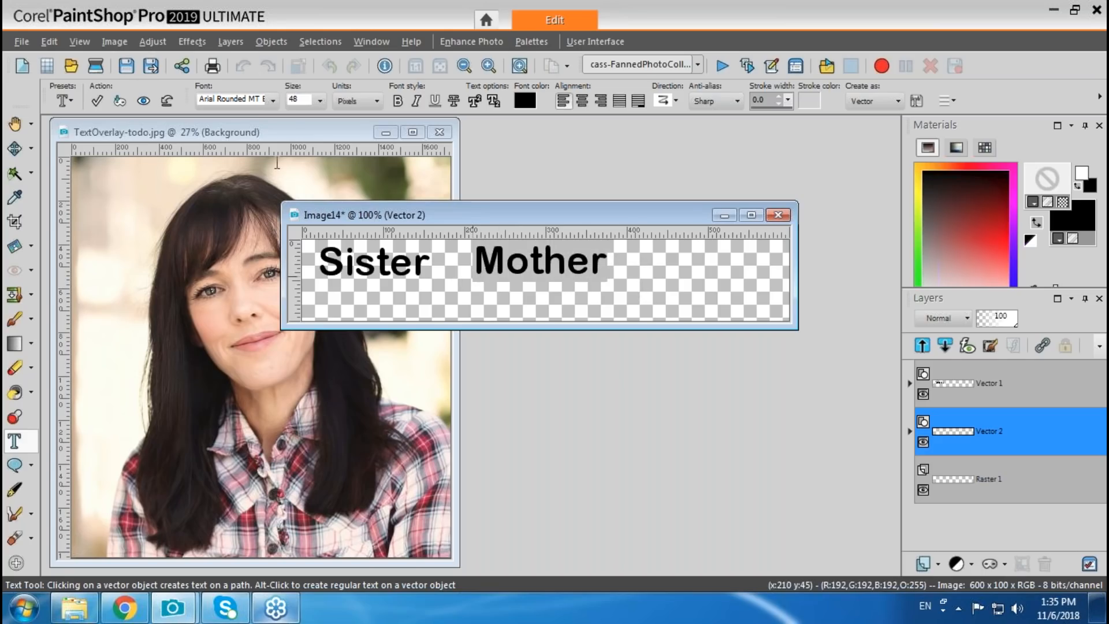
click(273, 101)
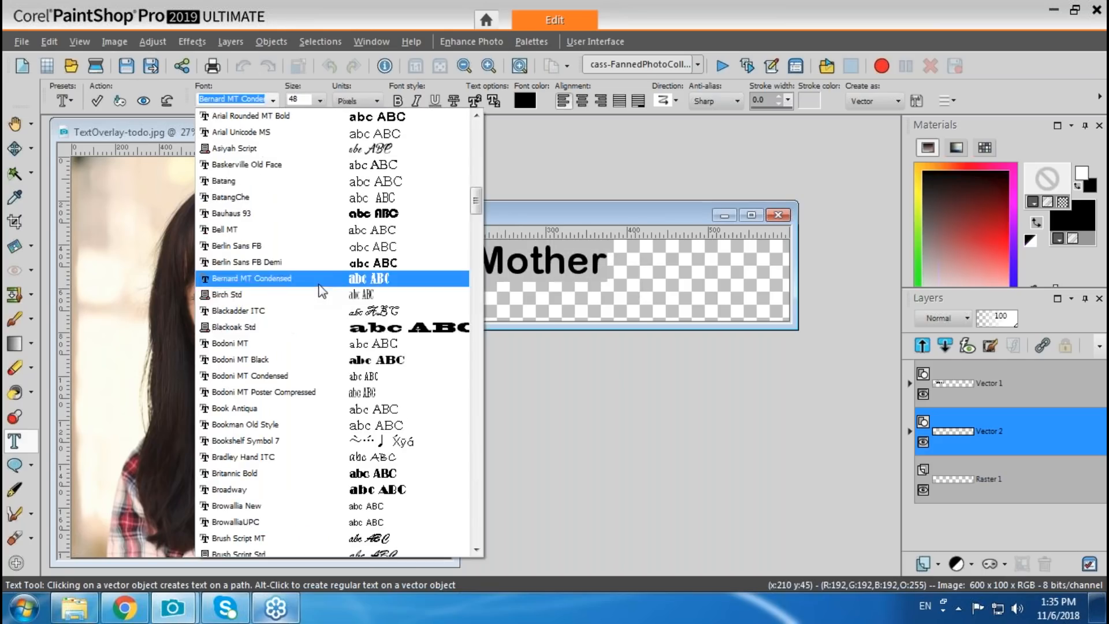
click(353, 360)
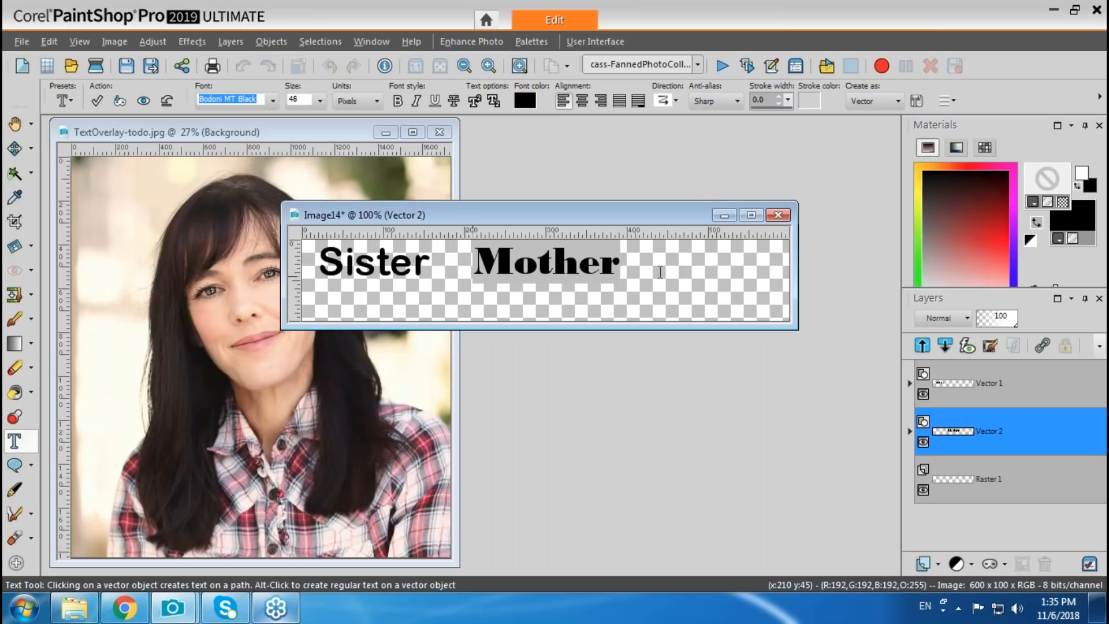
click(97, 102)
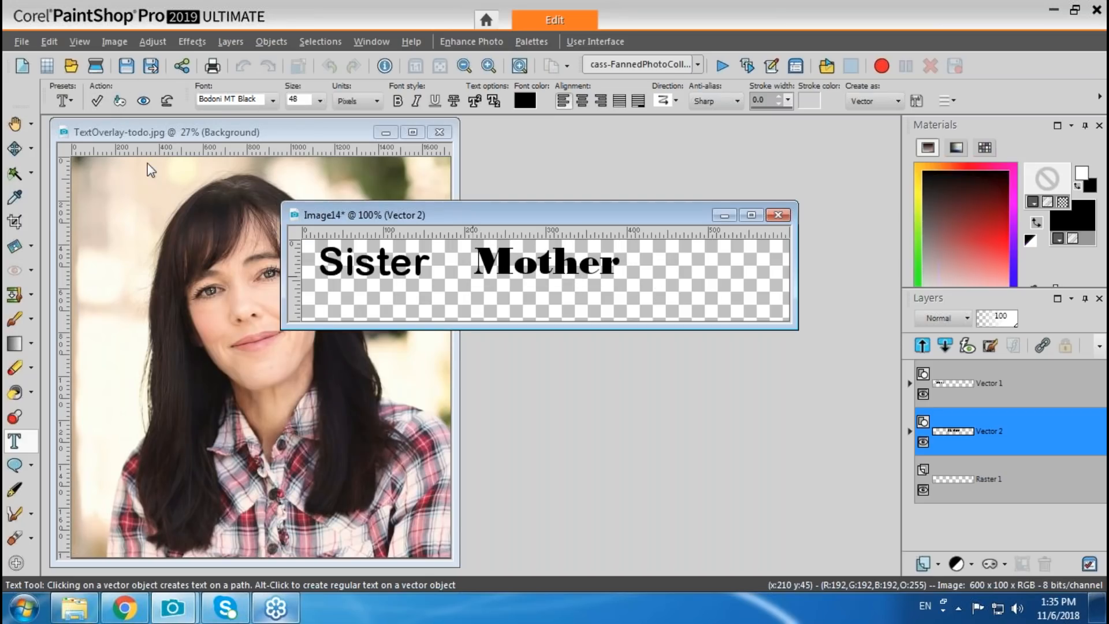
Step: Add the text "Daughter" after "Mother" in the Brush Script Std font
click(664, 272)
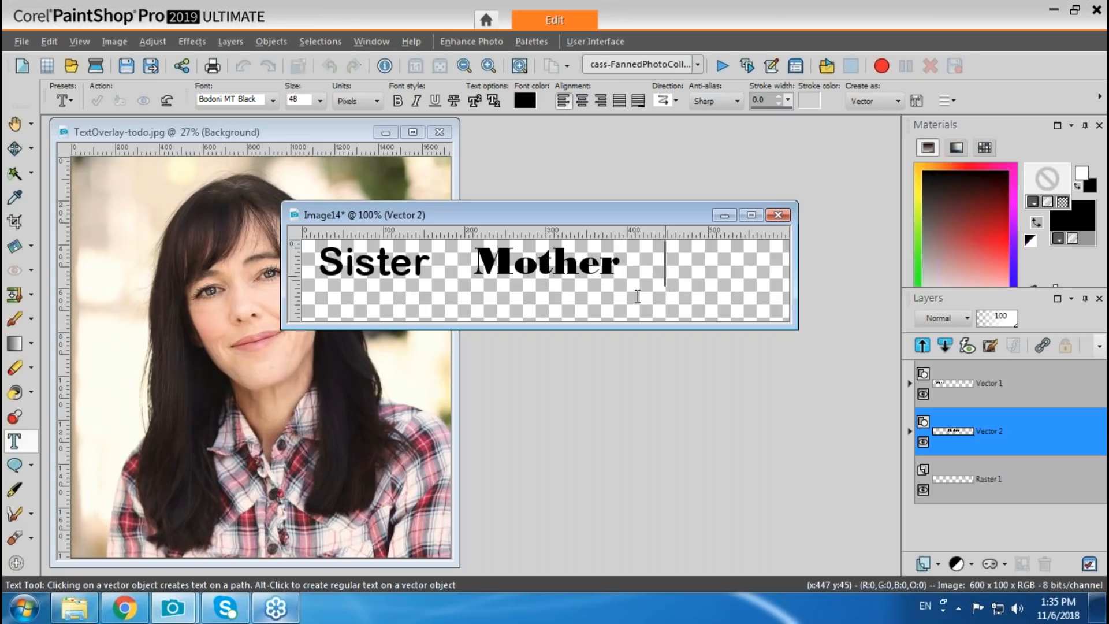
text(Daugh)
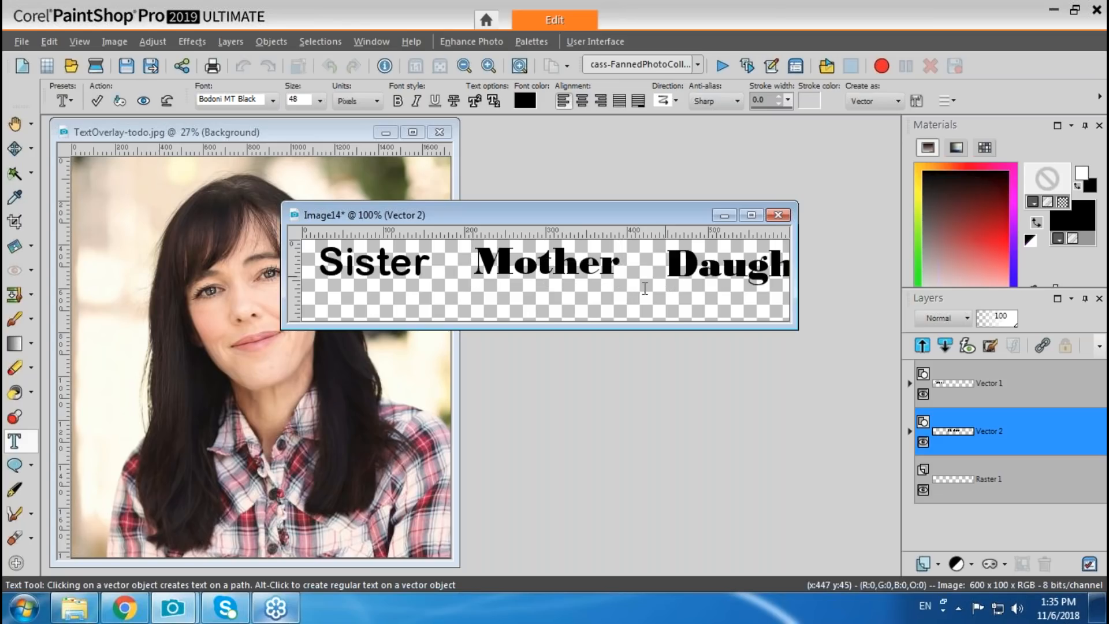
key(ctrl+a)
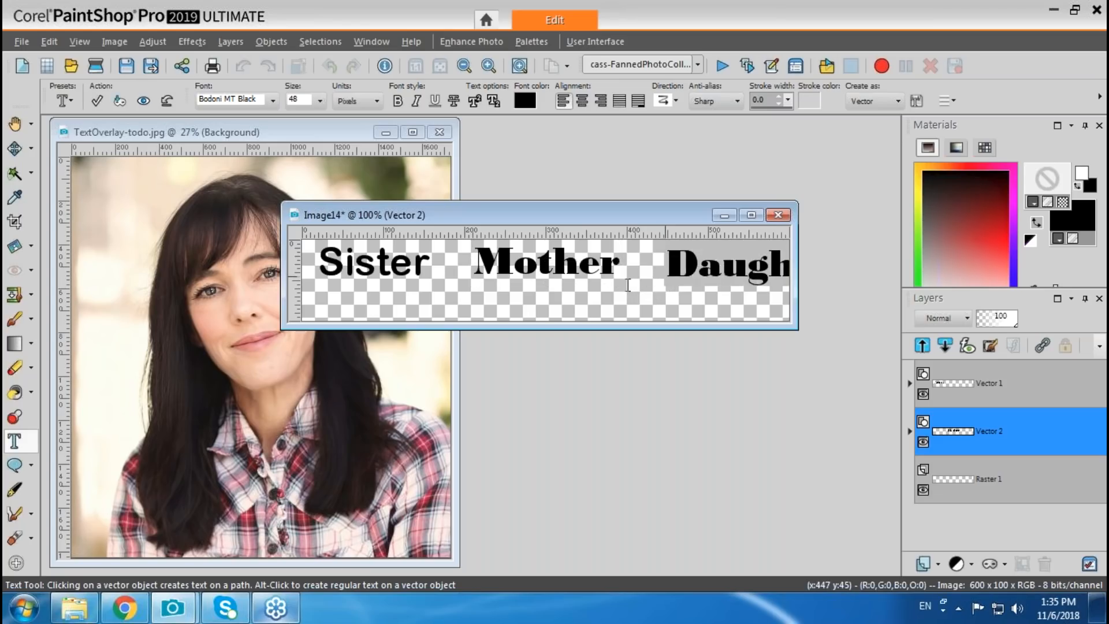
click(274, 99)
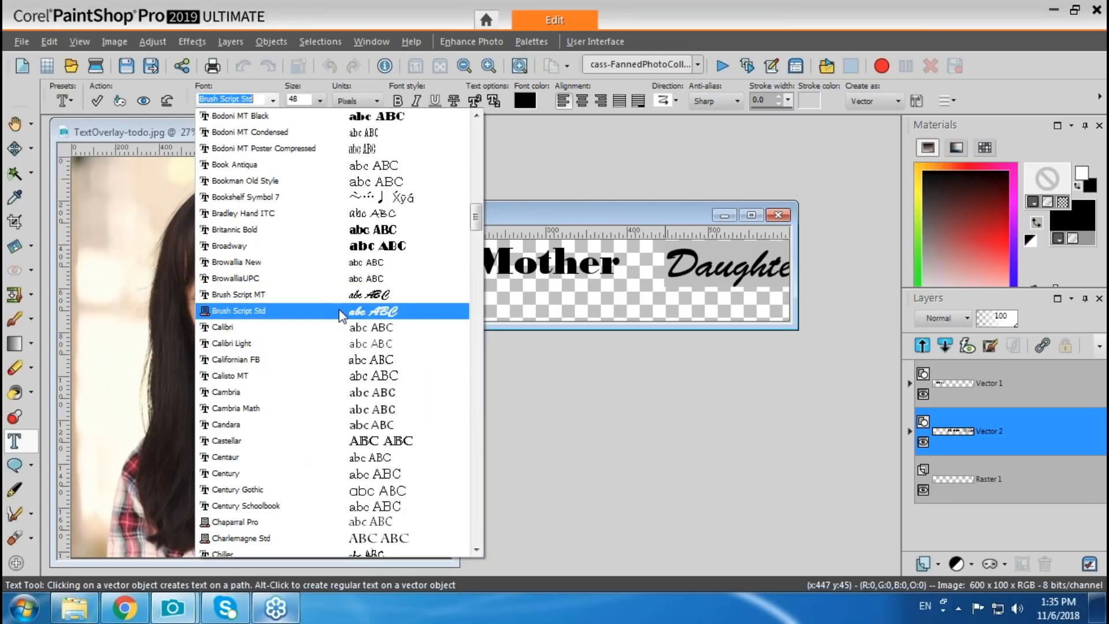
click(341, 312)
click(97, 100)
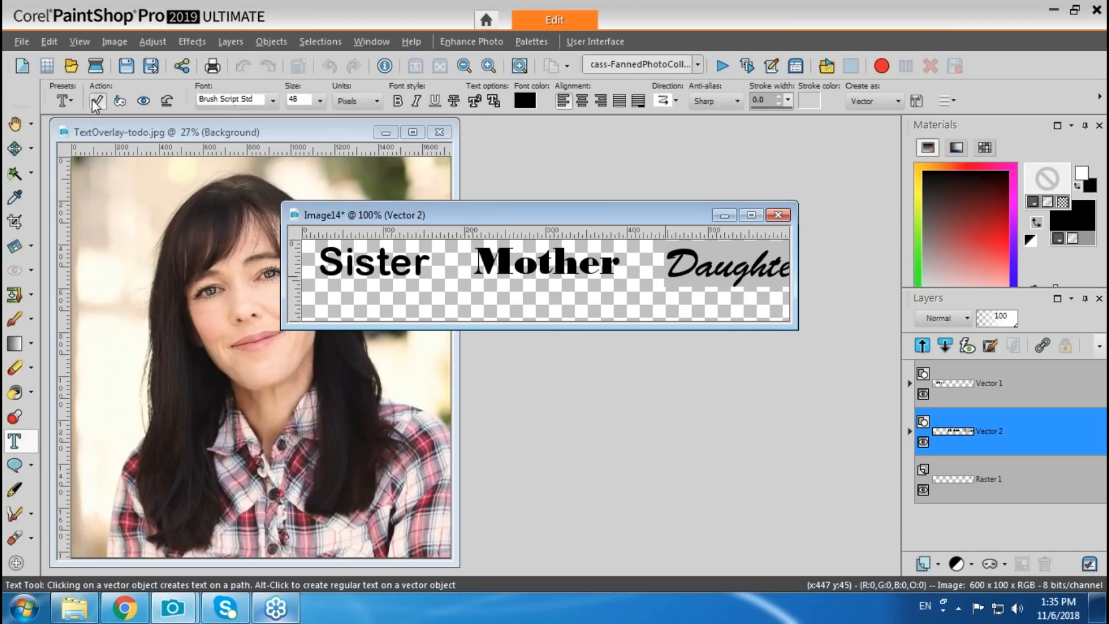
Step: Move "Daughter" fully inside the canvas and shift "Mother" and "Sister" toward it to space the three words closely
drag(735, 264, 710, 259)
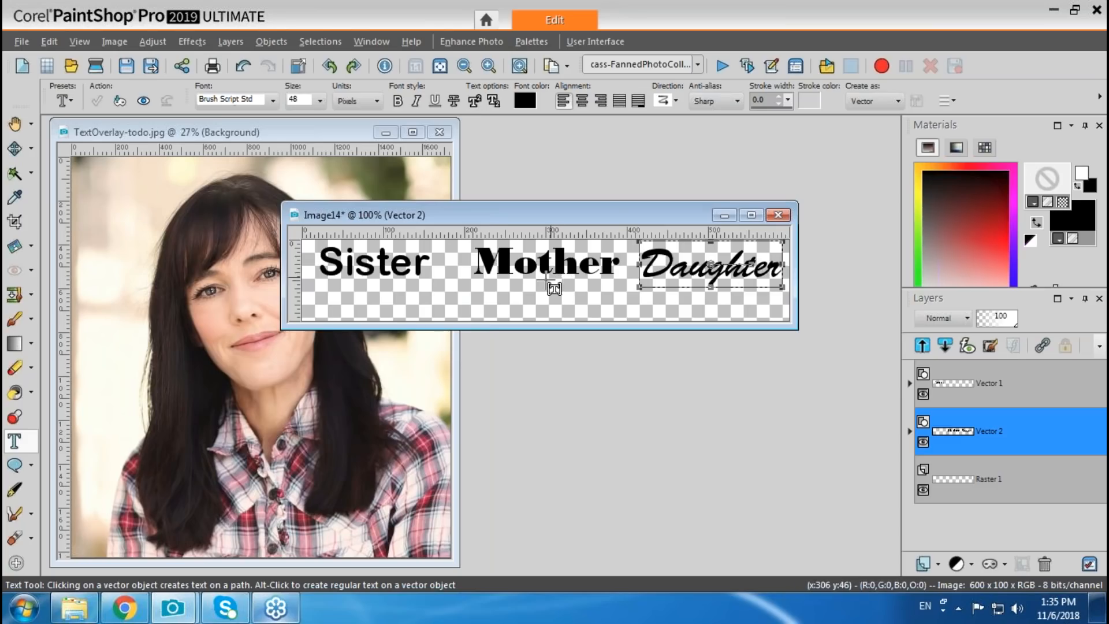
click(909, 431)
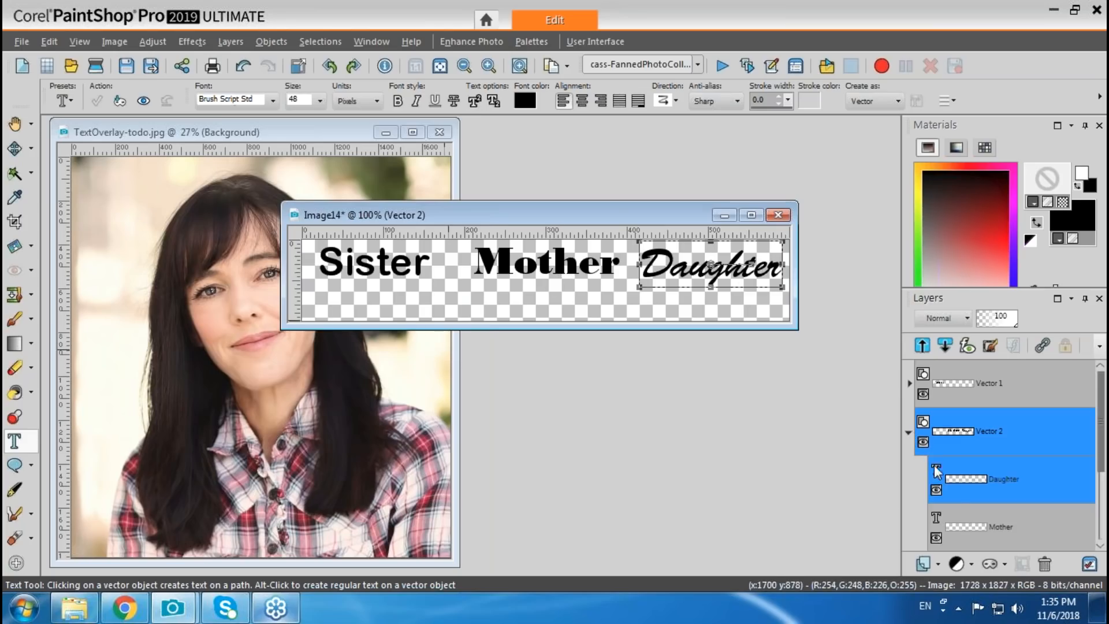
click(966, 528)
drag(546, 262, 557, 265)
click(909, 383)
click(957, 430)
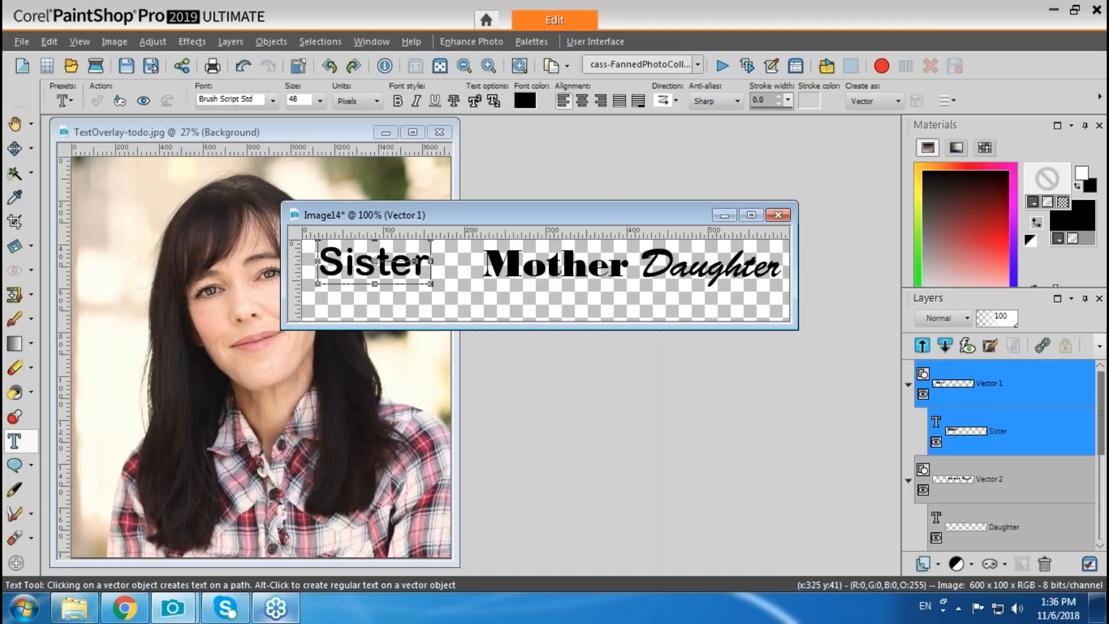
drag(375, 261, 413, 261)
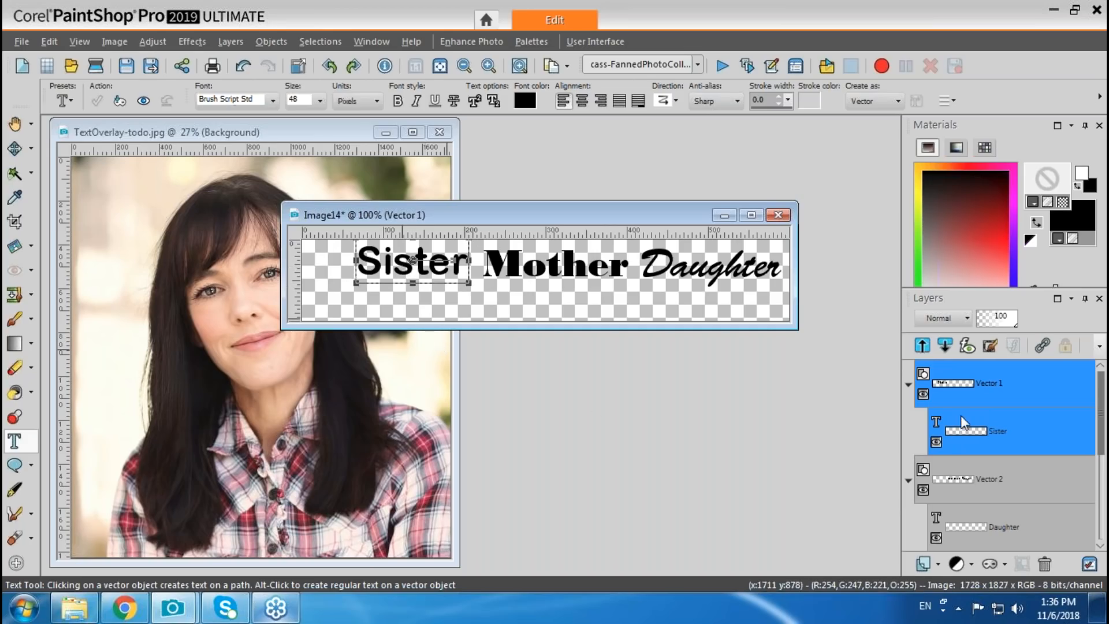
Step: Convert both vector text layers to raster layers
right_click(952, 386)
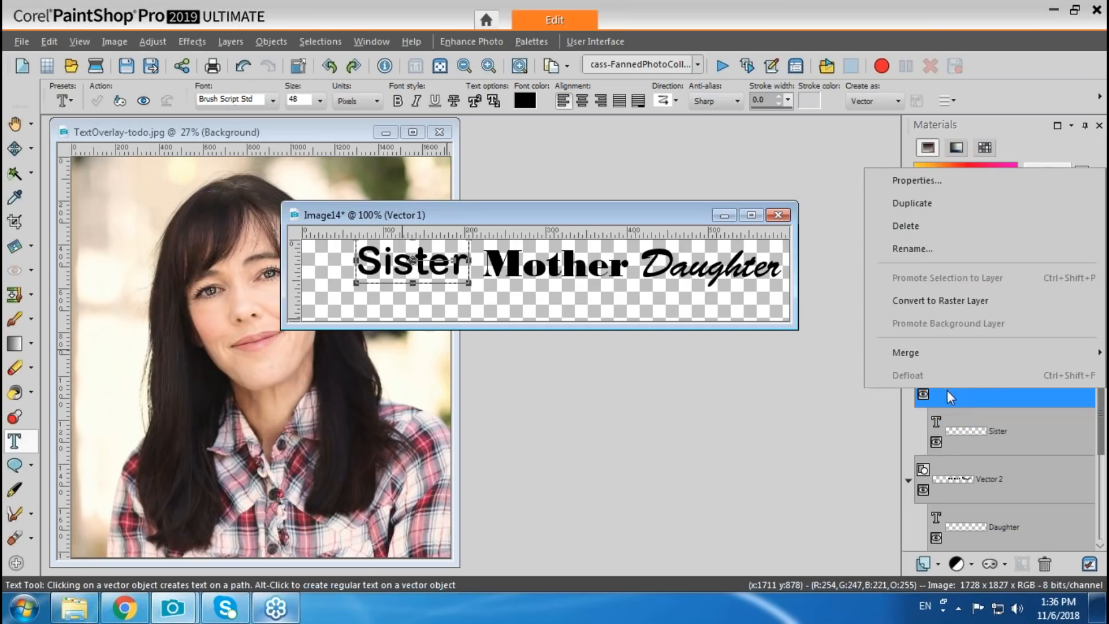
click(910, 303)
click(960, 433)
right_click(956, 432)
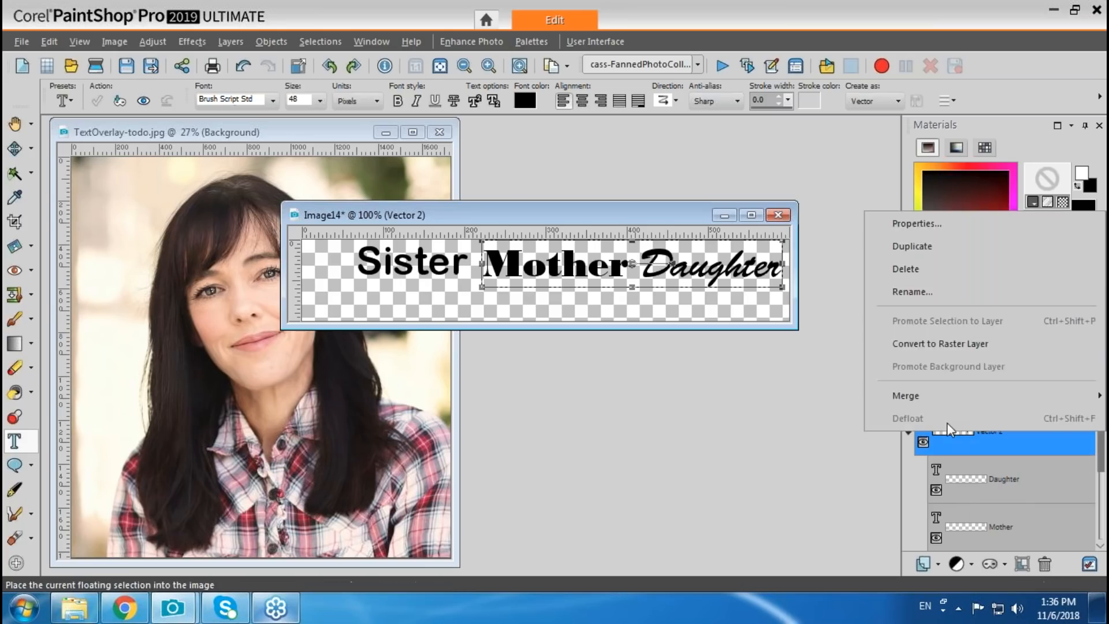
click(923, 344)
Step: Merge the raster "Sister" layer down into the raster layer holding "Mother" and "Daughter"
right_click(950, 386)
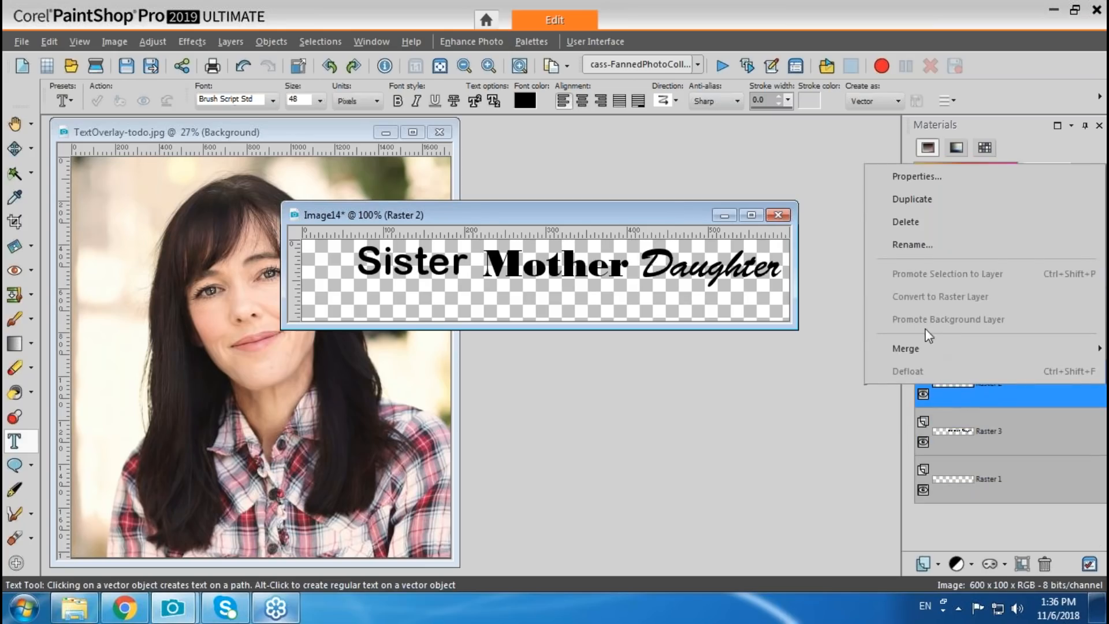
click(880, 465)
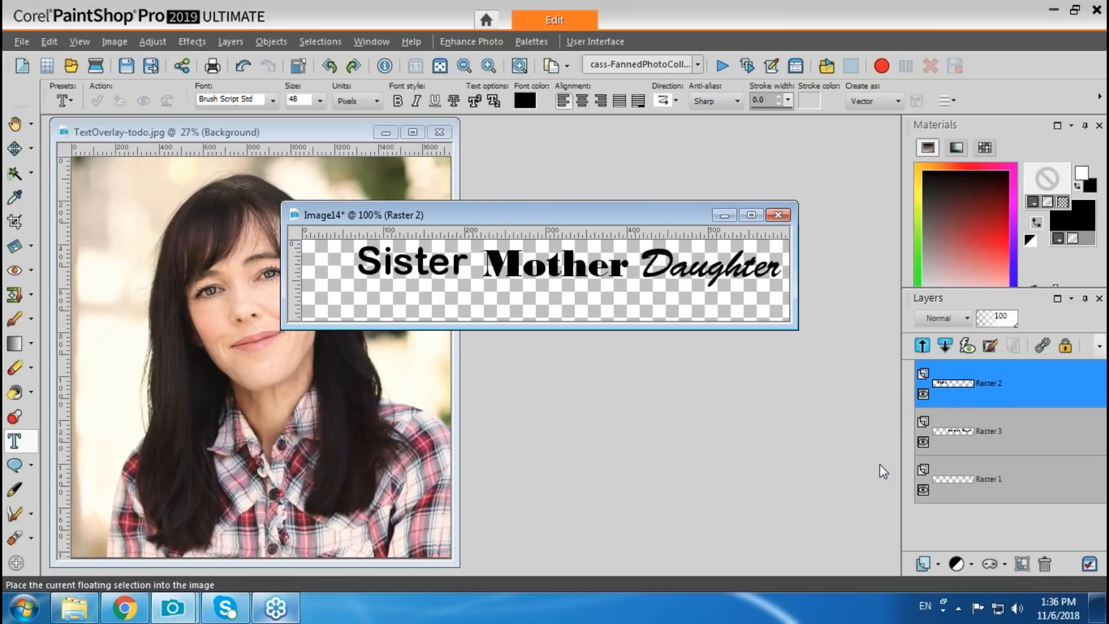
right_click(947, 386)
mouse_move(912, 355)
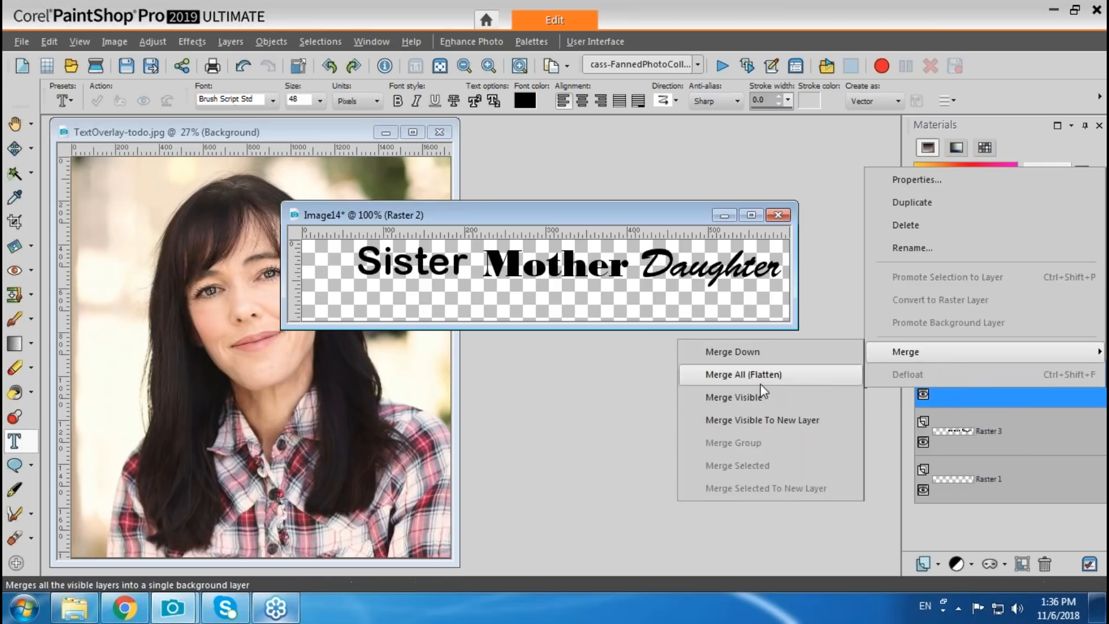
click(745, 353)
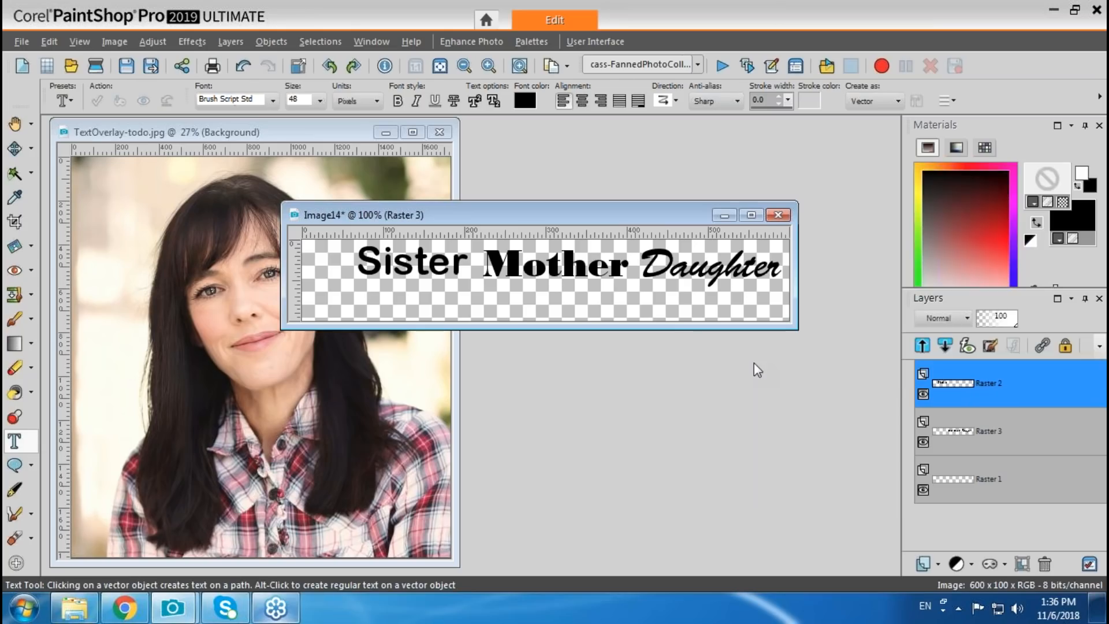
Step: Duplicate the merged text layer and move the copy below and slightly left of the original row
right_click(948, 387)
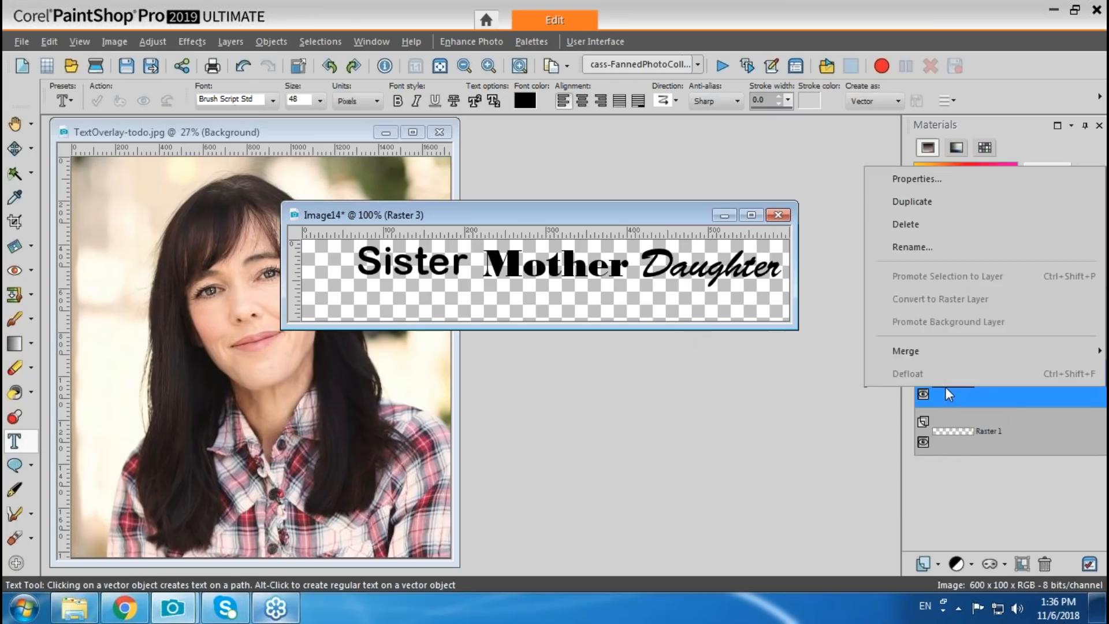
click(914, 201)
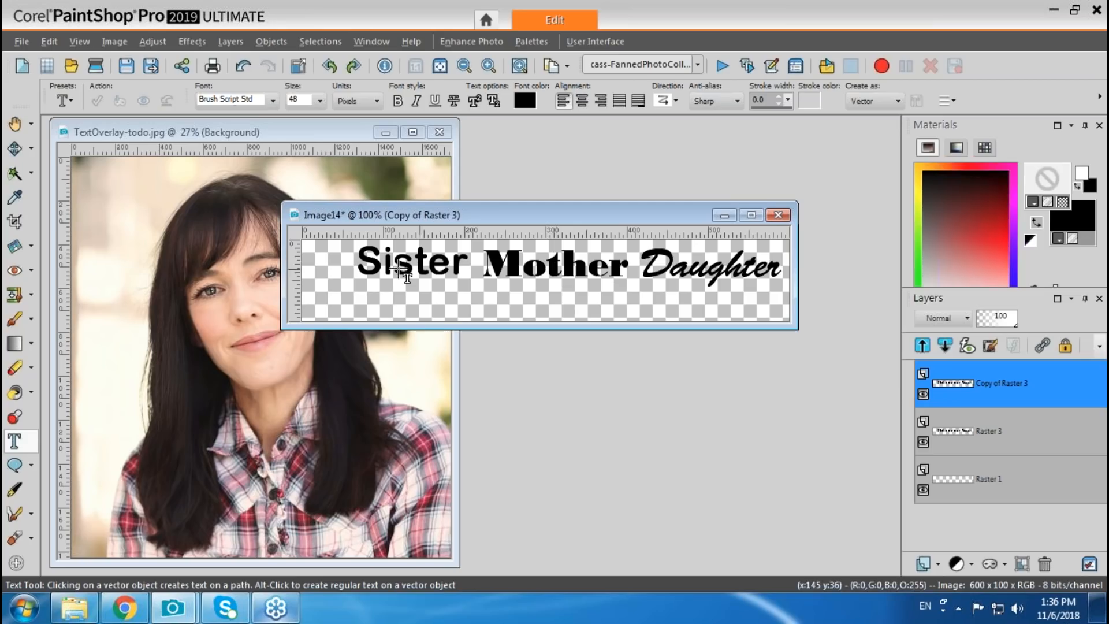
key(m)
drag(568, 265, 539, 296)
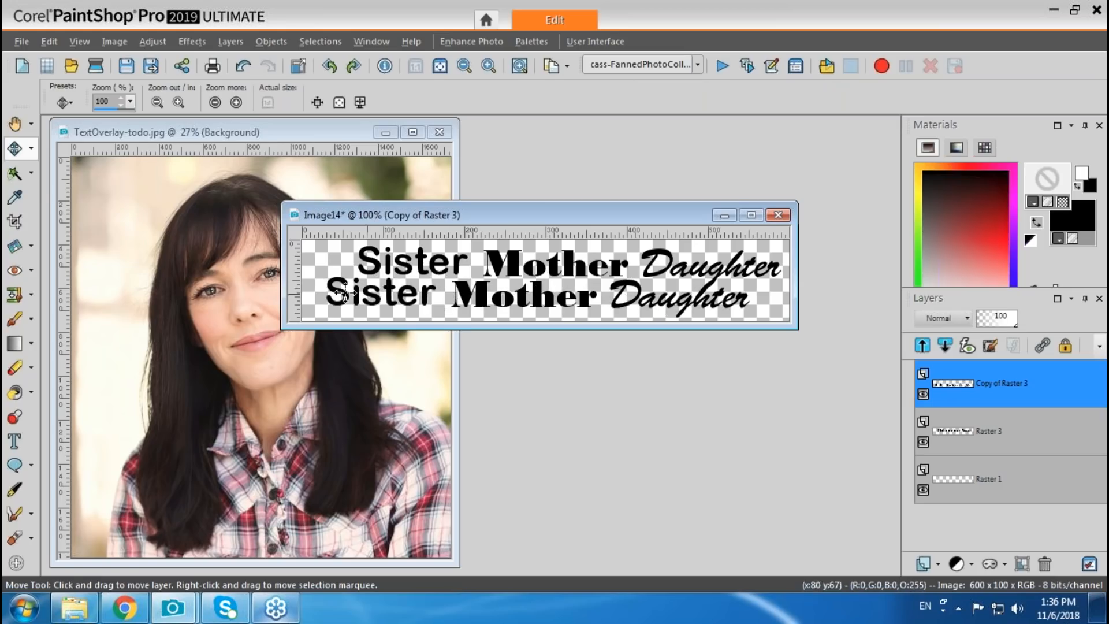
Step: Select the lower-row "Sister" with a rectangular selection and promote it from the copied text layer to its own layer
click(31, 173)
click(87, 174)
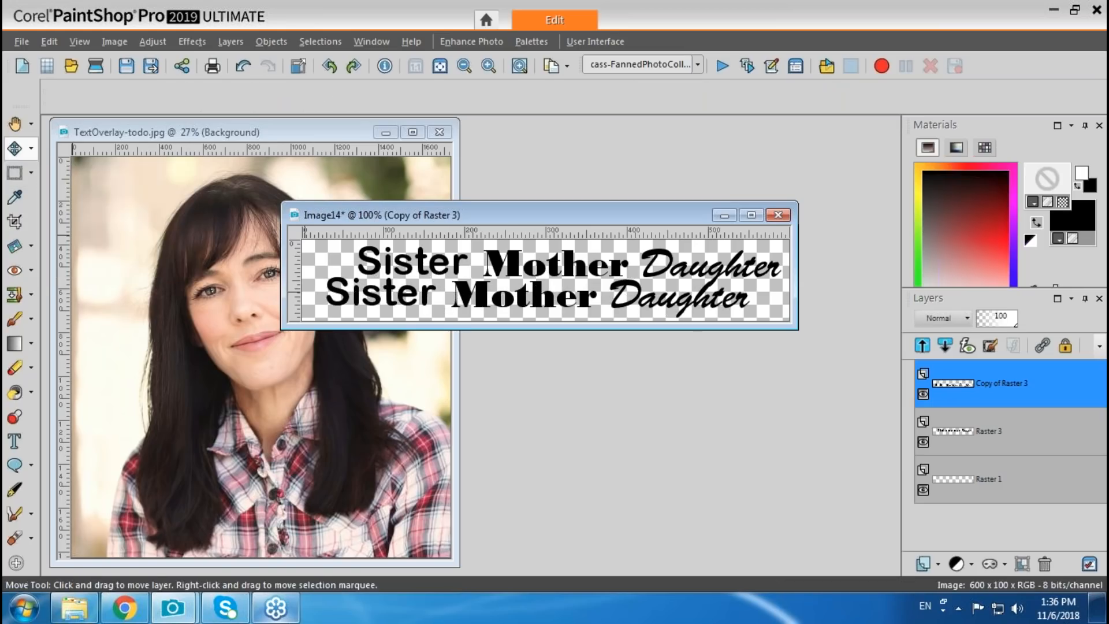
drag(444, 272, 302, 314)
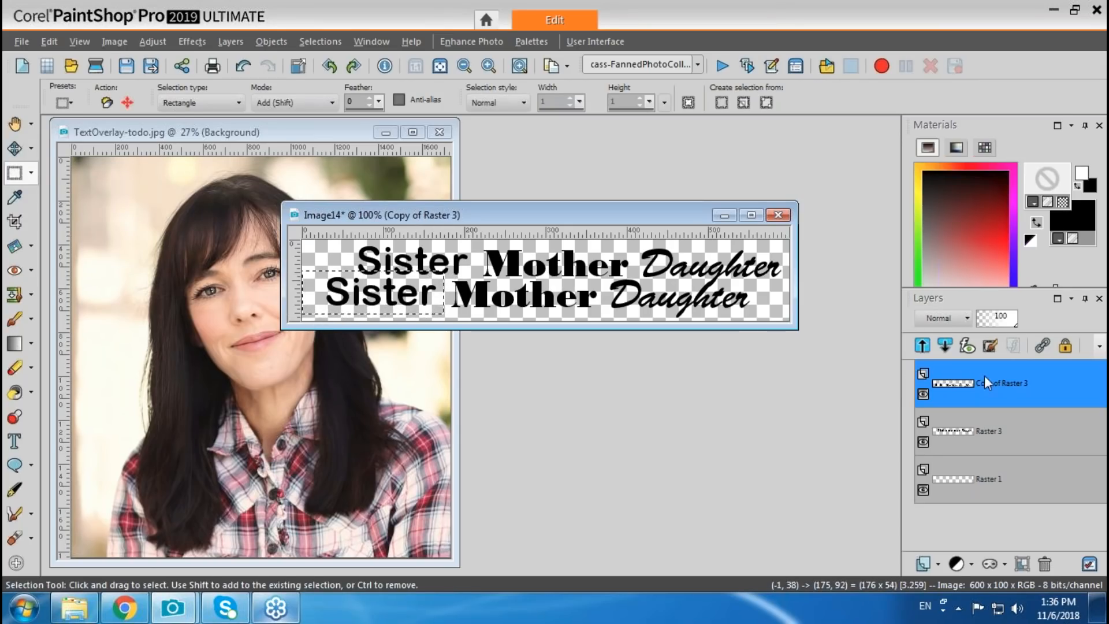
mouse_move(952, 384)
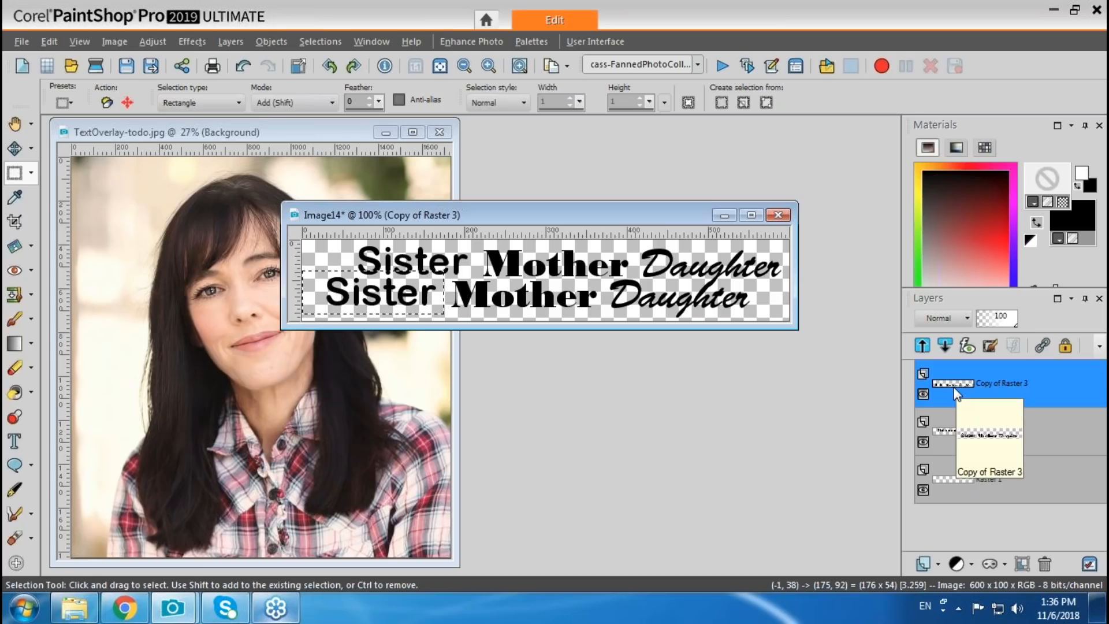
right_click(961, 388)
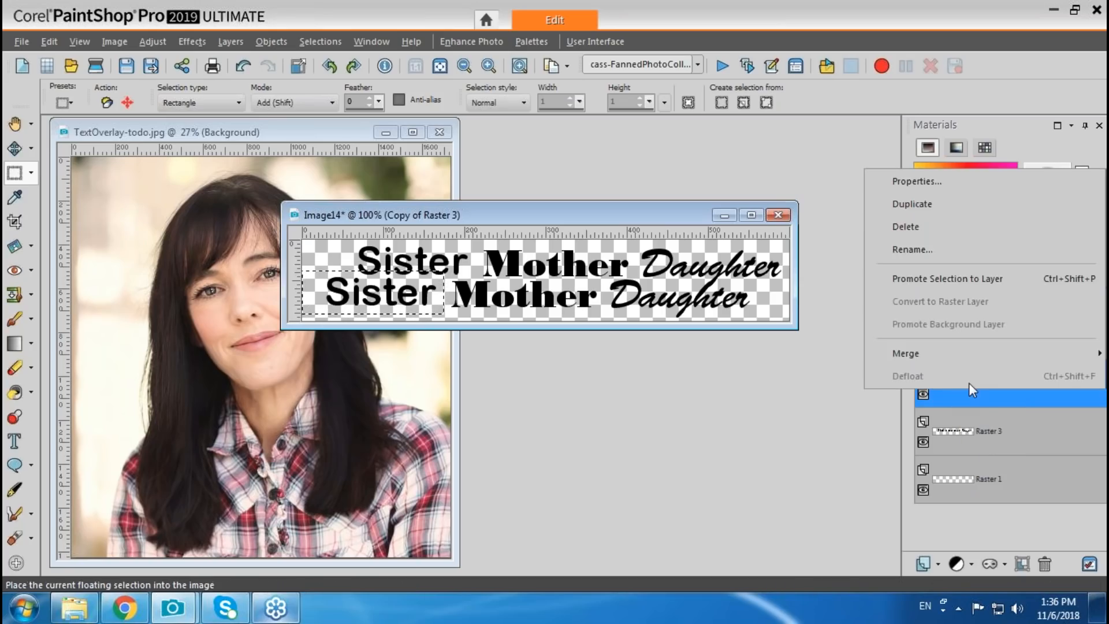
click(980, 279)
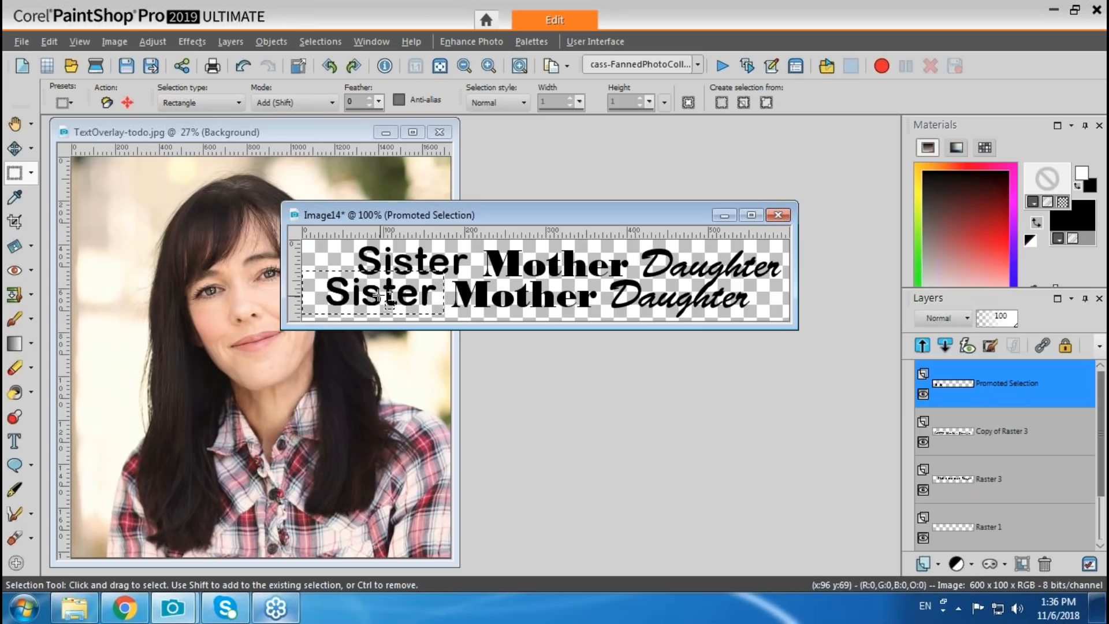
Step: Clear the selection and check what the promoted "Sister" layer and the copied text layer contain by toggling their visibility
click(954, 433)
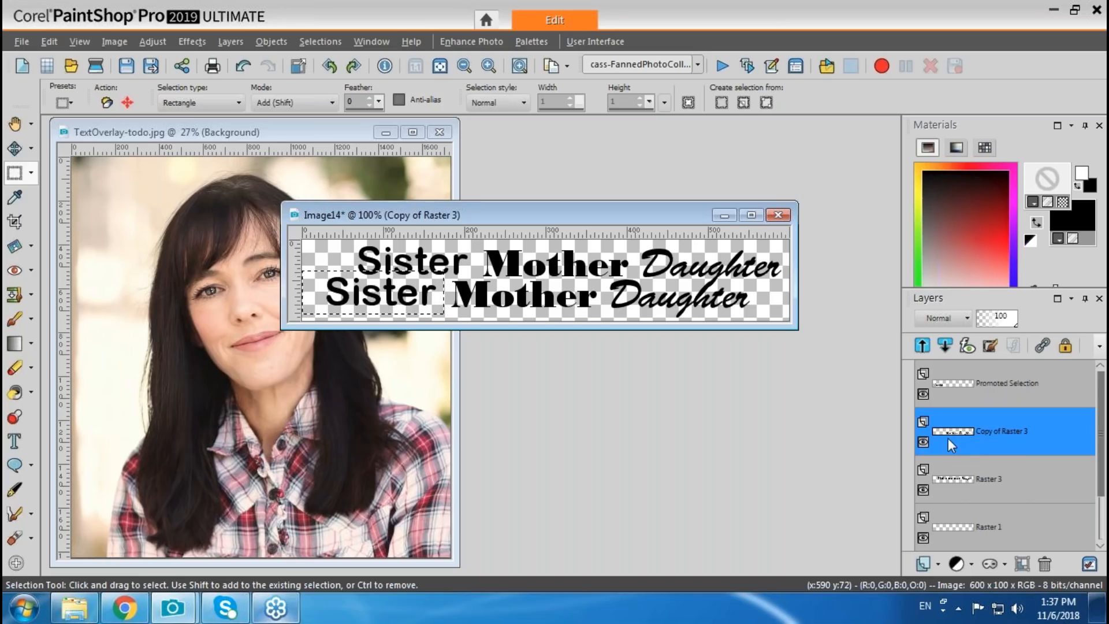
key(ctrl+d)
click(924, 396)
click(924, 396)
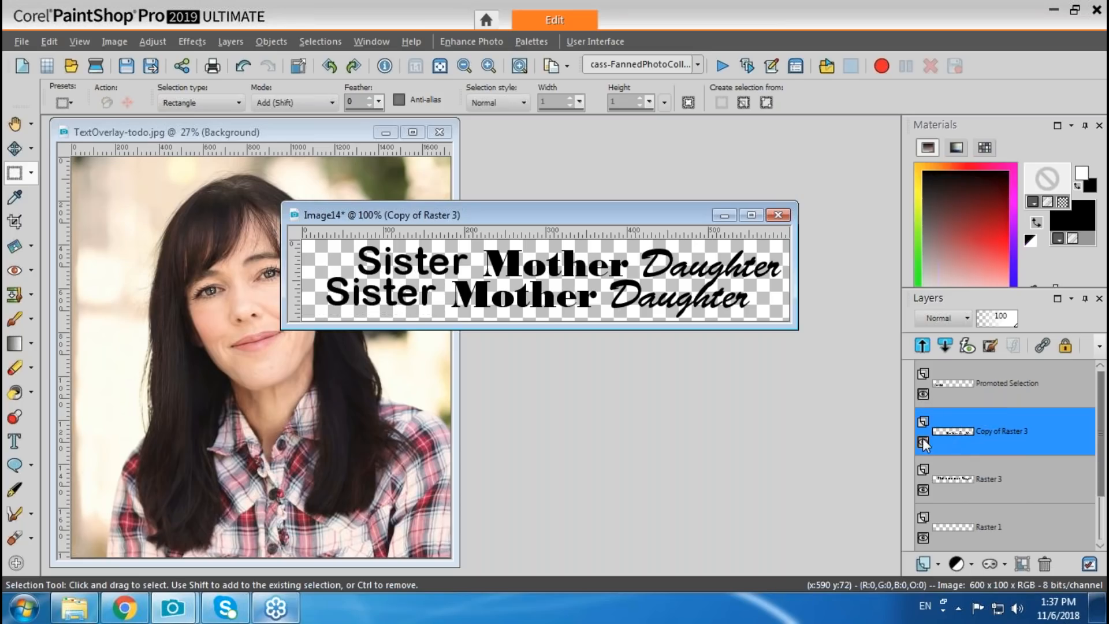
click(922, 440)
click(923, 441)
Step: Rearrange the lower row to read Mother, Daughter, Sister, spacing the words evenly and aligning both ends with the upper row
key(a)
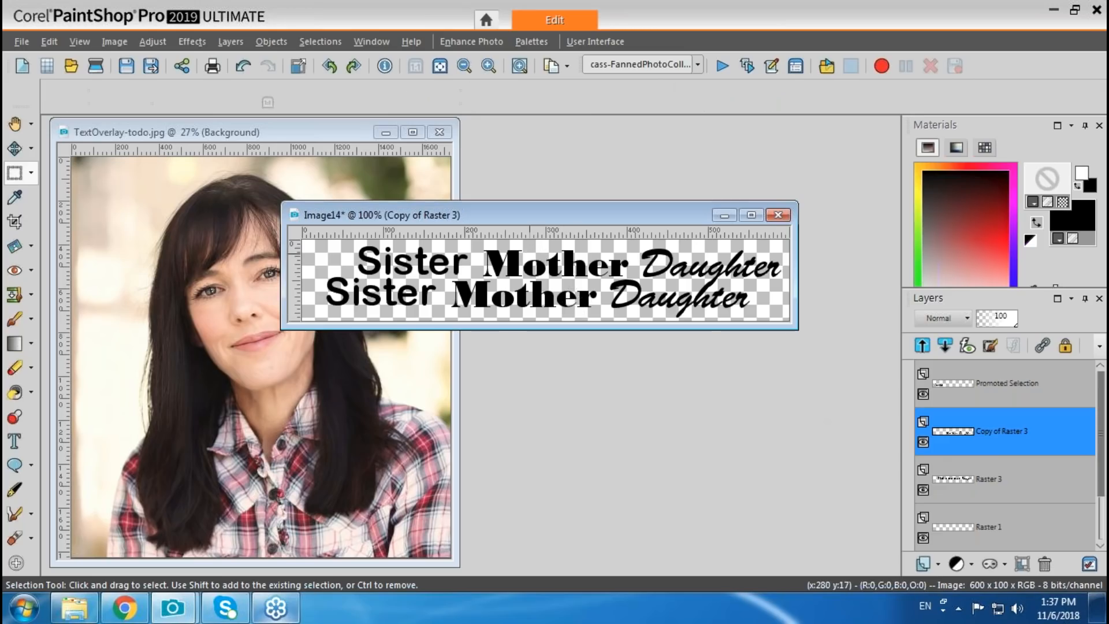
drag(574, 295, 671, 300)
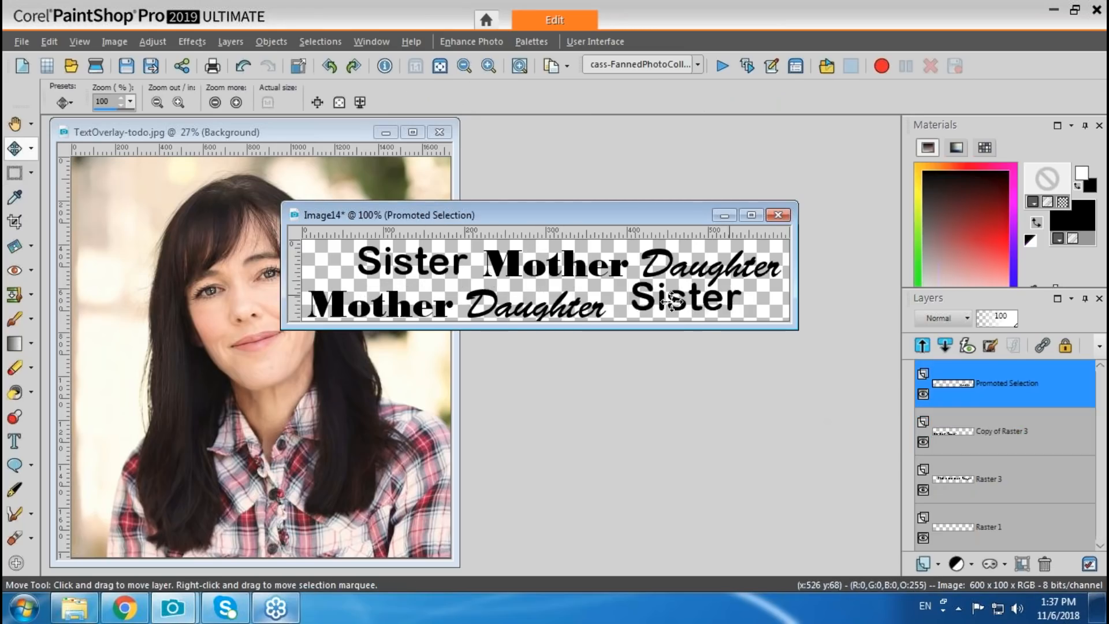
drag(572, 304, 676, 300)
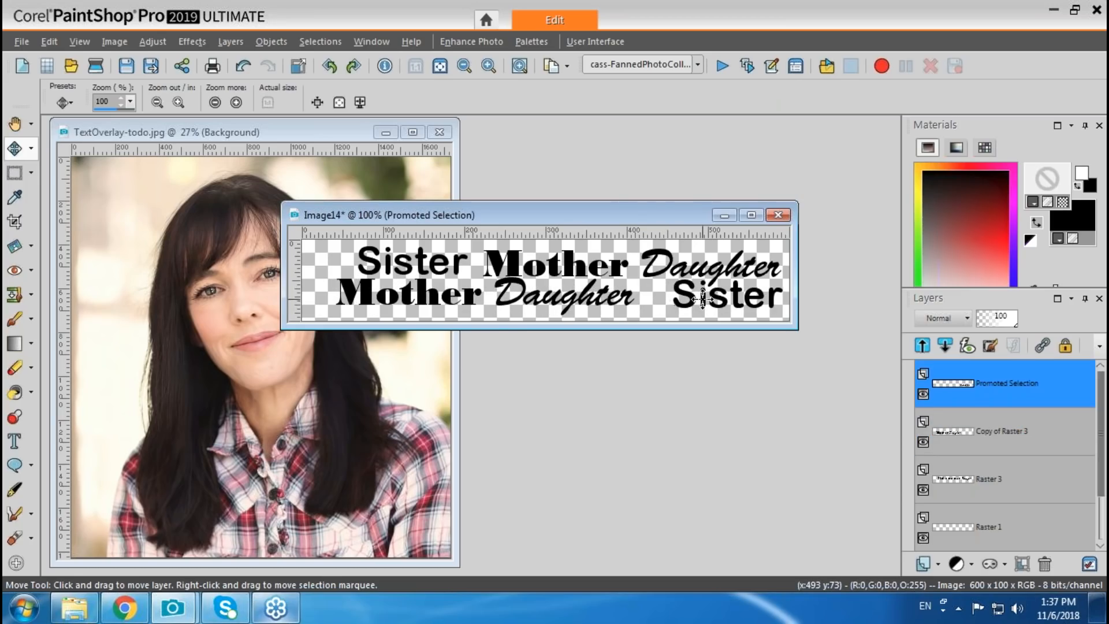
drag(606, 292, 626, 293)
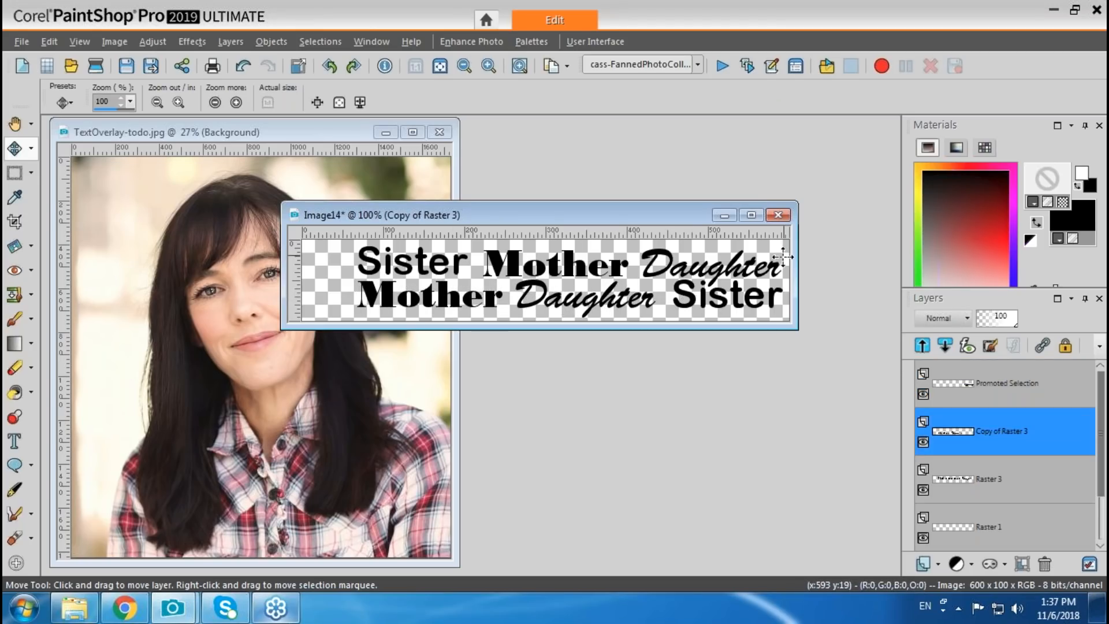
Step: Crop the text image closely around both rows to about 539 x 92 pixels and move its window clear of the portrait
click(15, 172)
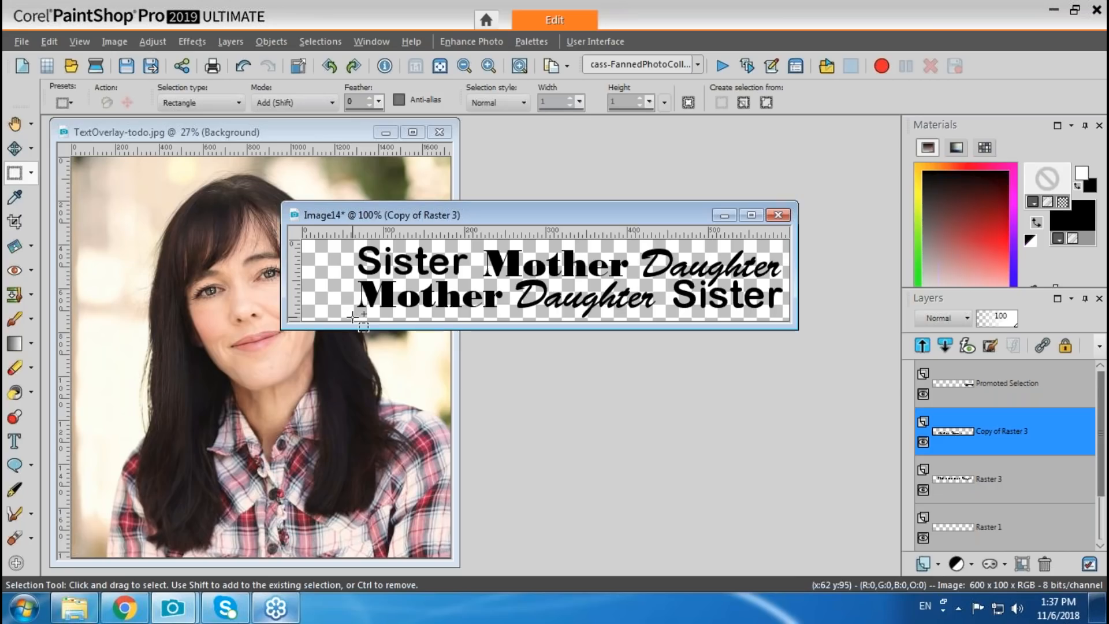
drag(349, 318, 787, 241)
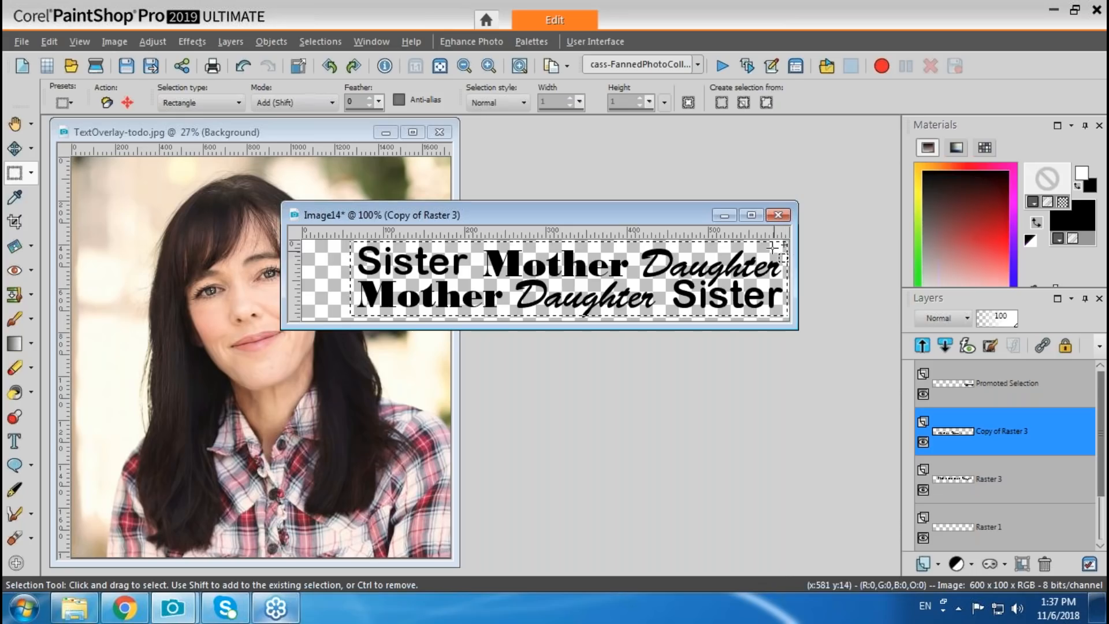
click(115, 41)
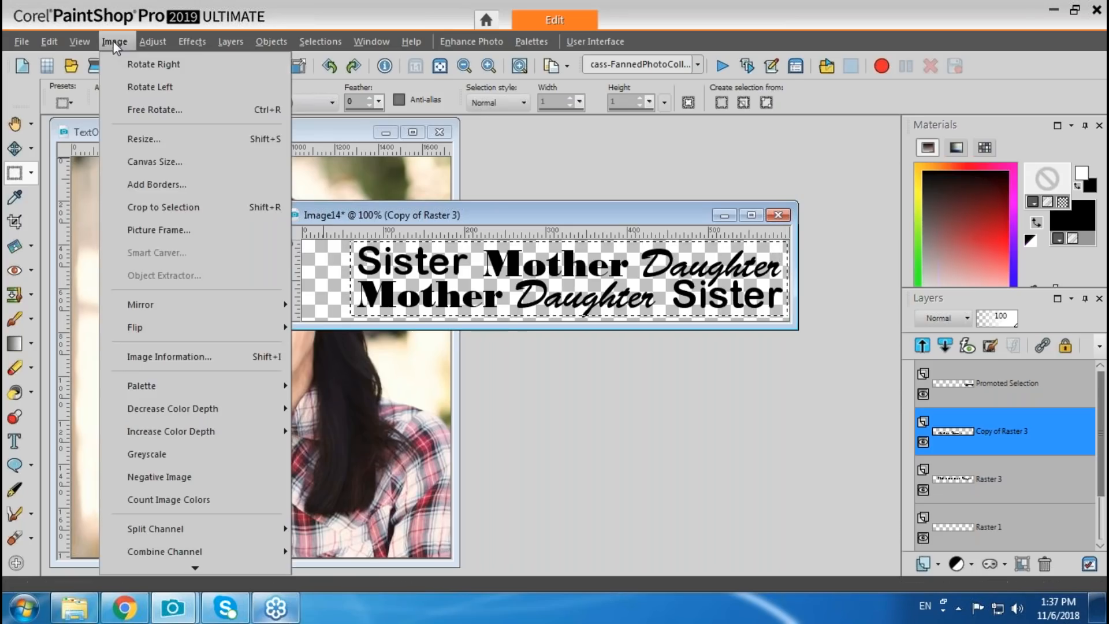
click(154, 207)
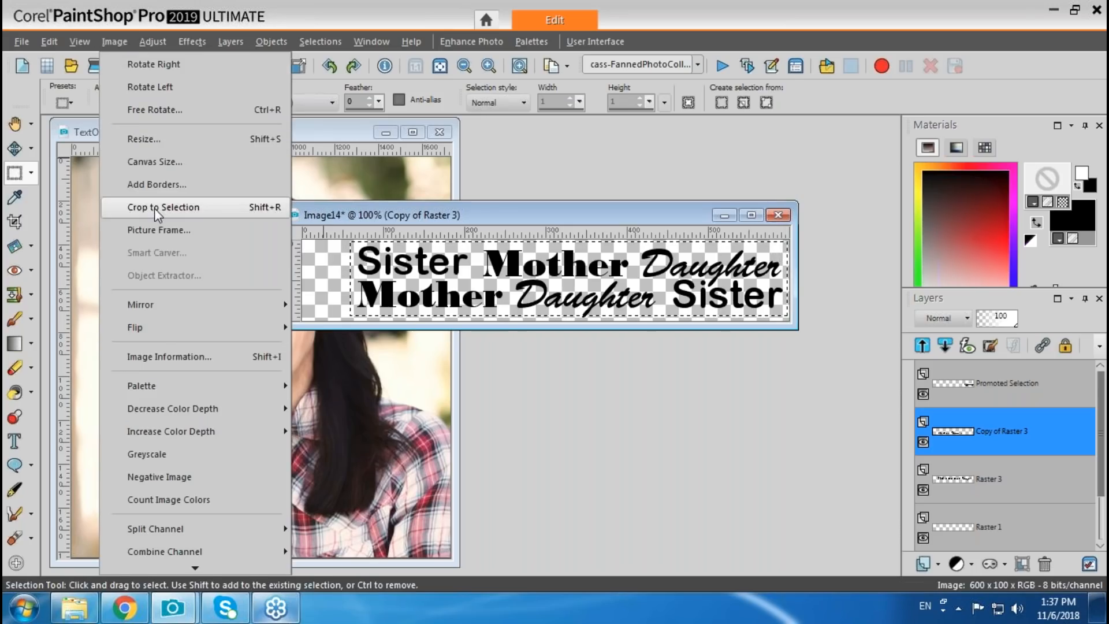
drag(575, 216, 690, 450)
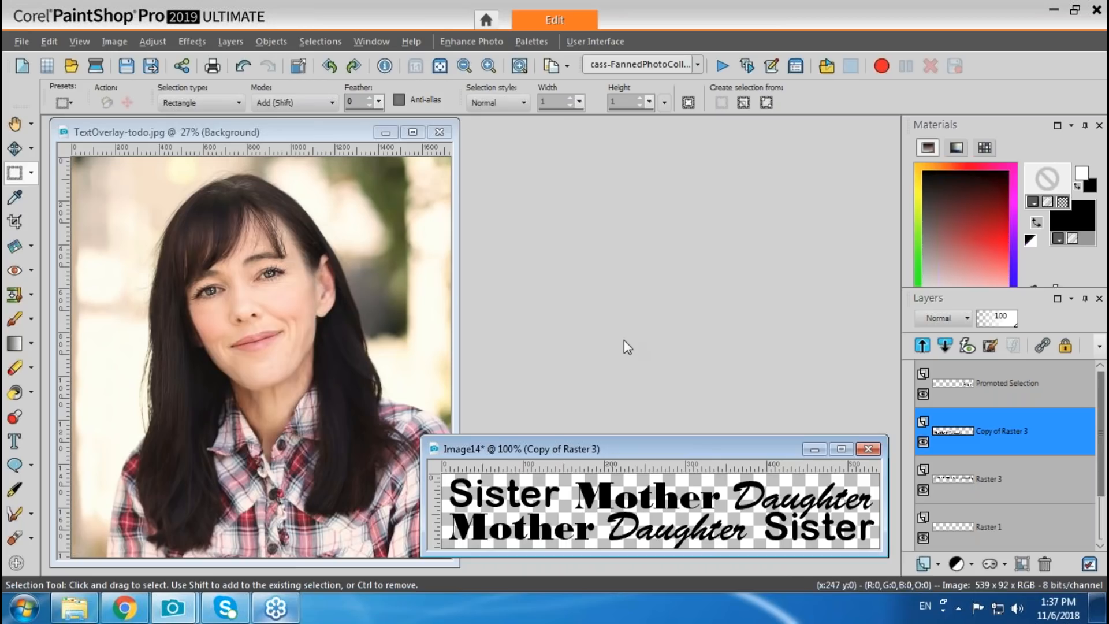
Step: Lighten the TextOverlay-todo.jpg portrait with Brightness/Contrast, using brightness 62 and contrast 0
click(338, 134)
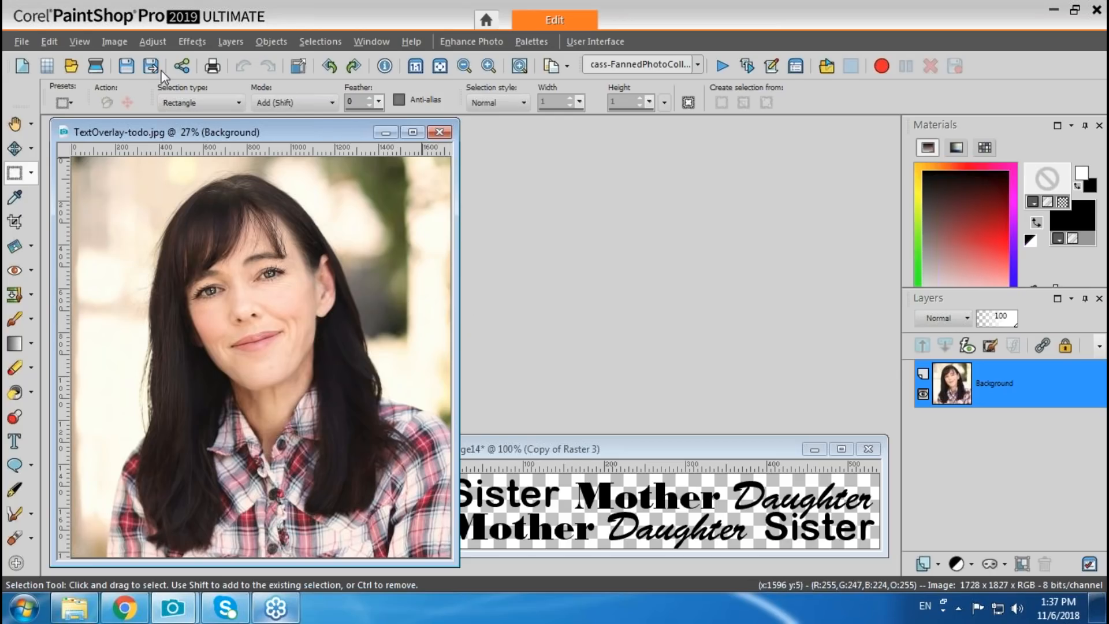
click(153, 41)
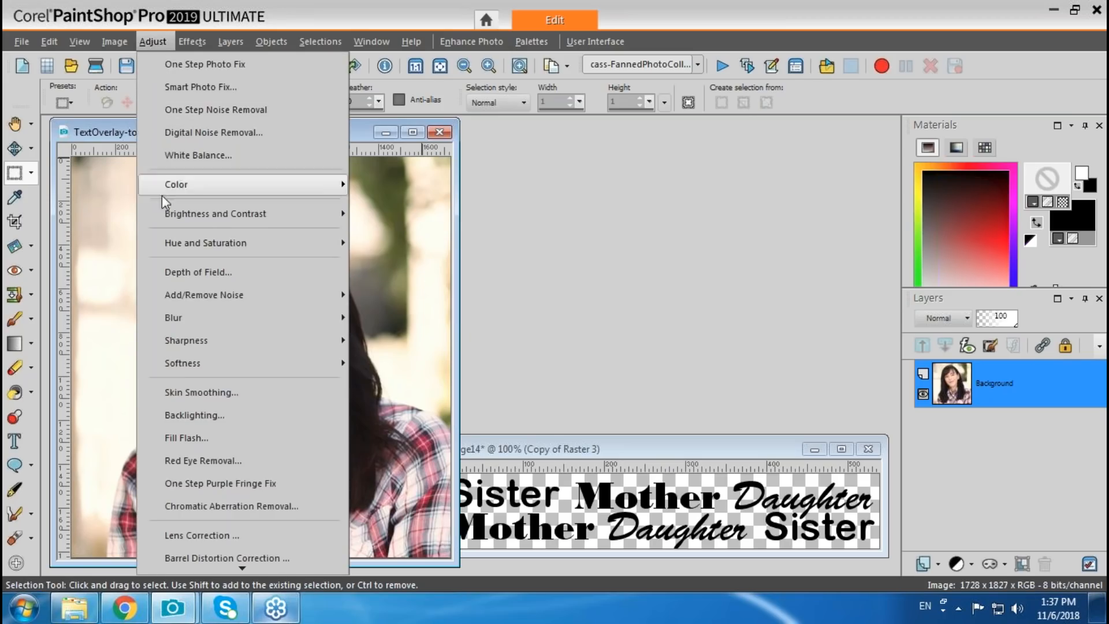
mouse_move(260, 214)
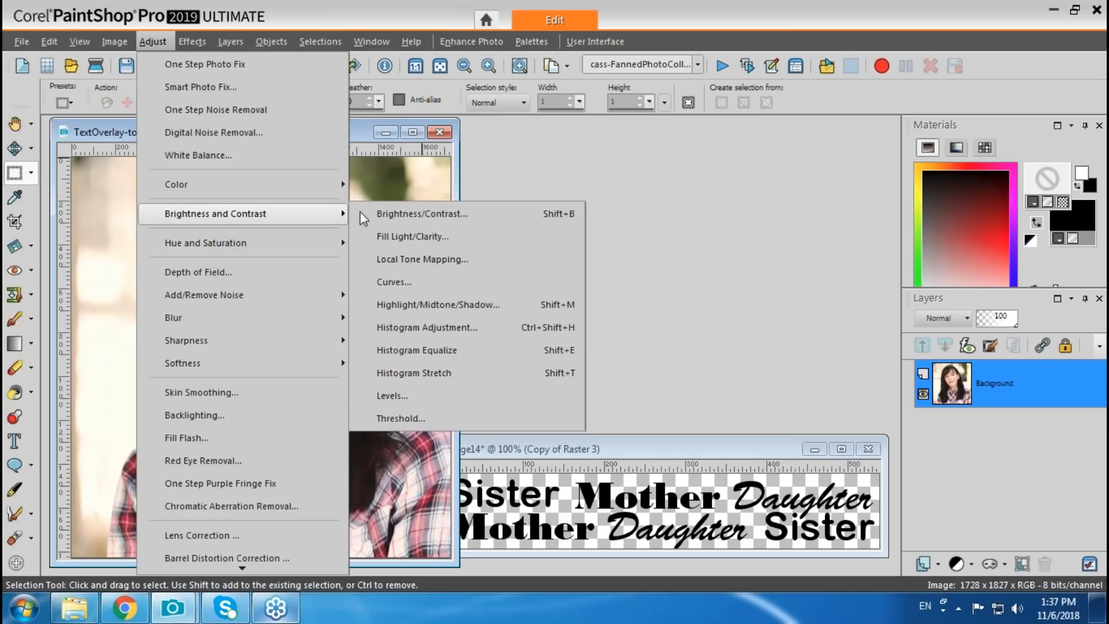
click(400, 215)
drag(926, 180, 953, 176)
drag(902, 281, 906, 285)
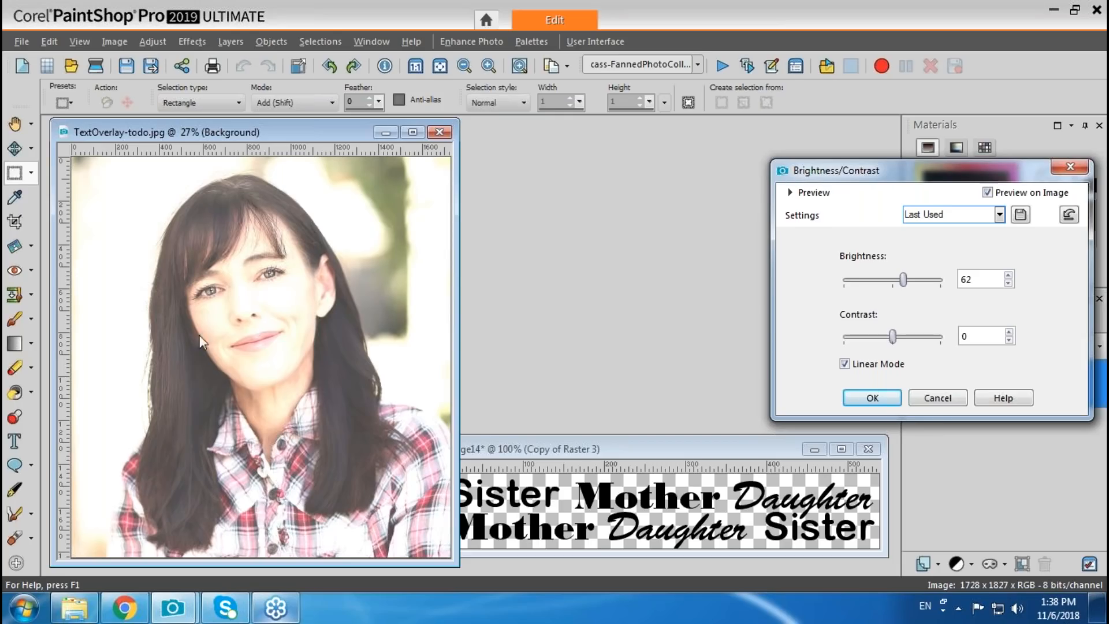
click(869, 399)
click(882, 397)
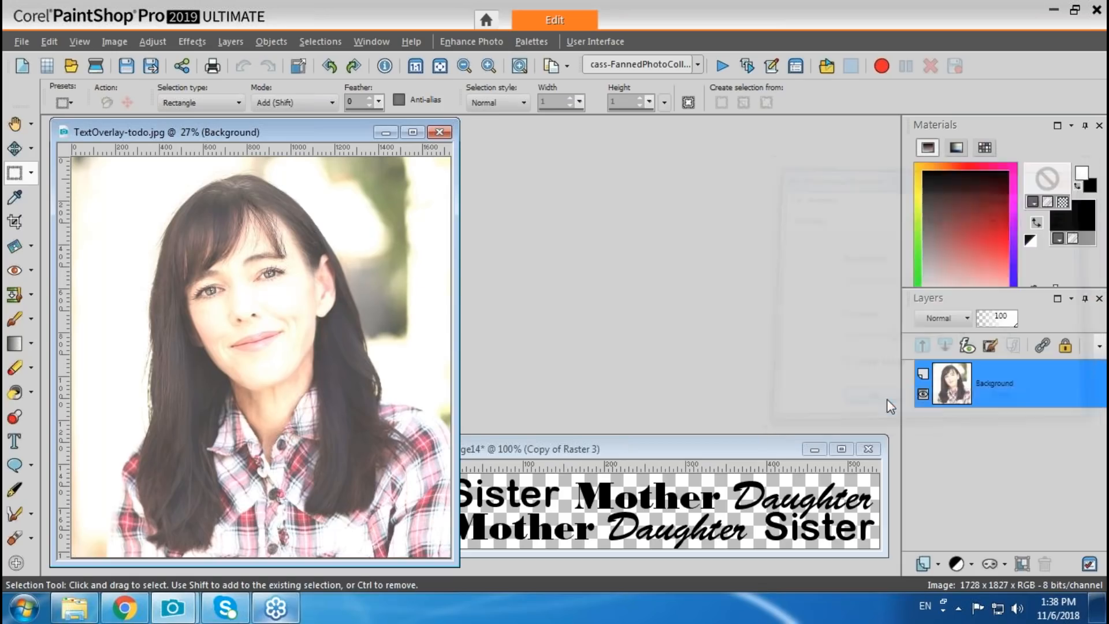
Step: Add a new raster layer named Raster 1 with default settings above the portrait's background
click(936, 564)
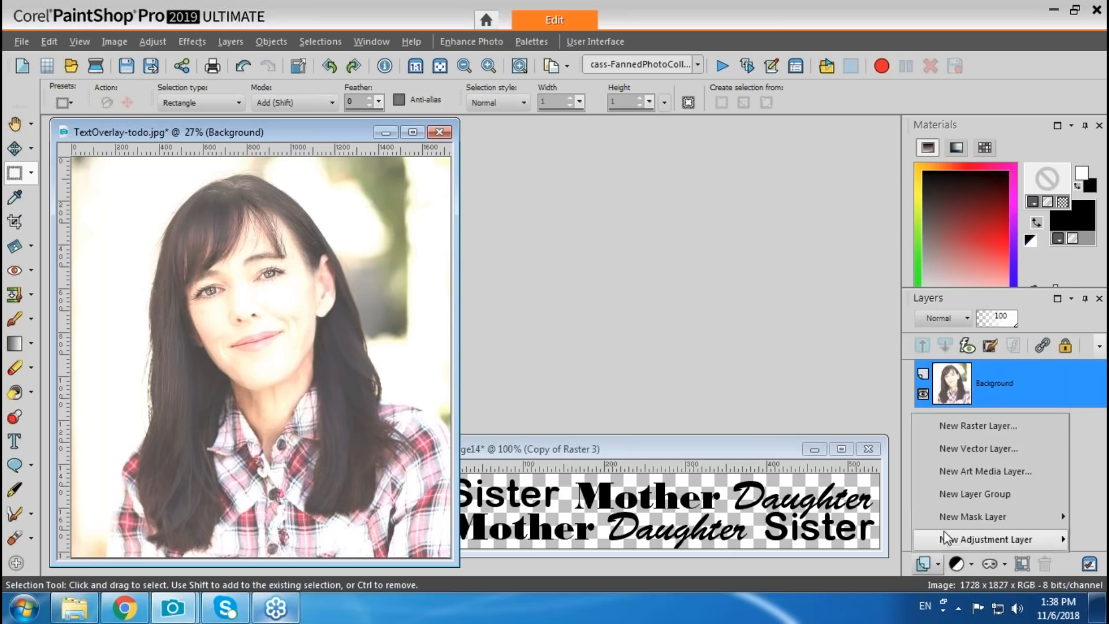
click(945, 428)
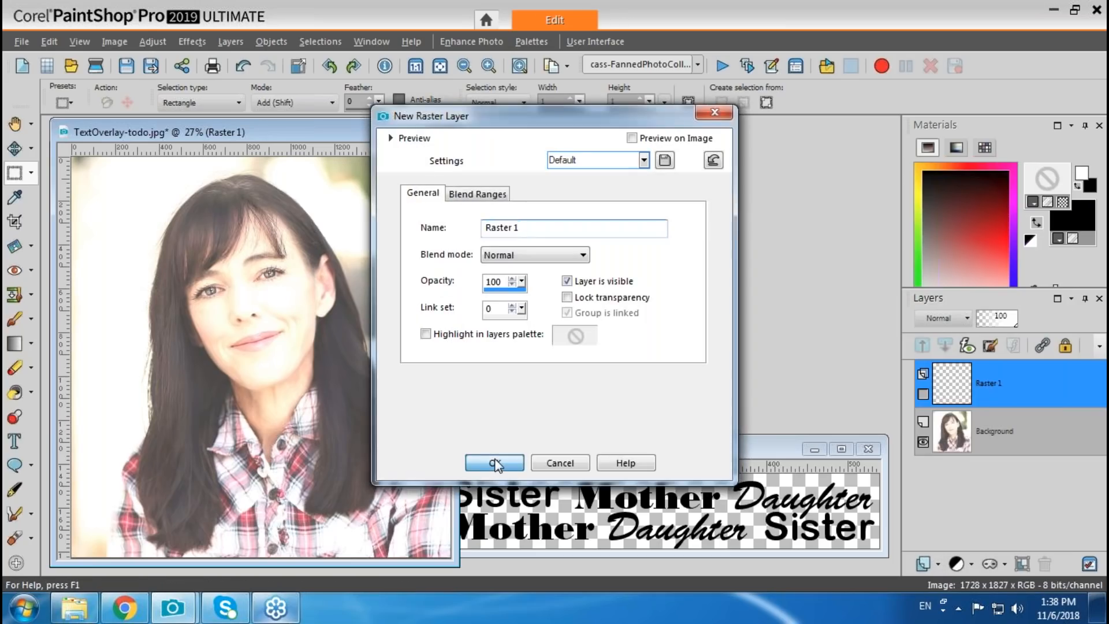
click(495, 463)
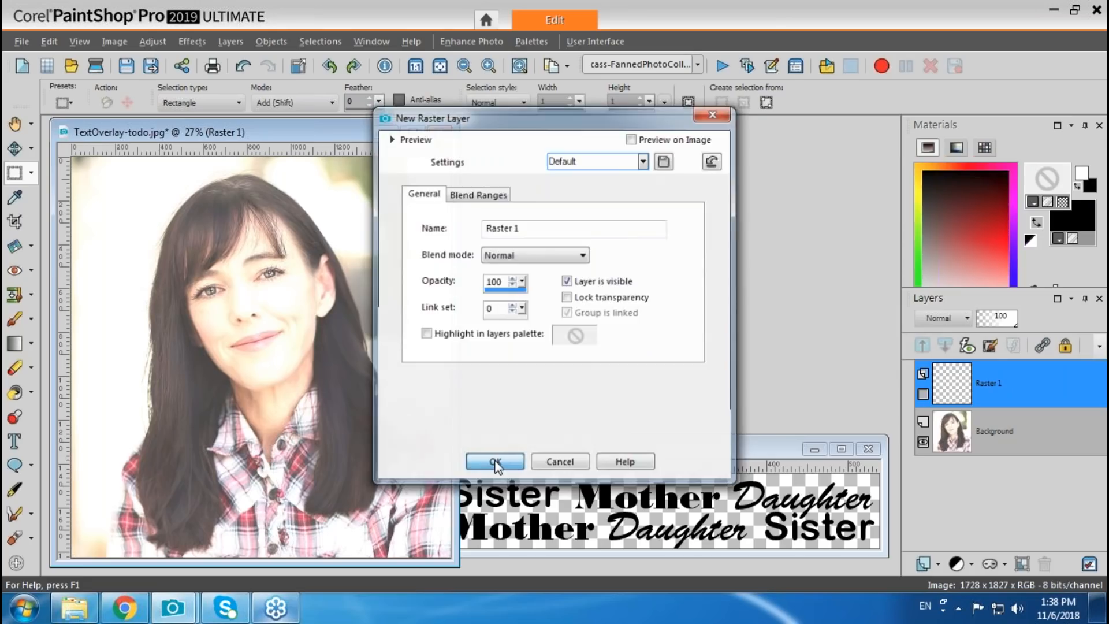
click(750, 446)
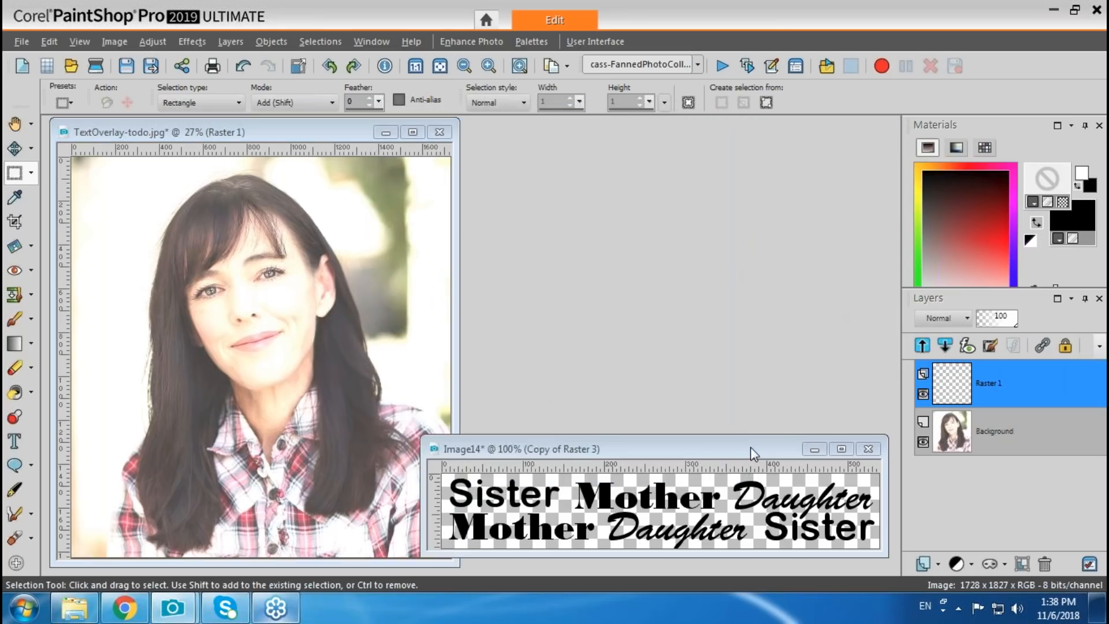
click(332, 134)
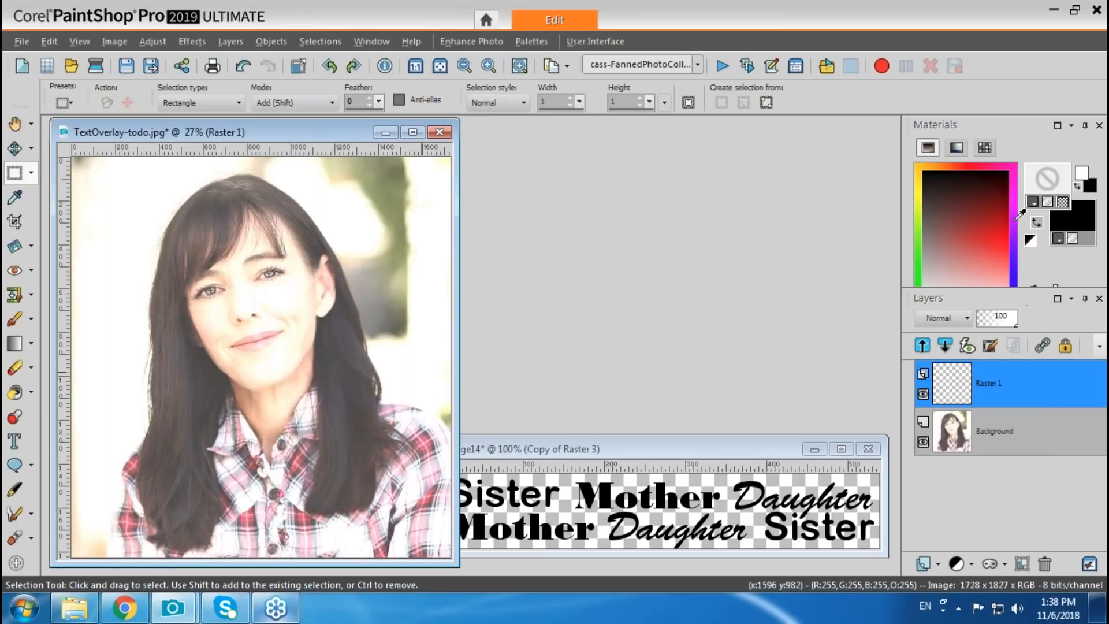
Step: Switch the foreground material to a pattern and choose the open Image14 text strip as that pattern
click(1032, 202)
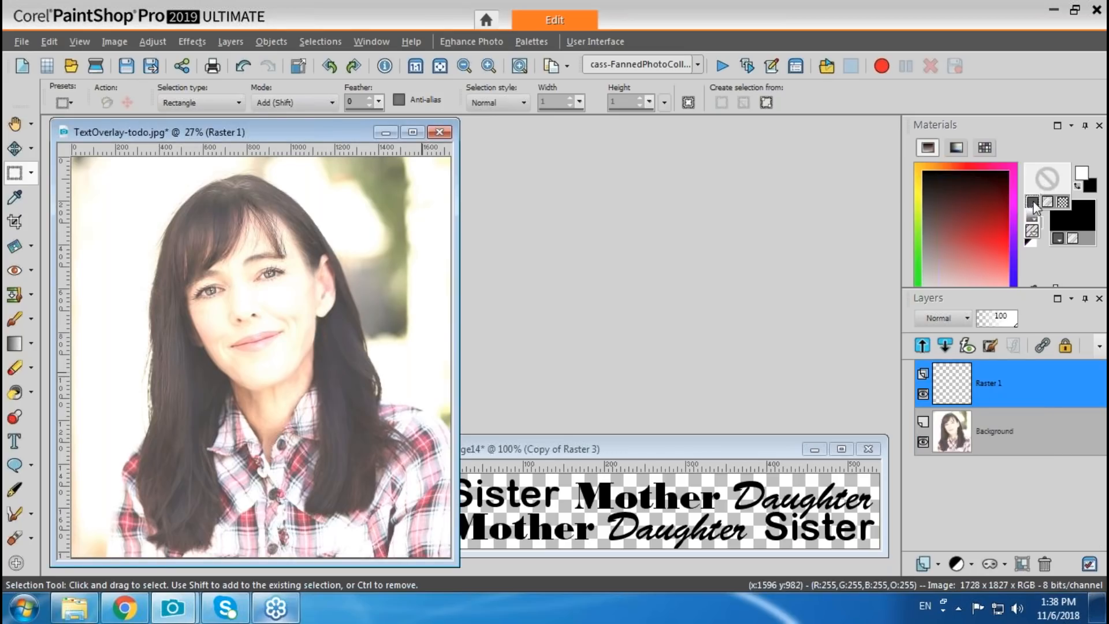
click(1032, 234)
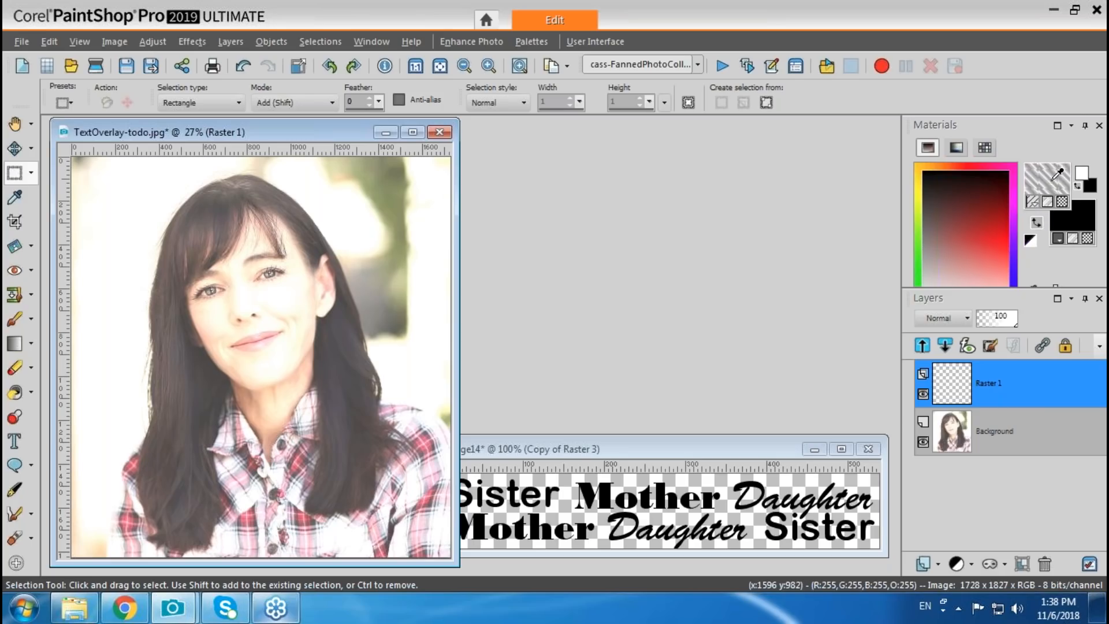
click(1045, 175)
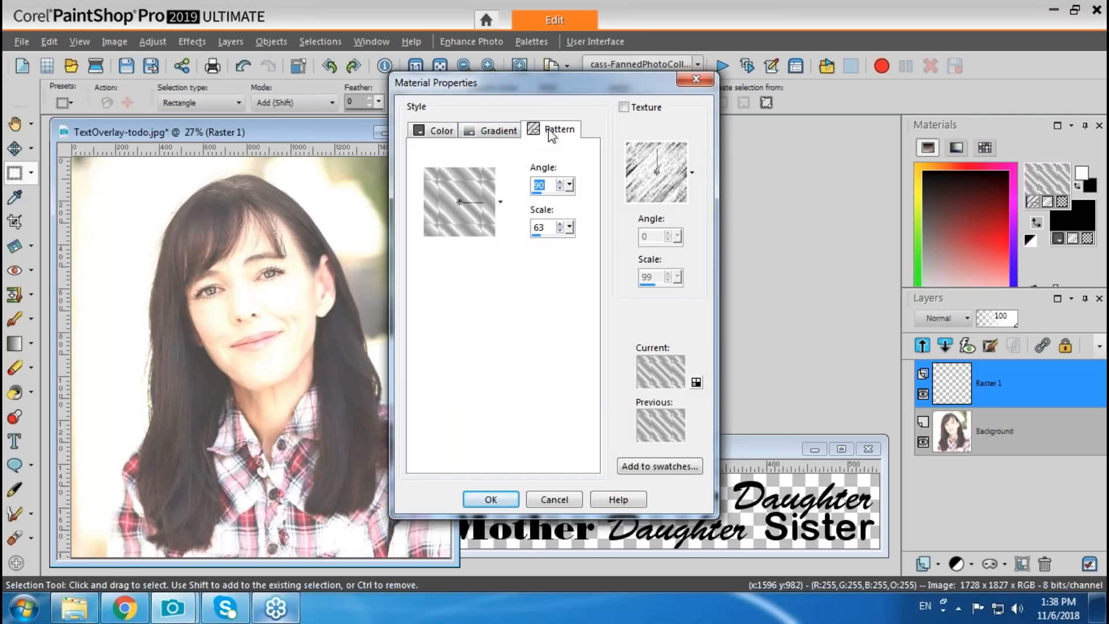
click(501, 202)
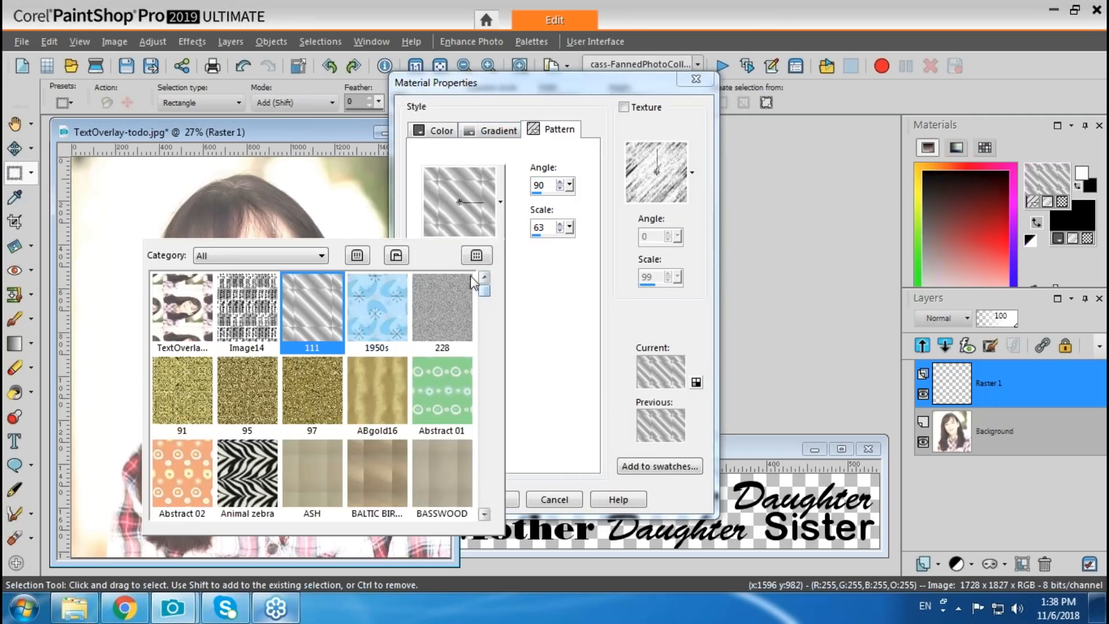
click(250, 328)
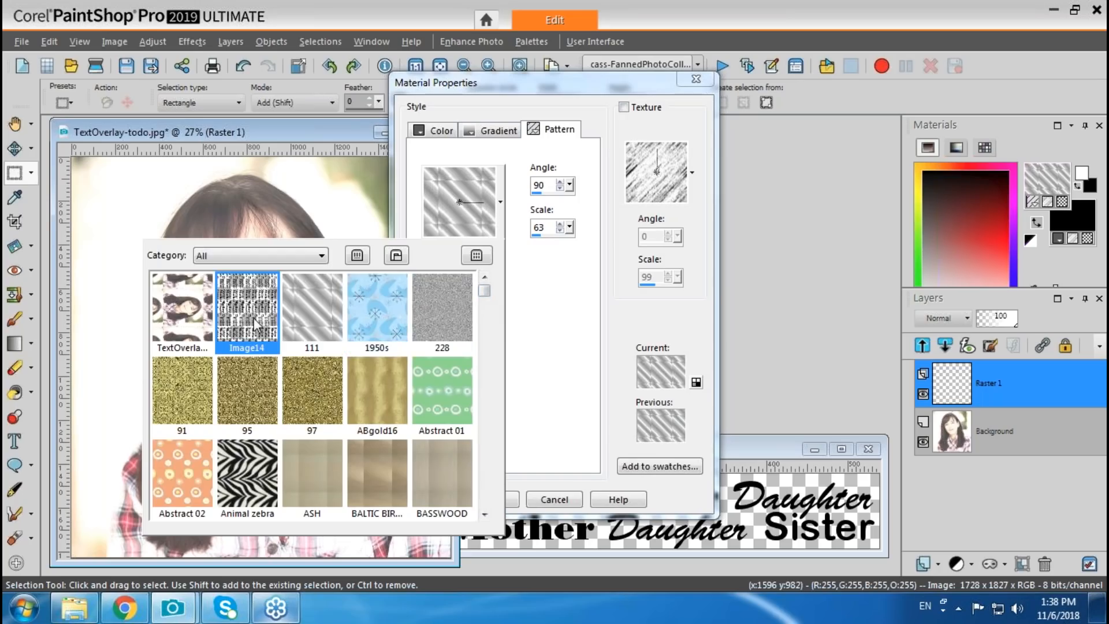
click(254, 318)
Step: Set the text pattern's angle to 0 and its scale to 75, and apply the material
double_click(543, 186)
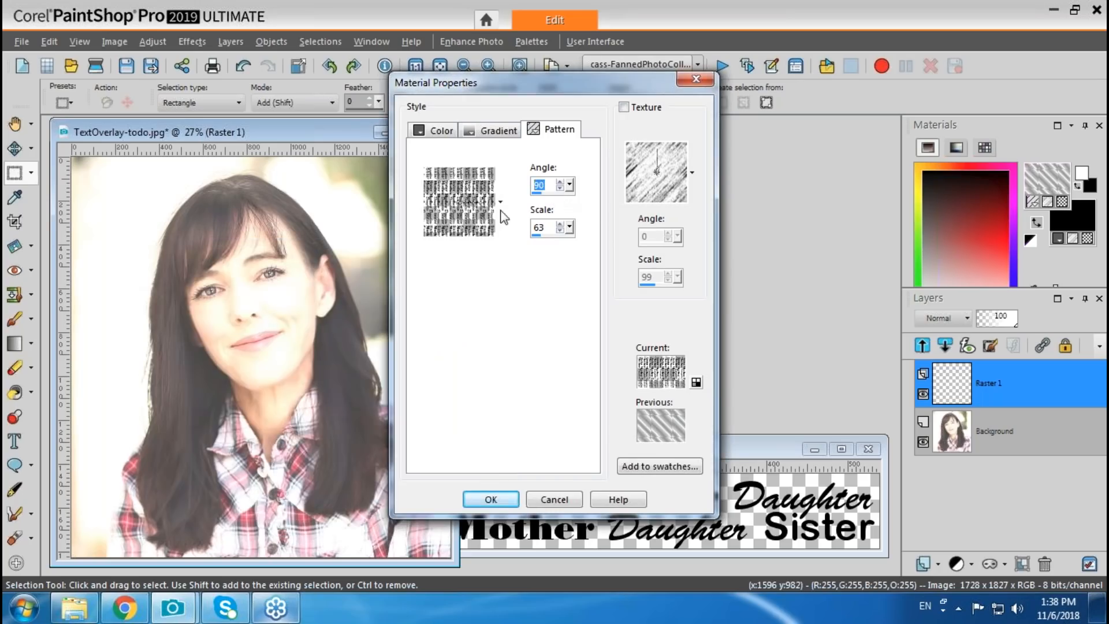
text(0)
drag(545, 228, 531, 233)
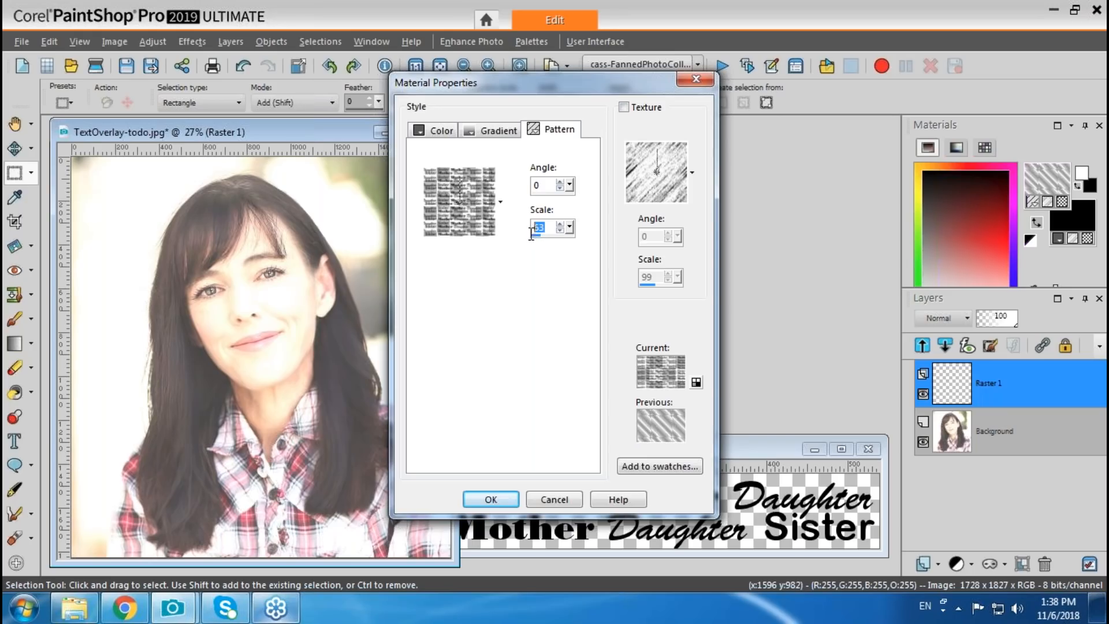
text(75)
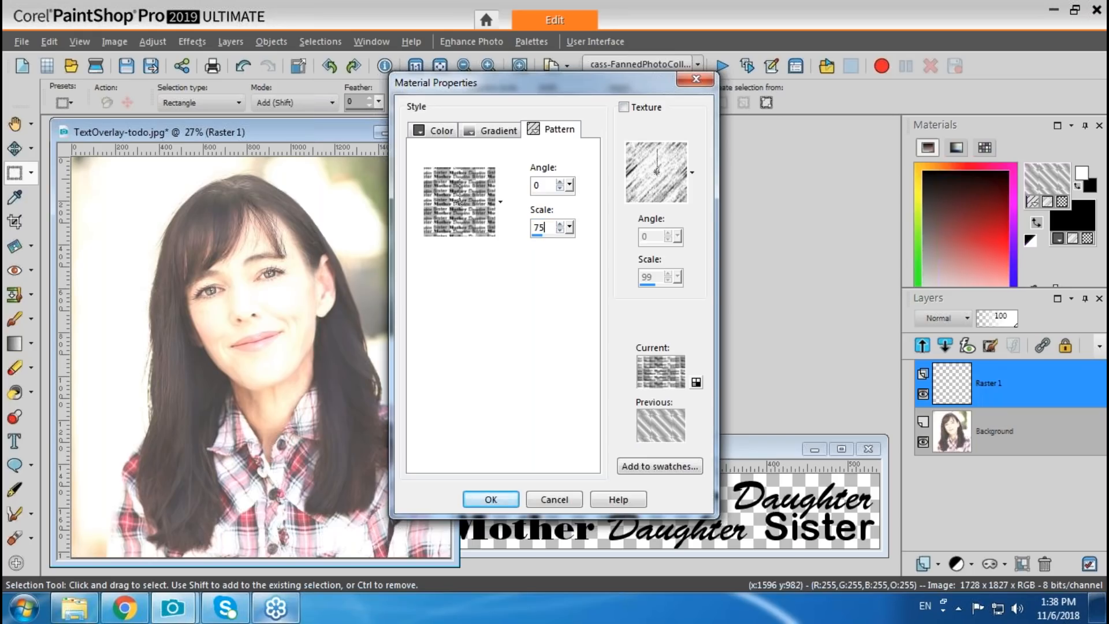
click(492, 500)
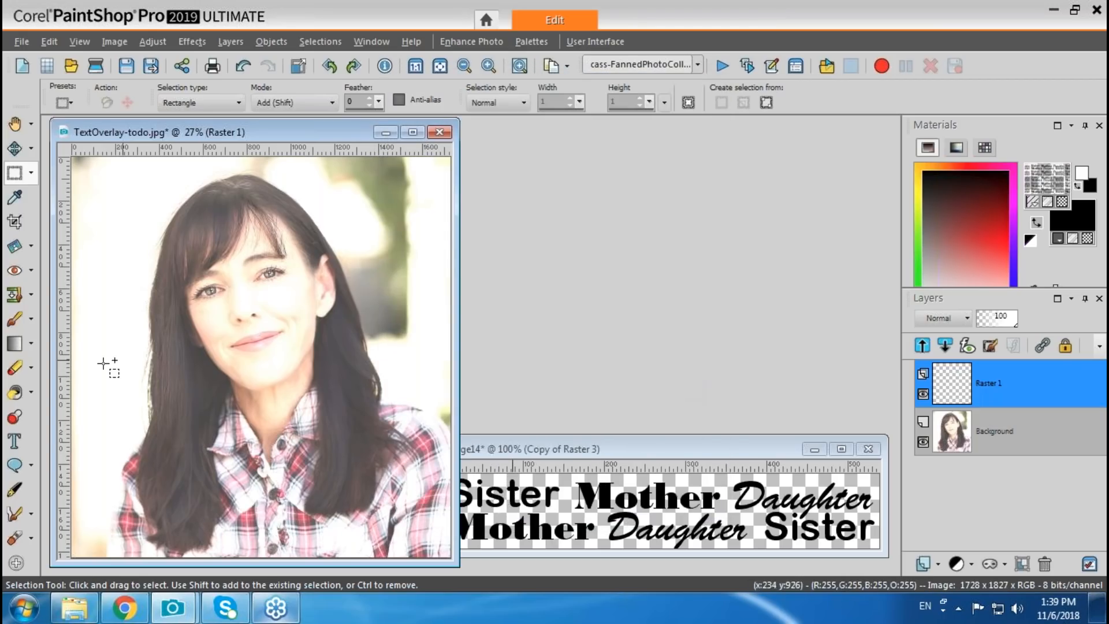
Step: Flood fill the Raster 1 layer with the text pattern and set the layer's blend mode to Burn
click(14, 396)
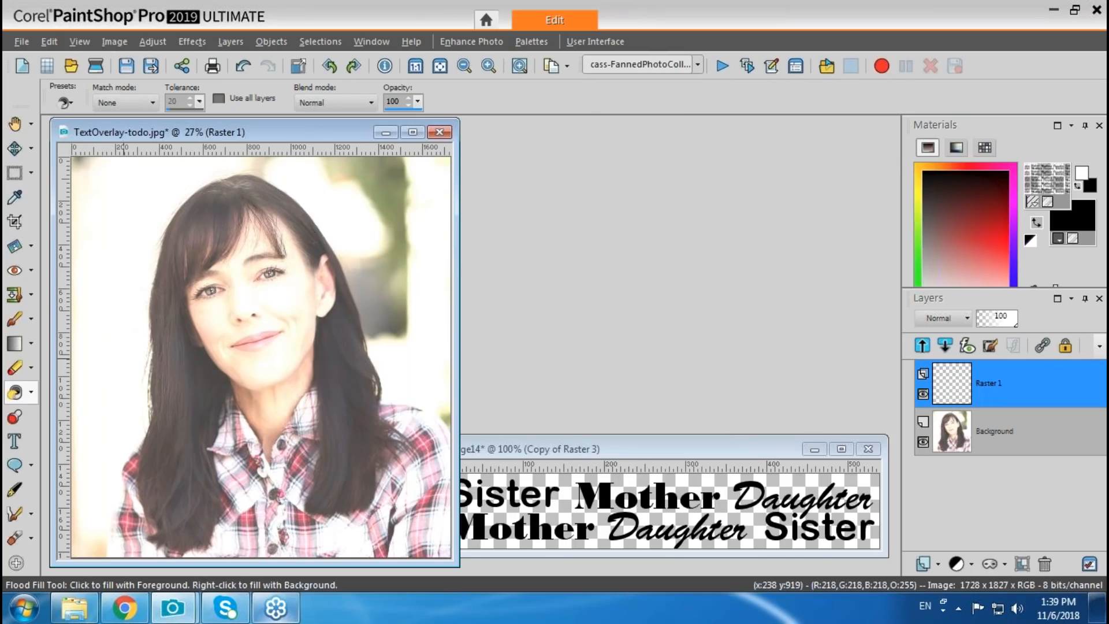
click(124, 357)
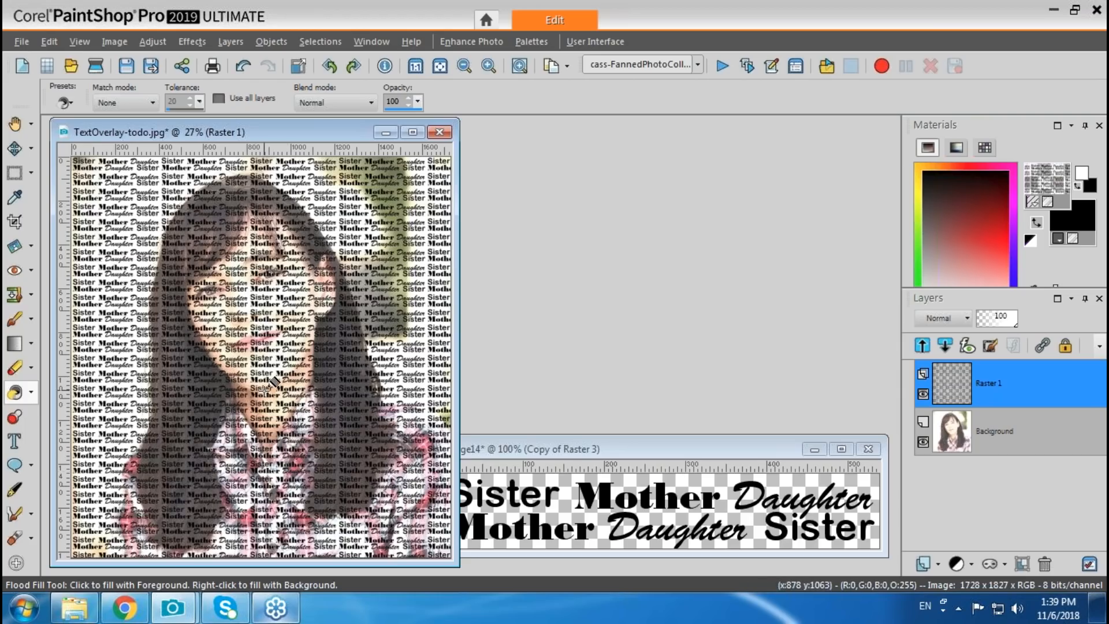
click(968, 319)
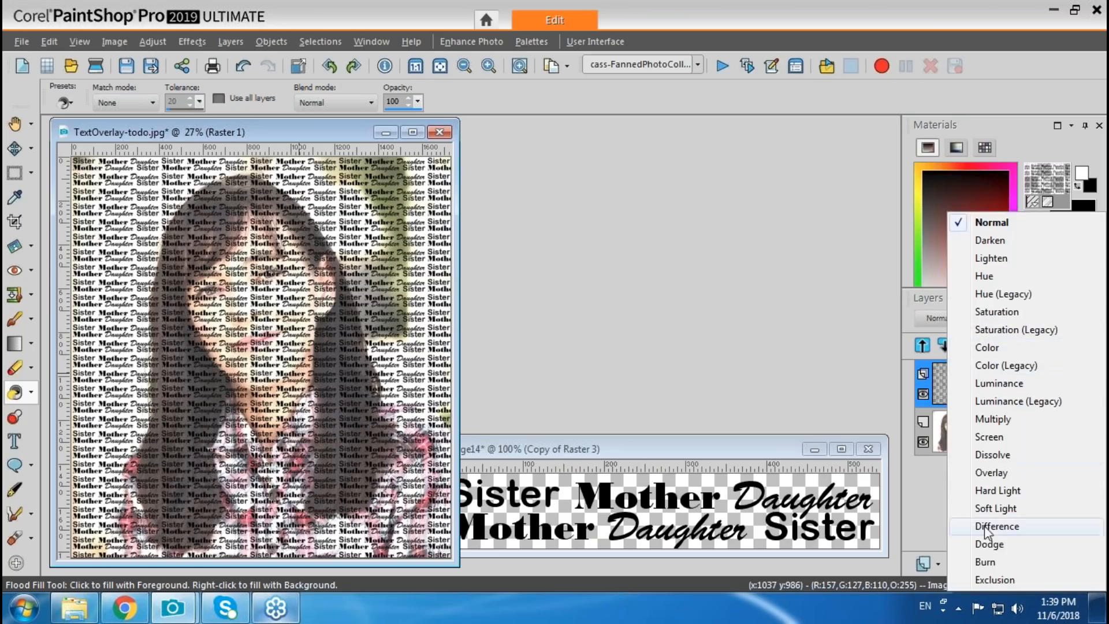
click(988, 561)
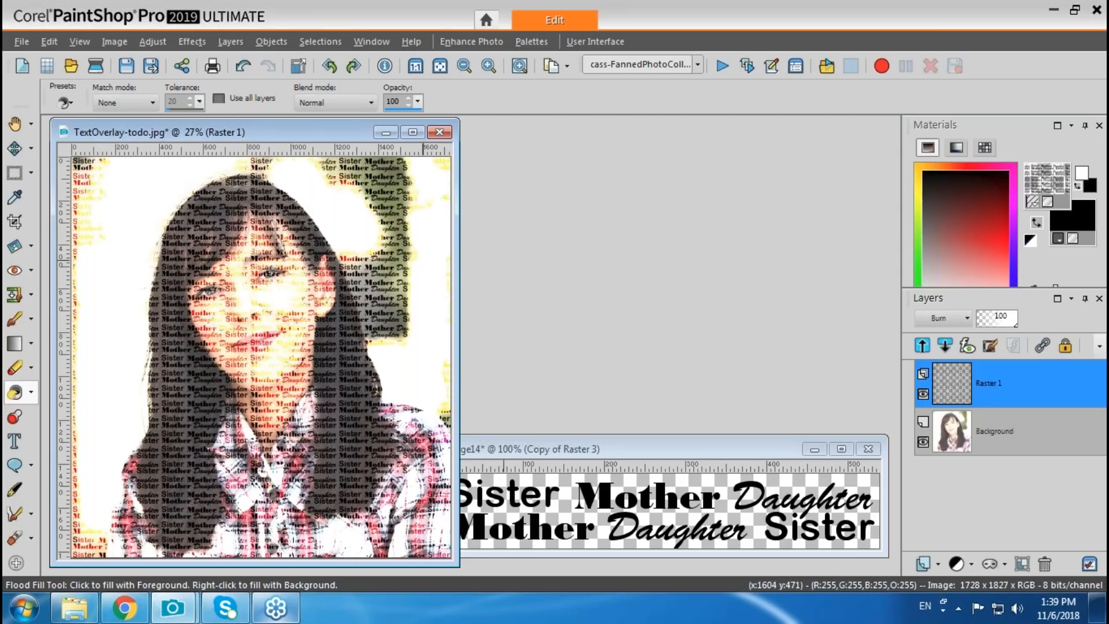
drag(337, 131, 352, 131)
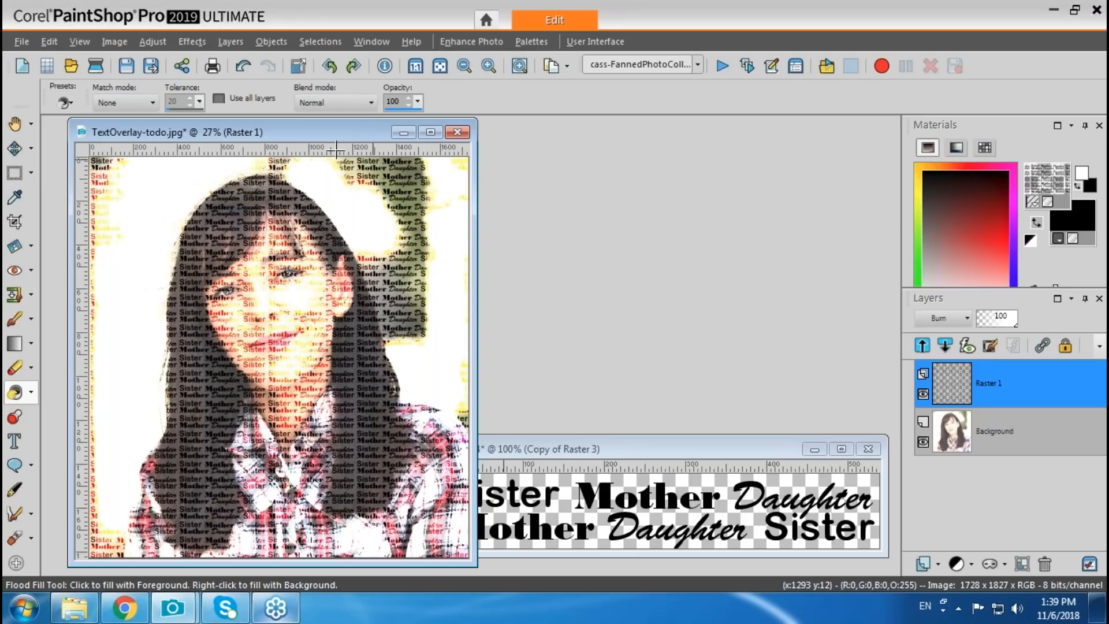
Step: Set the foreground text pattern's angle to 45 and apply the material
click(617, 449)
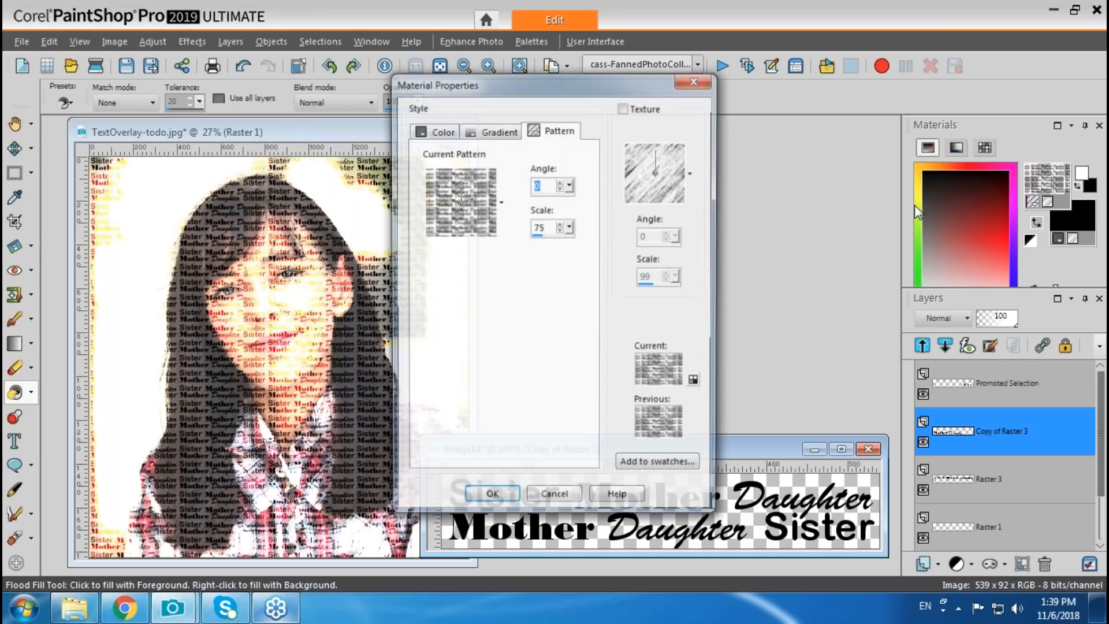
text(45)
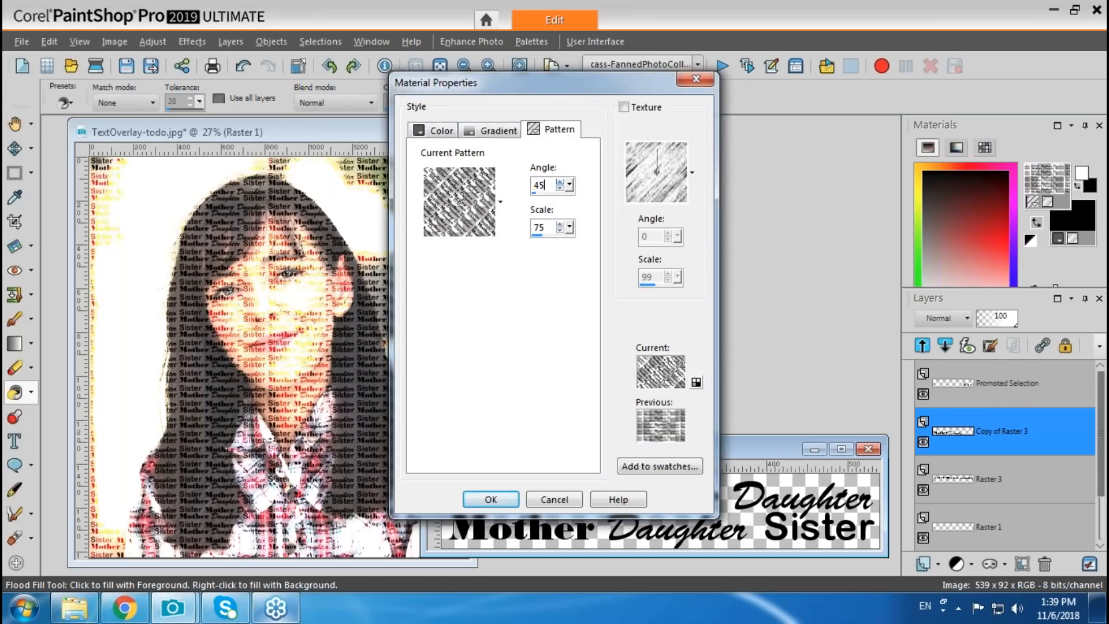
click(499, 499)
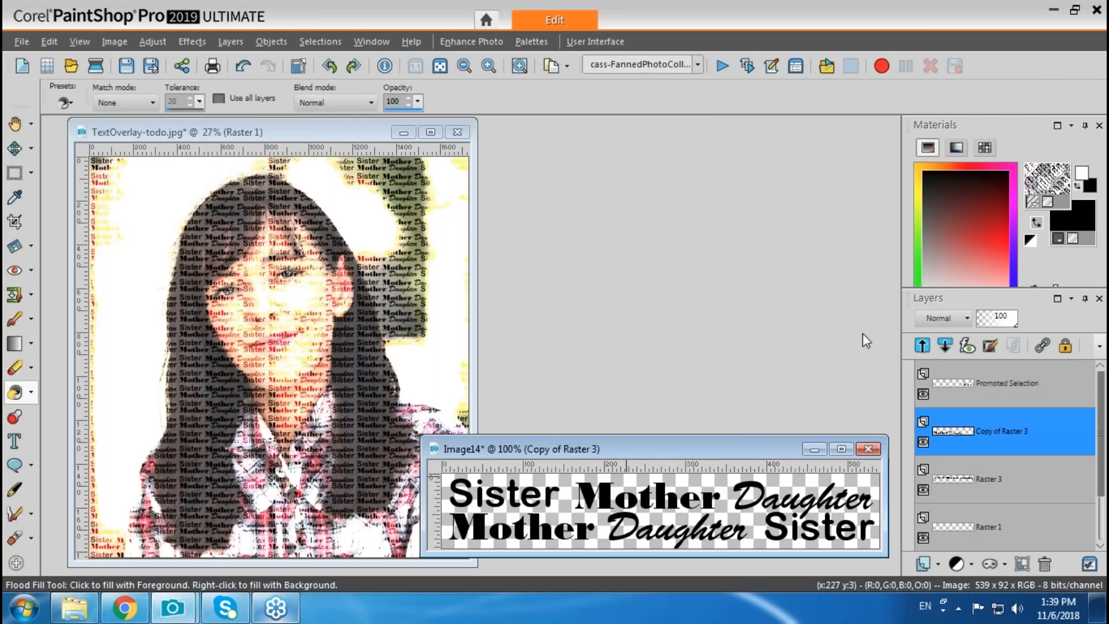
Step: Add a new raster layer with default settings above Raster 1 in TextOverlay-todo.jpg and flood fill it with the angled text pattern
click(361, 132)
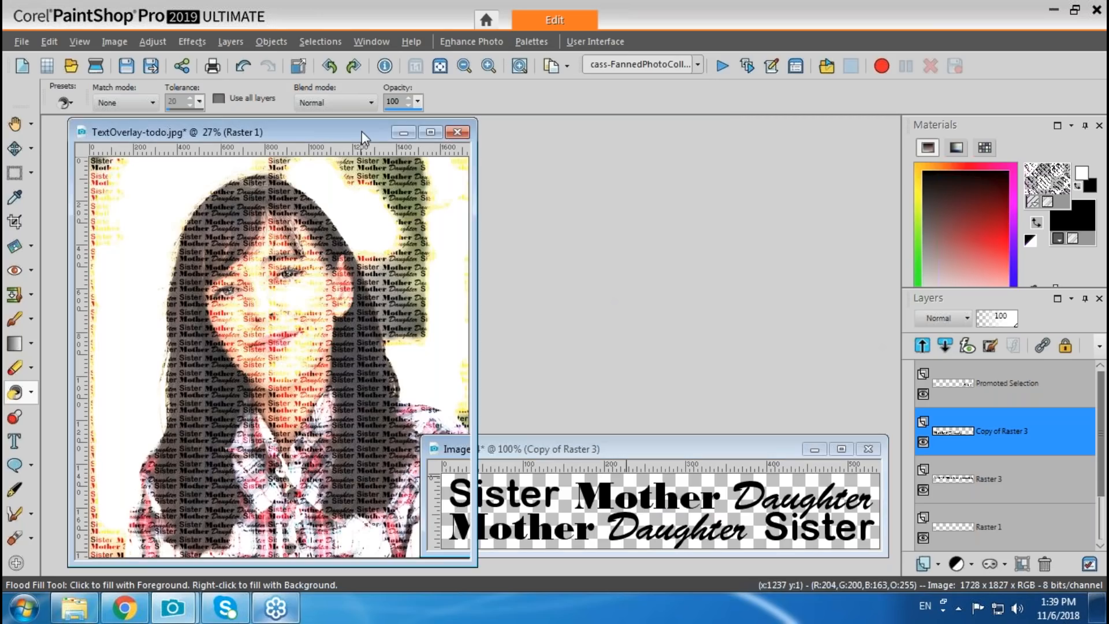
click(924, 564)
click(944, 427)
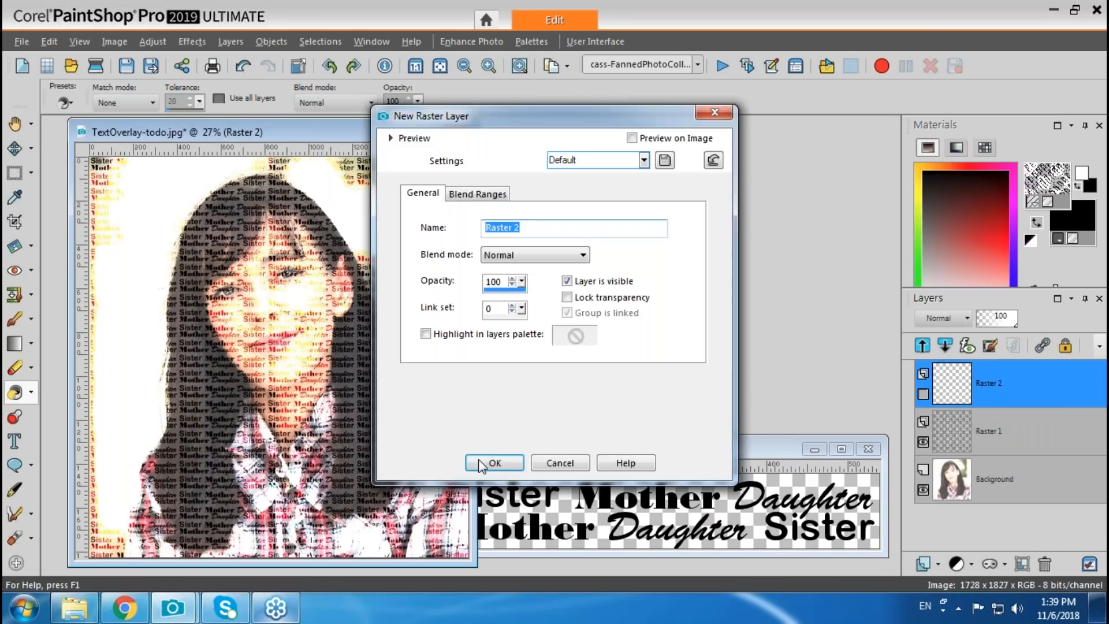
click(480, 463)
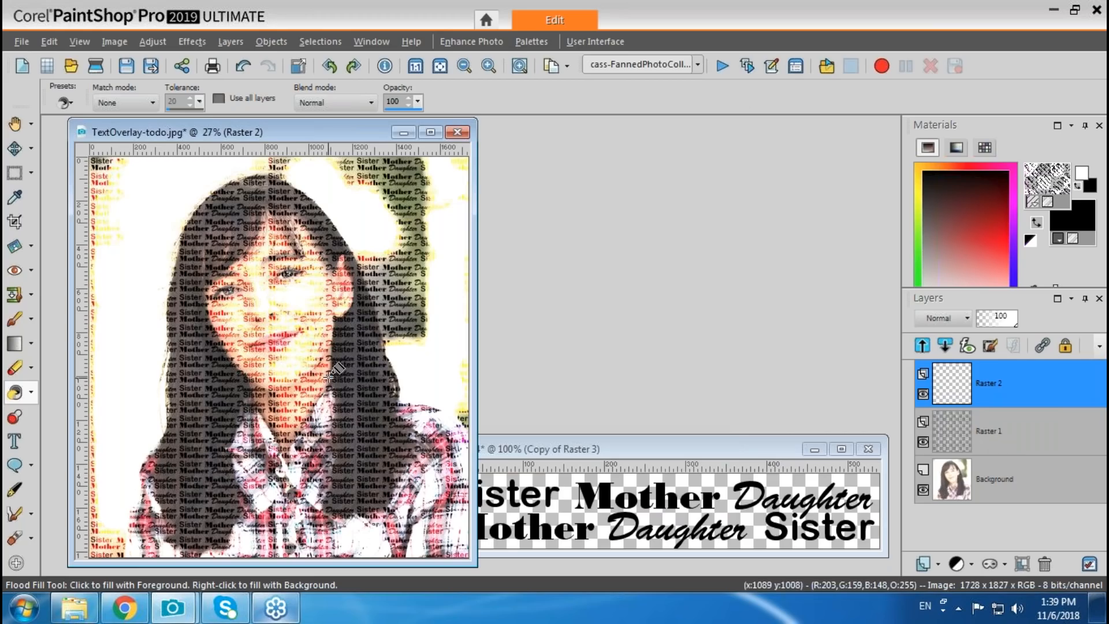
click(331, 428)
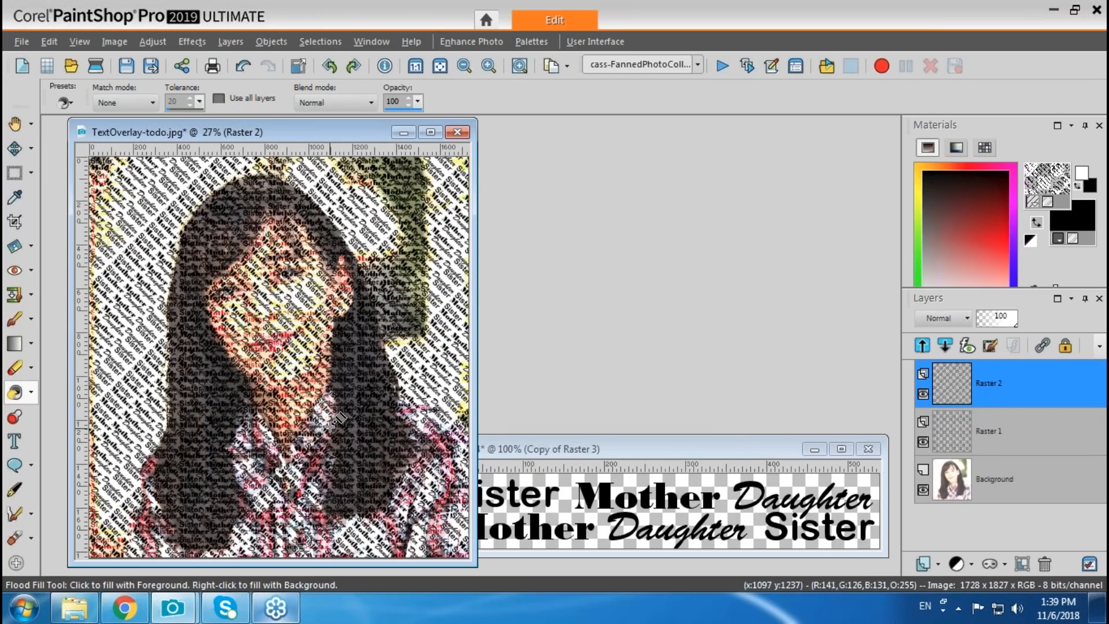
Step: Try the Burn, Overlay, Multiply and Hard Light blend modes on the Raster 2 layer
click(947, 318)
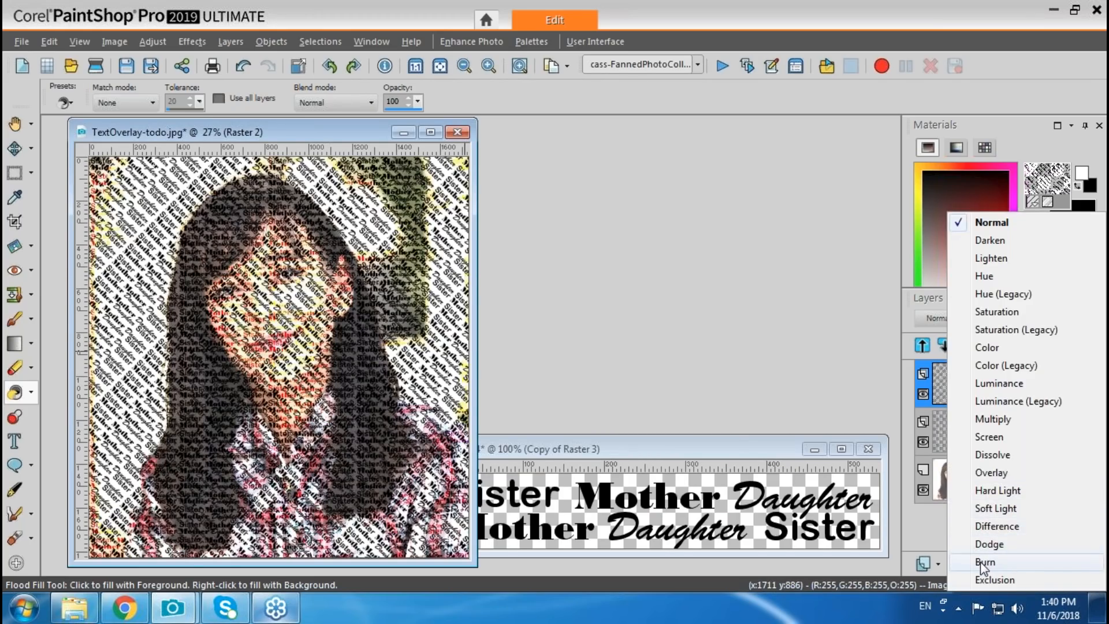
click(980, 561)
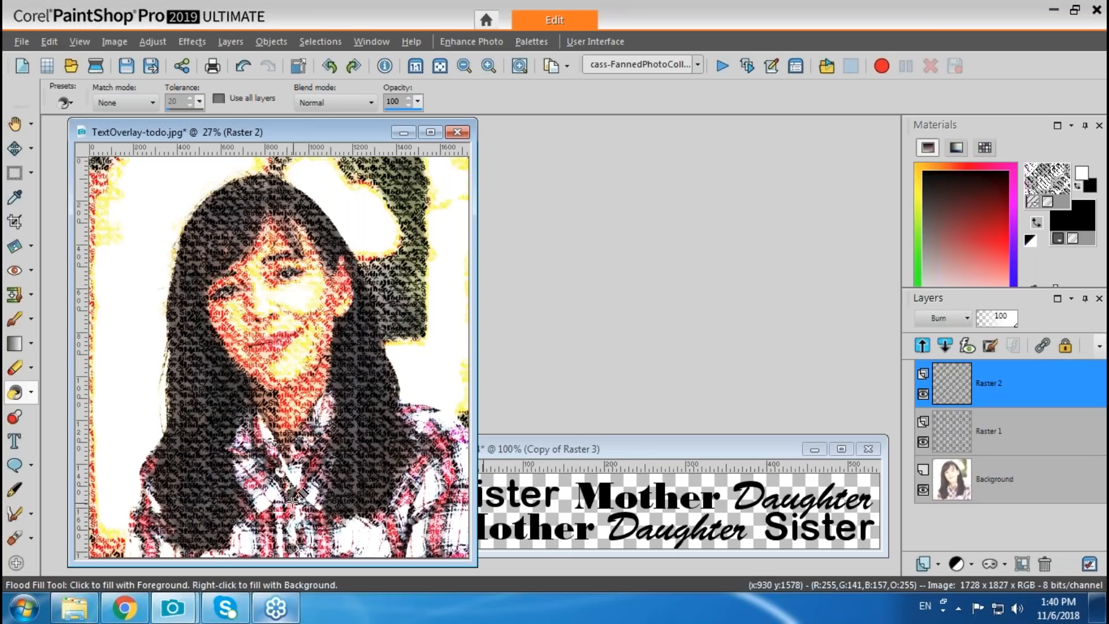
click(941, 318)
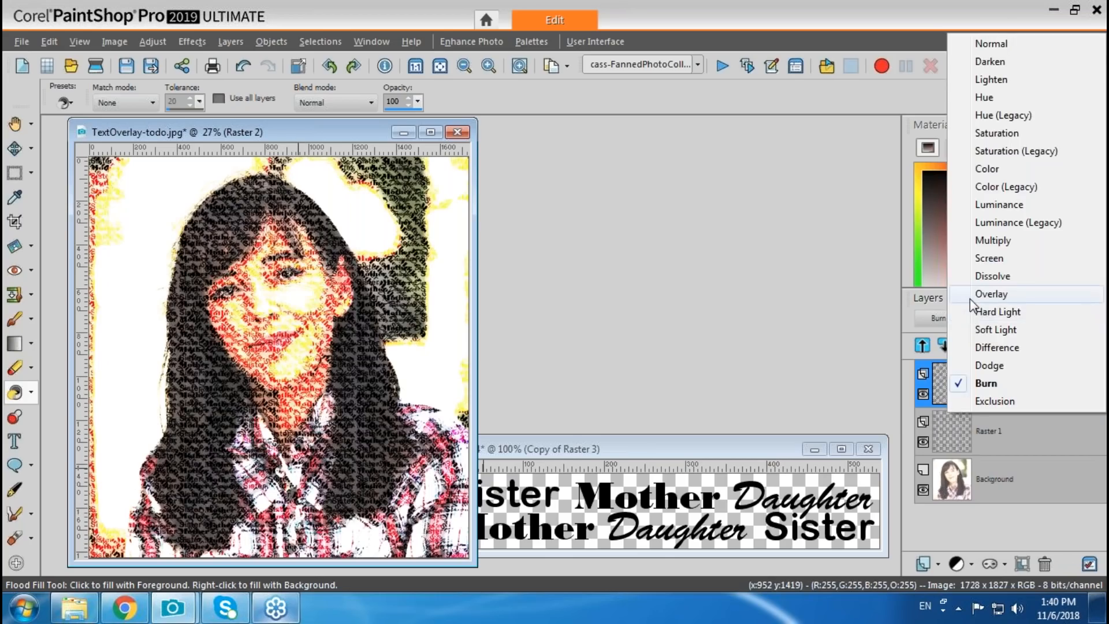
click(968, 296)
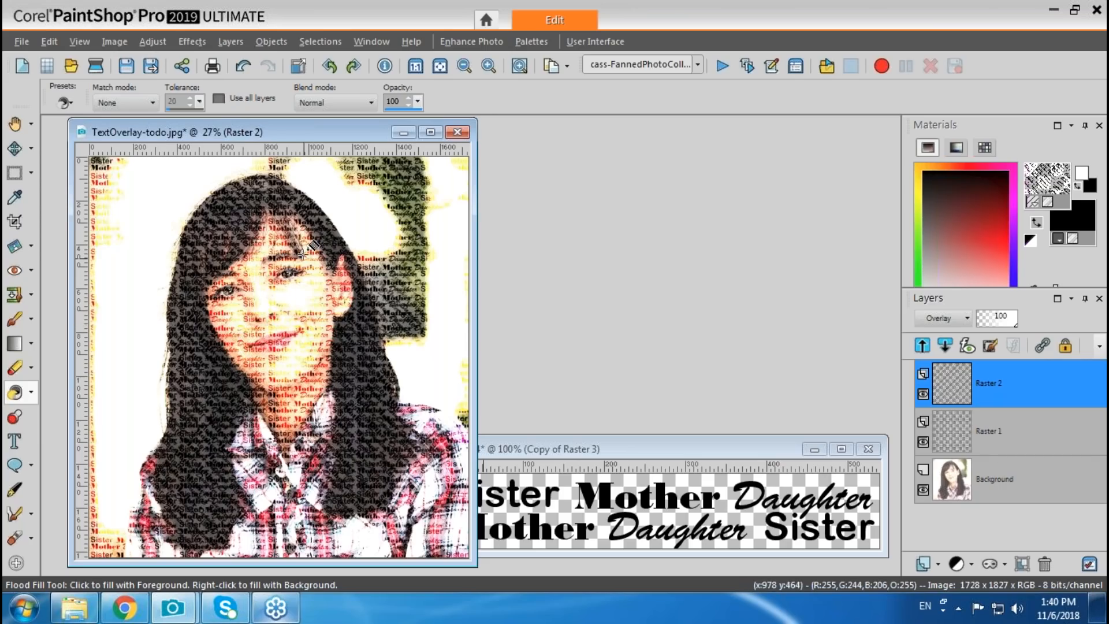
click(962, 317)
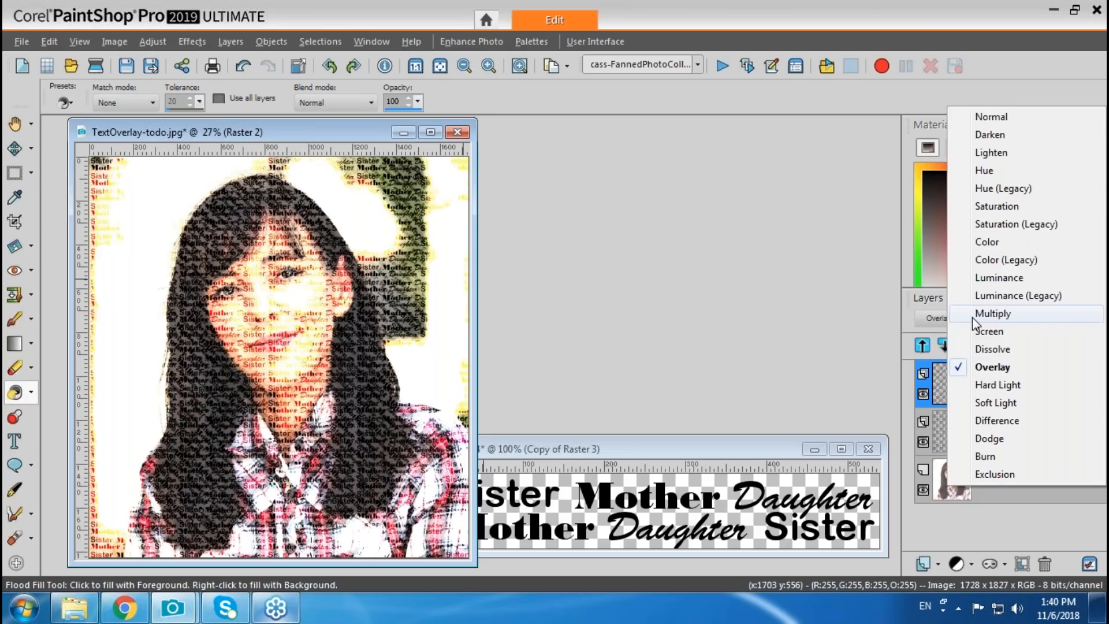
click(972, 317)
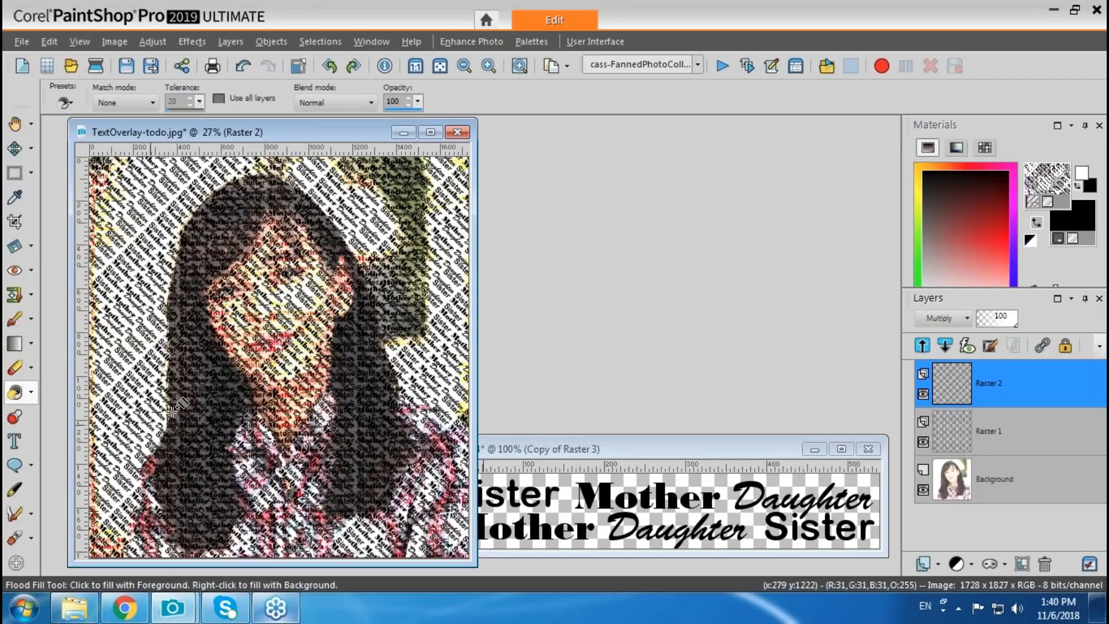
click(947, 318)
click(971, 431)
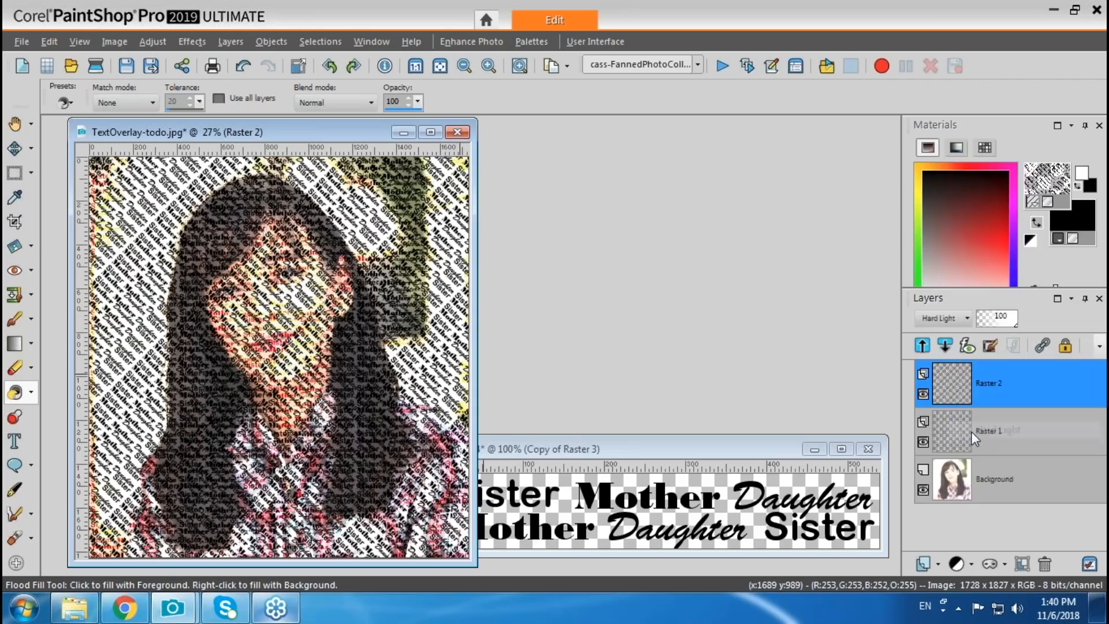
Step: Set the Raster 2 layer's blend mode to Soft Light
click(979, 376)
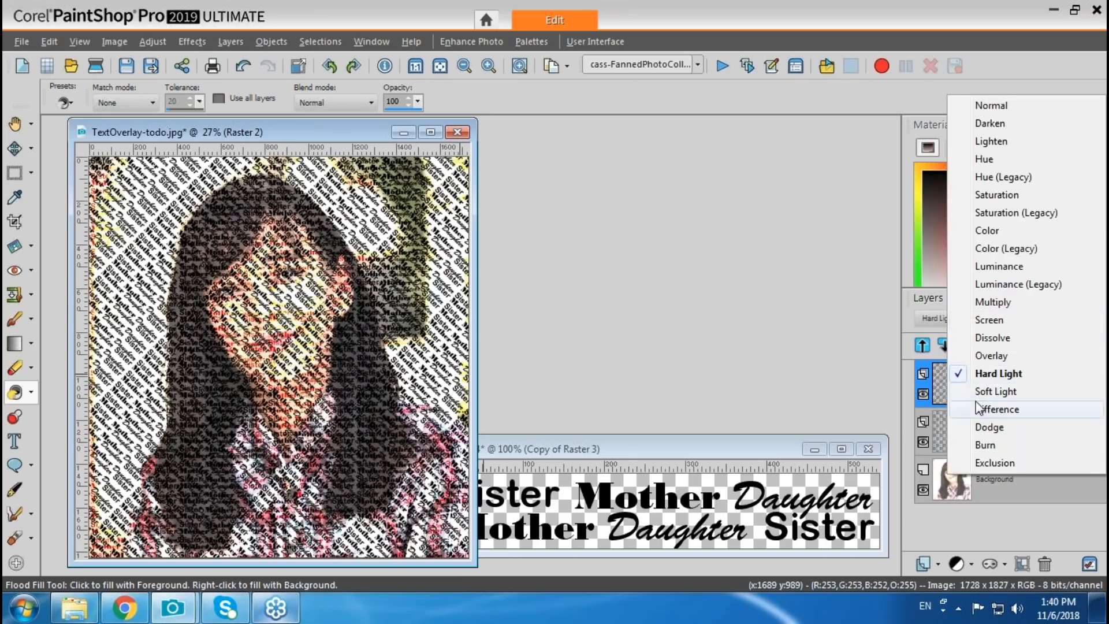
click(975, 391)
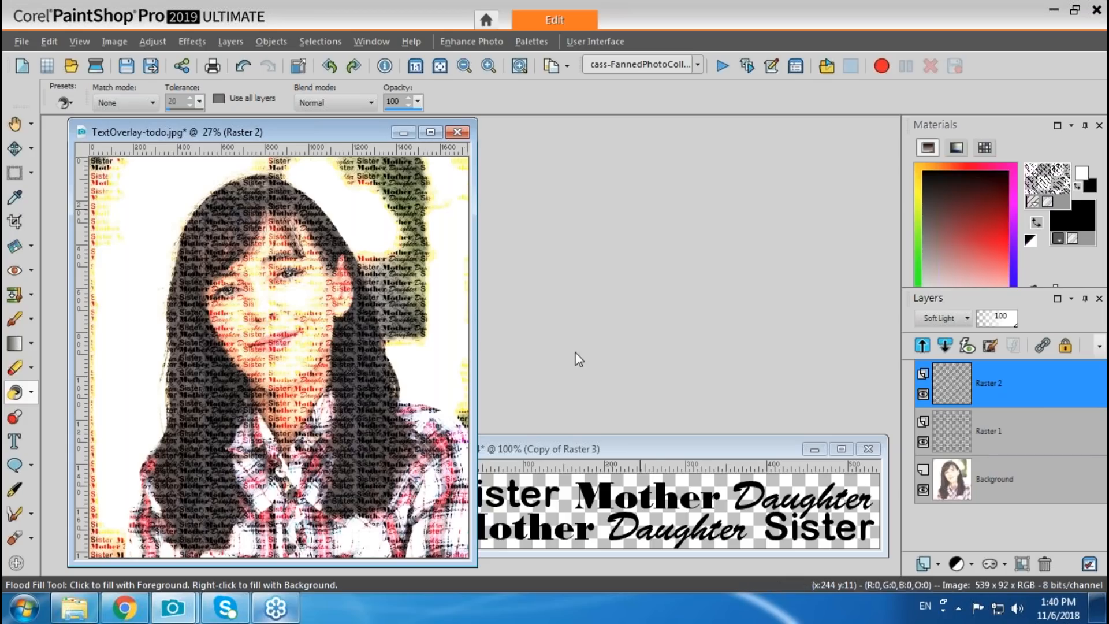
Step: Open the upoiupupoi.jpg portrait from the Supplies folder and place its window over the text overlay image
click(72, 68)
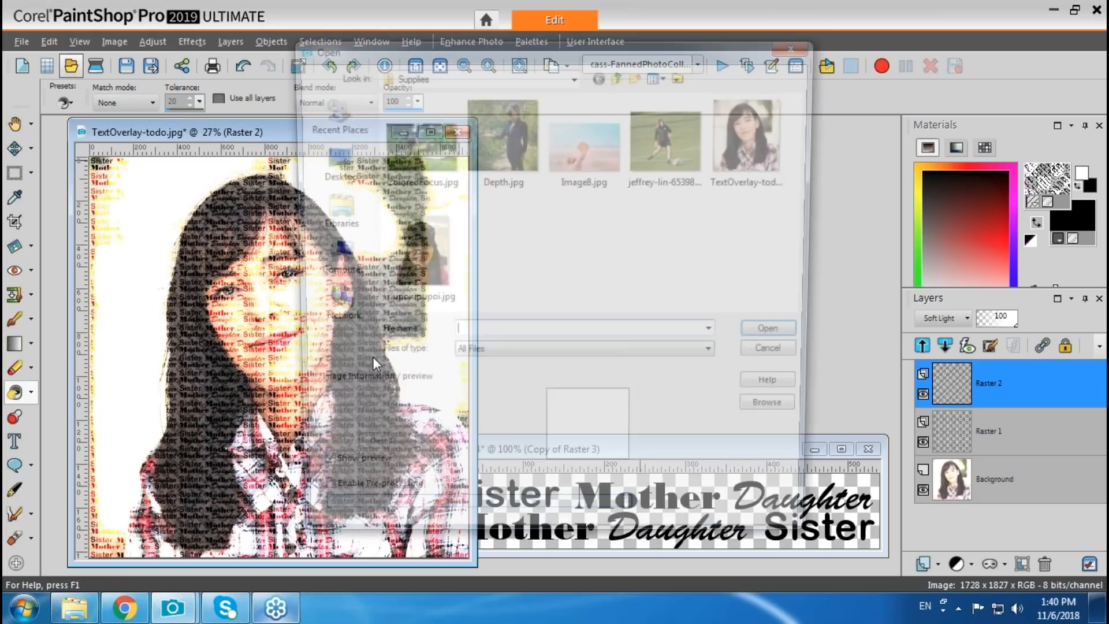
click(418, 269)
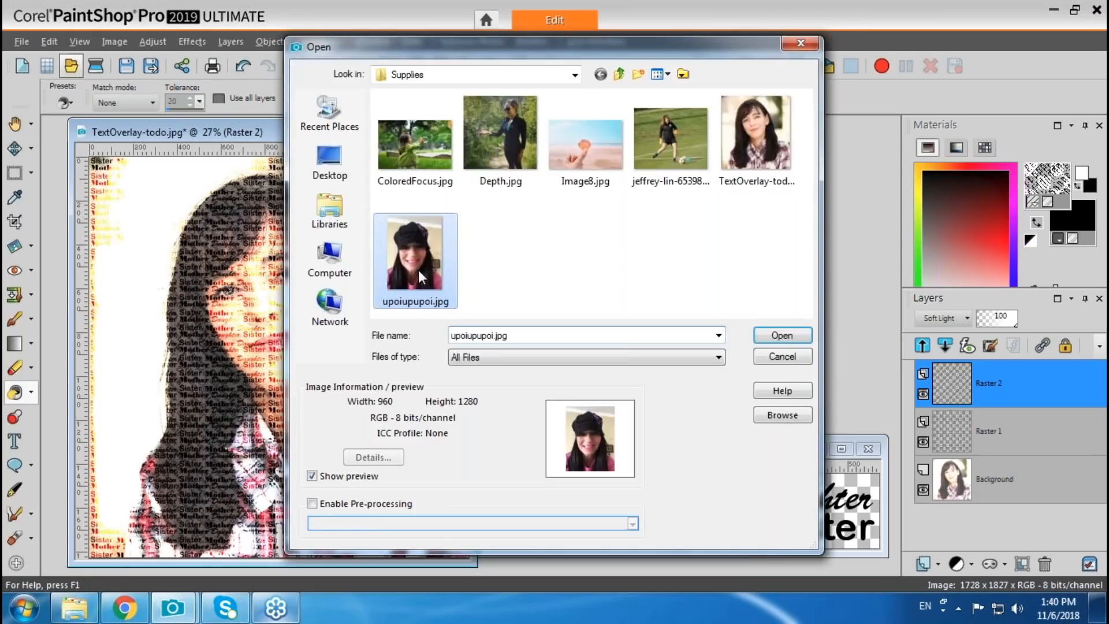
double_click(418, 269)
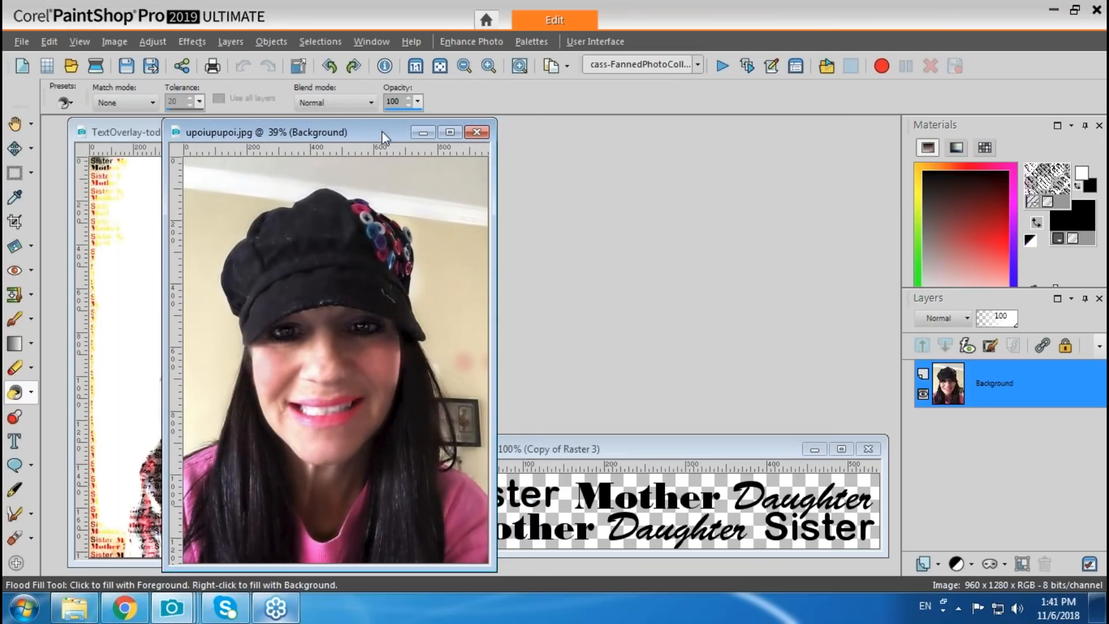
drag(382, 132, 335, 130)
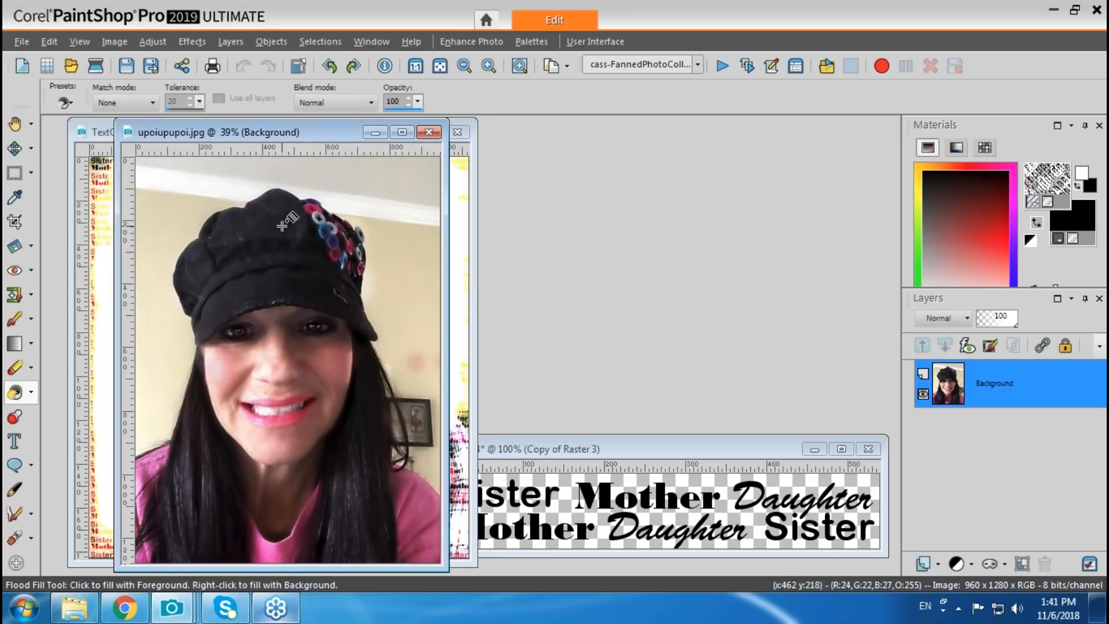
Step: Posterize the upoiupupoi.jpg portrait with Levels set to 3, comparing other level values before applying
click(184, 41)
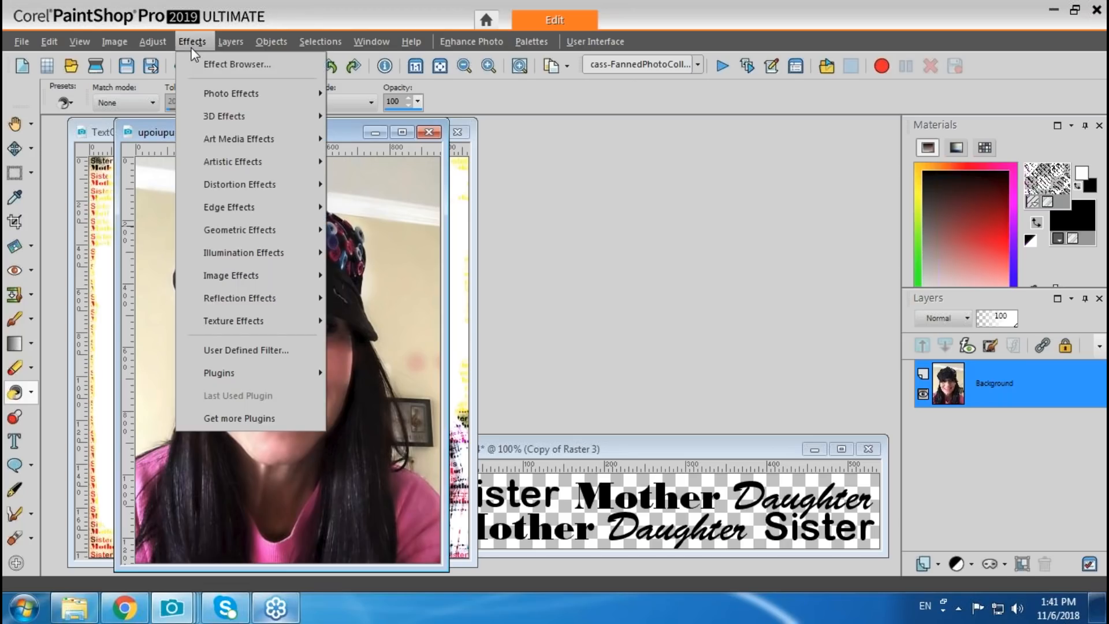
mouse_move(242, 161)
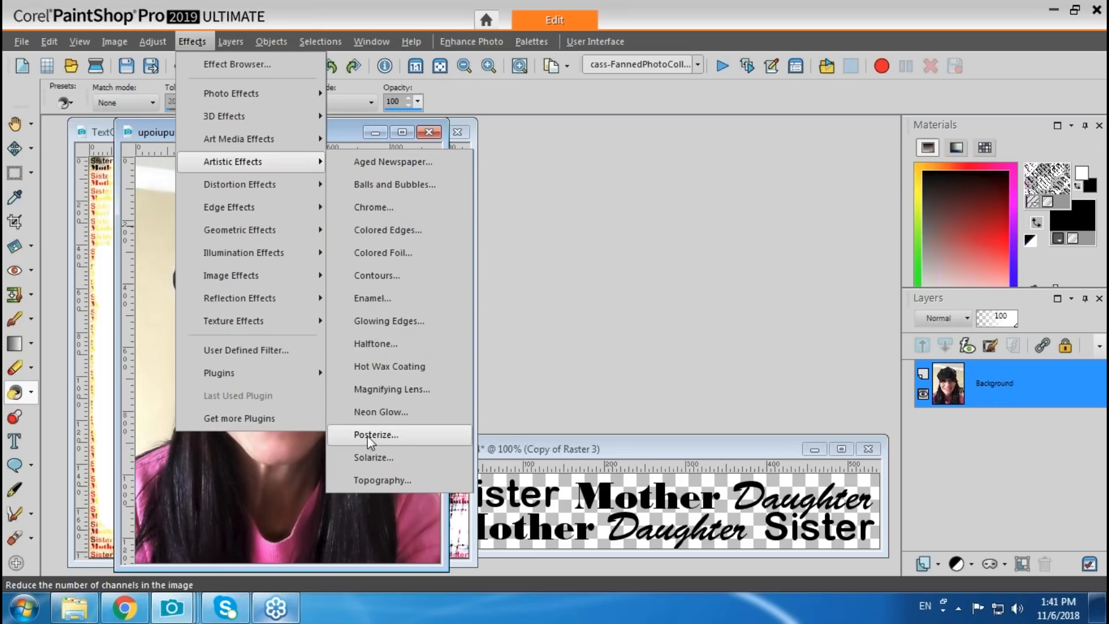
click(387, 435)
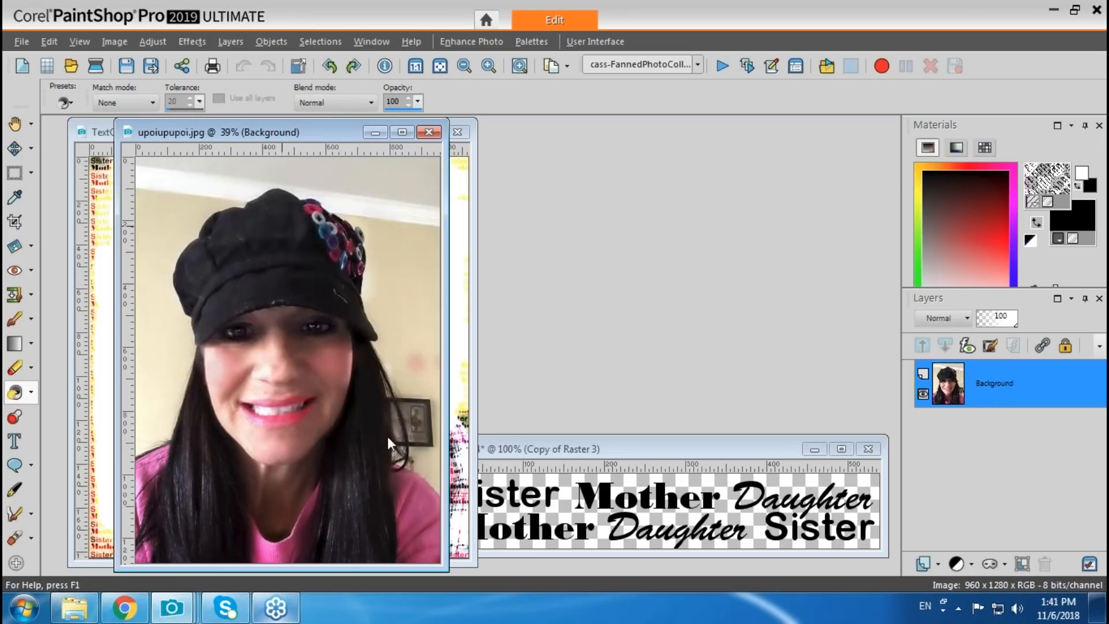
drag(779, 252, 640, 207)
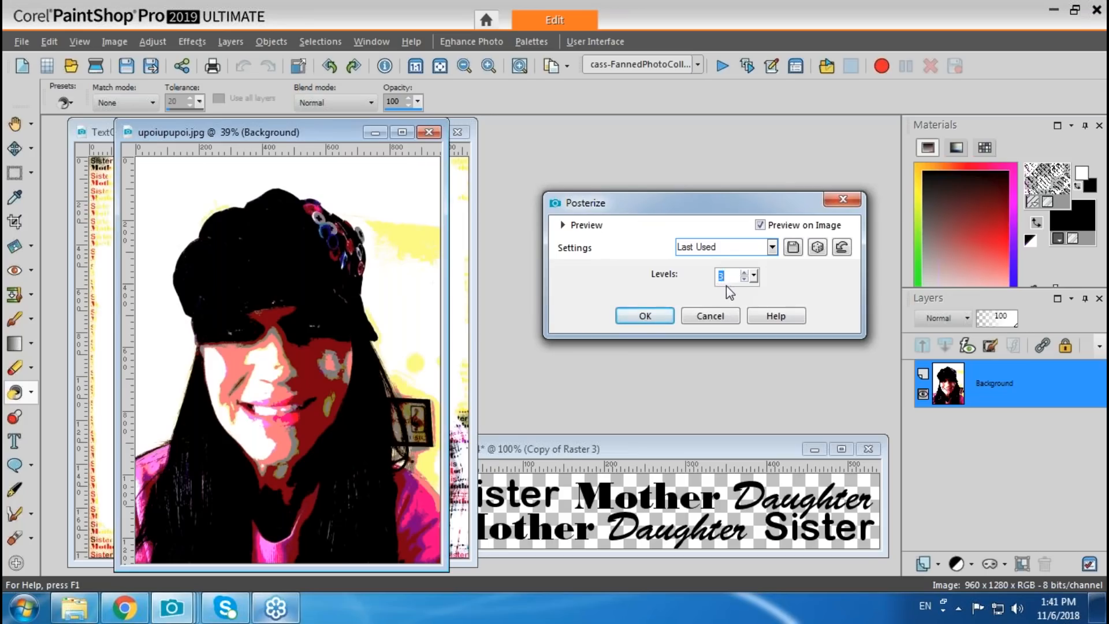
text(63)
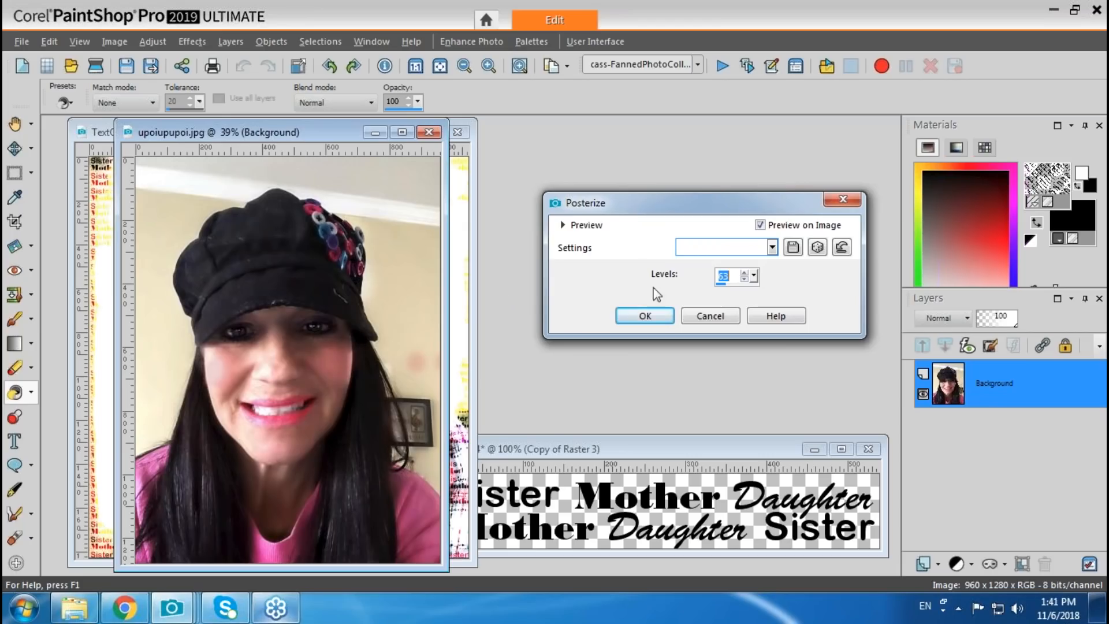
click(717, 284)
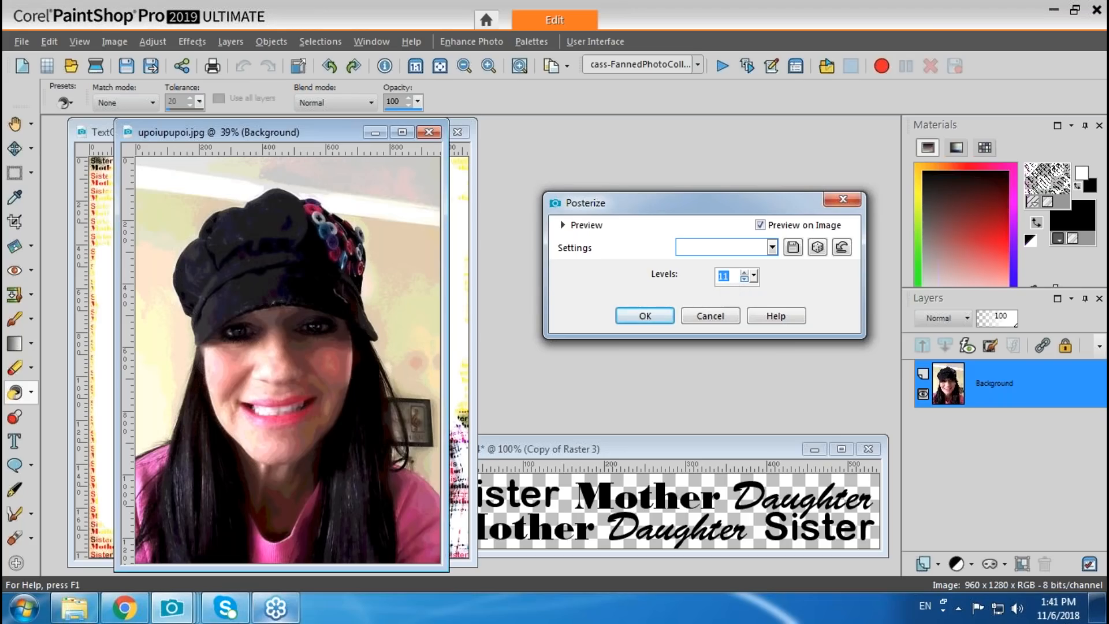
text(2)
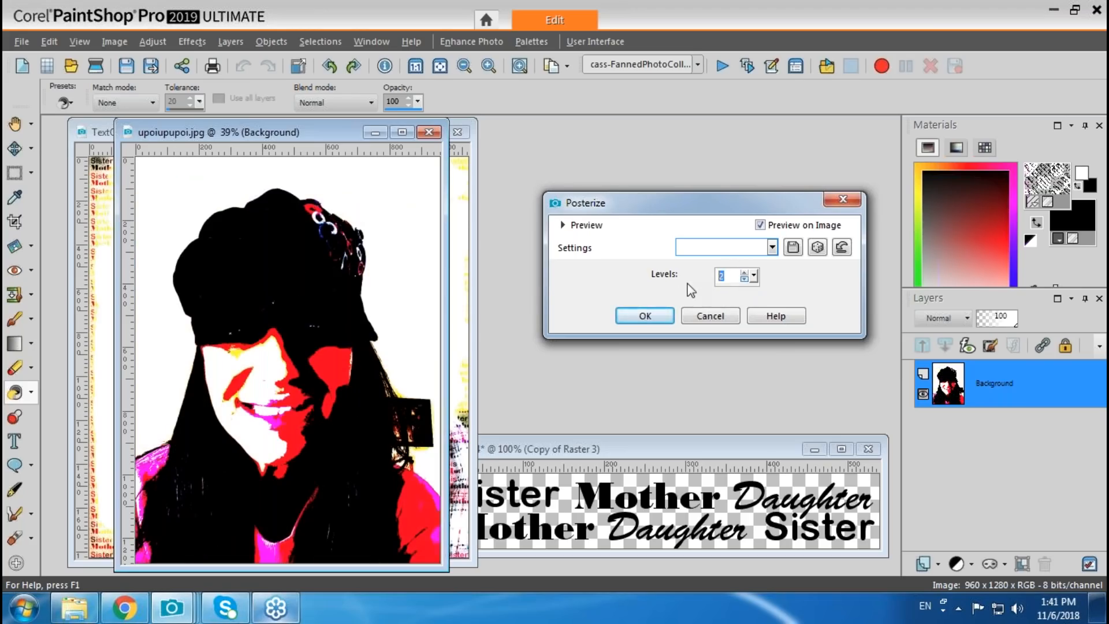
text(3)
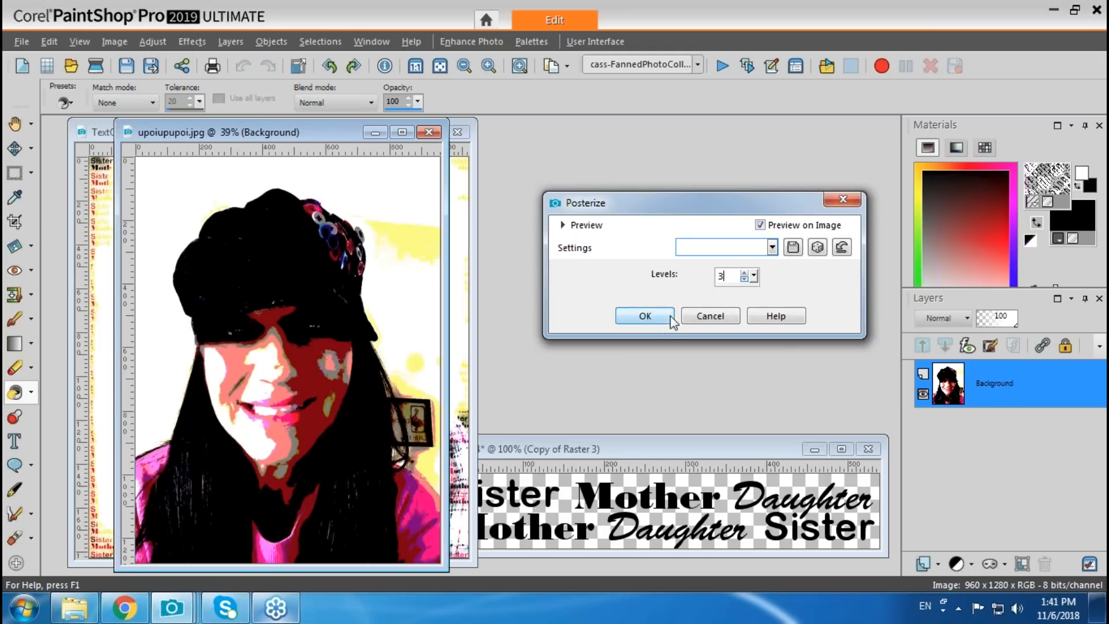
click(743, 273)
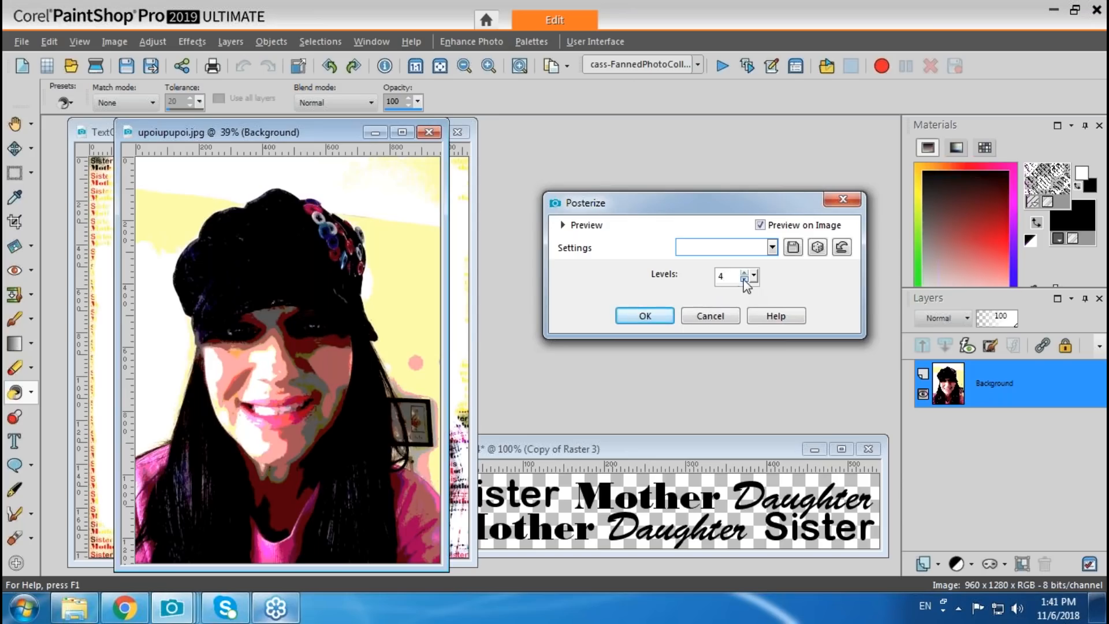
click(743, 280)
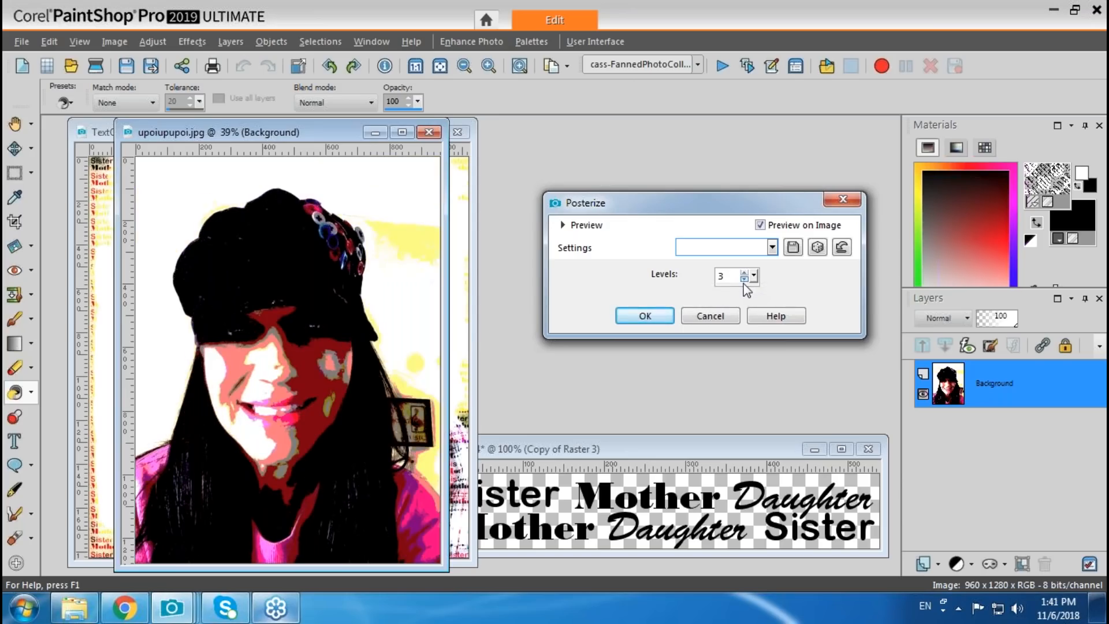
click(644, 318)
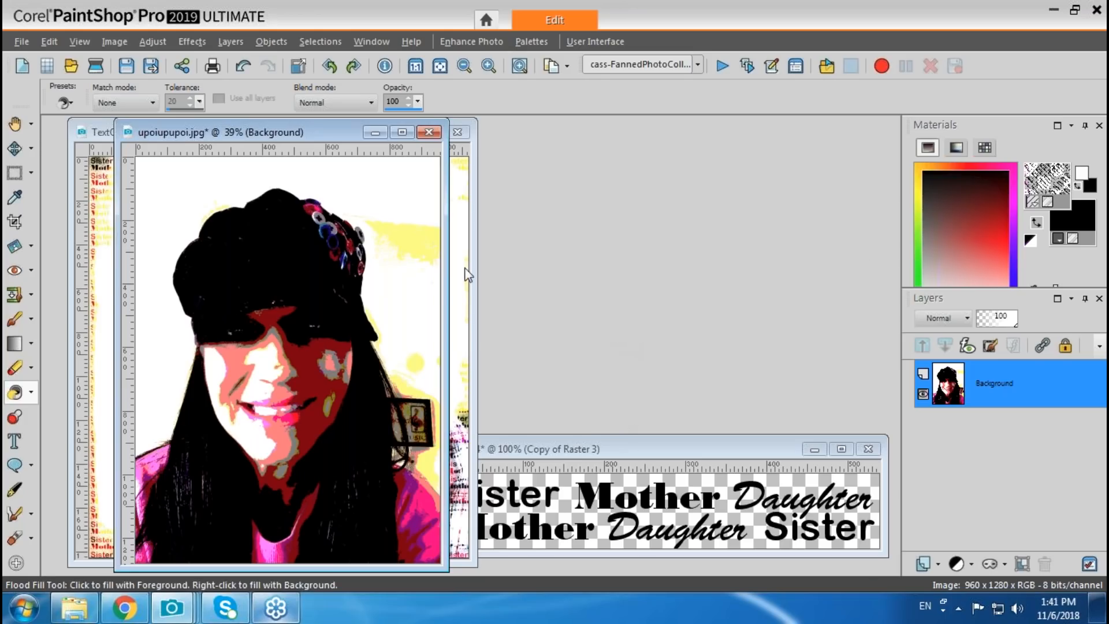
Step: Select all black areas of the portrait with a non-contiguous, anti-aliased Magic Wand matching by RGB Value
click(30, 172)
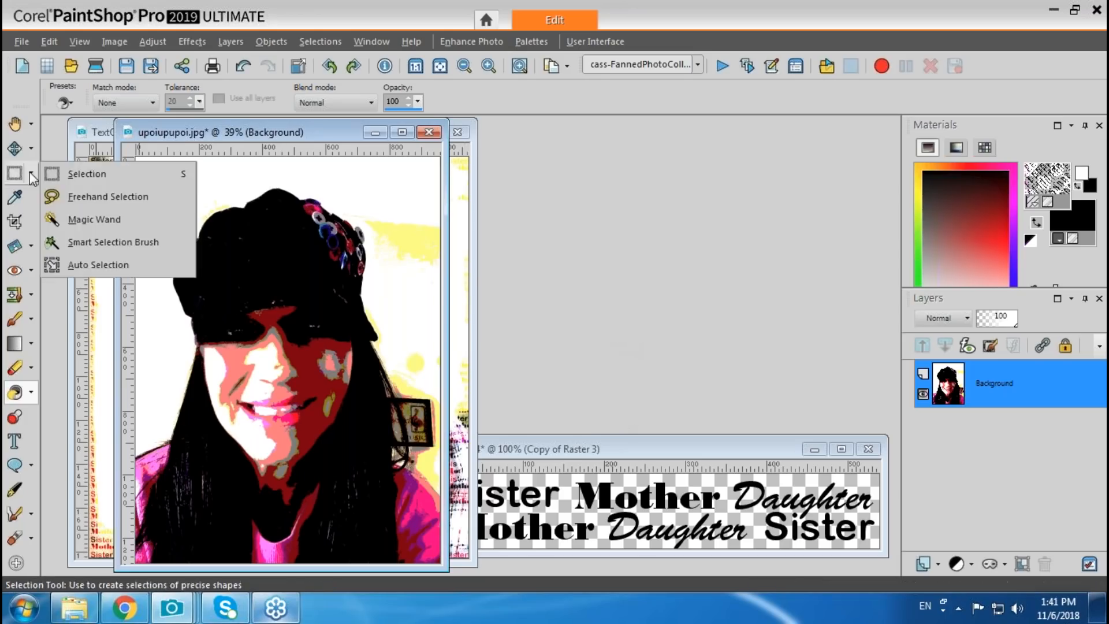
click(78, 222)
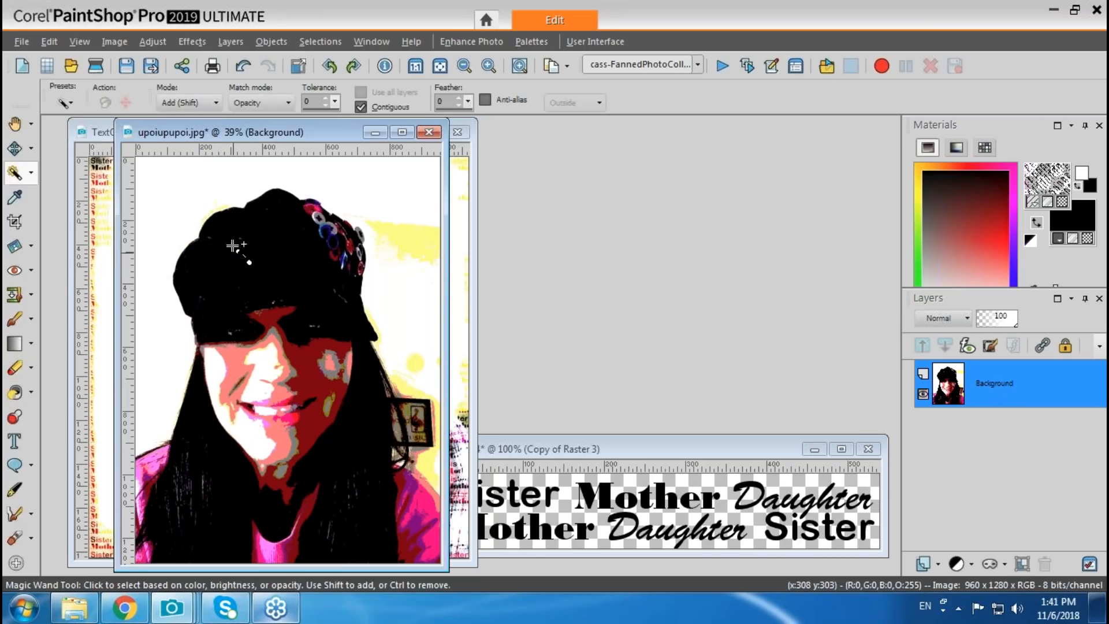
click(281, 103)
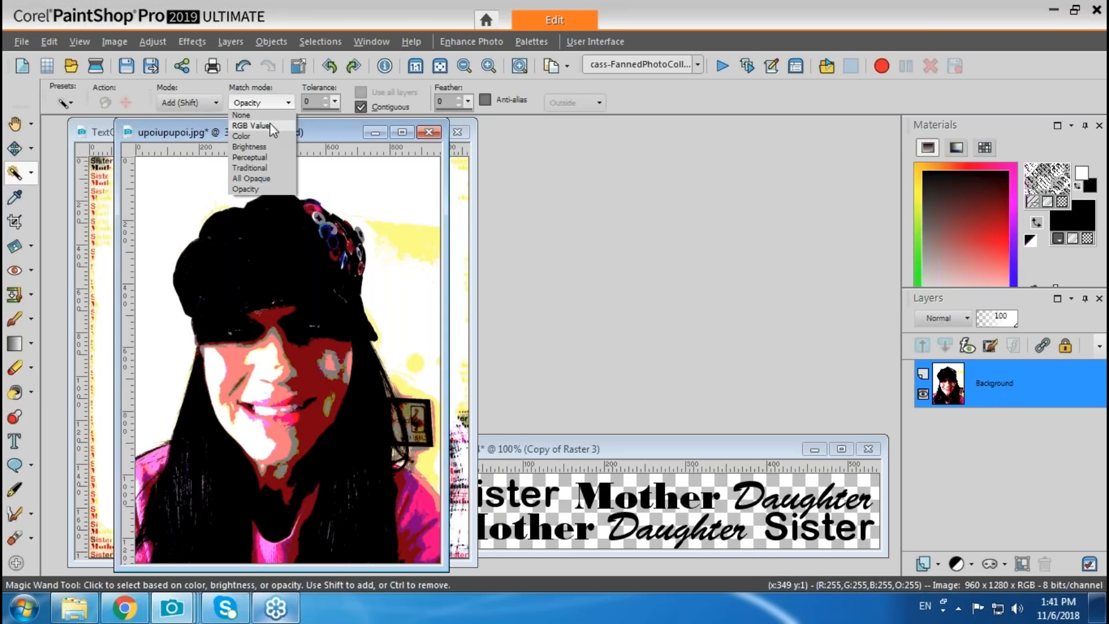
click(269, 126)
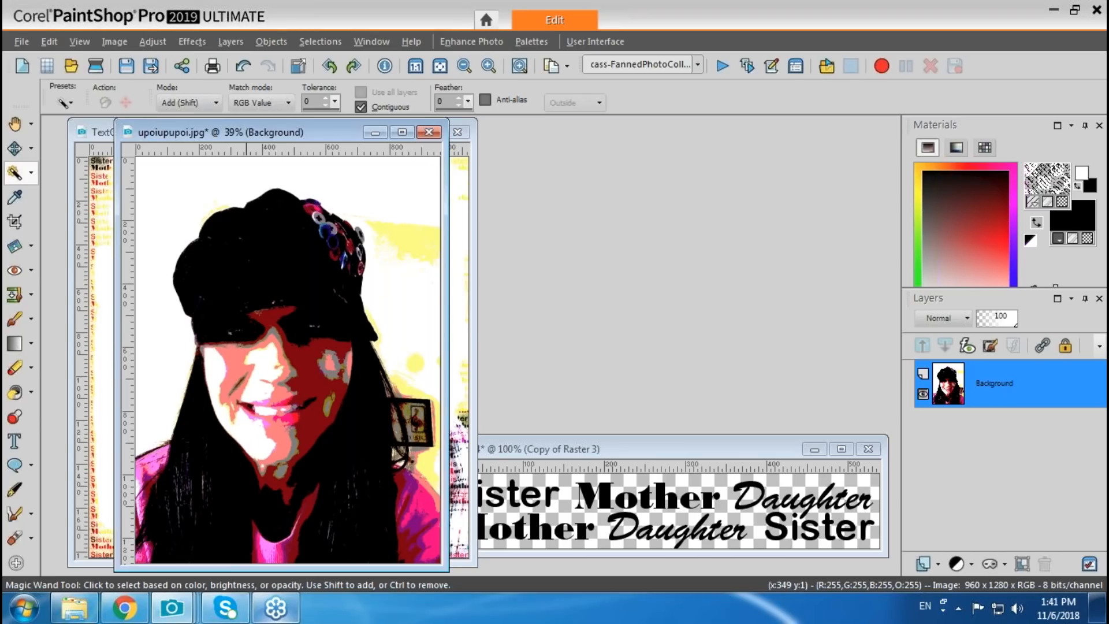
click(372, 111)
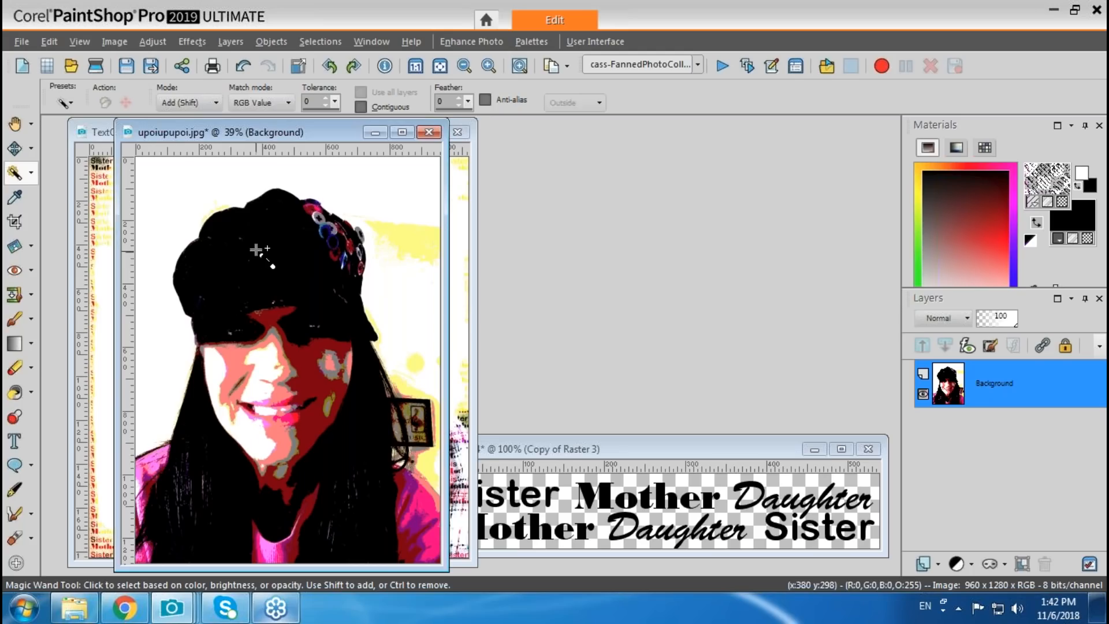
click(488, 101)
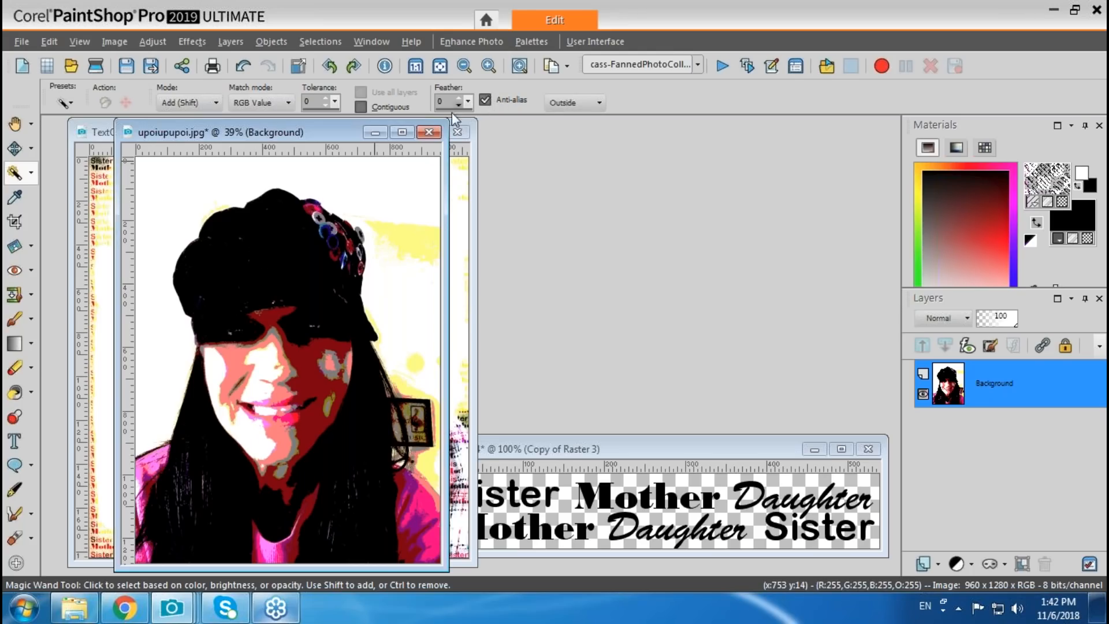
click(271, 251)
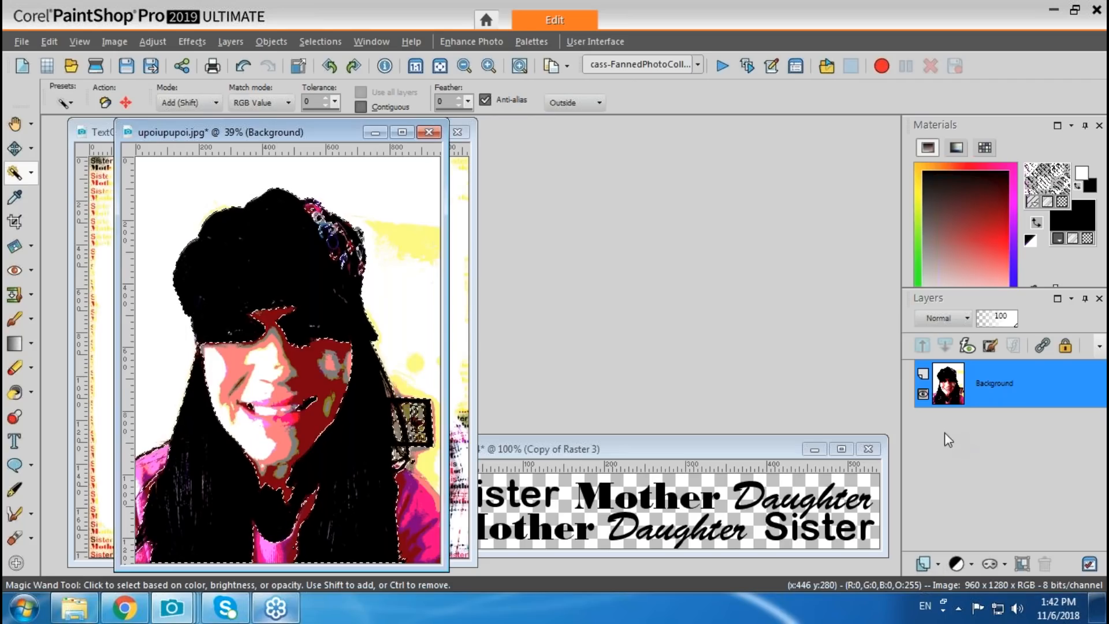
Step: Add a new raster layer with default settings above the portrait's Background layer
click(923, 563)
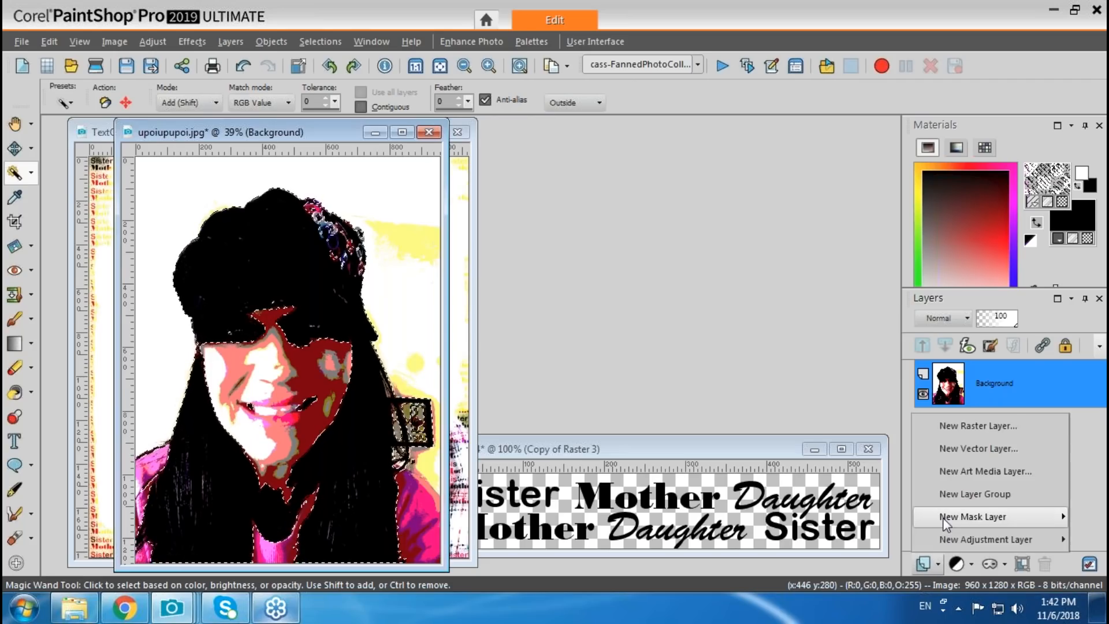
click(954, 424)
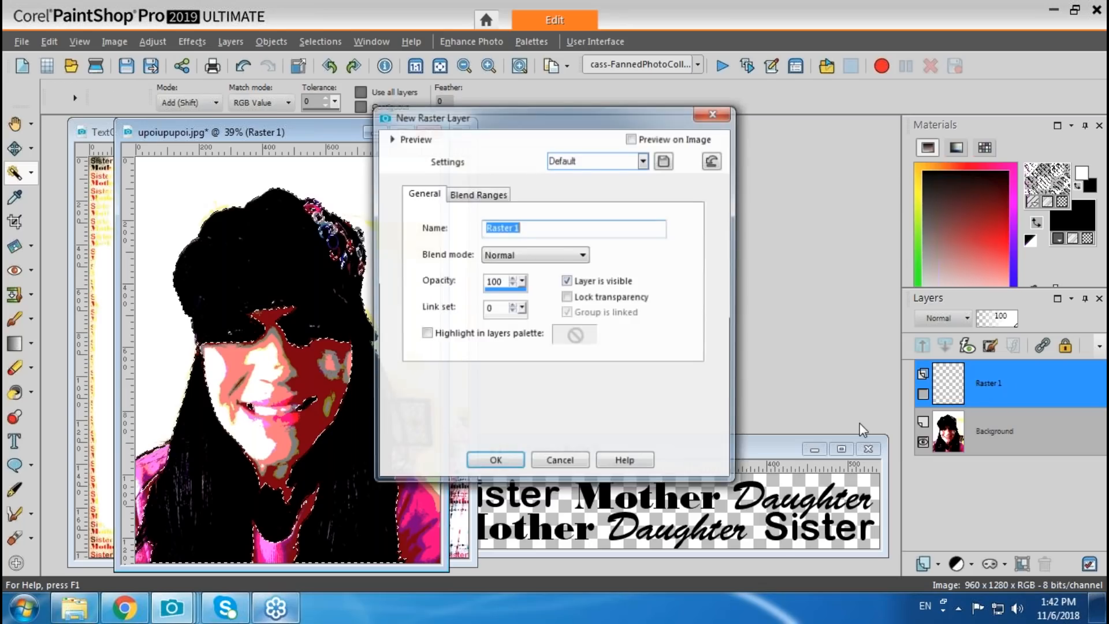
click(509, 462)
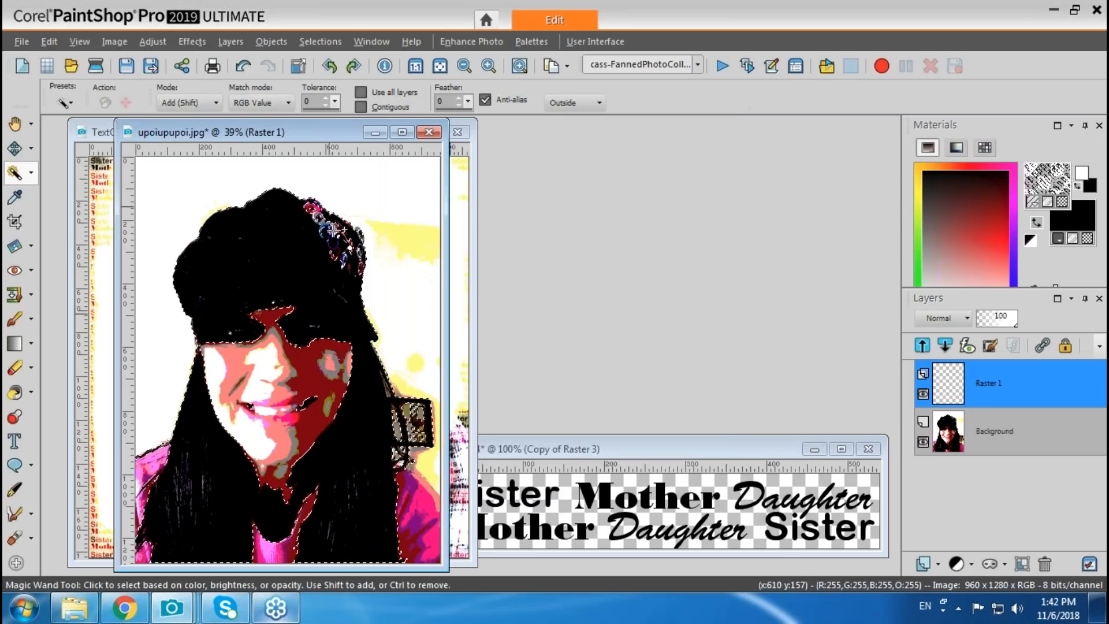
Step: Set the angle of the foreground Sister, Mother, Daughter text pattern to 0
click(544, 449)
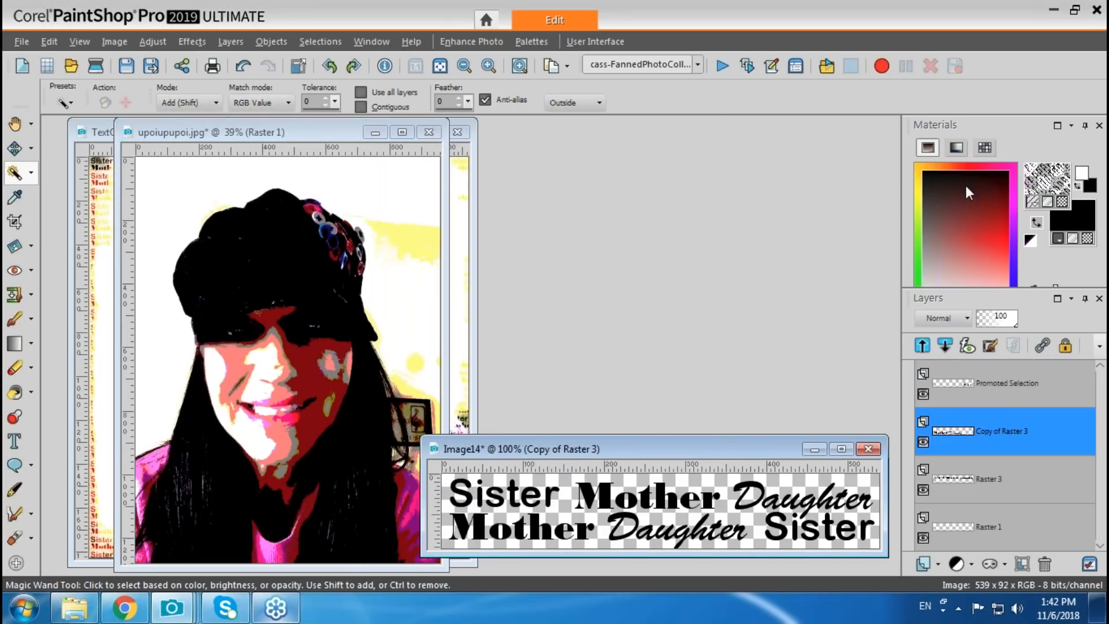
click(1046, 179)
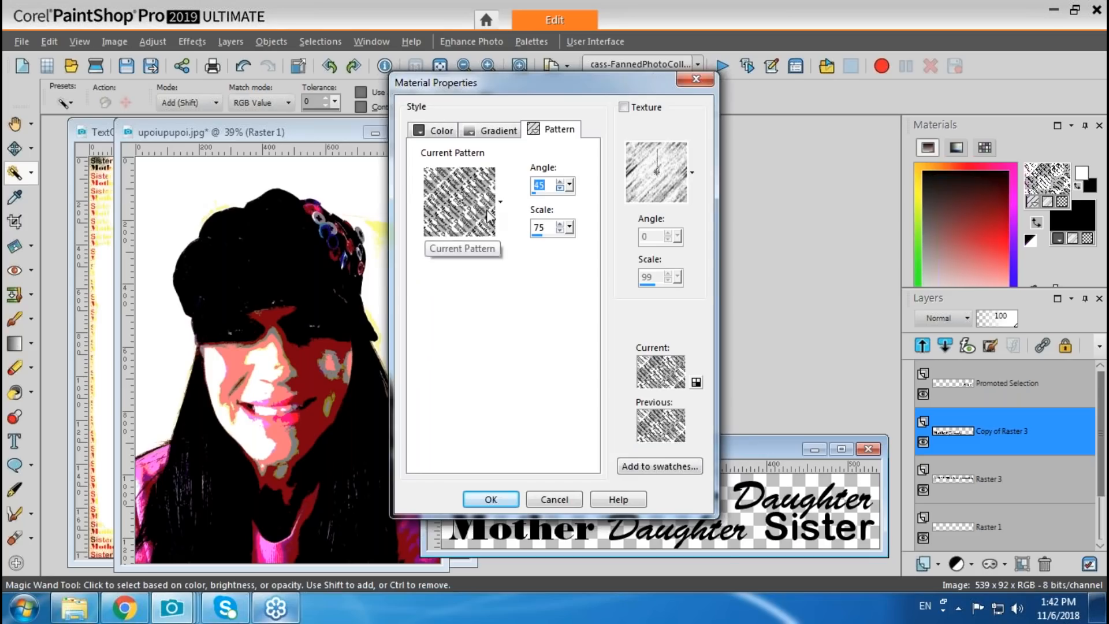
text(0)
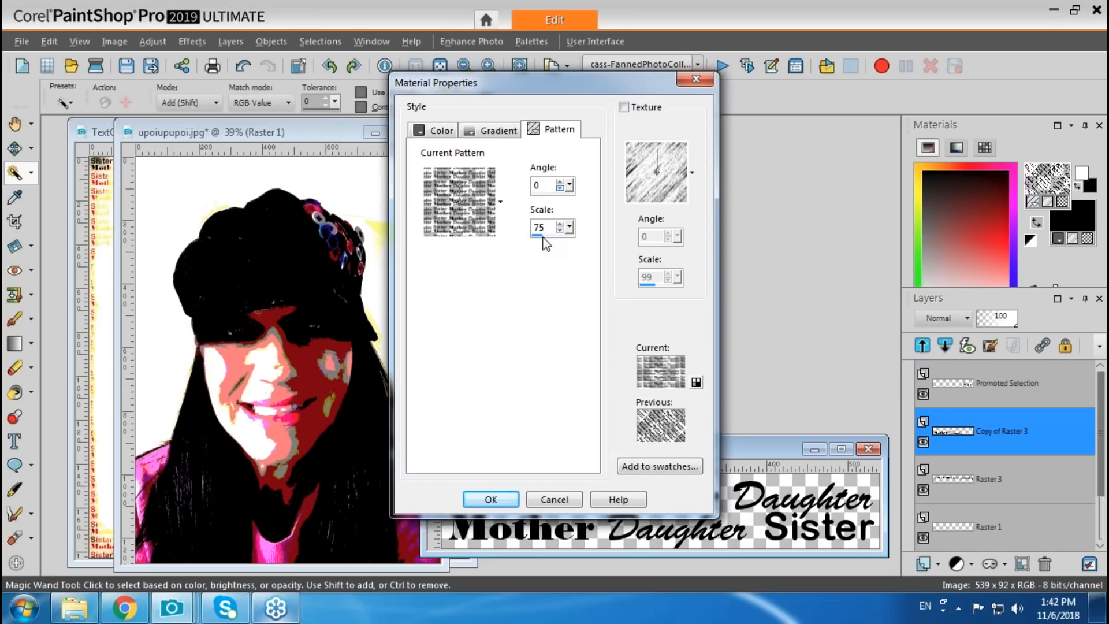
click(491, 500)
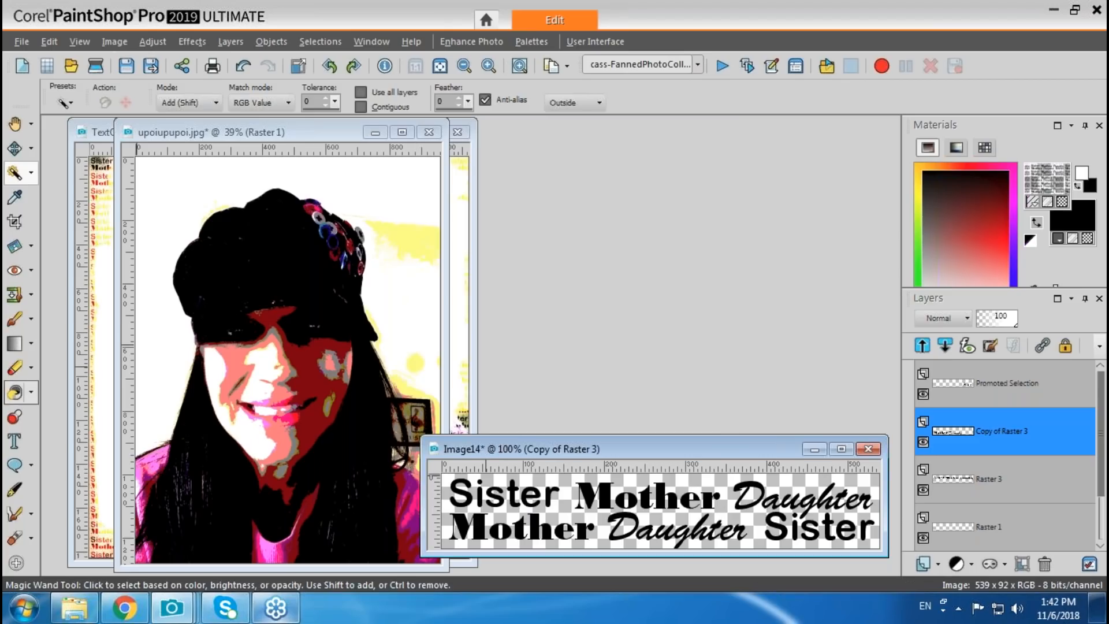
Step: Flood fill the selected areas on the portrait's Raster 1 layer with the horizontal text pattern and hide the Background layer
click(15, 393)
click(306, 134)
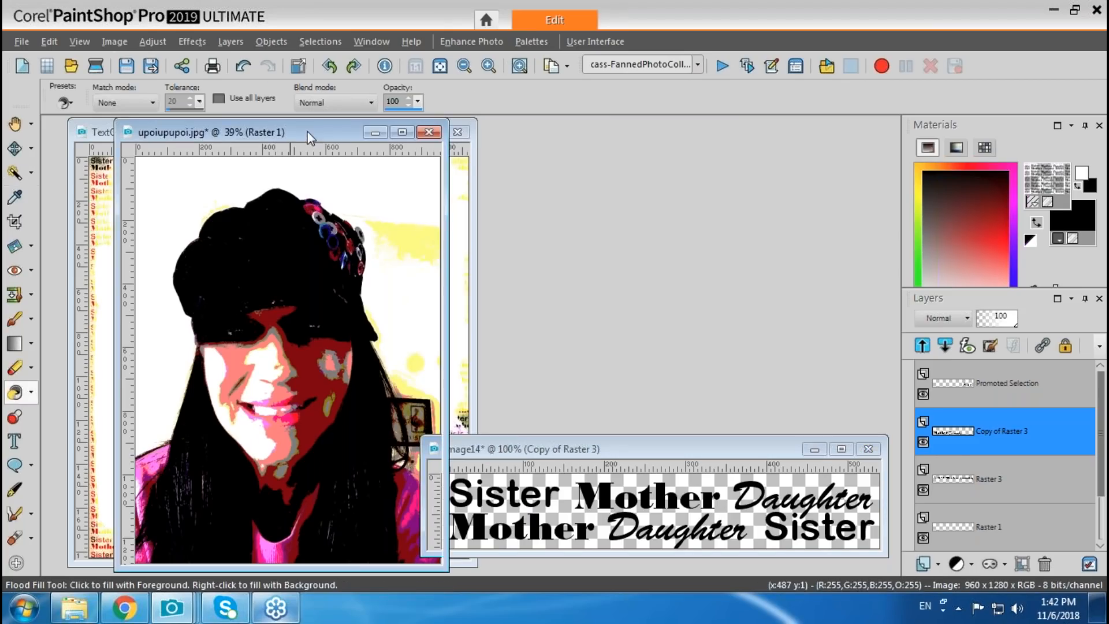
click(280, 242)
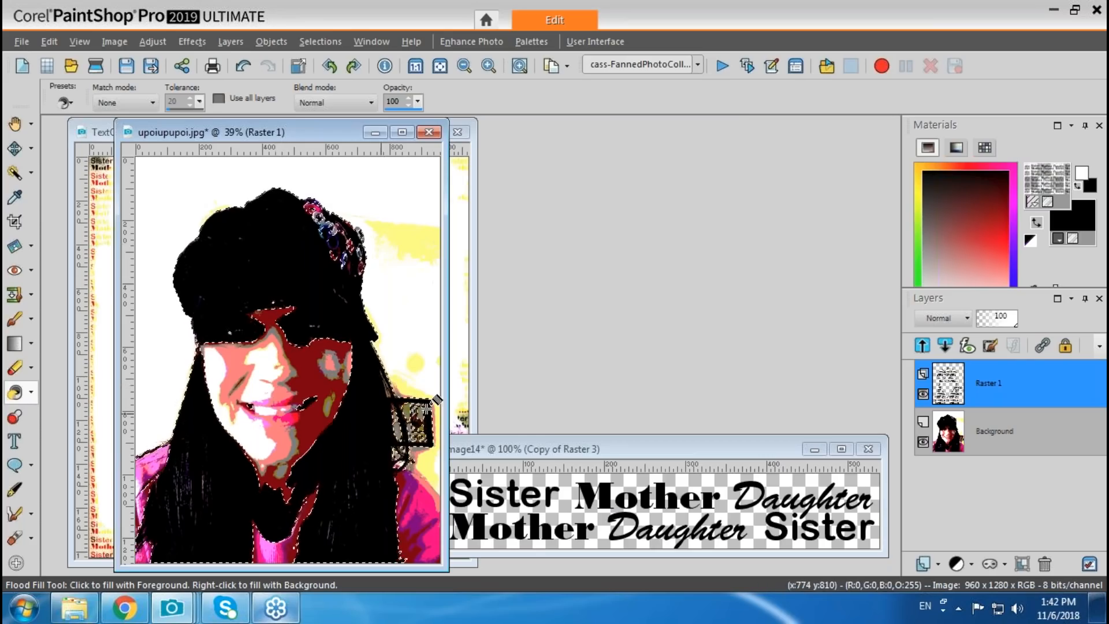
click(923, 442)
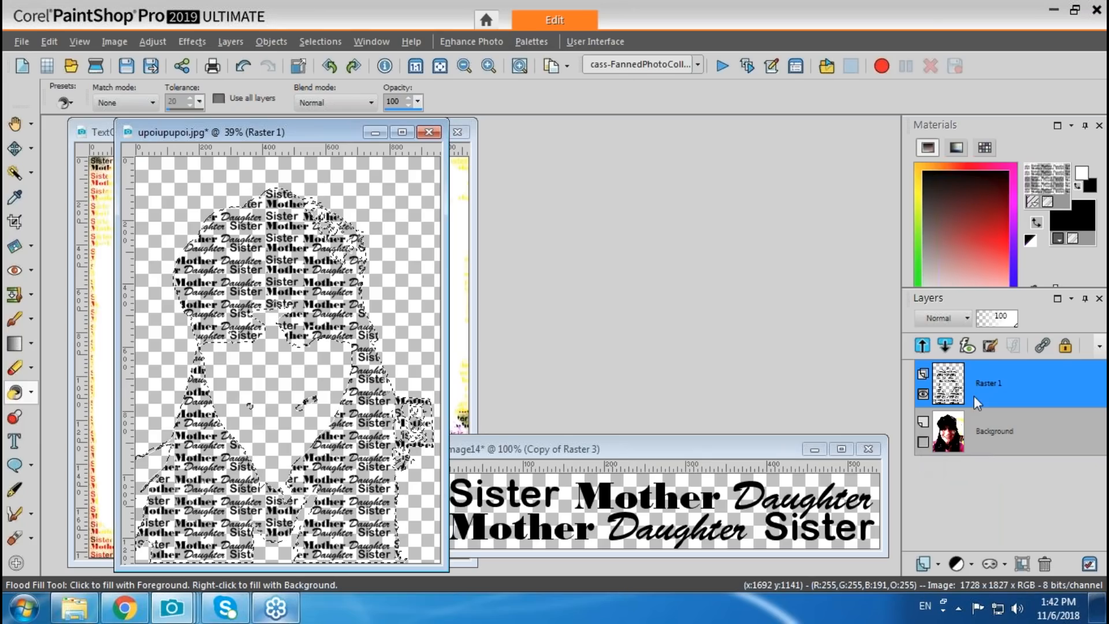
Step: Replace the fill on Raster 1 with the text pattern at a scale of 50 and remove the selection
key(Delete)
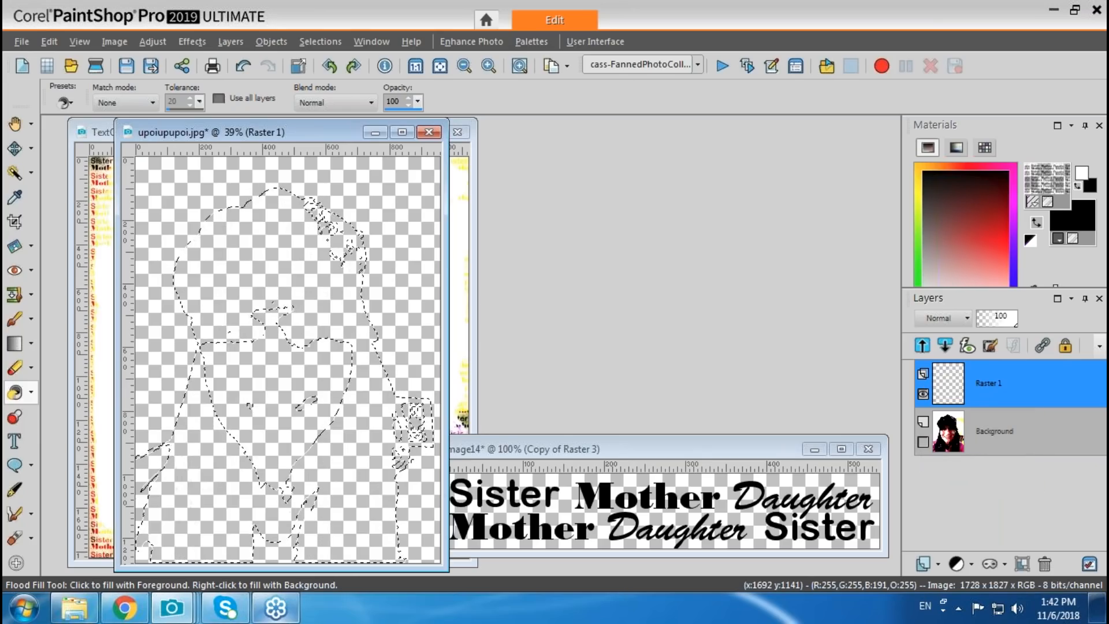
key(ctrl+d)
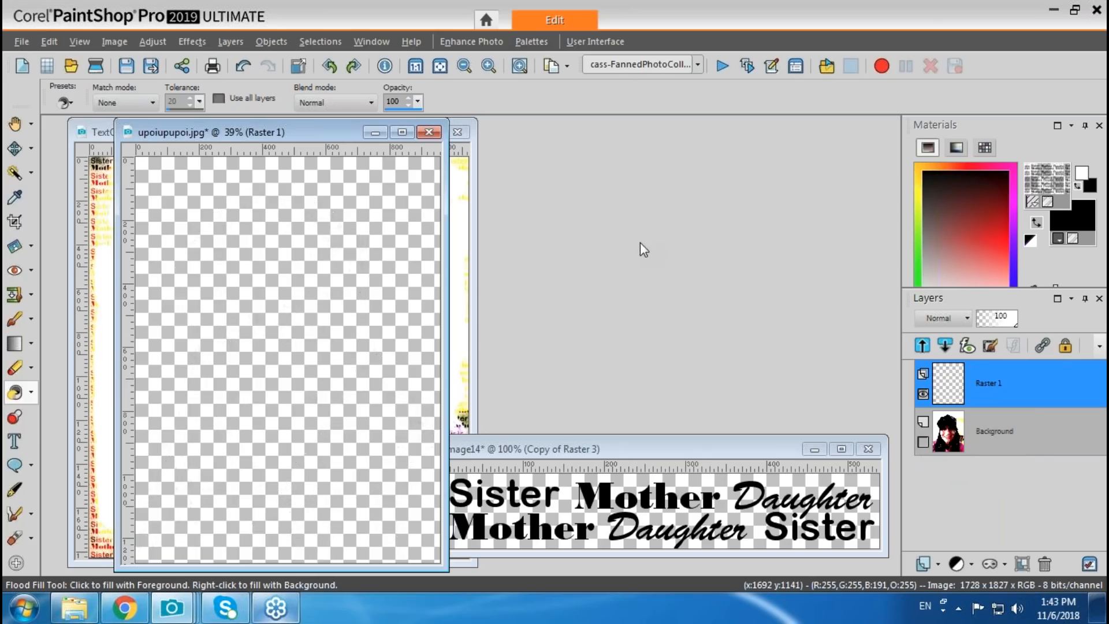
drag(546, 227, 522, 243)
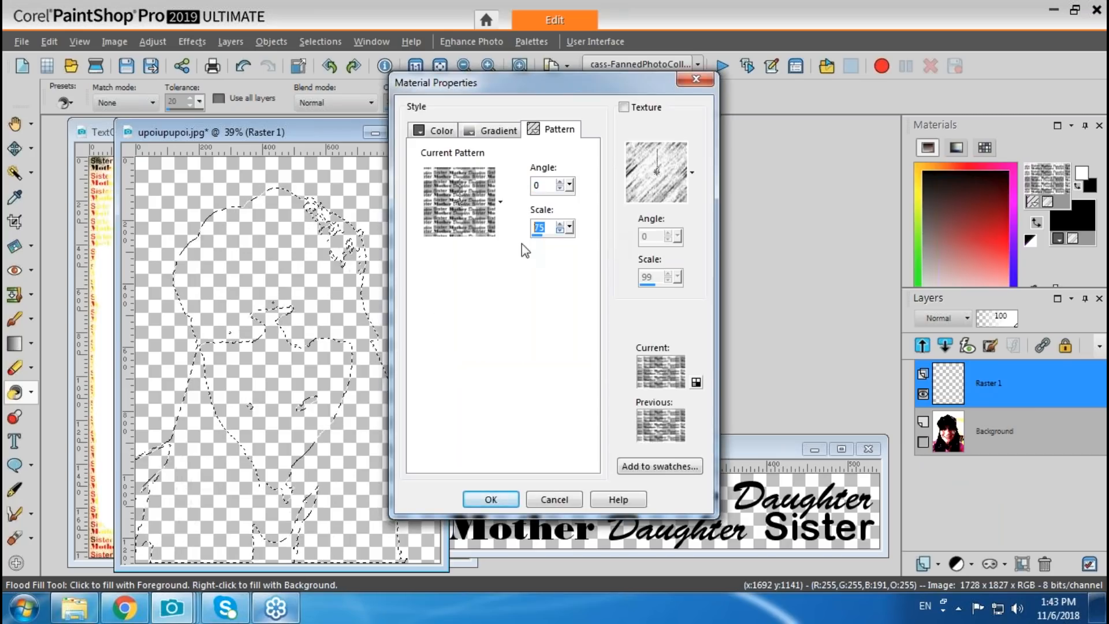
text(50)
click(490, 500)
click(388, 456)
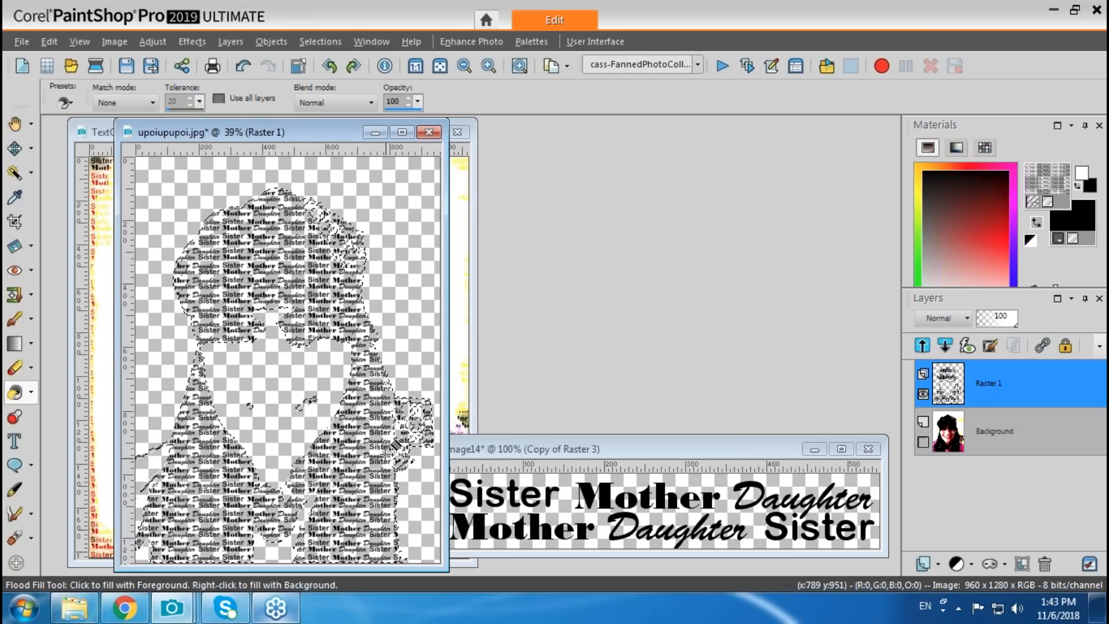
key(ctrl+d)
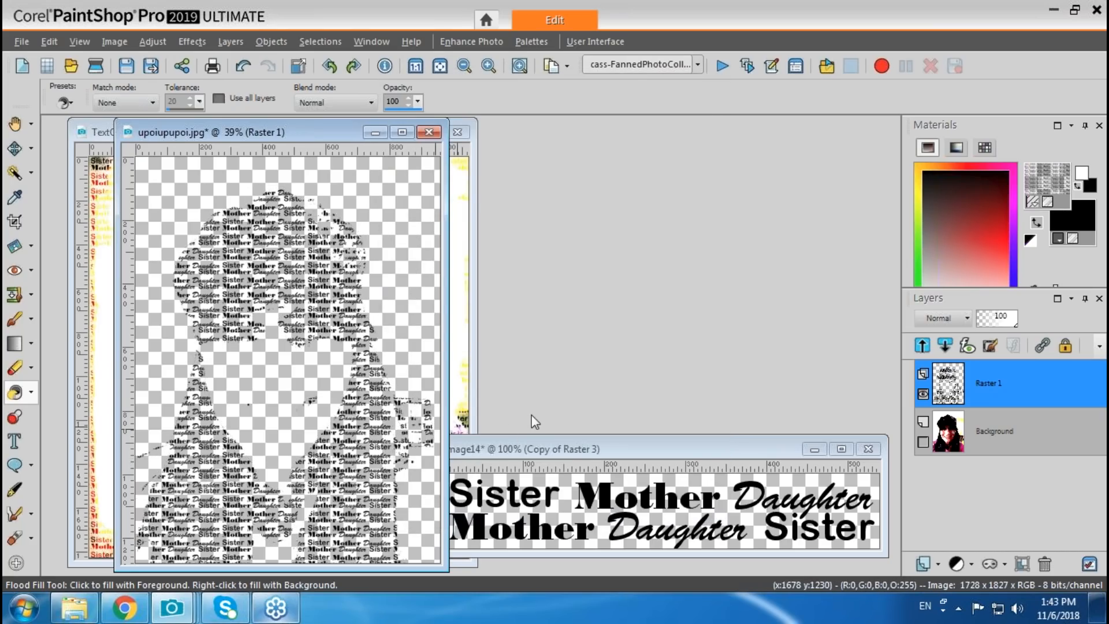
Step: Show the portrait's Background layer, select its dark red areas with the Magic Wand, and add a default raster layer above it
click(923, 442)
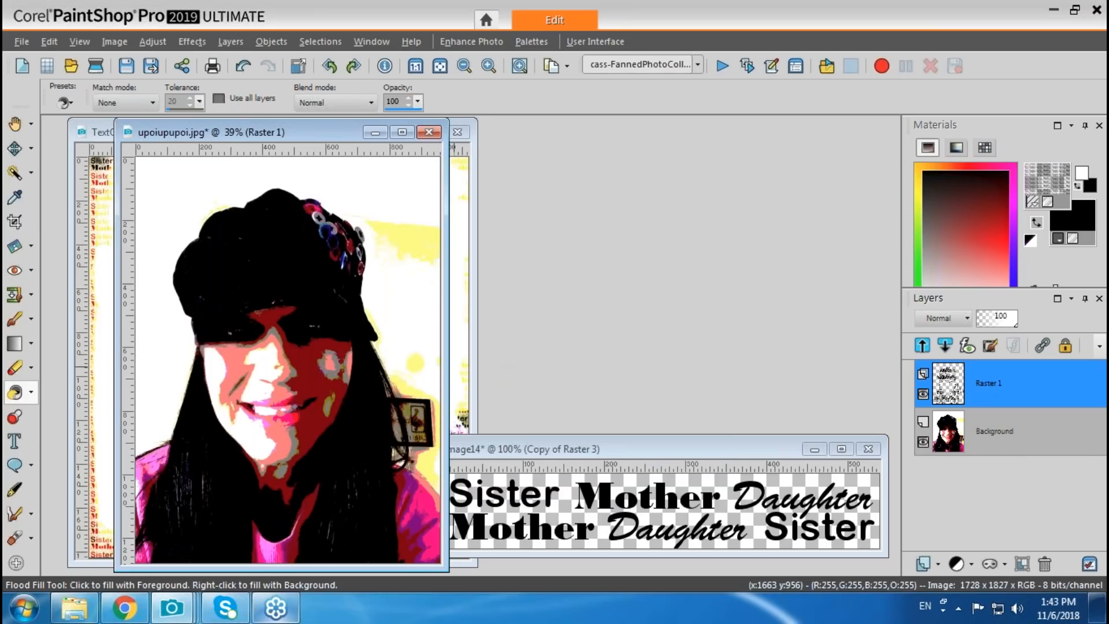
click(15, 173)
click(959, 447)
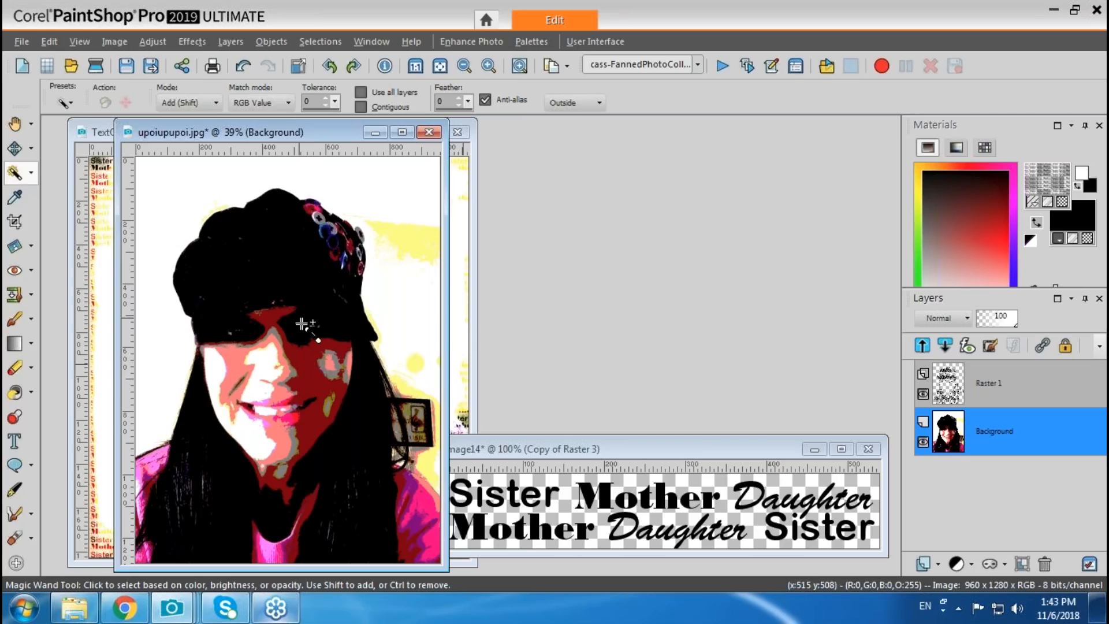
click(306, 354)
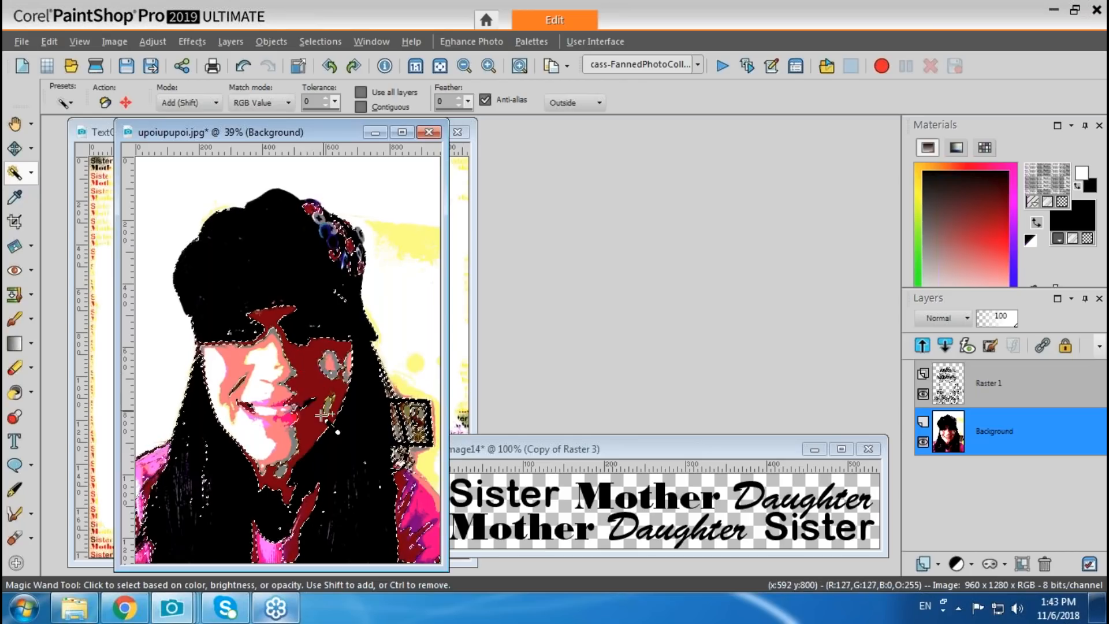
click(935, 563)
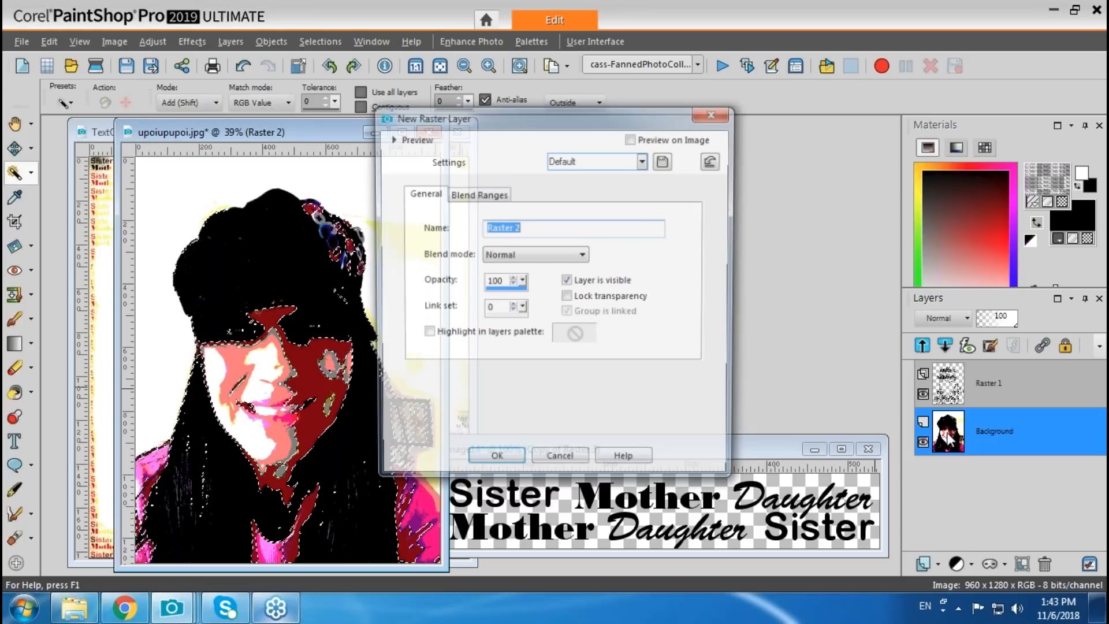
click(496, 462)
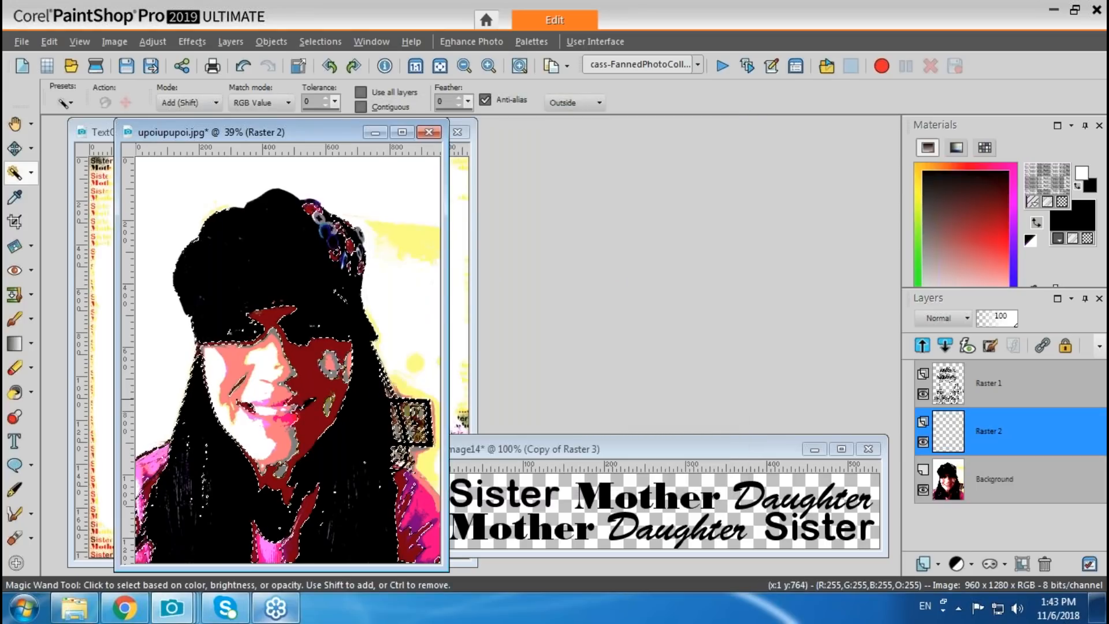
Step: Flood fill the dark red selection on Raster 2 with the text pattern at a scale of 30 and check it with Background hidden
click(15, 394)
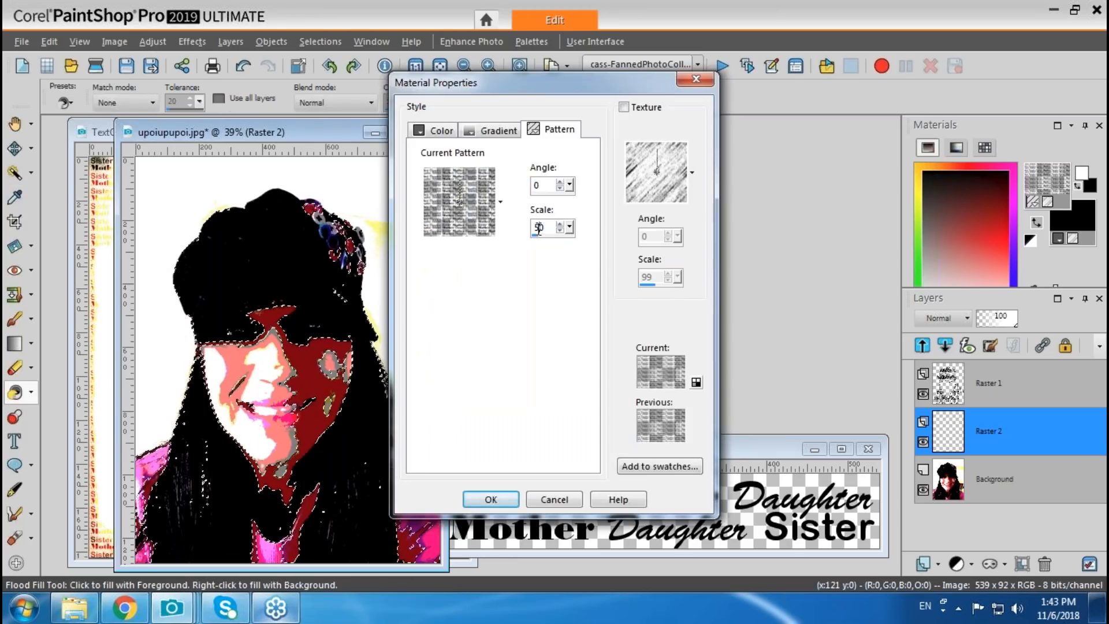
drag(538, 228, 530, 230)
text(3)
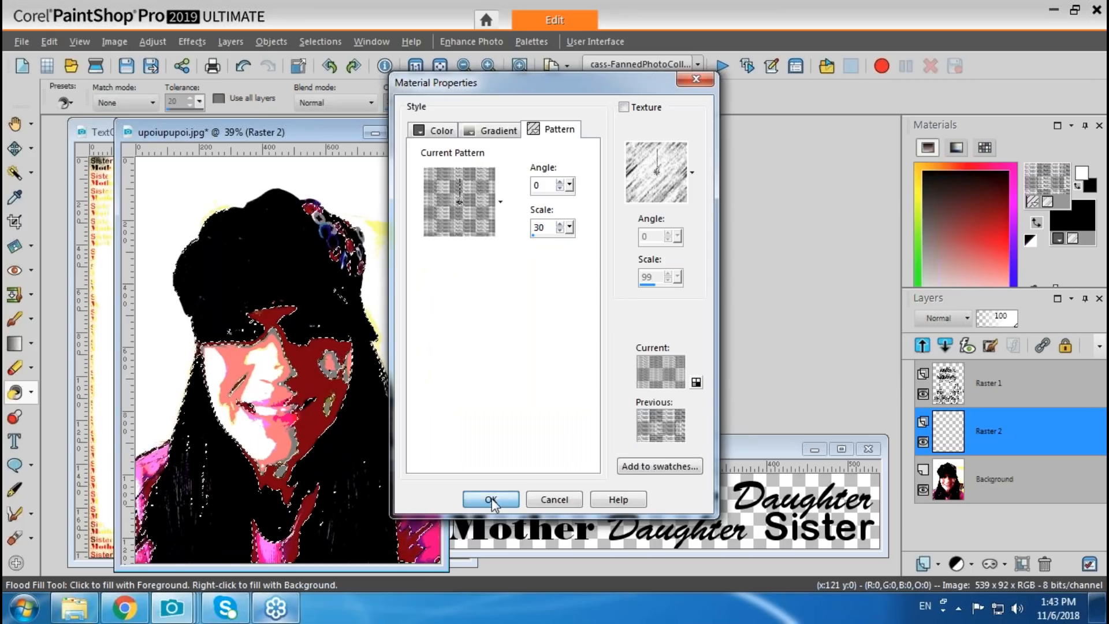
click(491, 499)
click(332, 401)
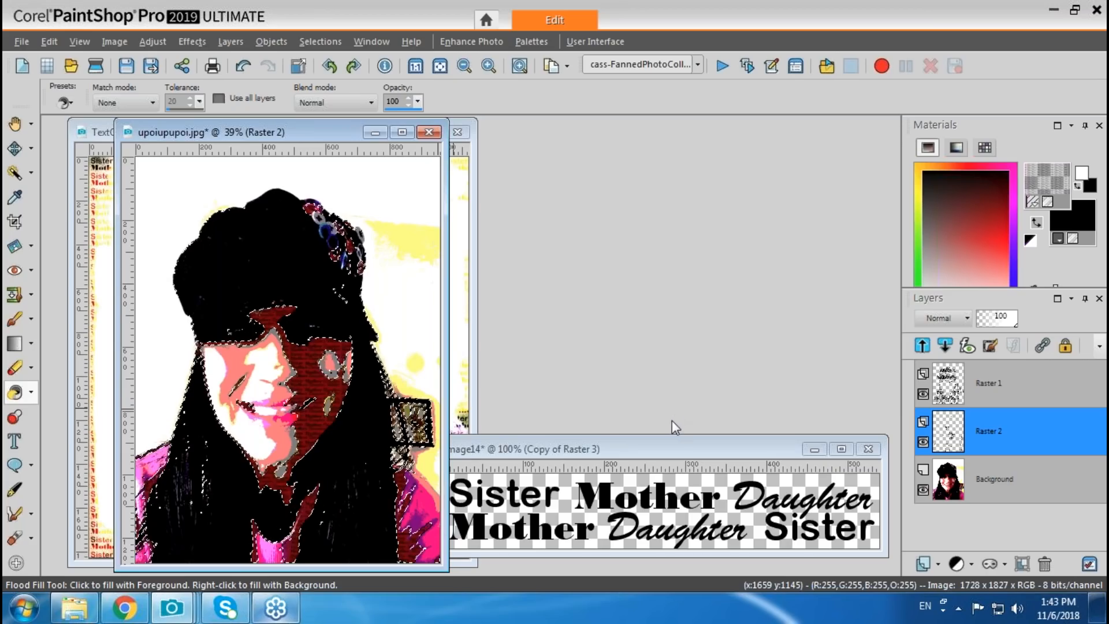
click(922, 489)
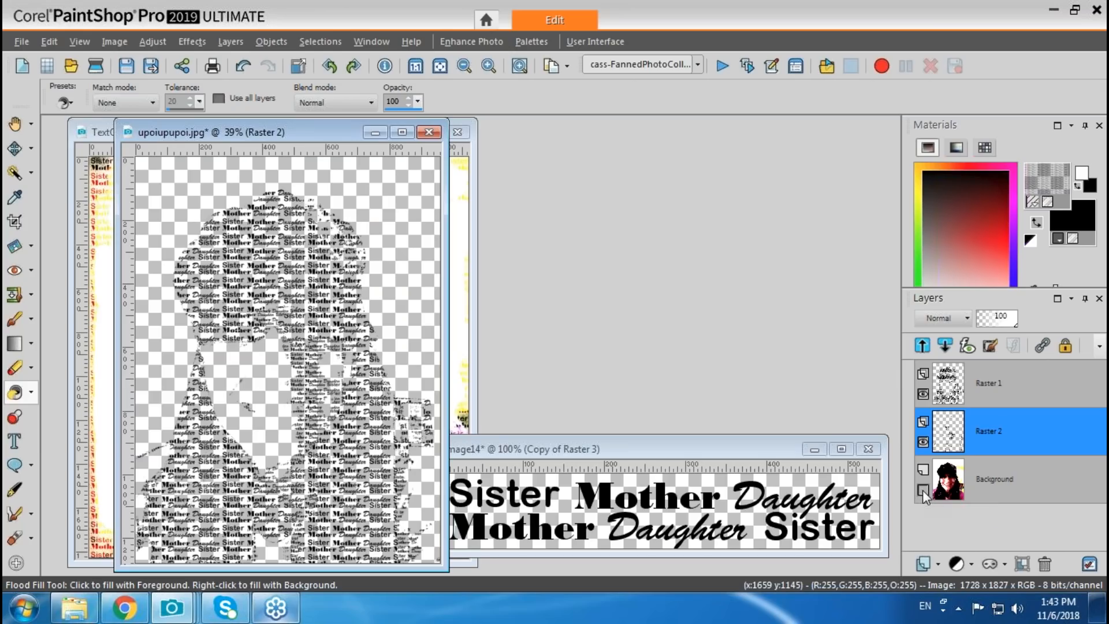
click(922, 491)
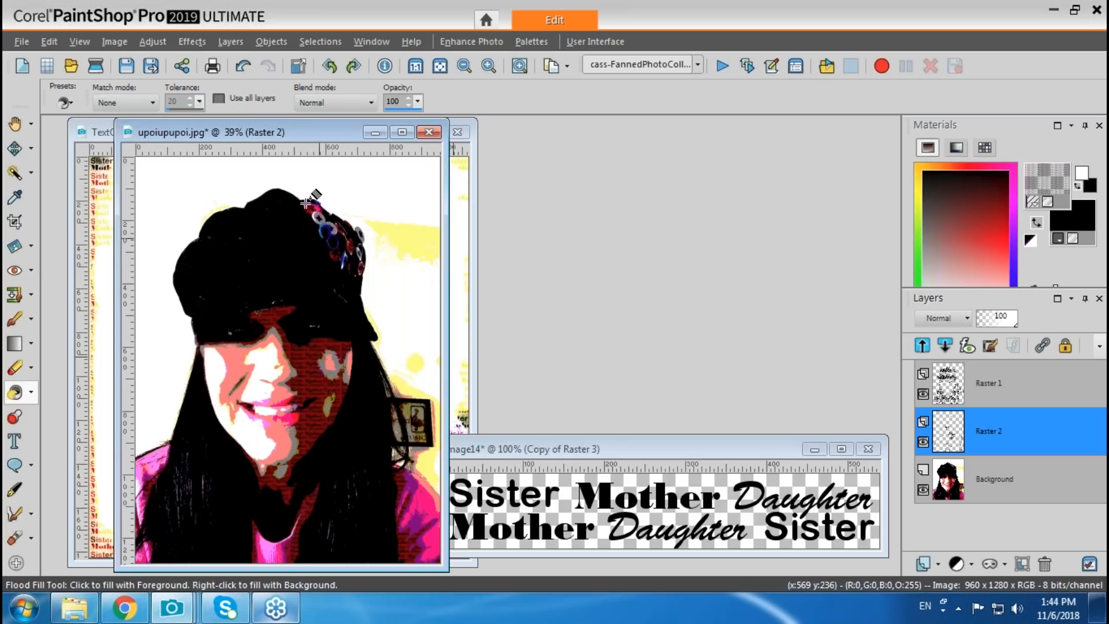
Step: Close TextOverlay-todo.jpg and upoiupupoi.jpg without saving the changes, keeping the text pattern image open
drag(348, 128, 687, 124)
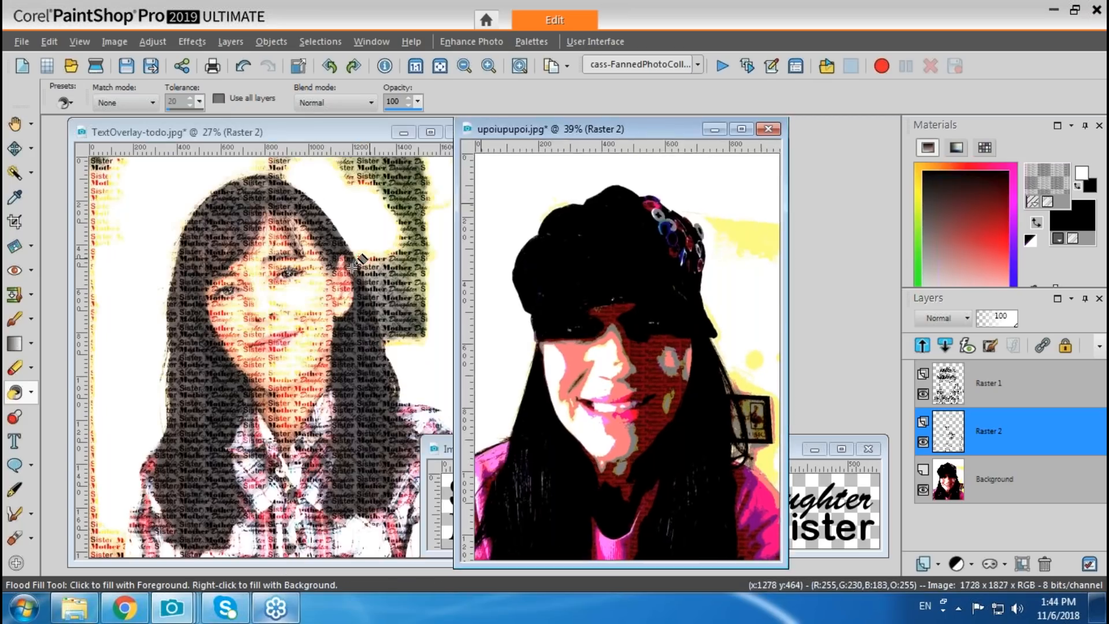
click(450, 132)
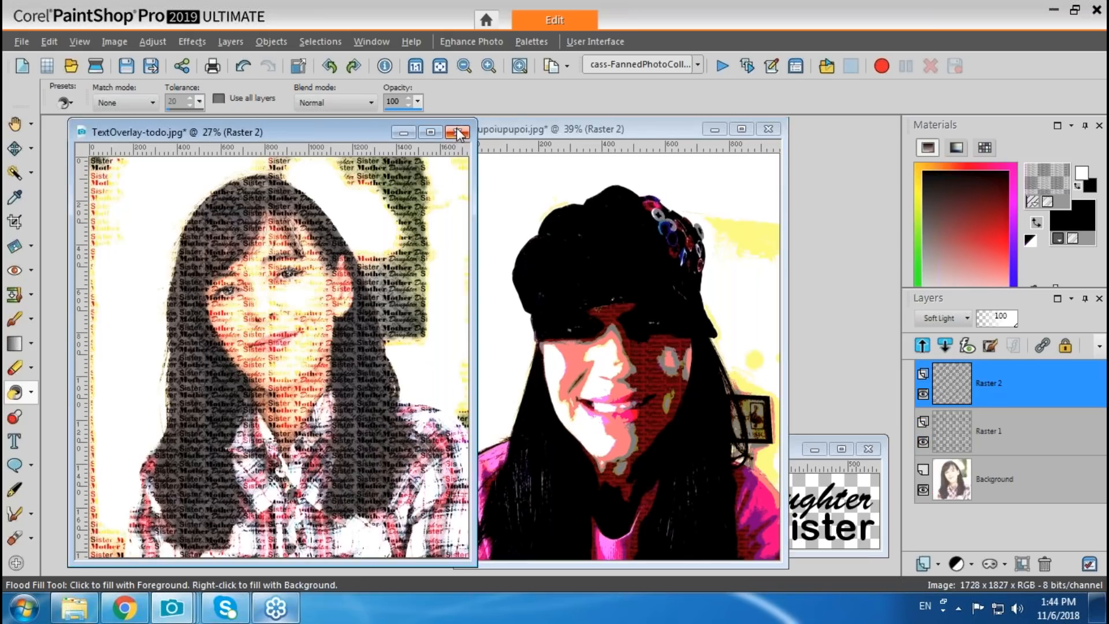
click(457, 132)
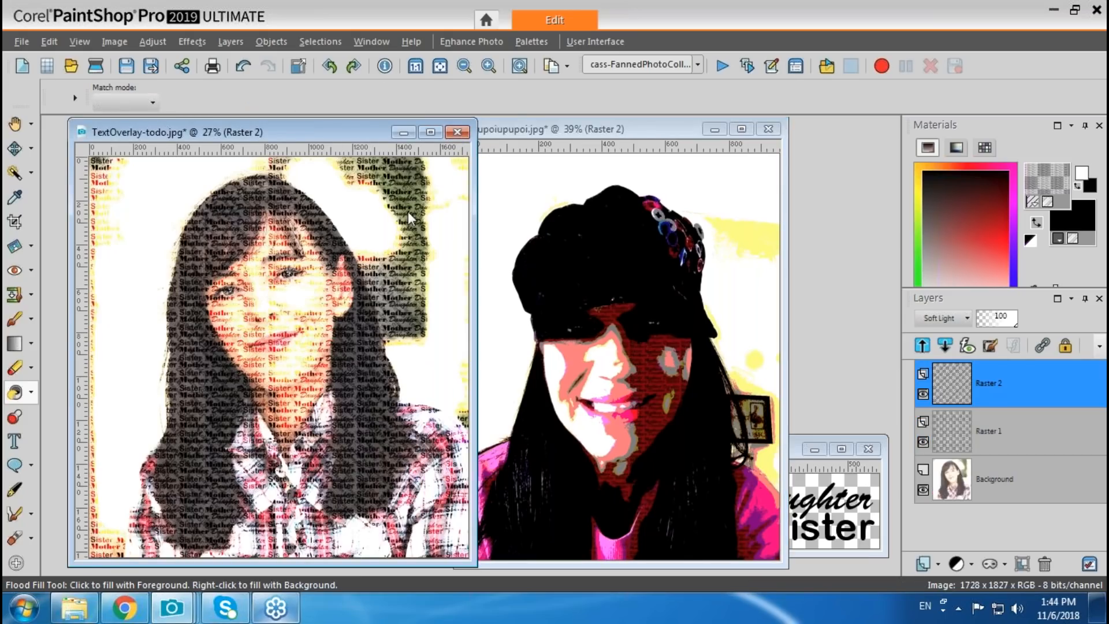
click(556, 338)
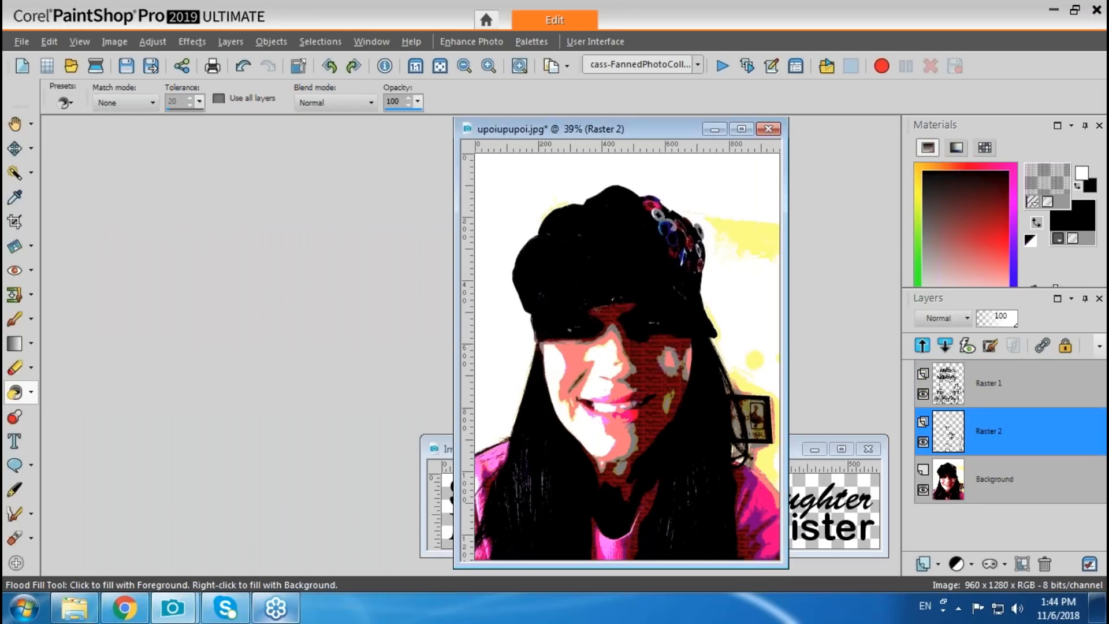
click(768, 128)
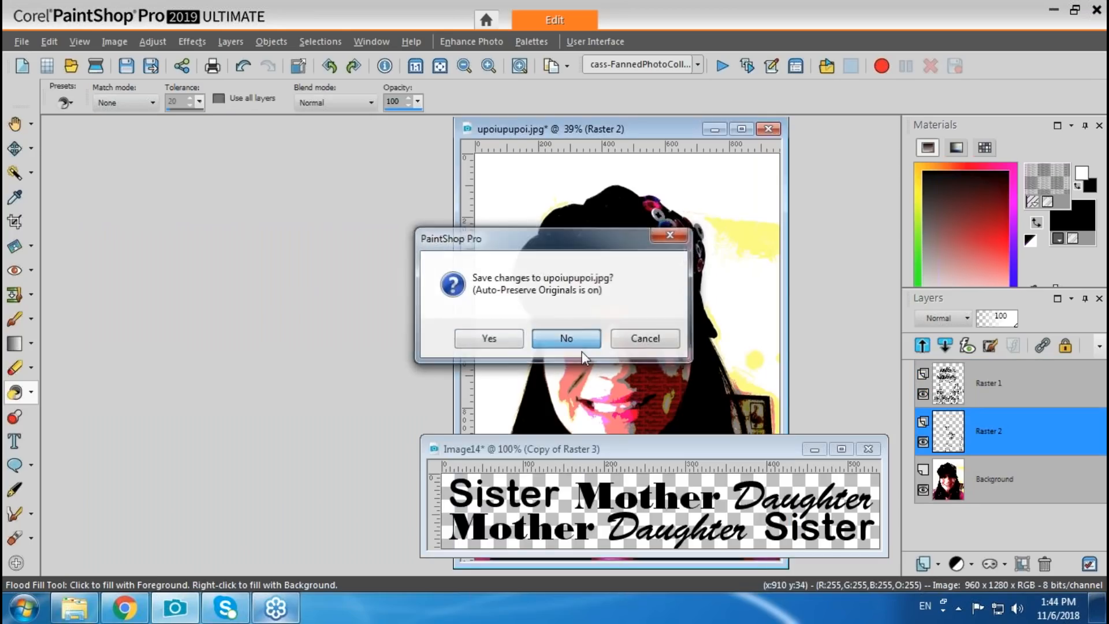
click(575, 342)
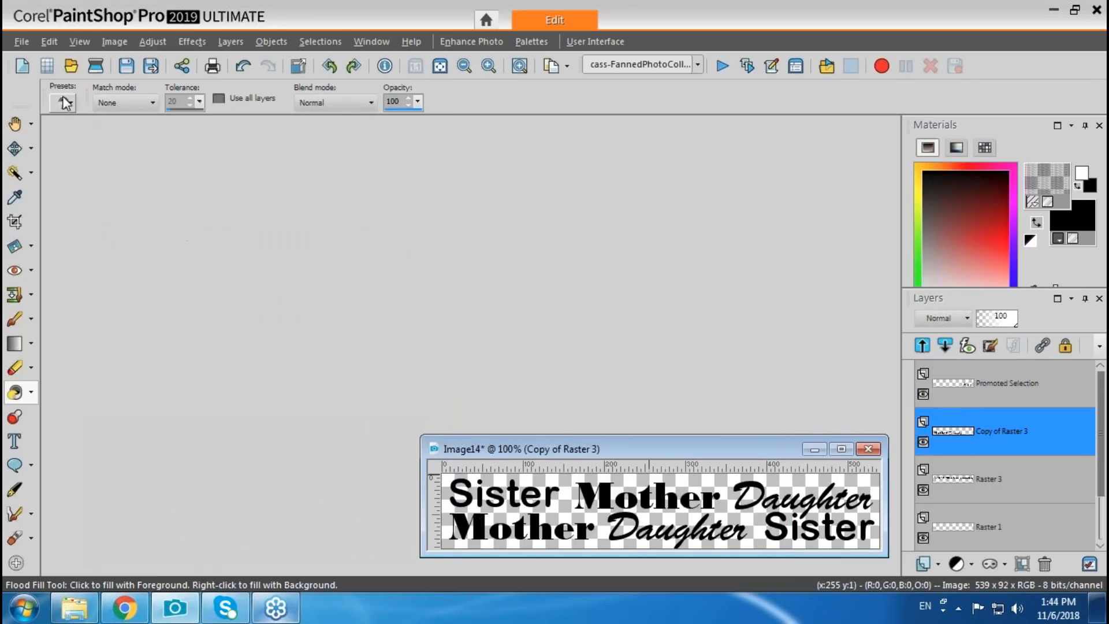
Step: Reopen the original TextOverlay-todo.jpg from the Supplies folder and move its window clear of the pattern image
click(69, 66)
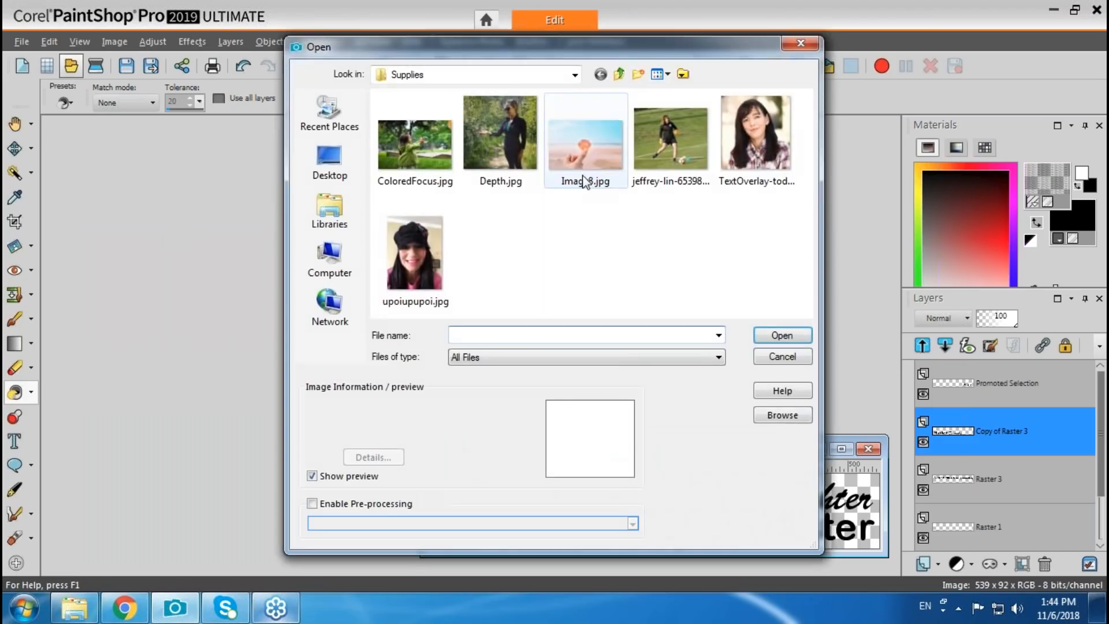
click(737, 151)
double_click(738, 151)
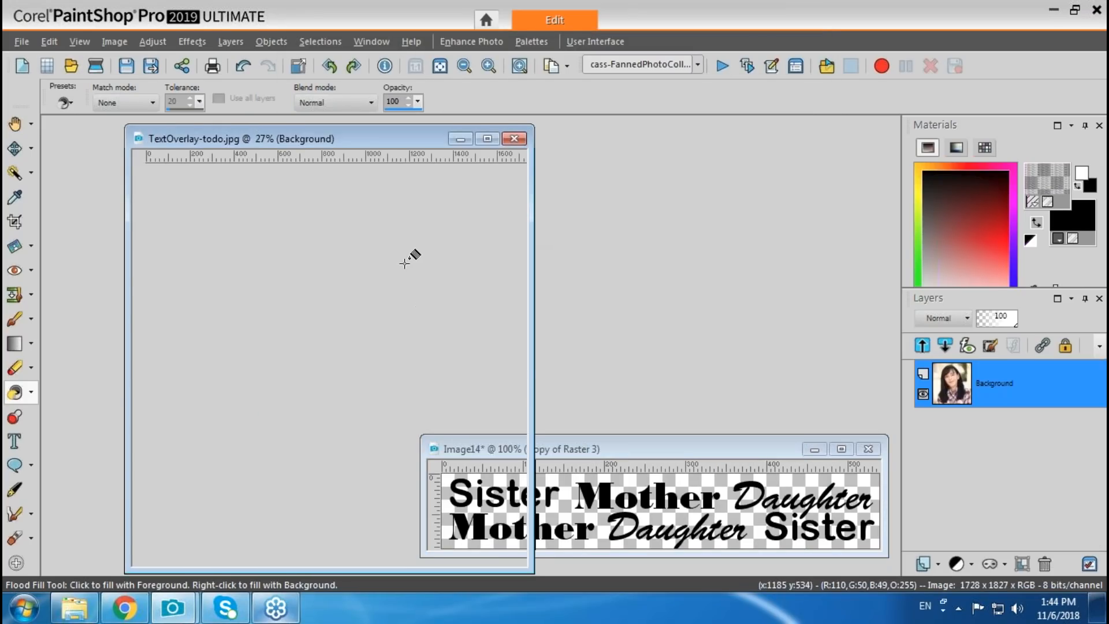
drag(288, 138, 217, 135)
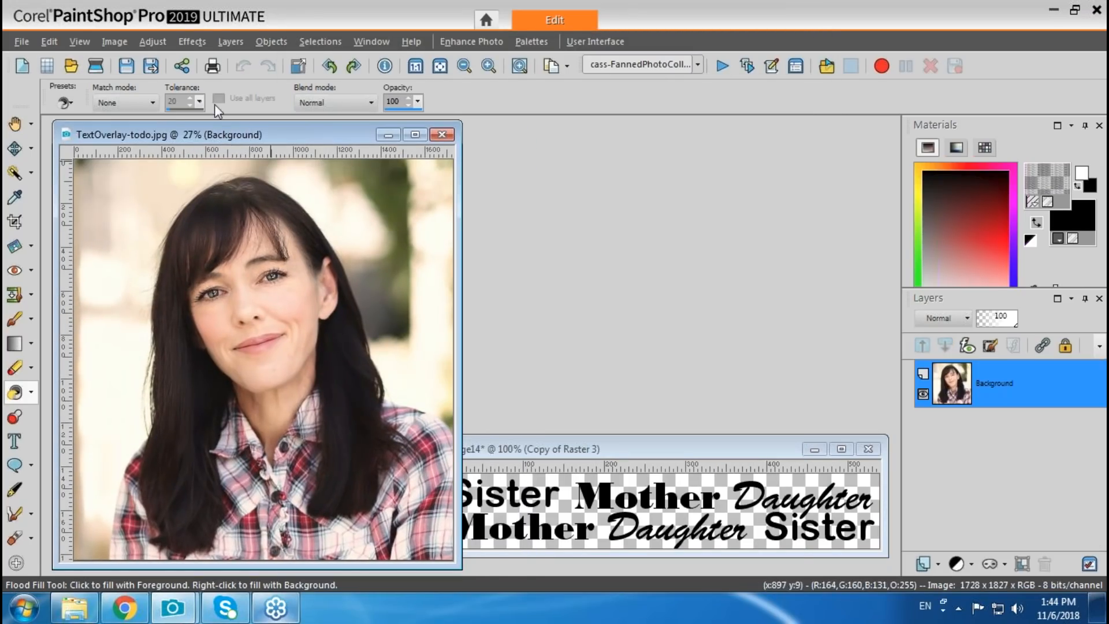
Step: Apply the Posterize effect to the TextOverlay-todo.jpg photo with 3 levels
click(191, 42)
mouse_move(208, 187)
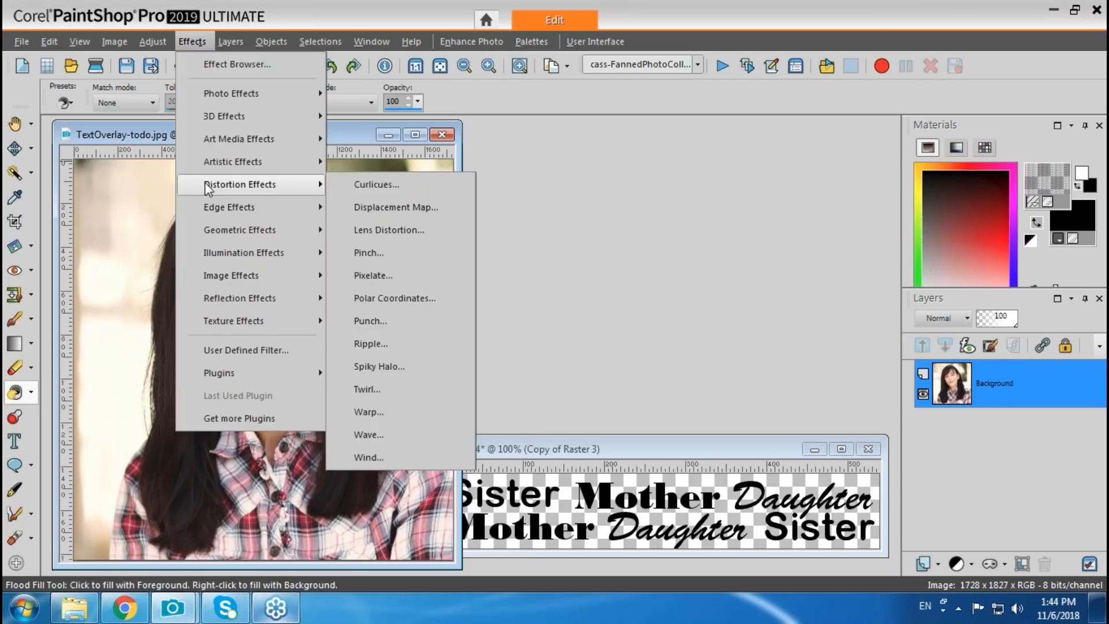
mouse_move(214, 167)
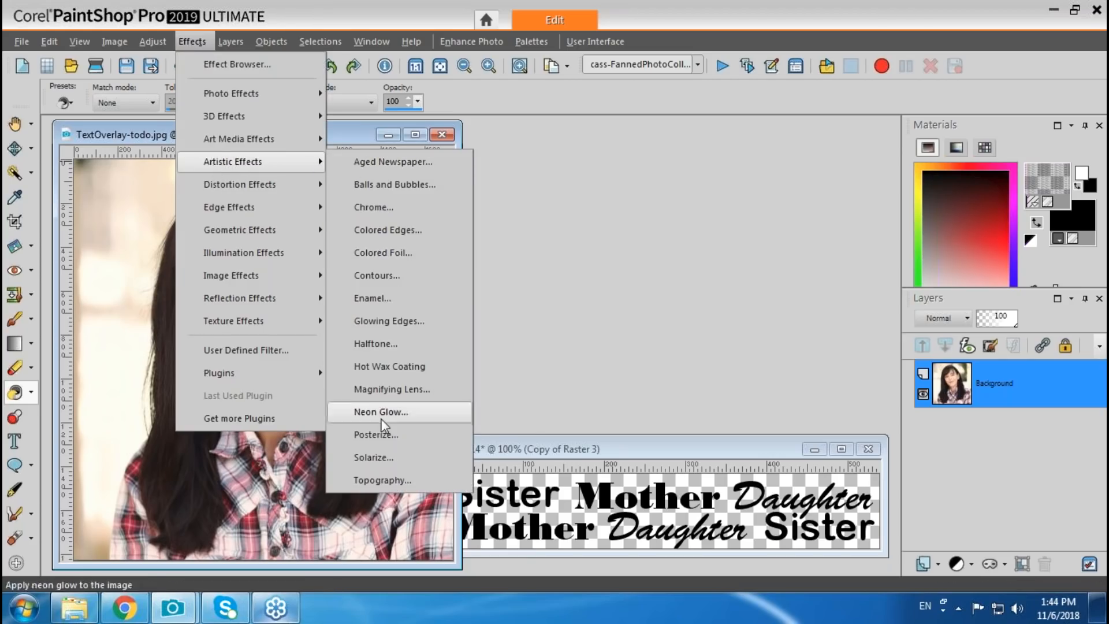
click(376, 435)
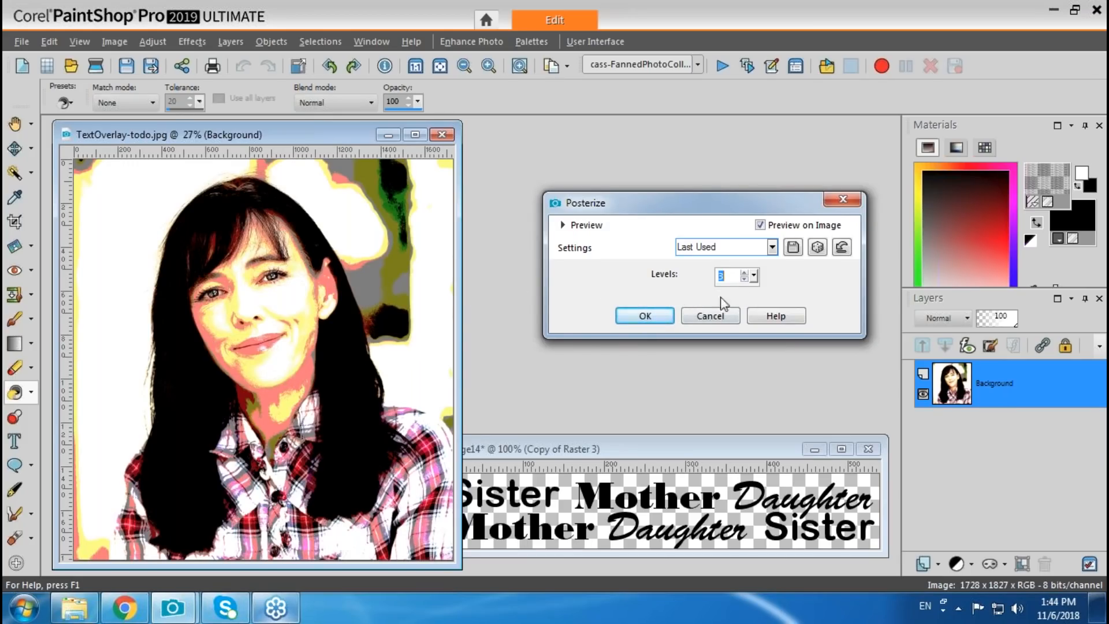
click(744, 280)
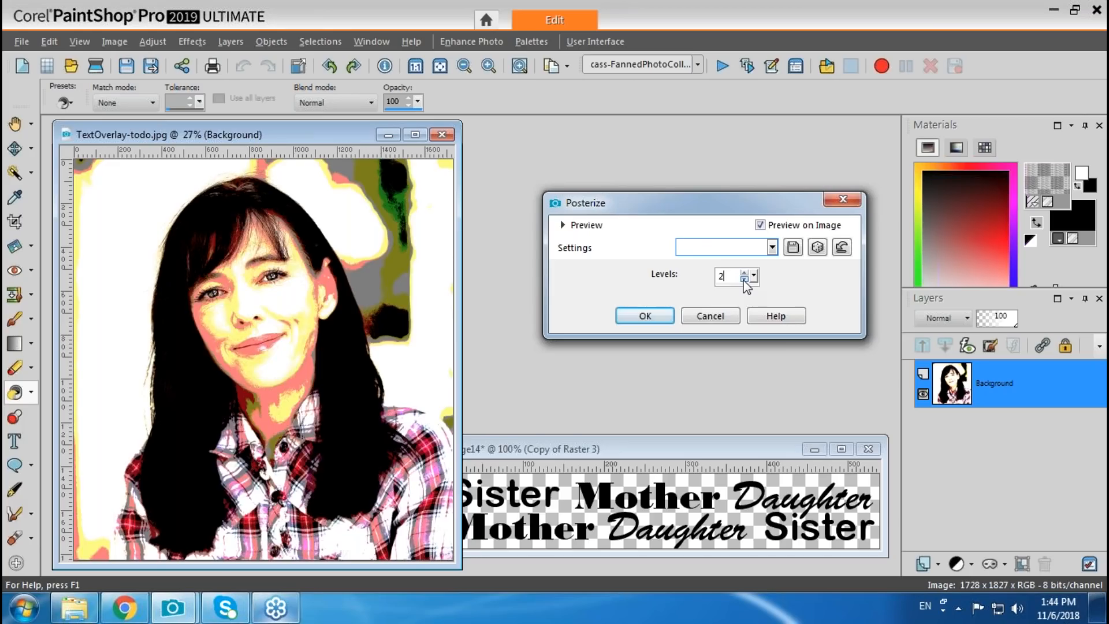
click(744, 273)
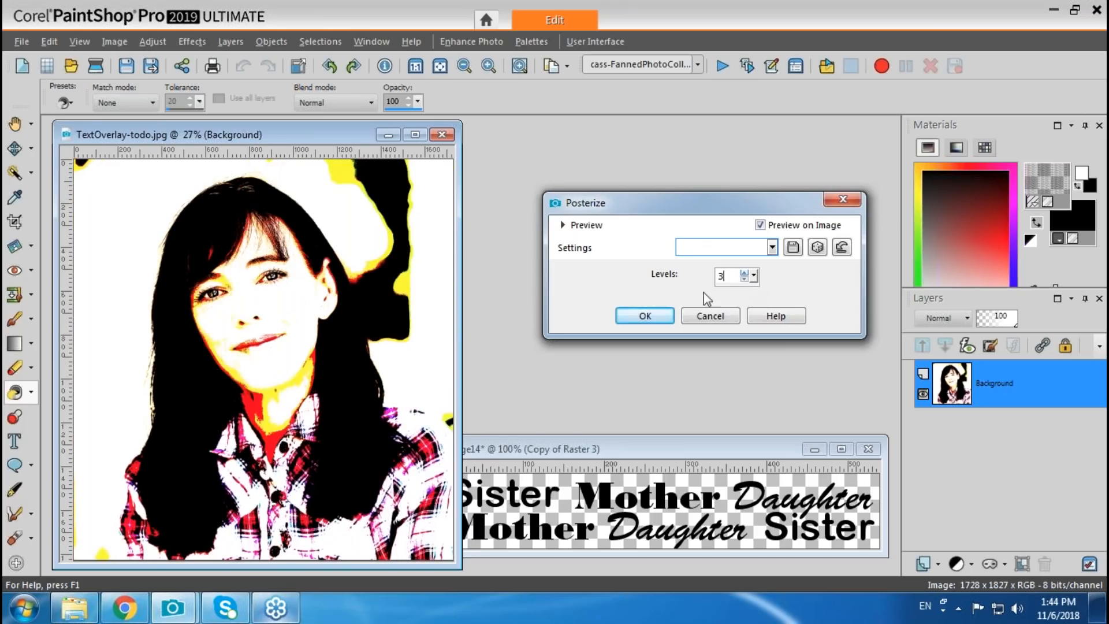
click(637, 319)
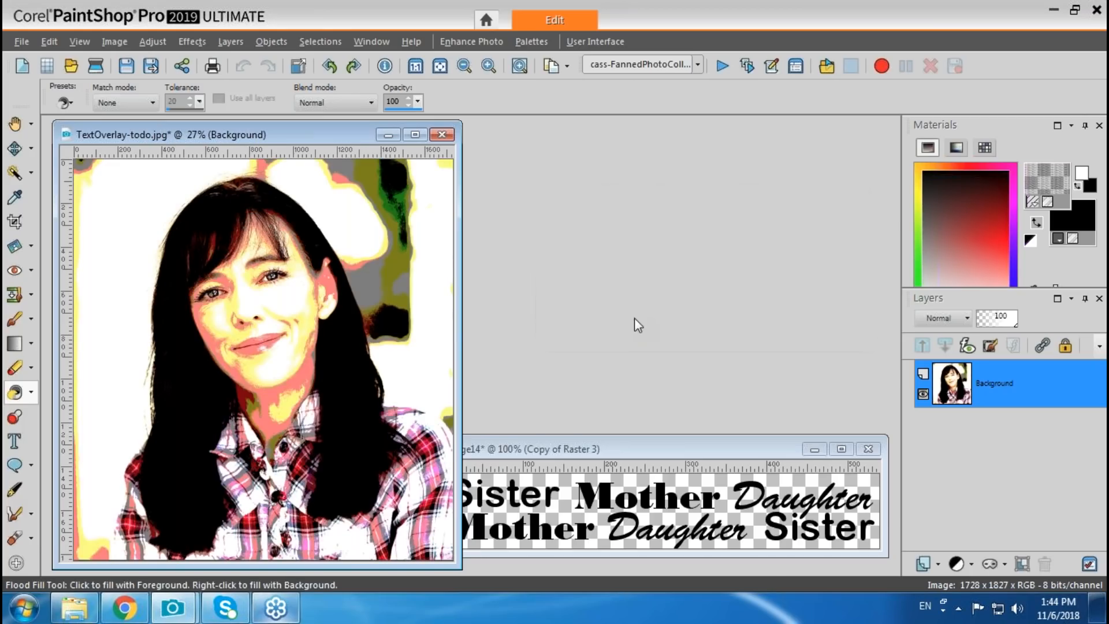
Step: Select the black areas of the posterized photo with the Magic Wand and add a new raster layer with default settings
click(14, 174)
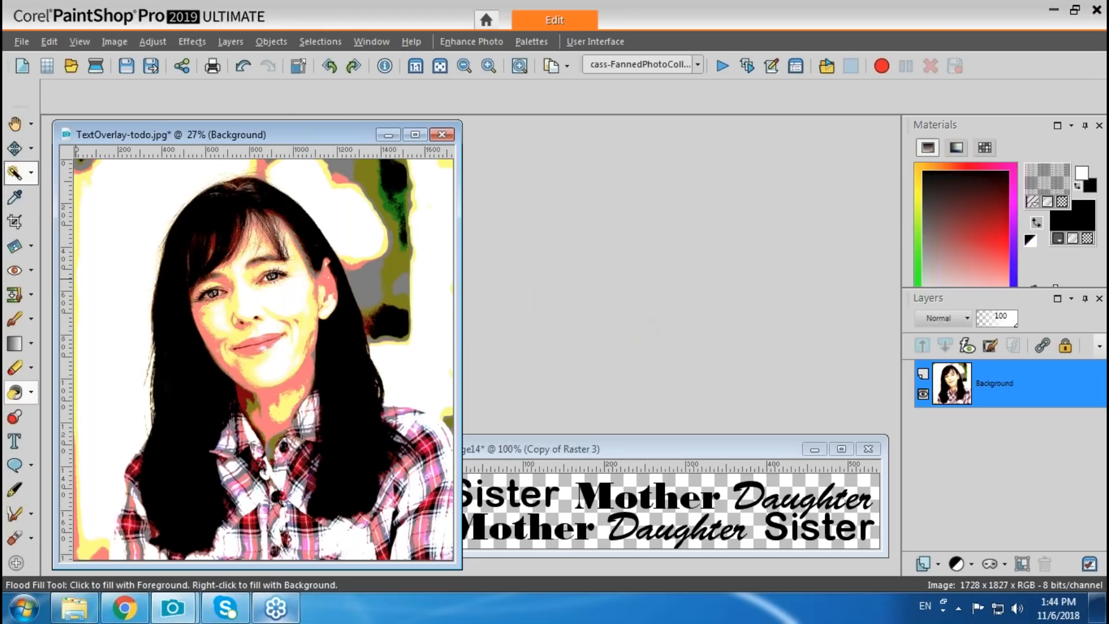
click(190, 401)
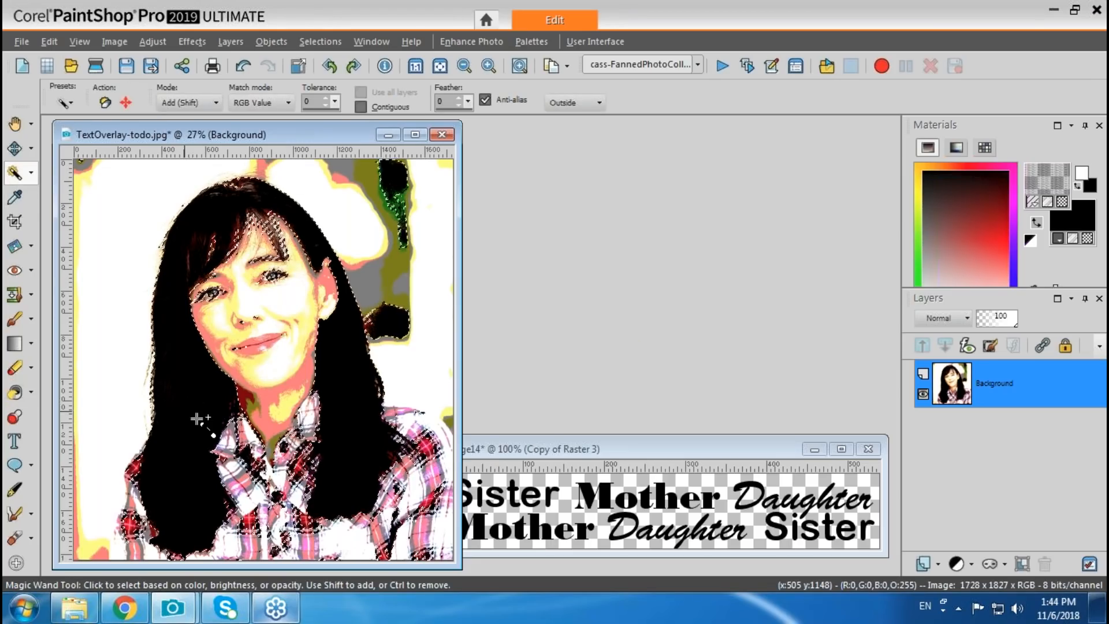
click(938, 565)
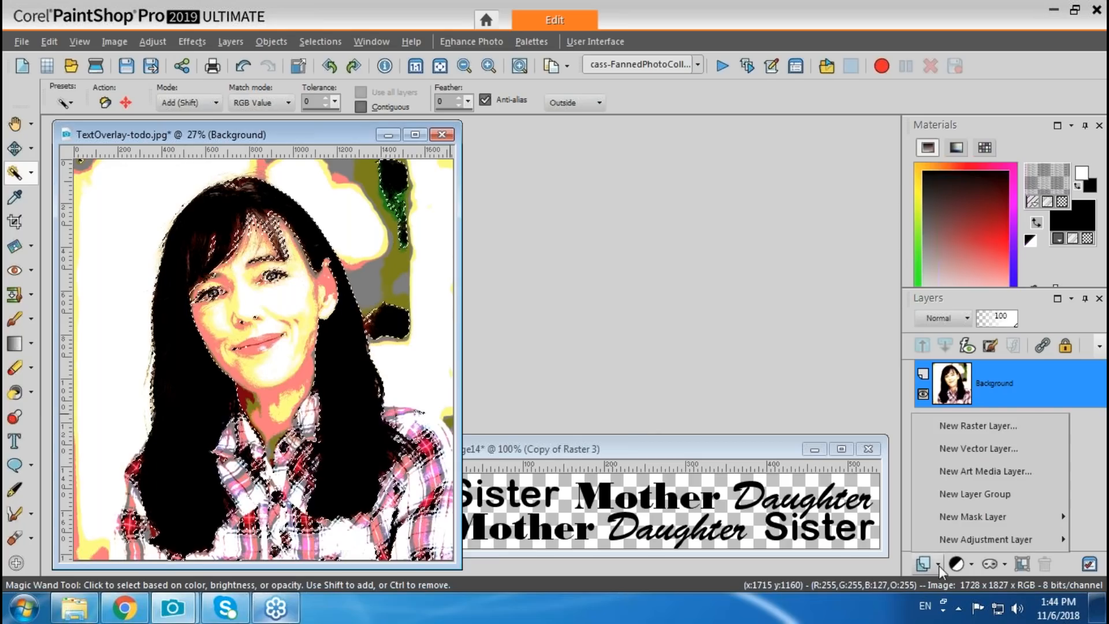
click(954, 431)
click(494, 460)
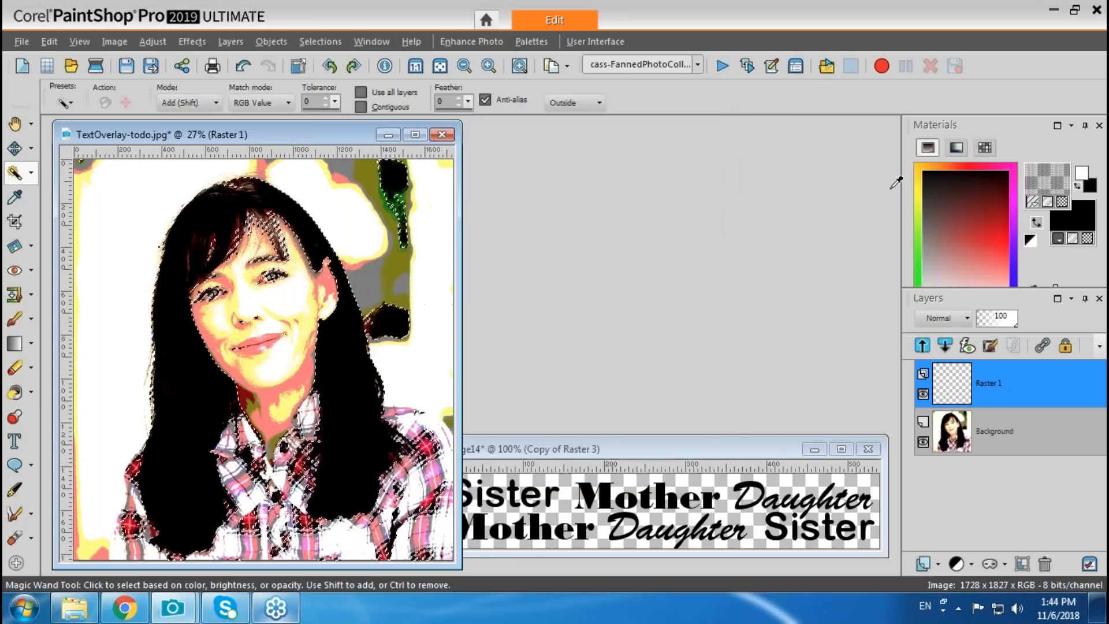
Step: Set the scale of the foreground text pattern to 80
click(1045, 177)
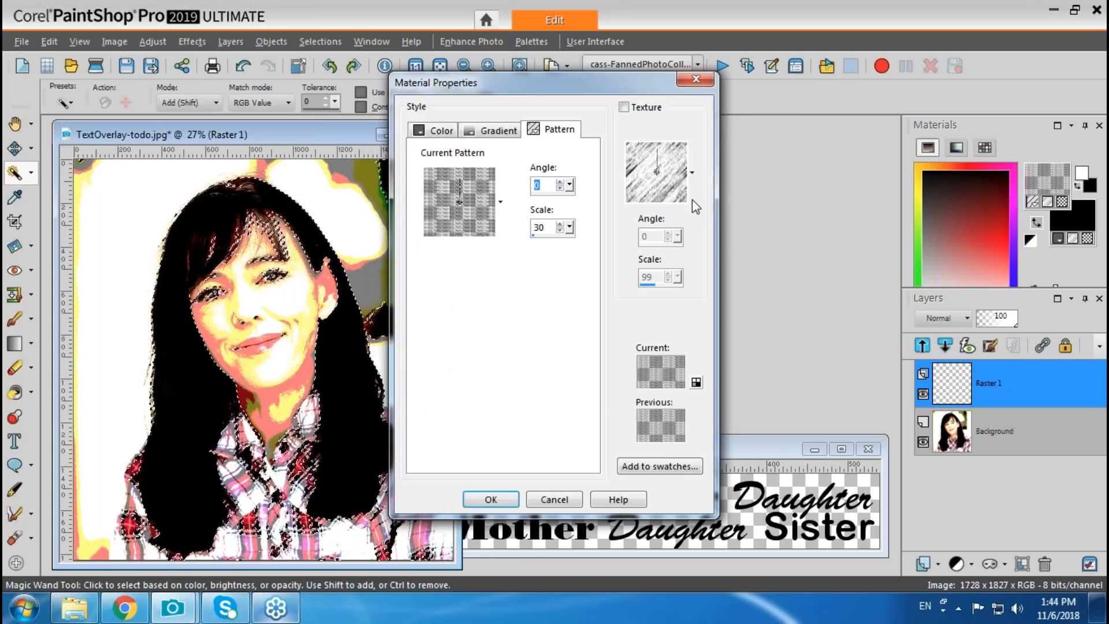
click(539, 229)
drag(539, 230, 515, 246)
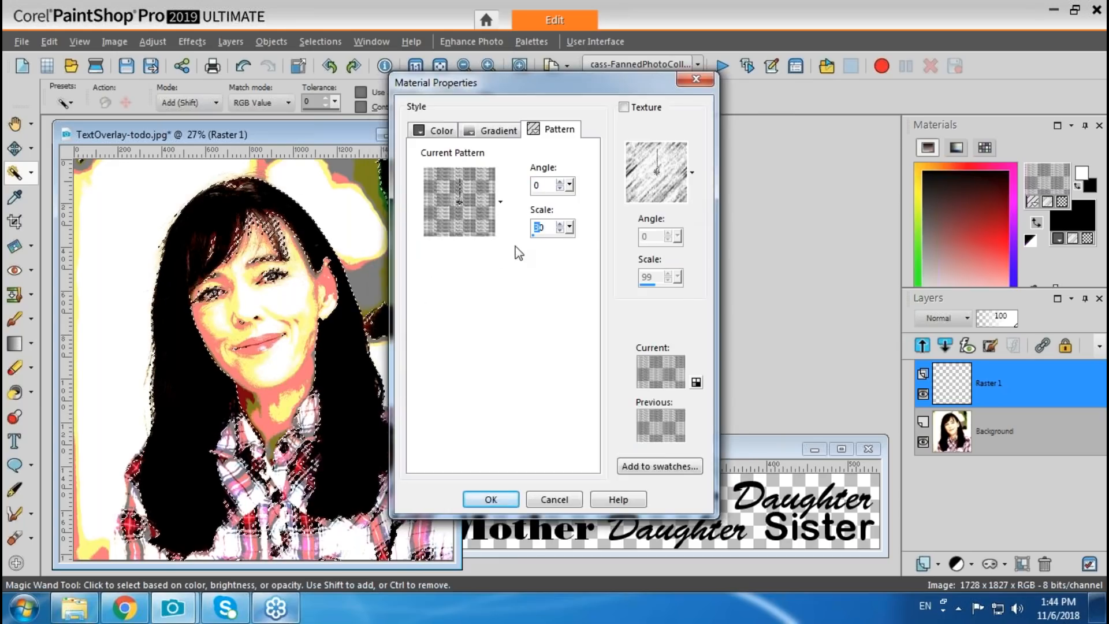
text(6)
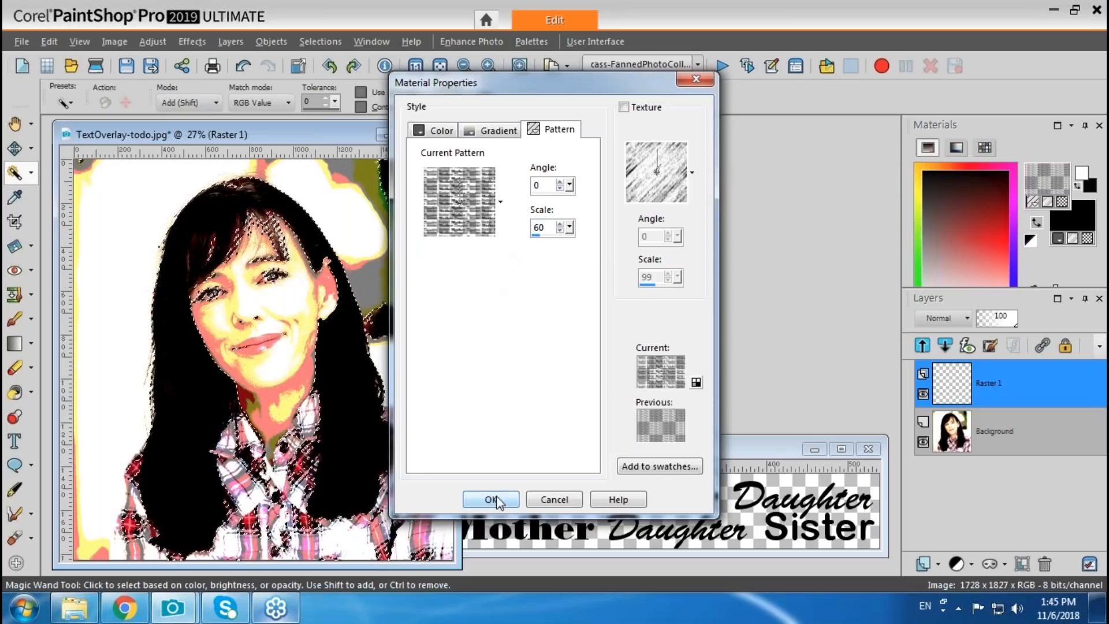
drag(540, 228, 521, 257)
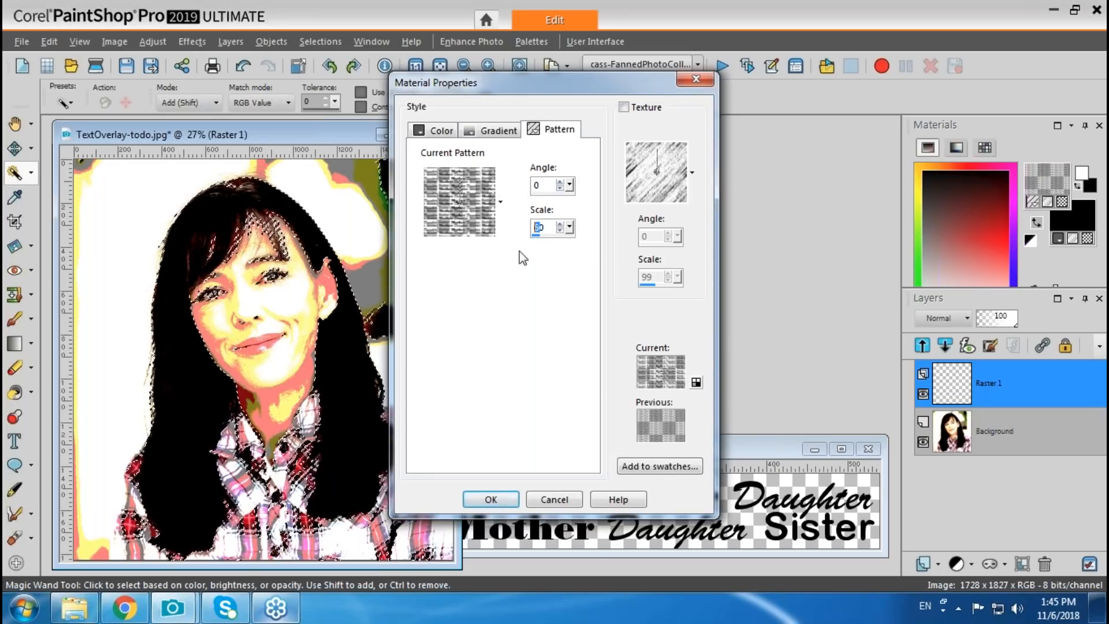
text(8)
click(487, 500)
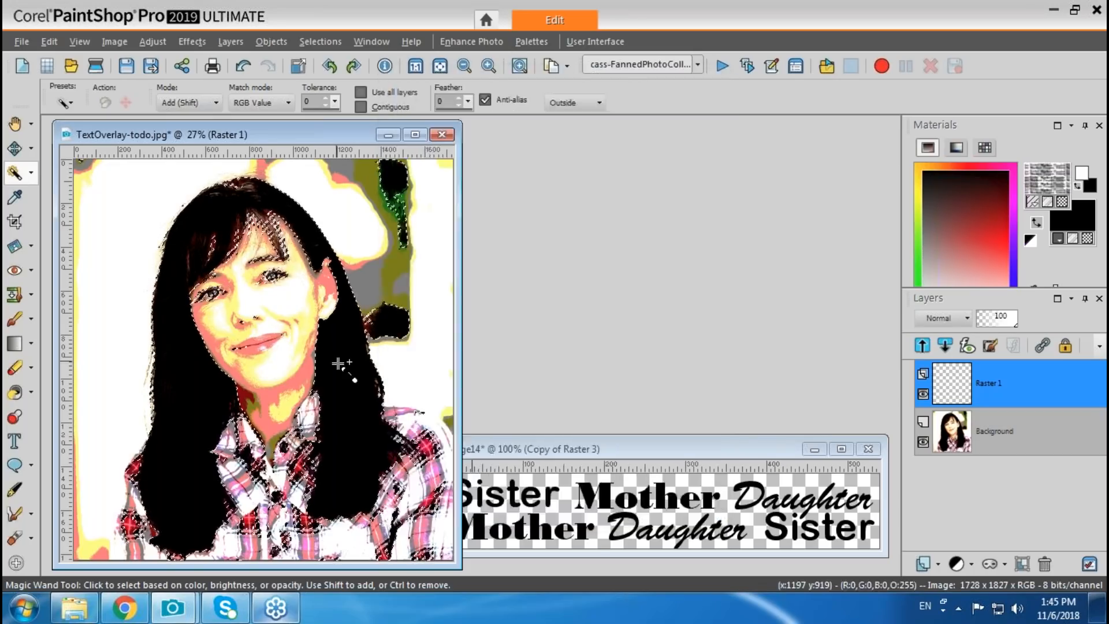
Step: Flood fill the selected black areas on Raster 1 with the text pattern, deselect, and check the result with the Background briefly hidden
key(f)
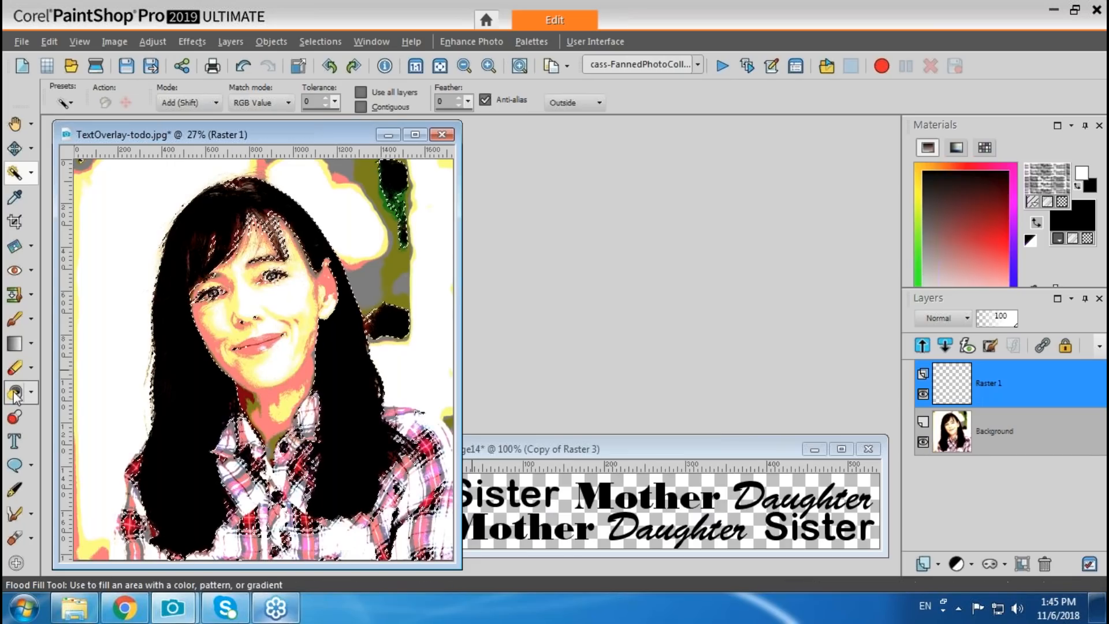
click(350, 367)
key(ctrl+d)
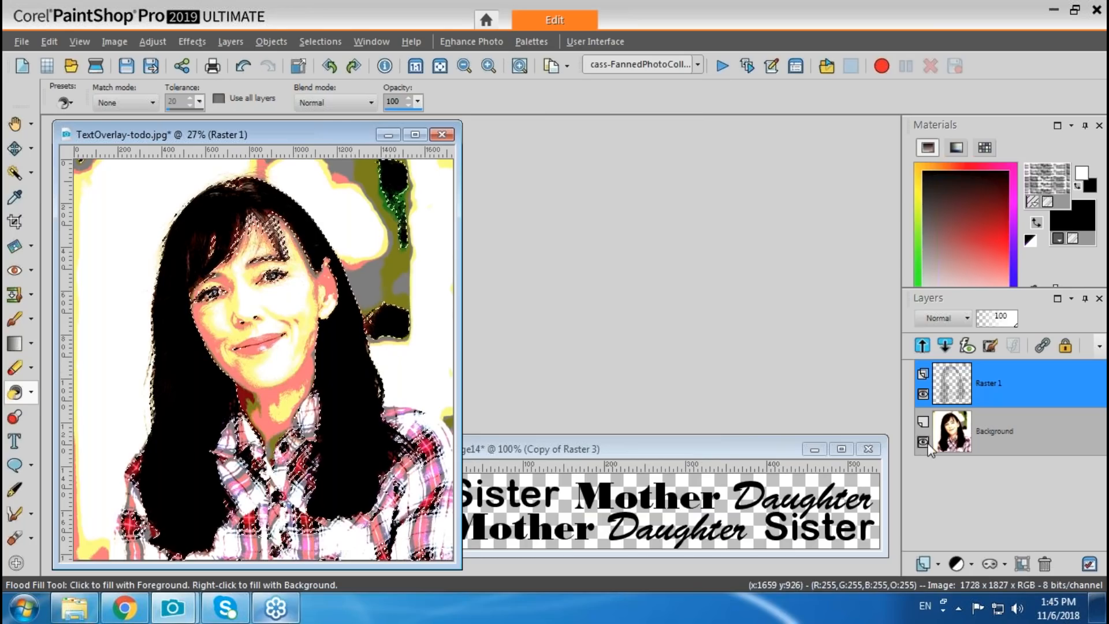
click(923, 442)
click(923, 442)
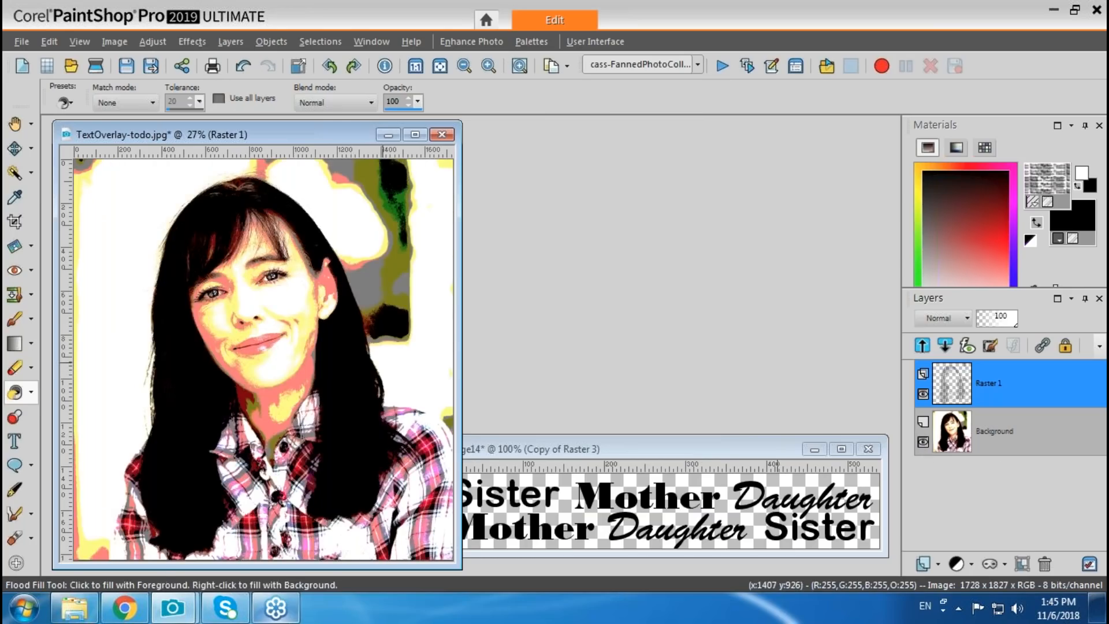
Step: Select the salmon-pink areas of the Background photo with the Magic Wand and add a new raster layer with default settings
click(14, 173)
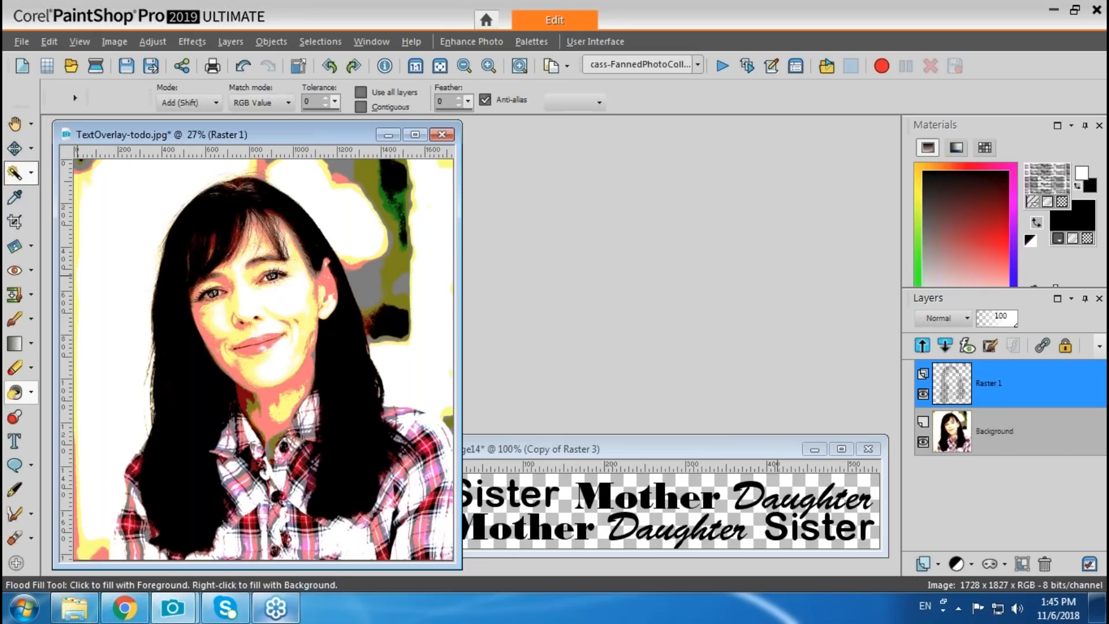
click(953, 432)
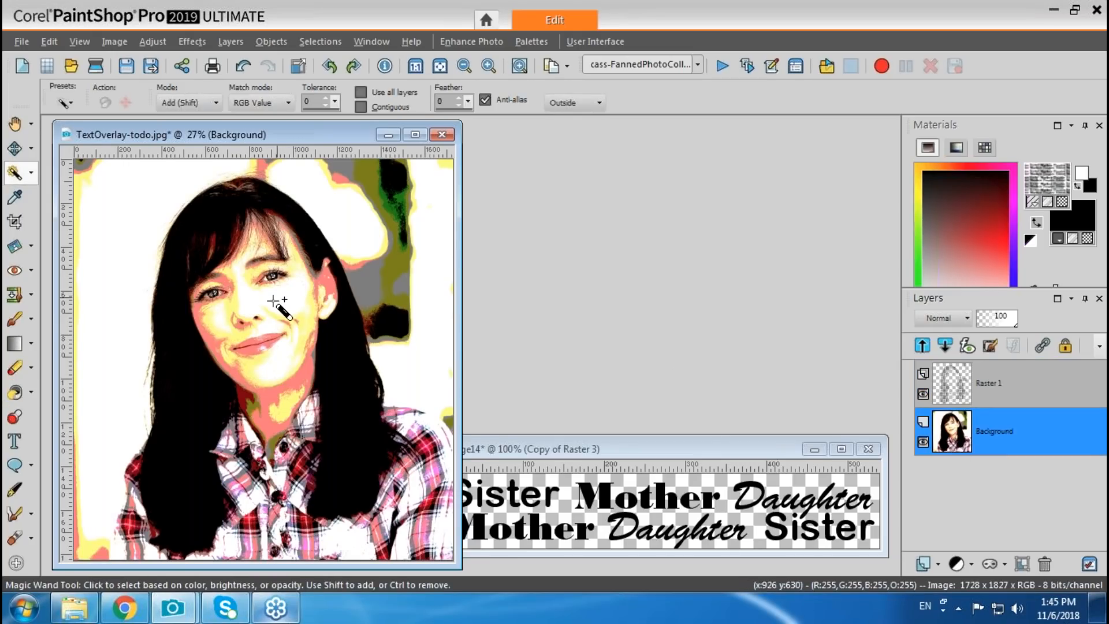
click(263, 395)
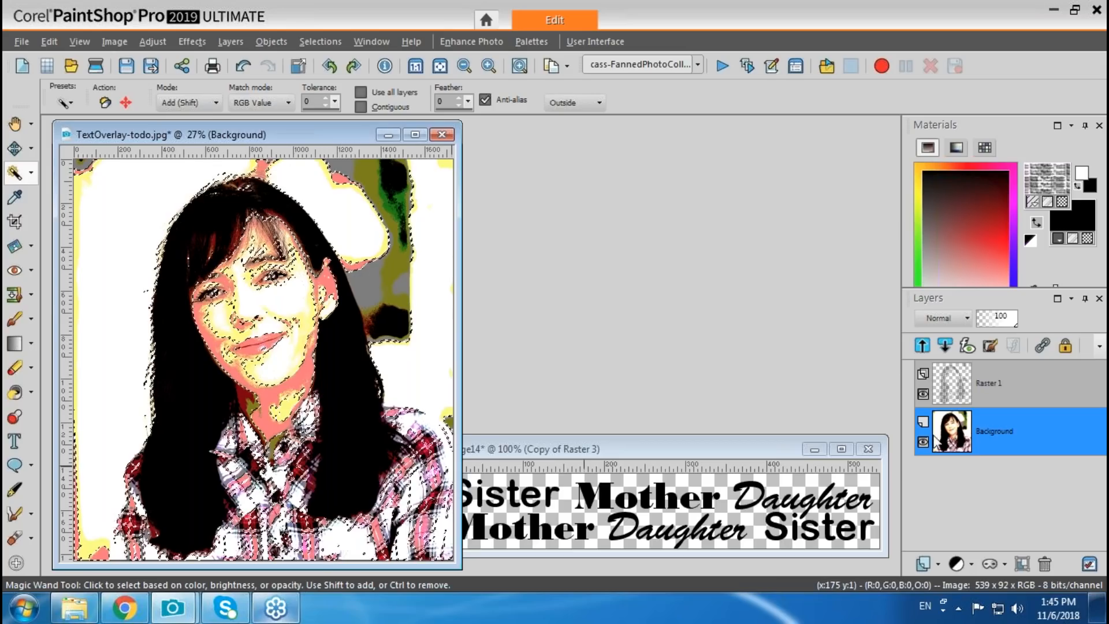
click(934, 555)
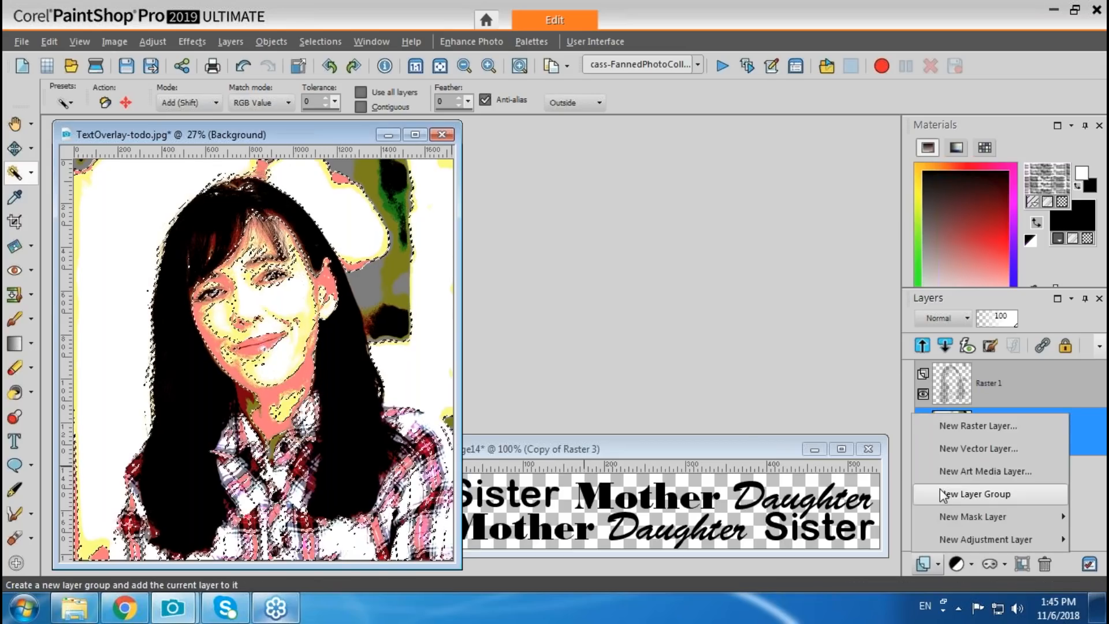
click(944, 428)
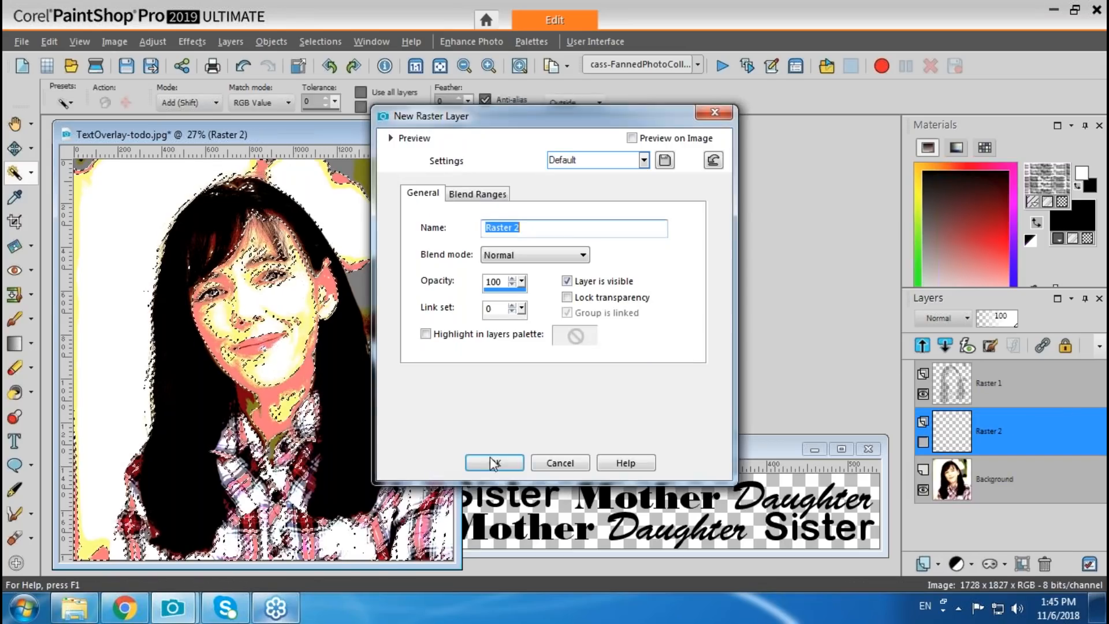
click(490, 459)
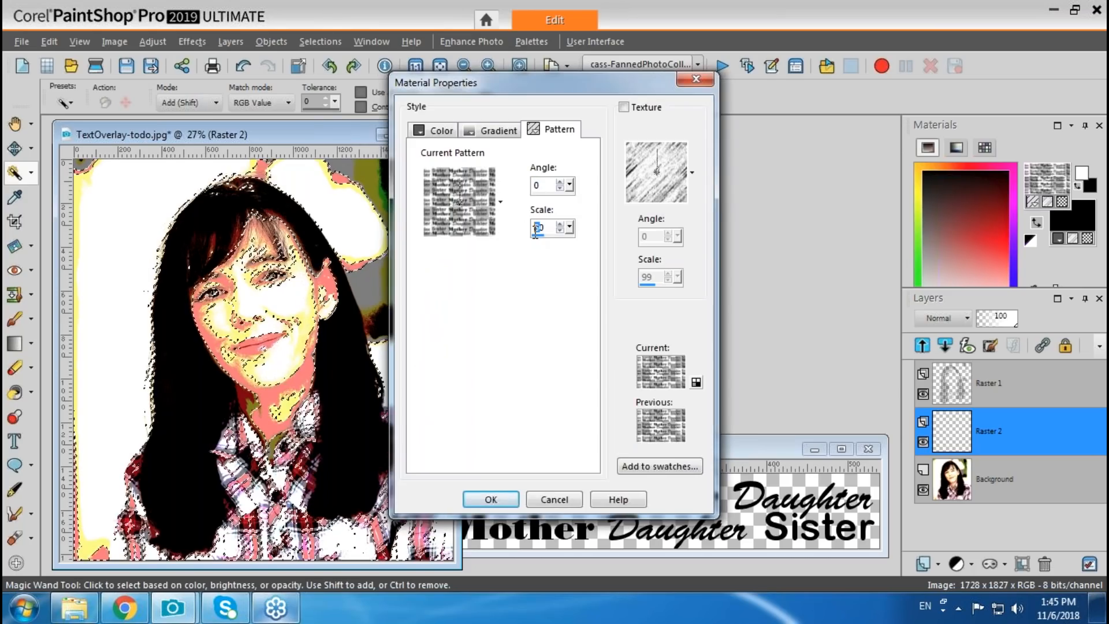
Step: Set the foreground pattern scale to 50, flood fill the selection on Raster 2, deselect, and check it with the Background briefly hidden
text(5)
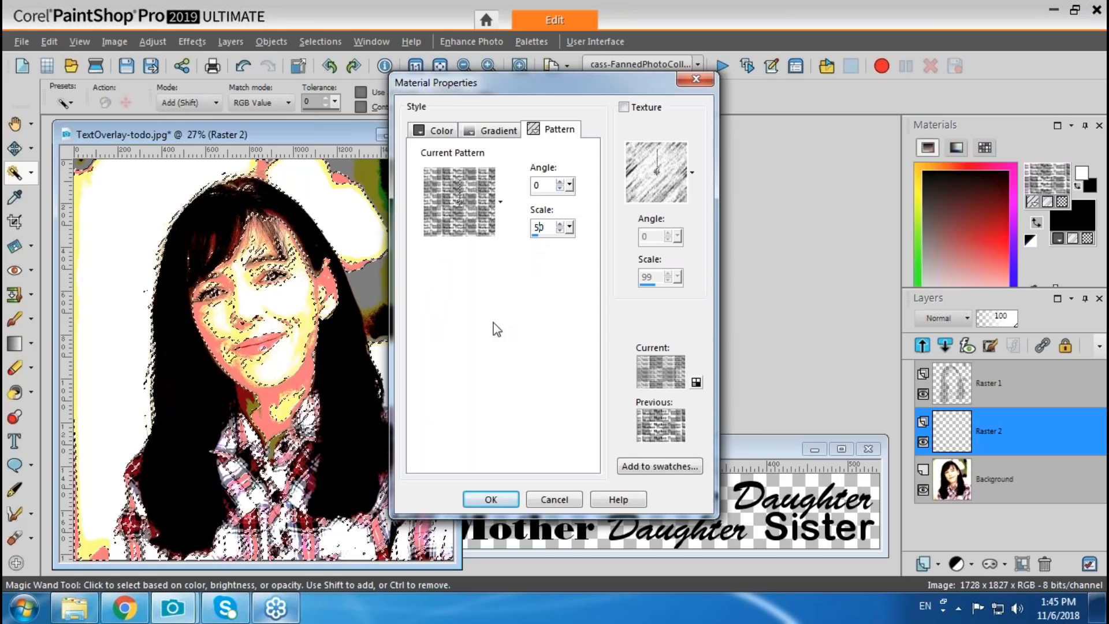
click(490, 498)
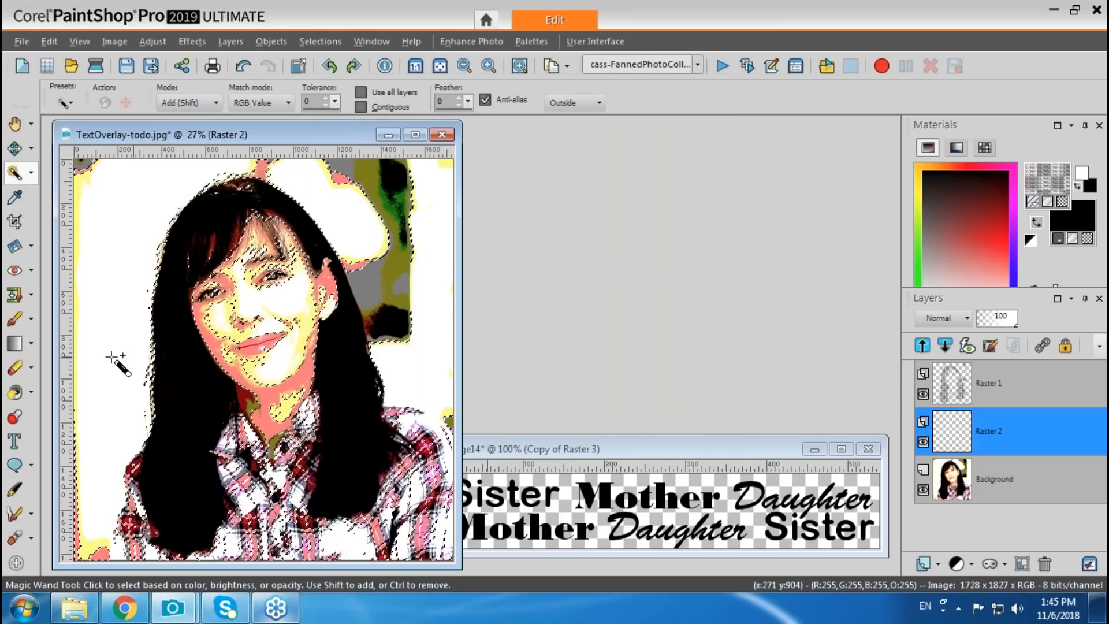
key(f)
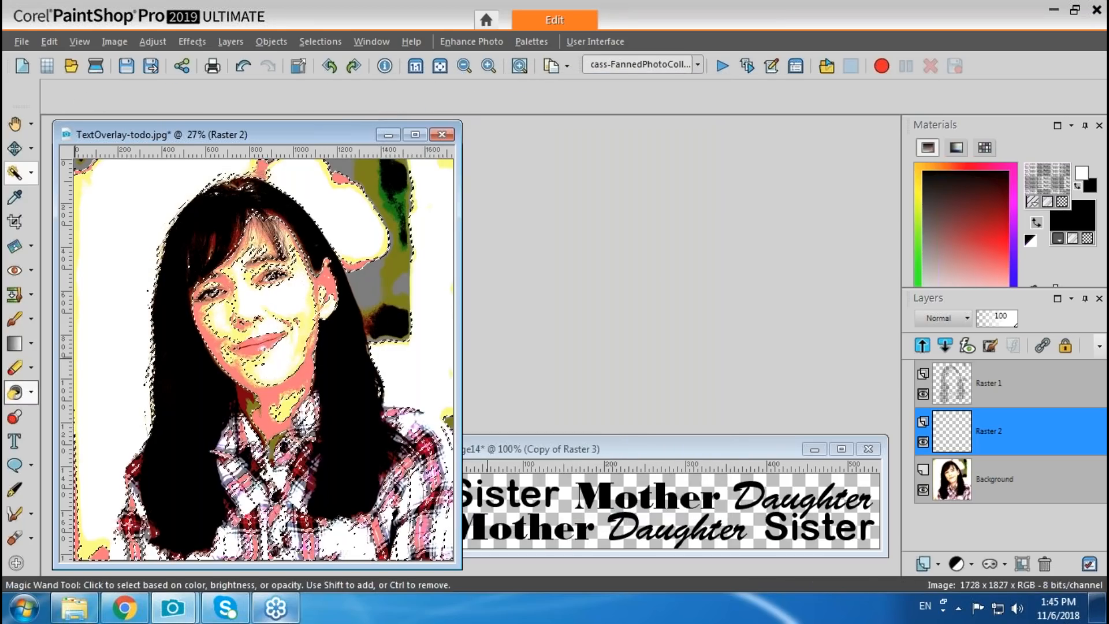
click(313, 394)
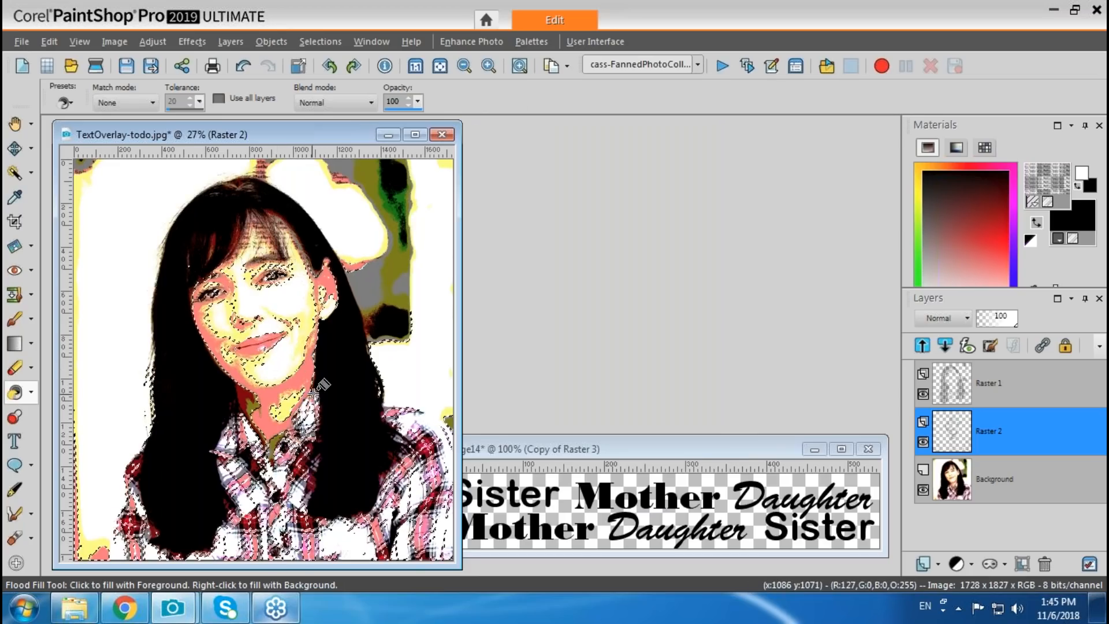
key(ctrl+d)
click(924, 489)
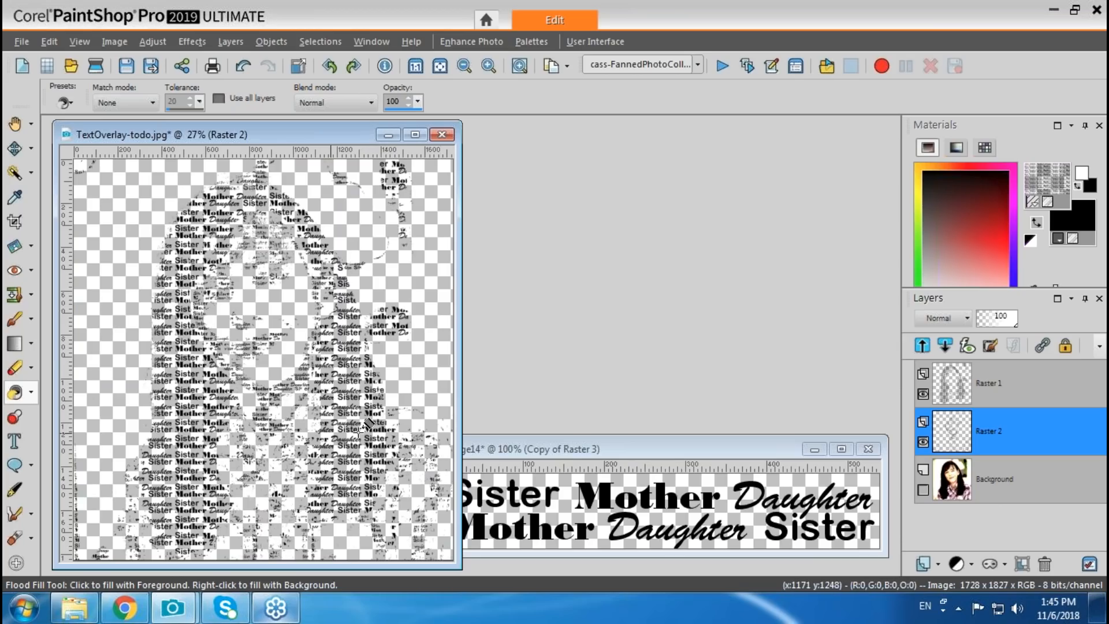
click(924, 490)
Step: Sample the salmon pink of the face as the foreground color and lock the transparency of Raster 2
mouse_move(931, 485)
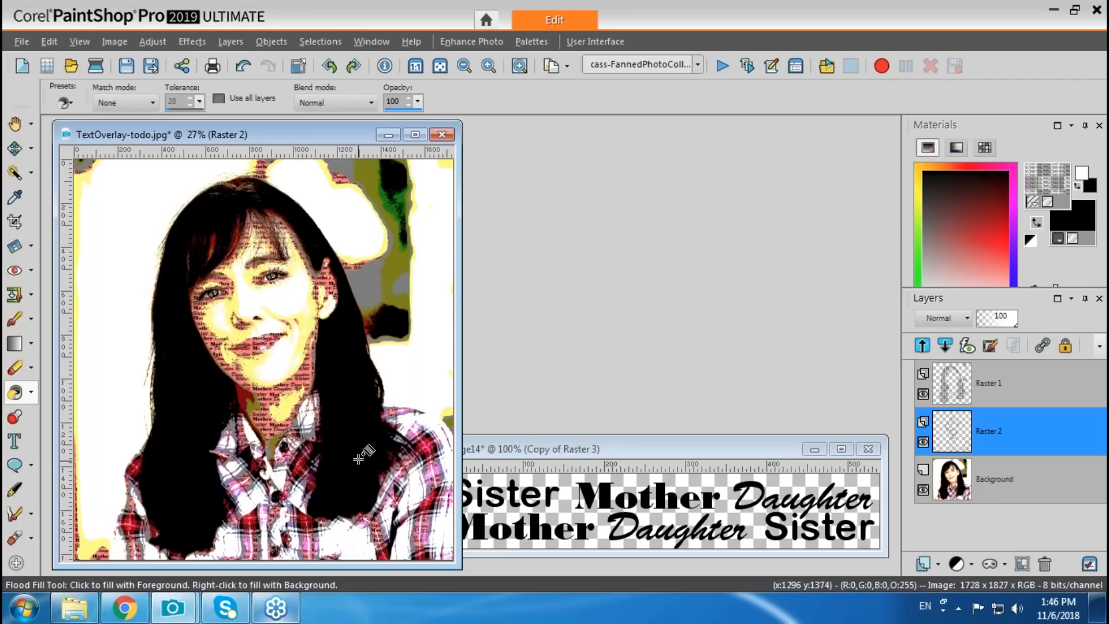
key(e)
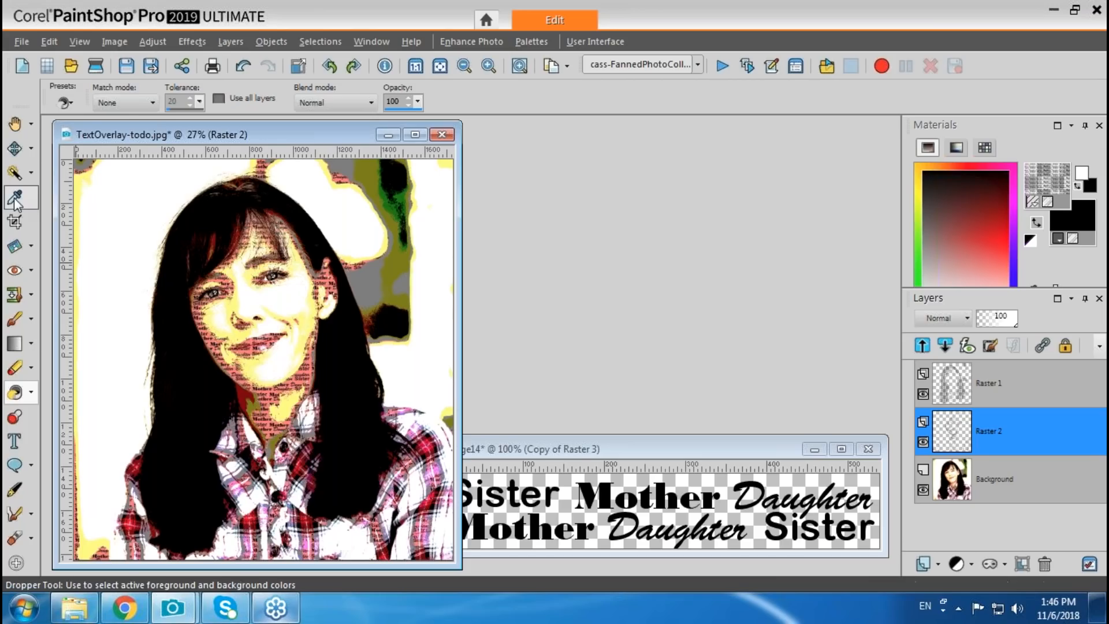
click(232, 365)
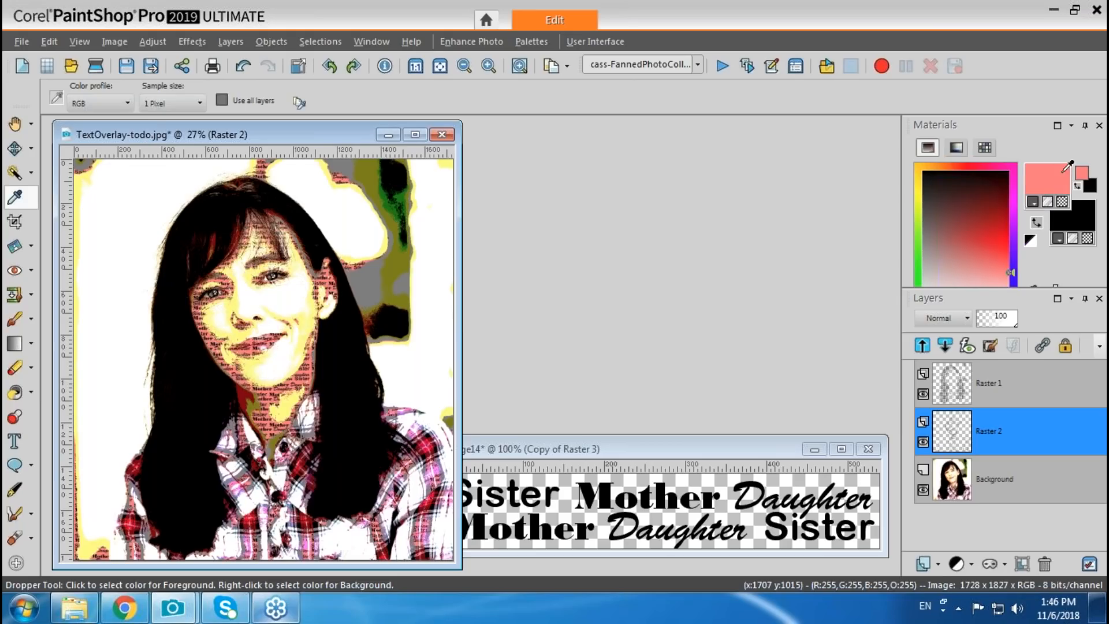
click(1065, 346)
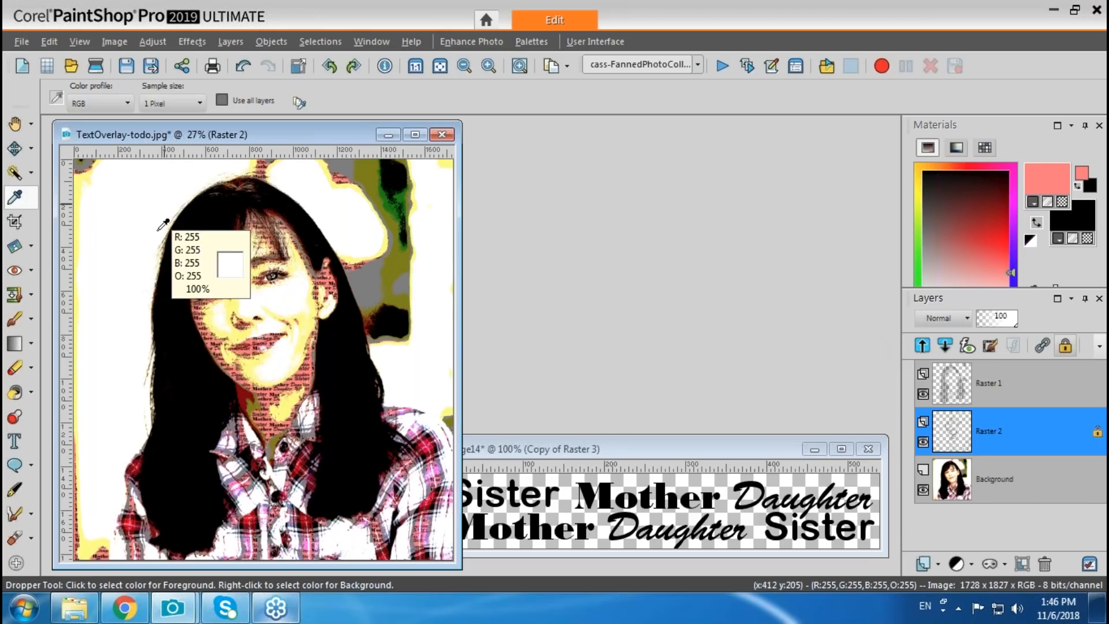
Step: Select the entire Raster 2 layer and fill its text with the salmon-pink foreground color
click(15, 392)
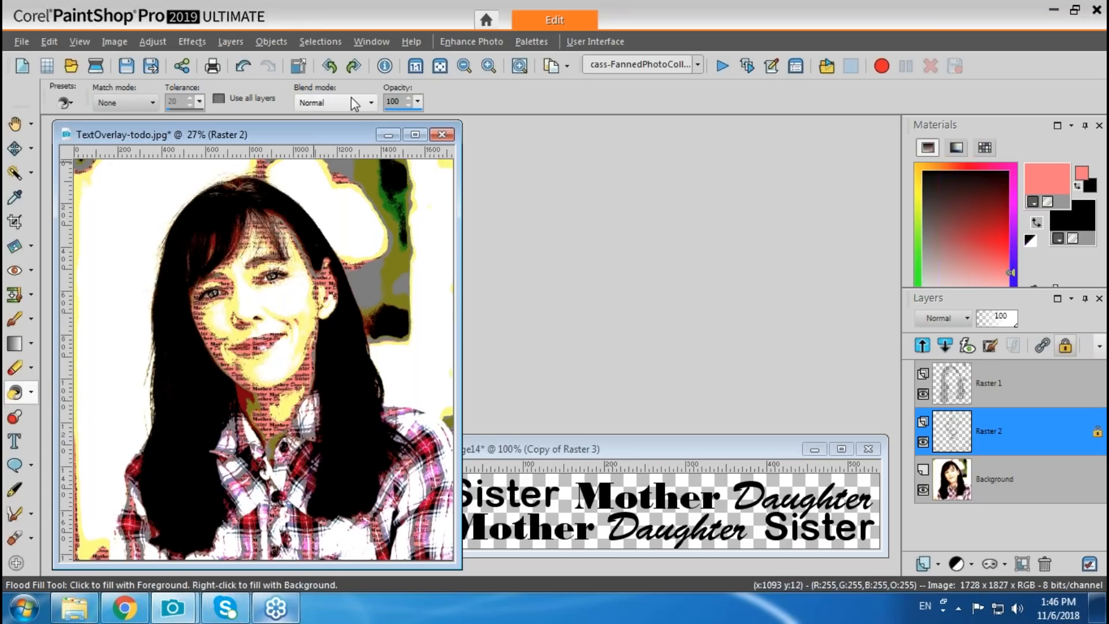
click(321, 42)
click(342, 64)
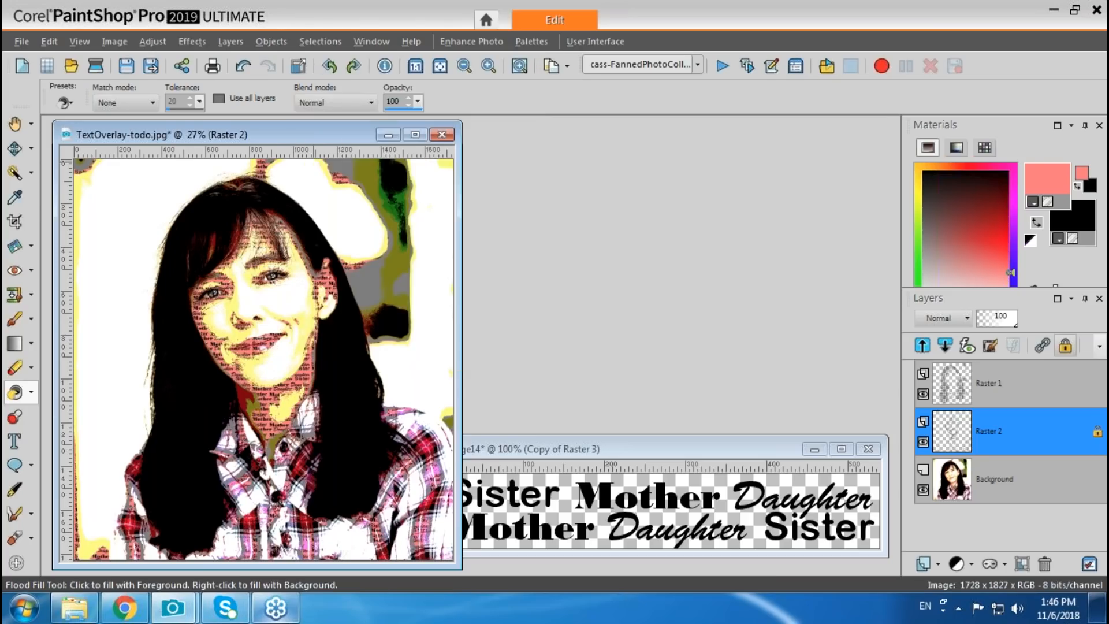
key(Delete)
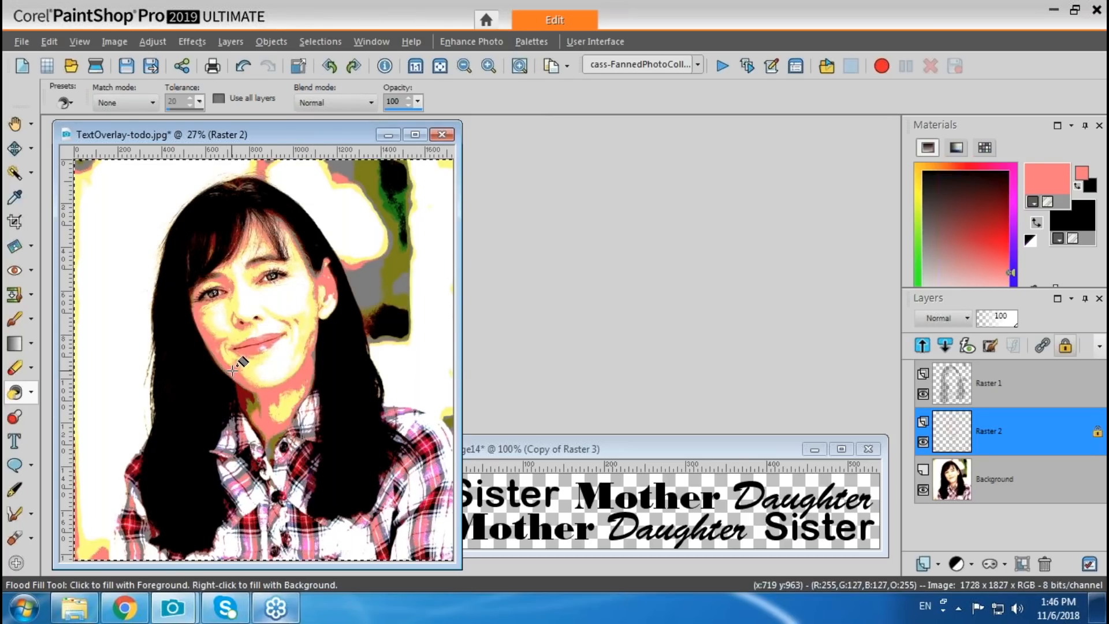
Step: Unlock the transparency of Raster 2 and hide the Background layer to view the text portrait alone
click(922, 491)
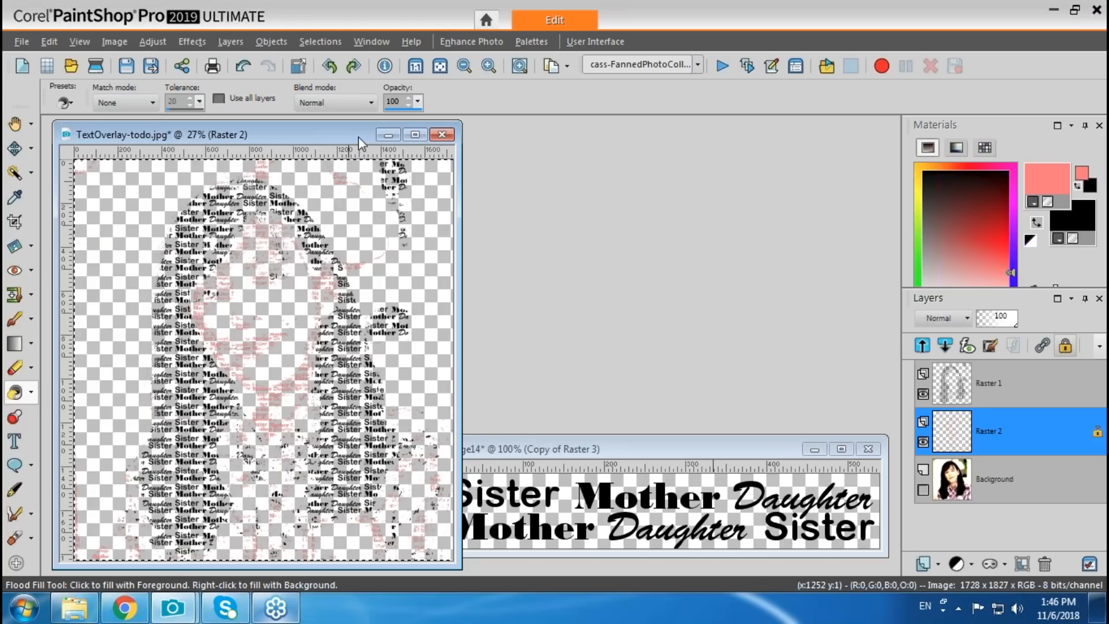
key(ctrl+z)
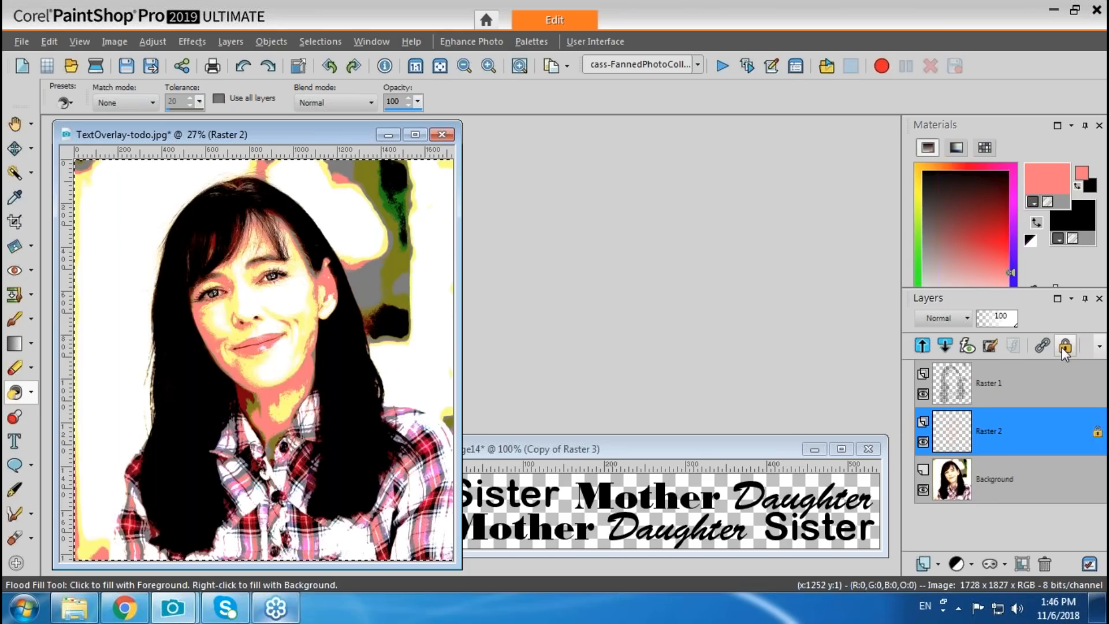
click(923, 490)
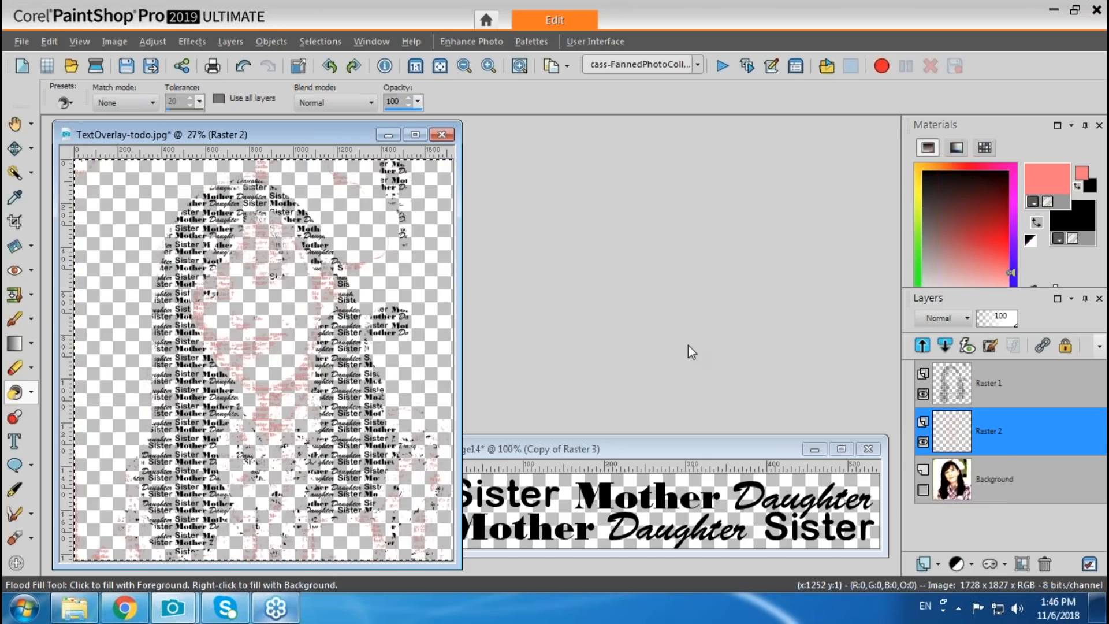
Step: Close TextOverlay-todo.jpg and the Image14 text pattern image without saving
drag(332, 135, 367, 134)
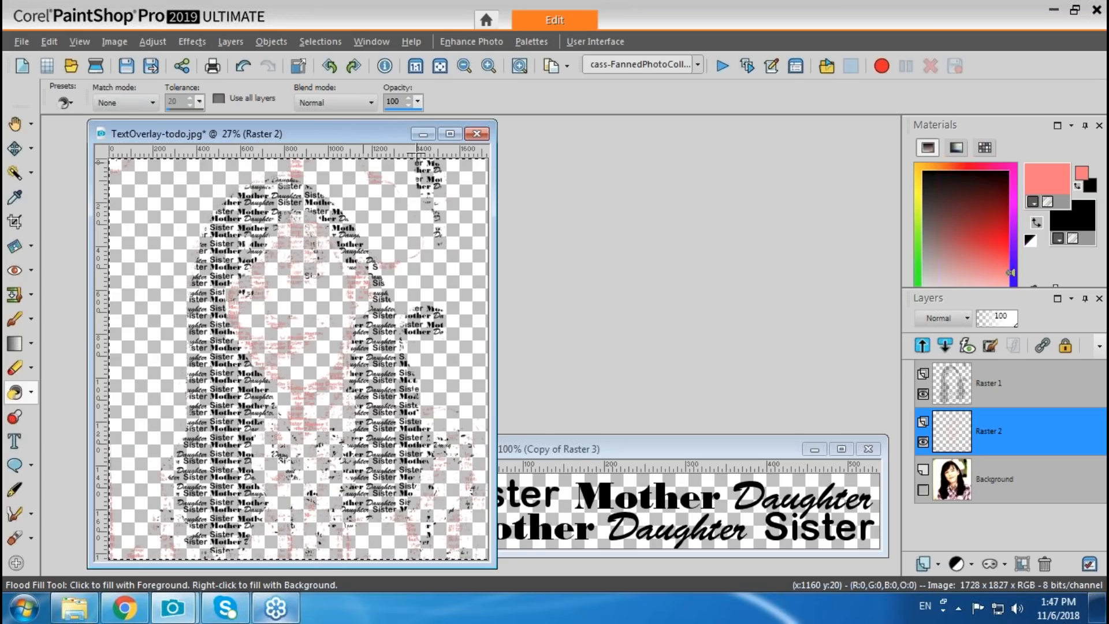
click(478, 134)
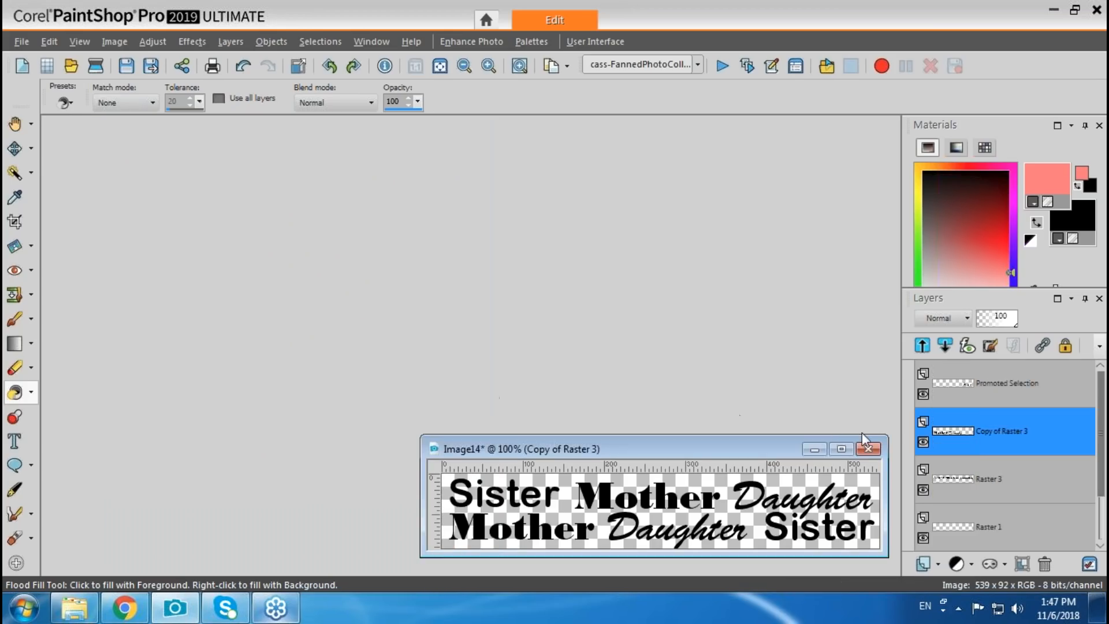
click(868, 449)
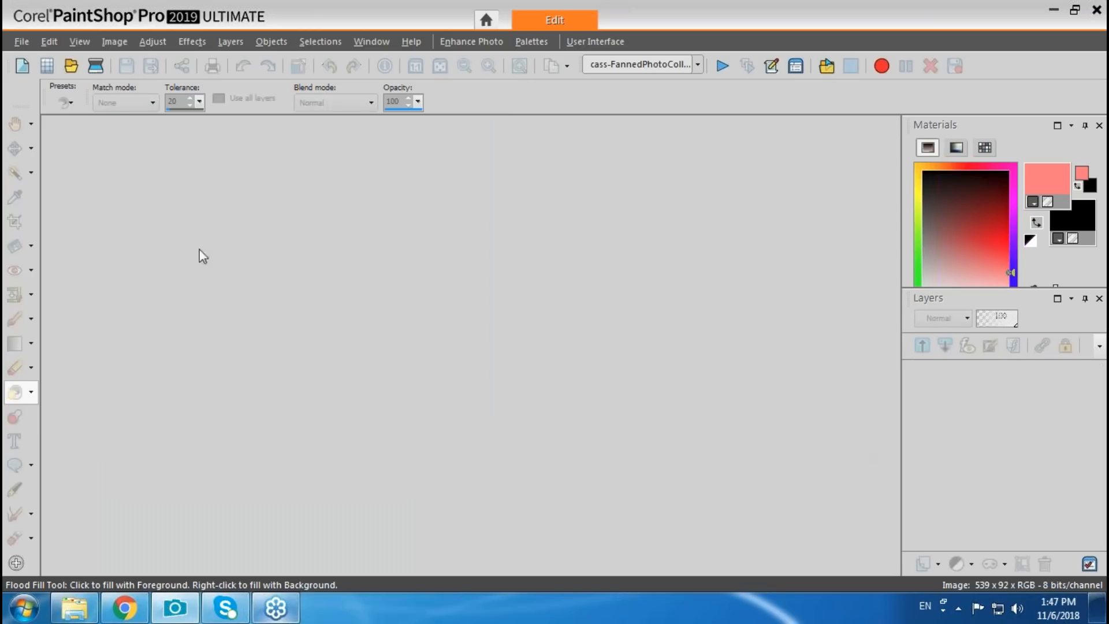
Step: Open the seashell photo Image8.jpg and reposition its window in the workspace
double_click(345, 261)
click(589, 157)
click(782, 335)
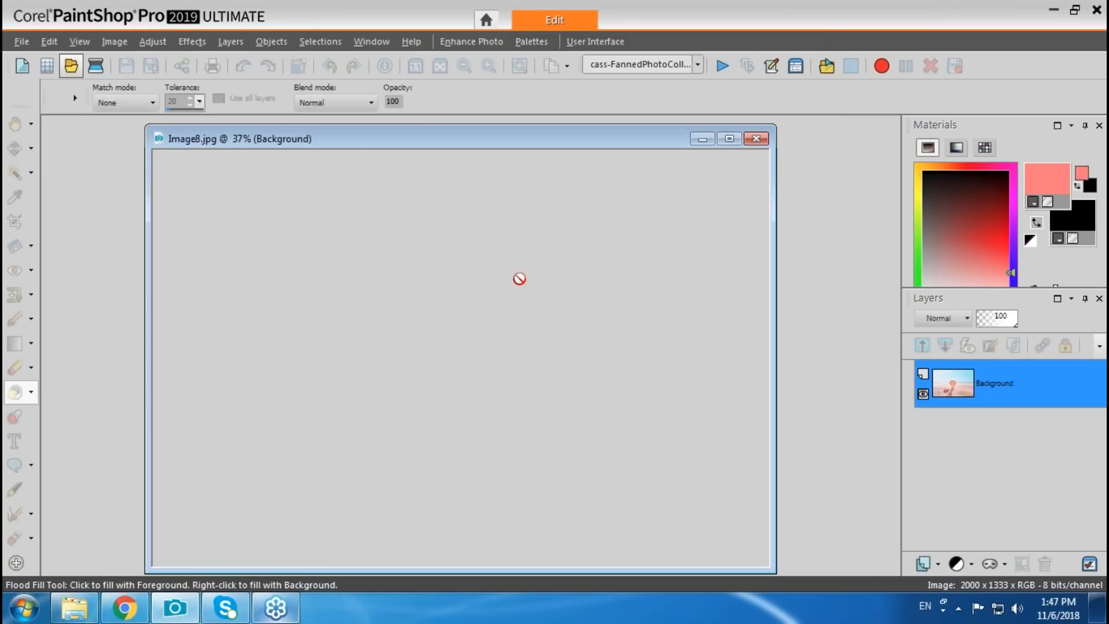
drag(531, 139, 518, 136)
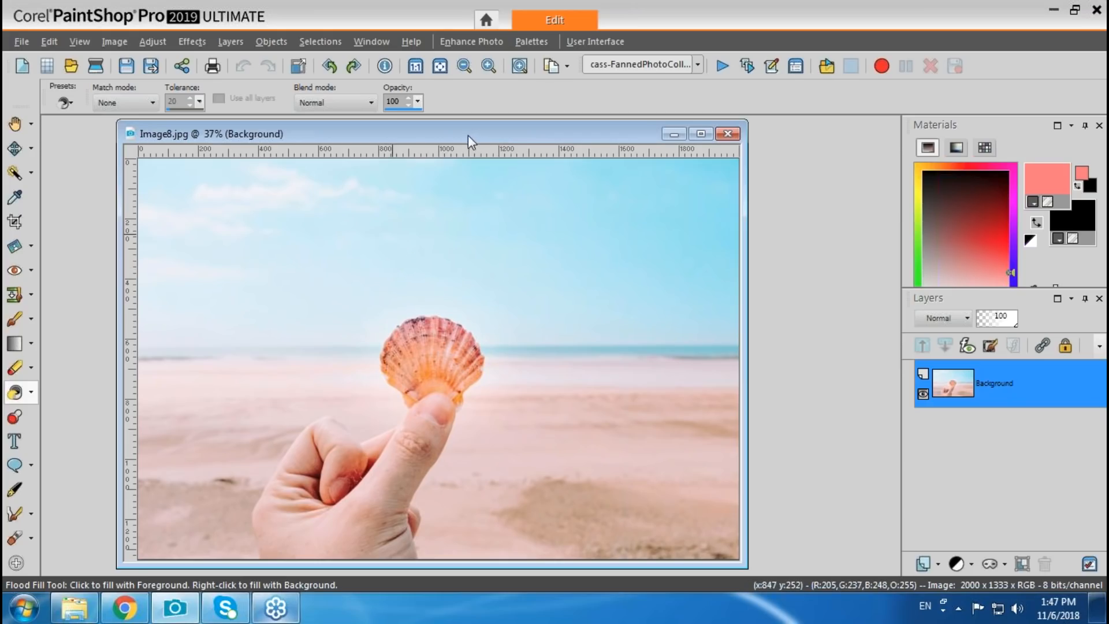
Step: Start the Vignette photo effect and outline a freehand area of focus around the hand and seashell
click(192, 40)
mouse_move(242, 95)
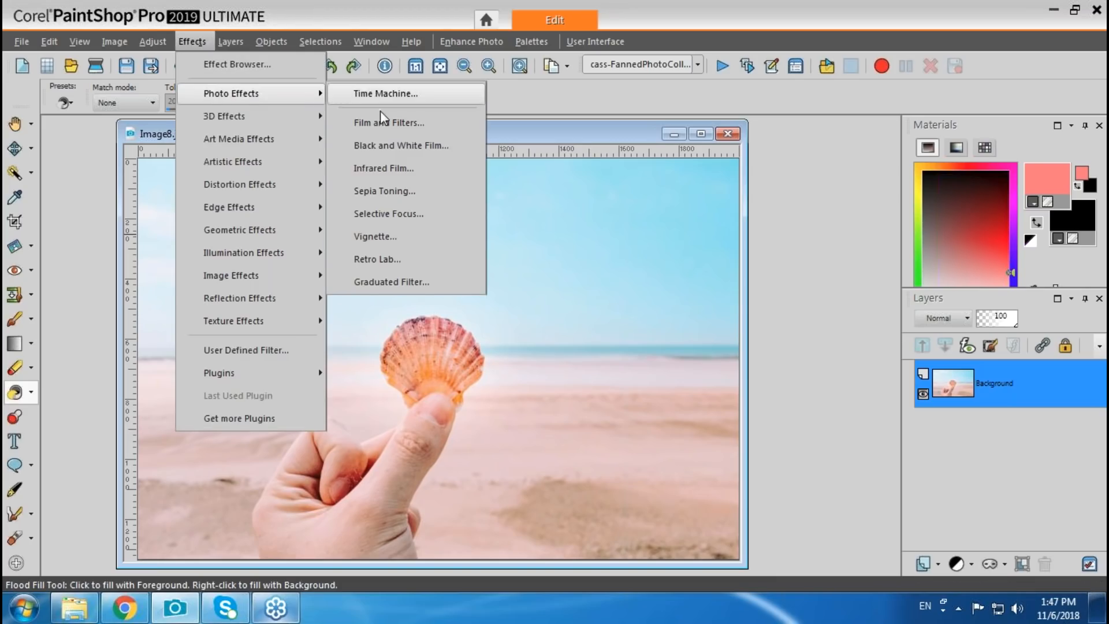
click(375, 237)
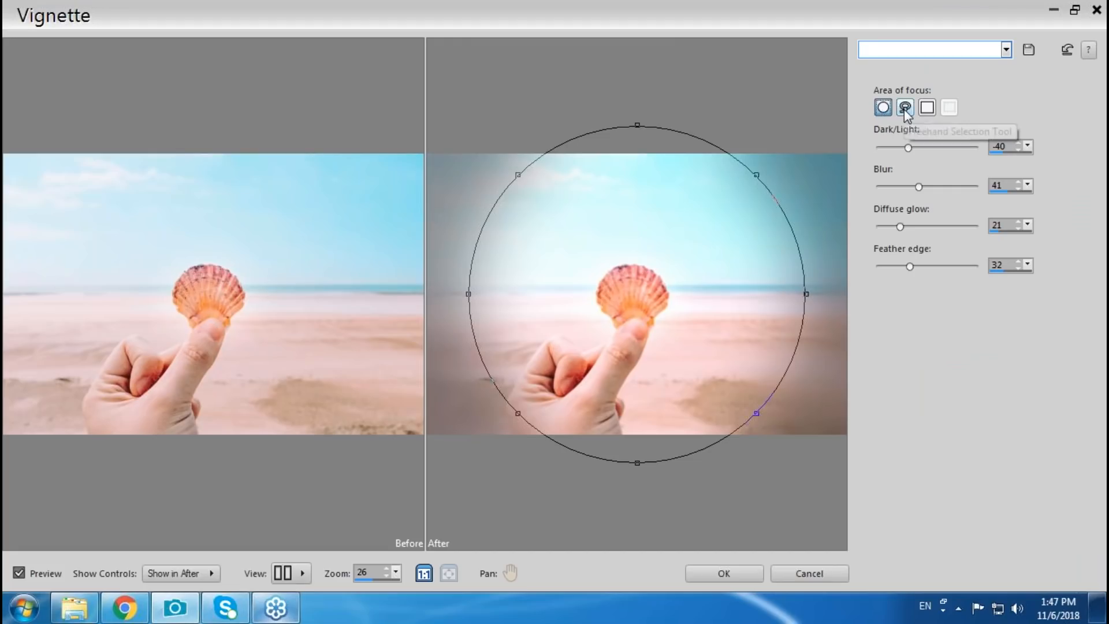
click(905, 108)
mouse_move(647, 410)
mouse_down()
mouse_move(693, 302)
mouse_move(678, 250)
mouse_move(626, 233)
mouse_move(590, 251)
mouse_move(576, 299)
mouse_move(525, 334)
mouse_move(502, 380)
mouse_move(503, 414)
mouse_move(515, 431)
mouse_move(596, 457)
mouse_move(638, 449)
mouse_move(670, 431)
mouse_up()
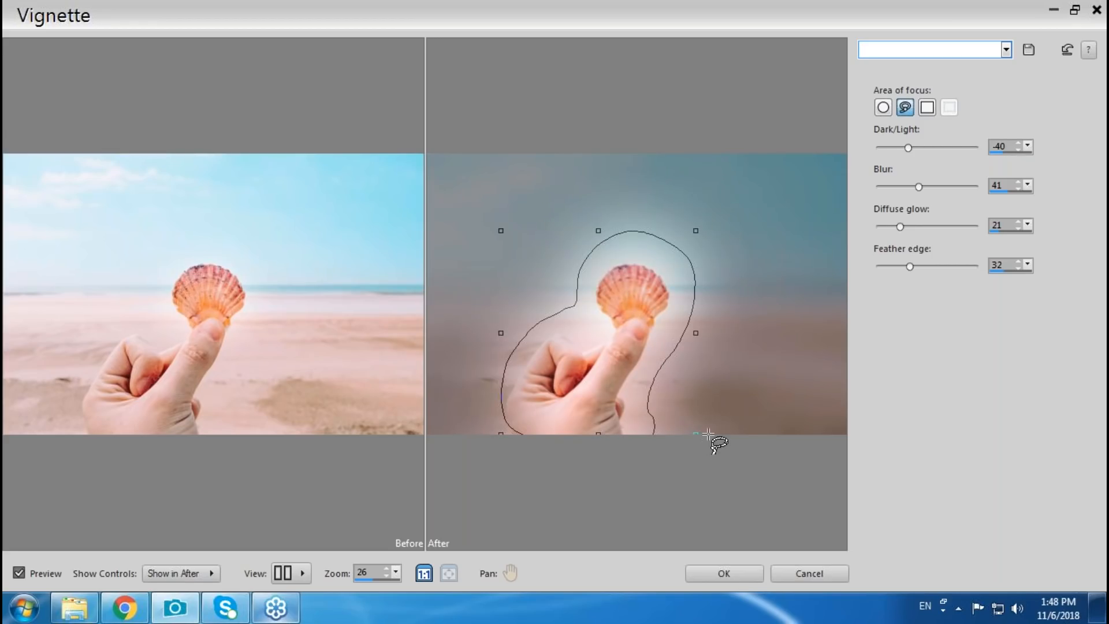
Step: Try a rectangular vignette focus area around the seashell with Dark/Light at -35 and Blur at 45
click(926, 113)
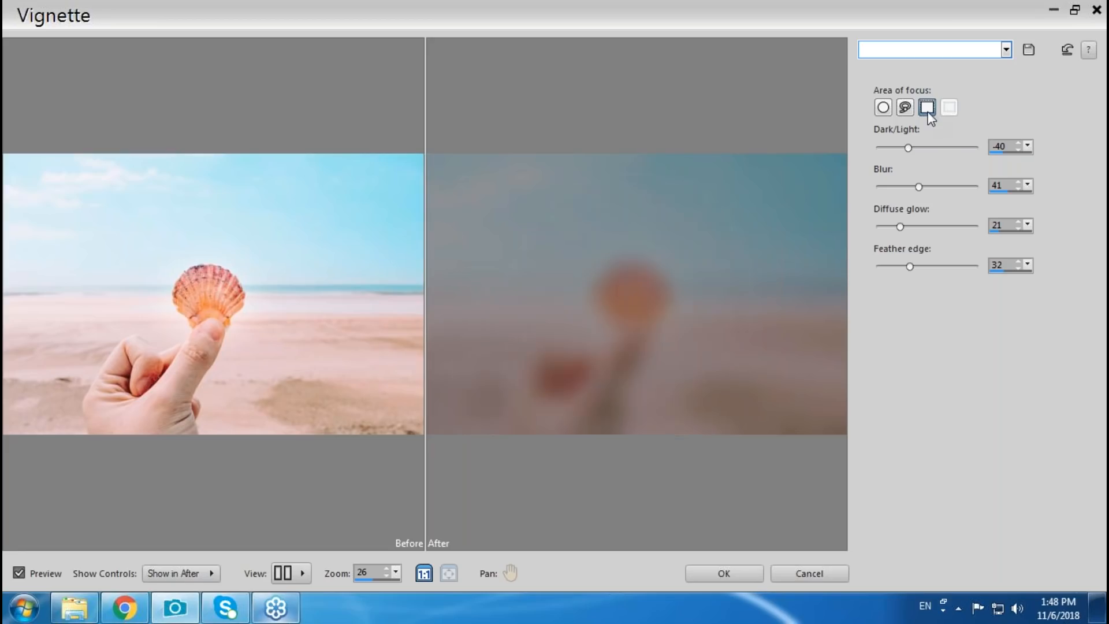
drag(504, 205, 786, 394)
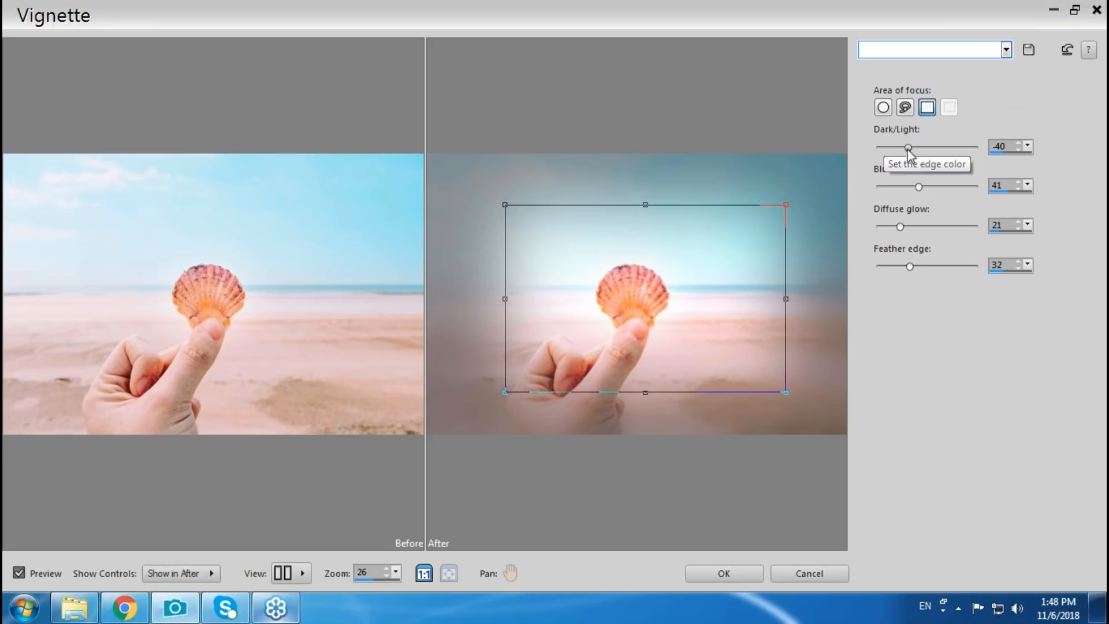
mouse_move(907, 148)
mouse_down()
mouse_move(960, 149)
mouse_move(908, 151)
mouse_up()
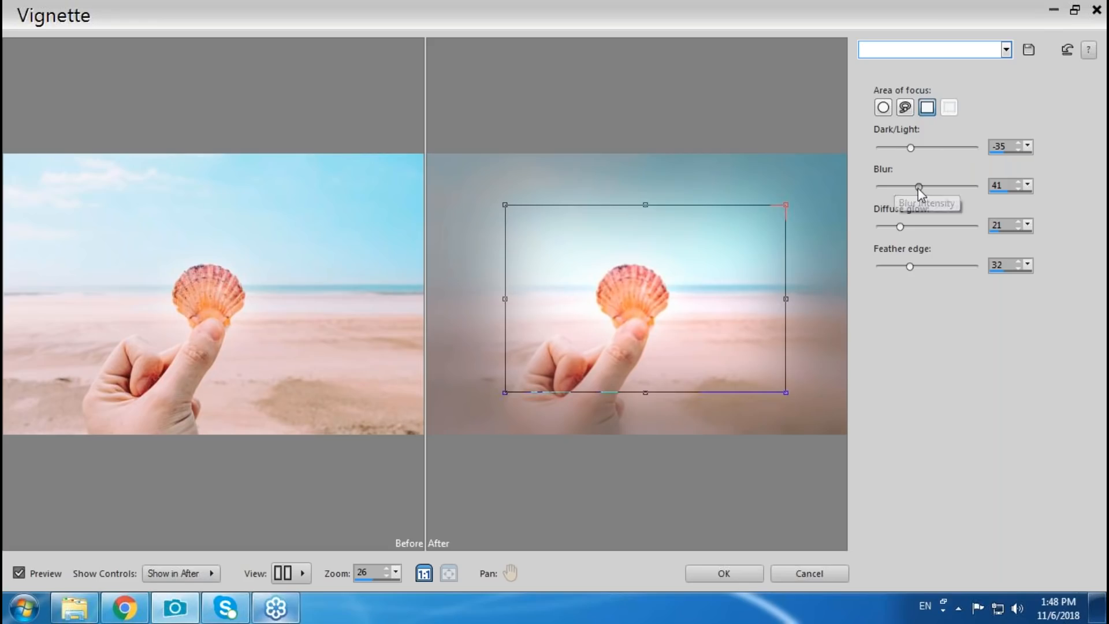
drag(917, 188, 884, 191)
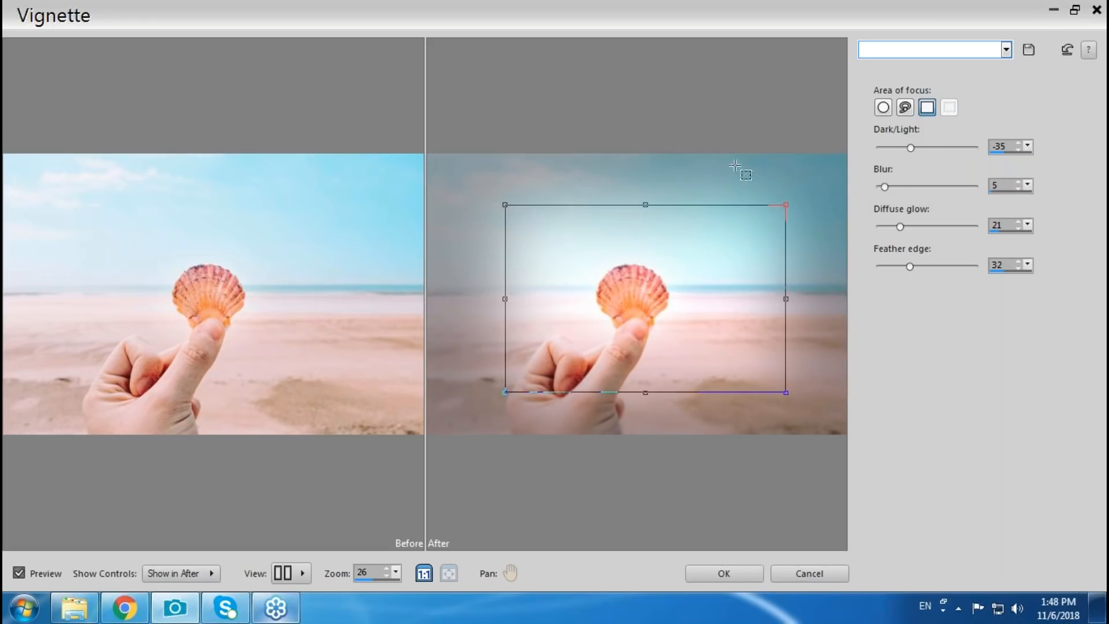
drag(886, 189, 944, 190)
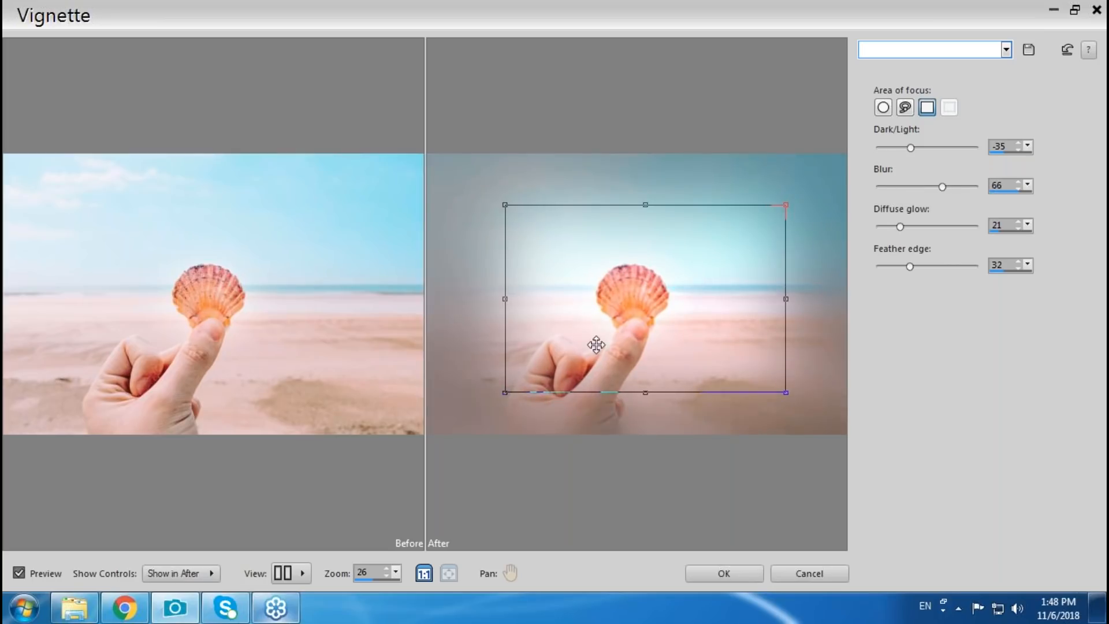
drag(944, 187, 922, 186)
Step: Try a vignette Diffuse glow of 26 with a feather edge of about 8, and cancel the effect
drag(900, 227, 926, 226)
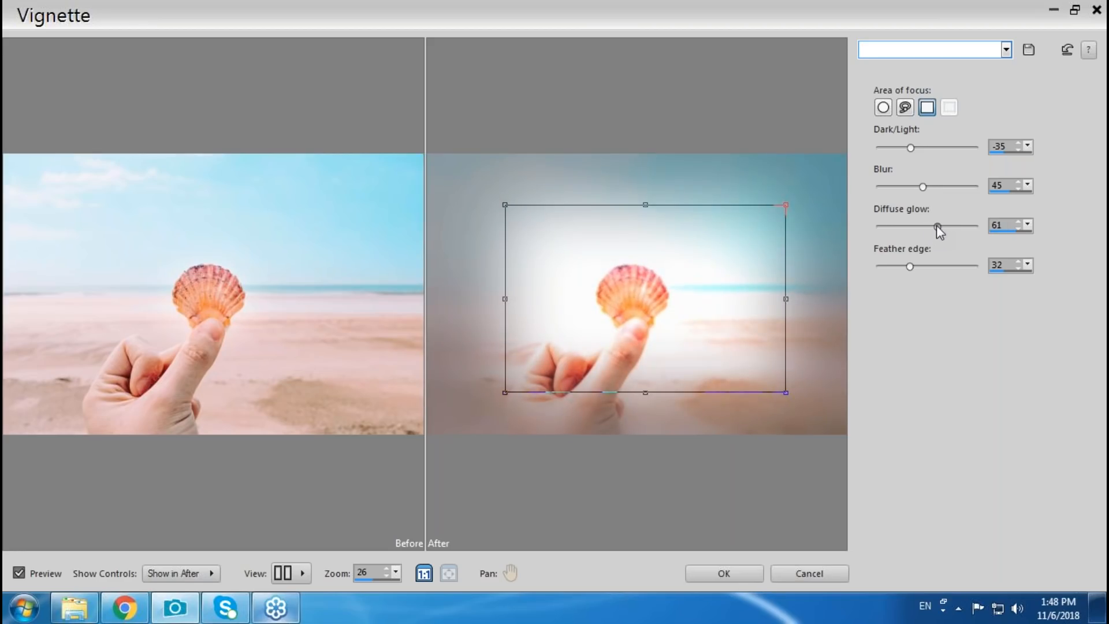
drag(936, 224, 903, 225)
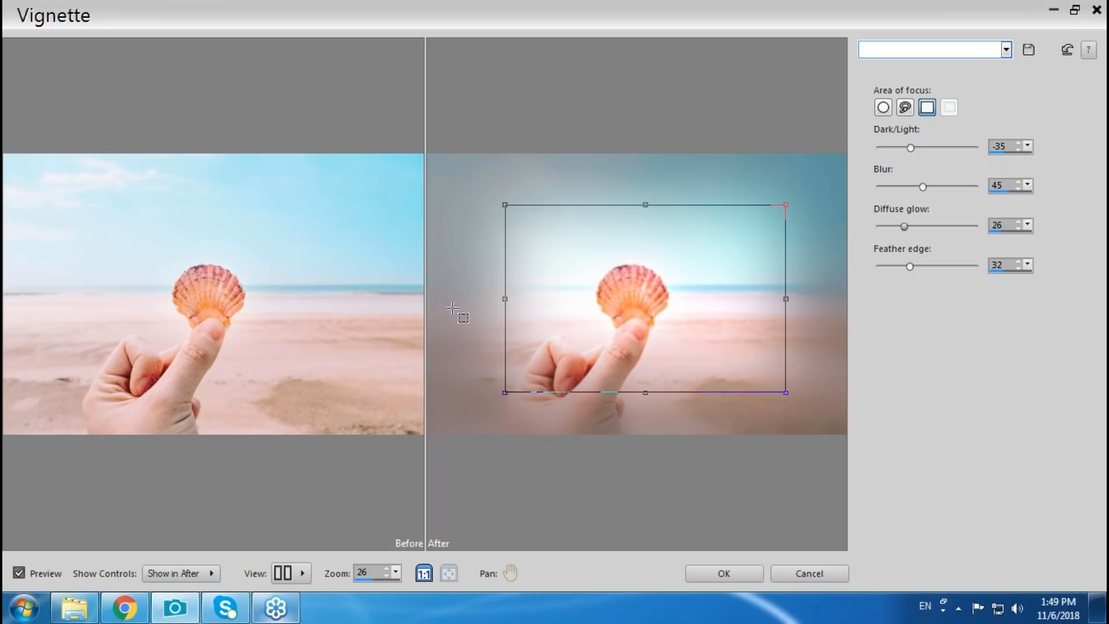
mouse_move(908, 265)
mouse_down()
mouse_move(944, 267)
mouse_move(880, 278)
mouse_move(889, 269)
mouse_up()
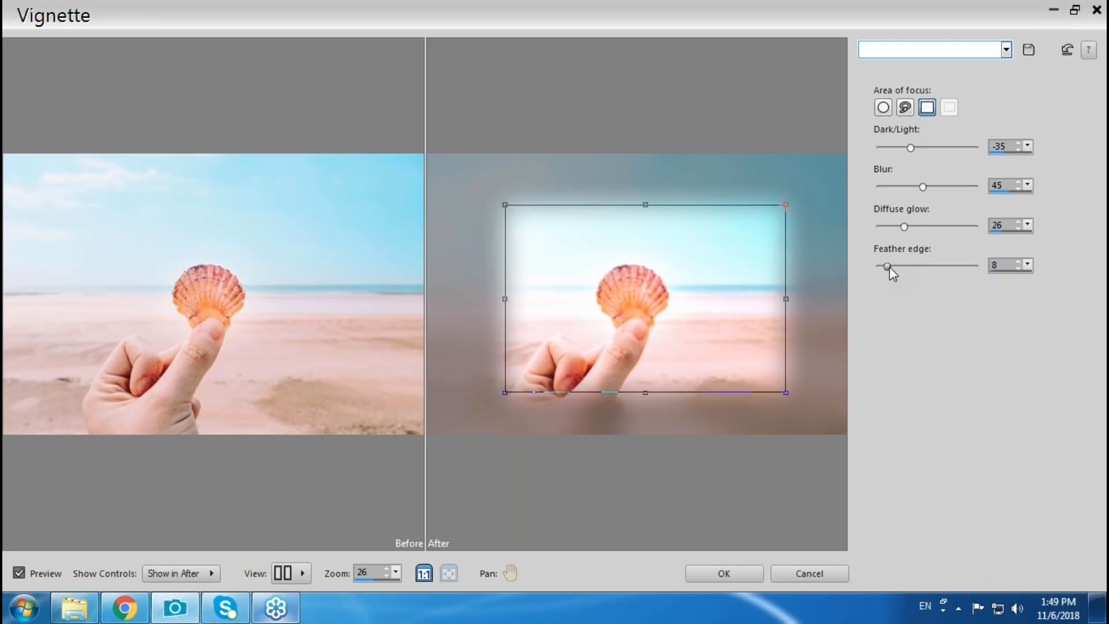
drag(886, 266, 890, 266)
click(806, 574)
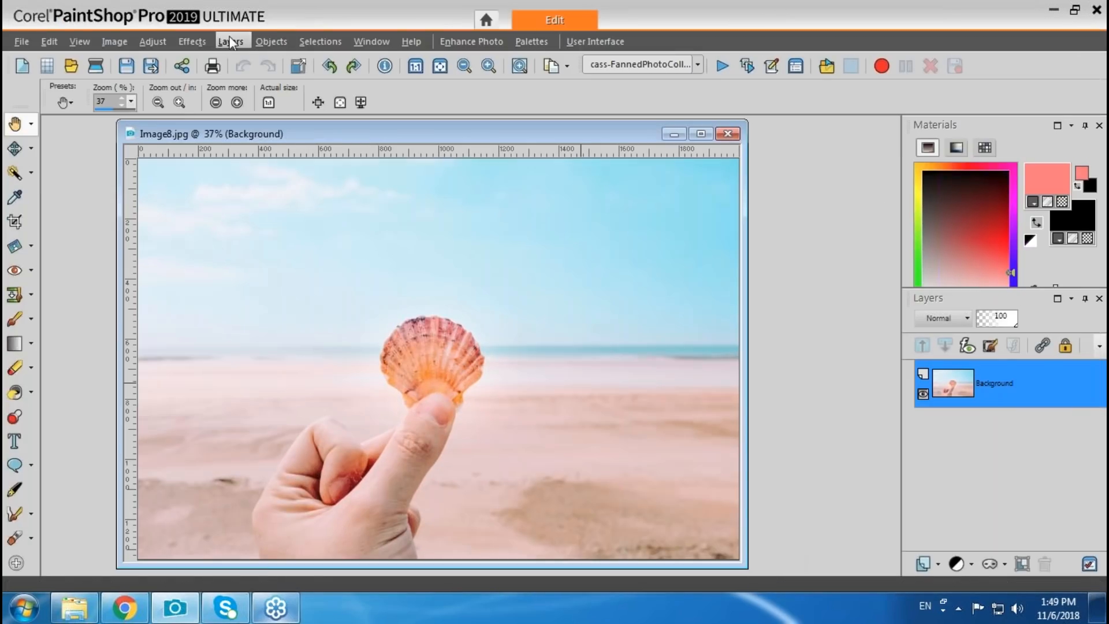
Step: Open the Graduated Filter photo effect for the seashell photo
click(198, 41)
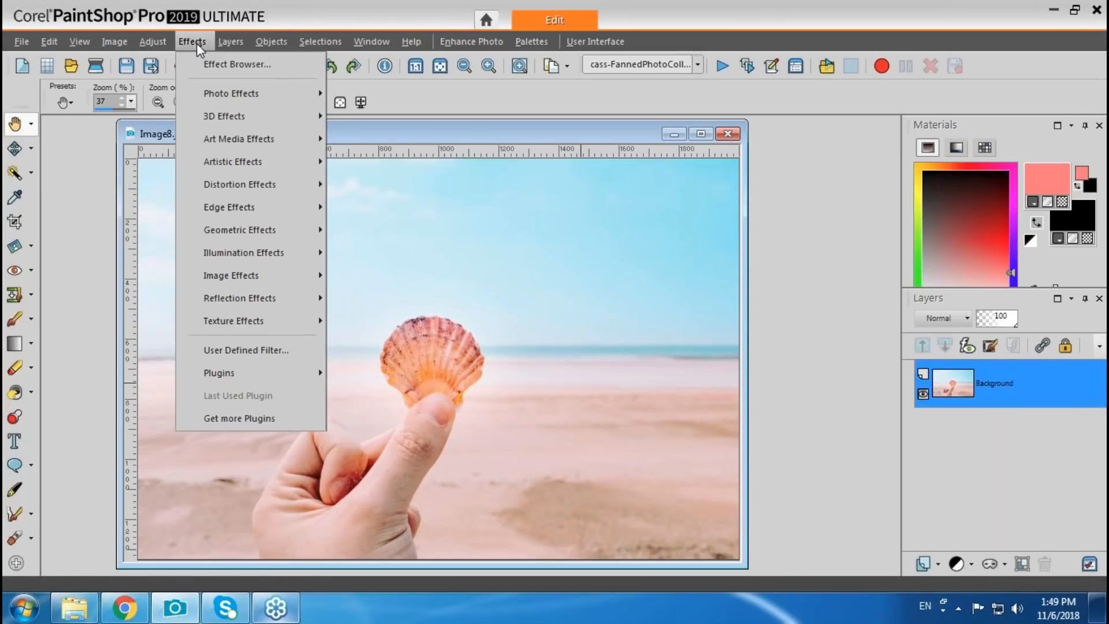
mouse_move(249, 93)
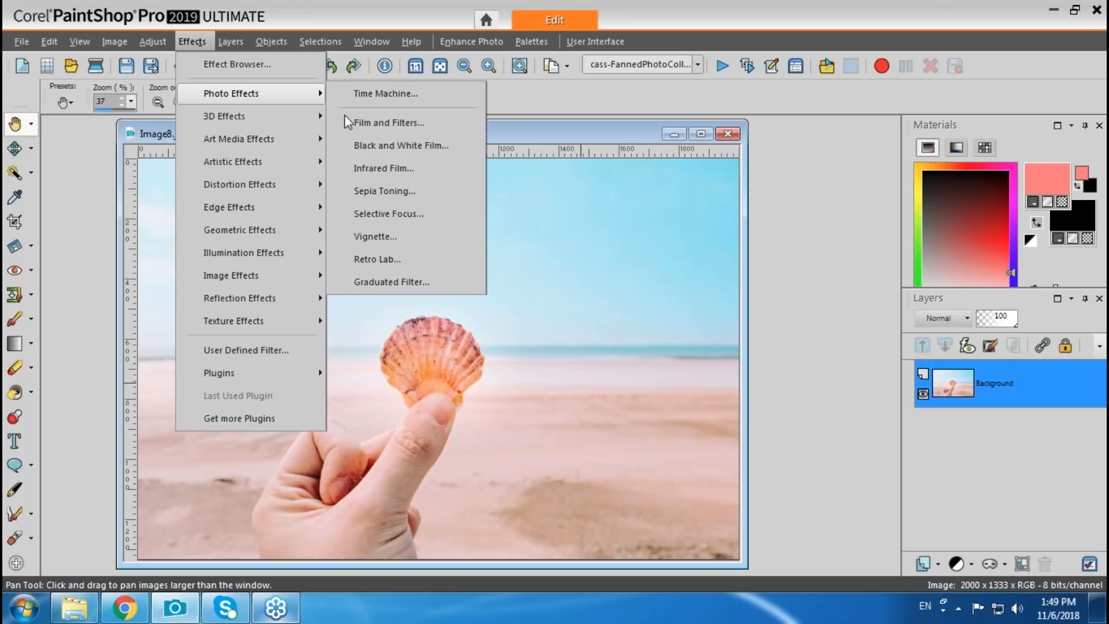
click(410, 283)
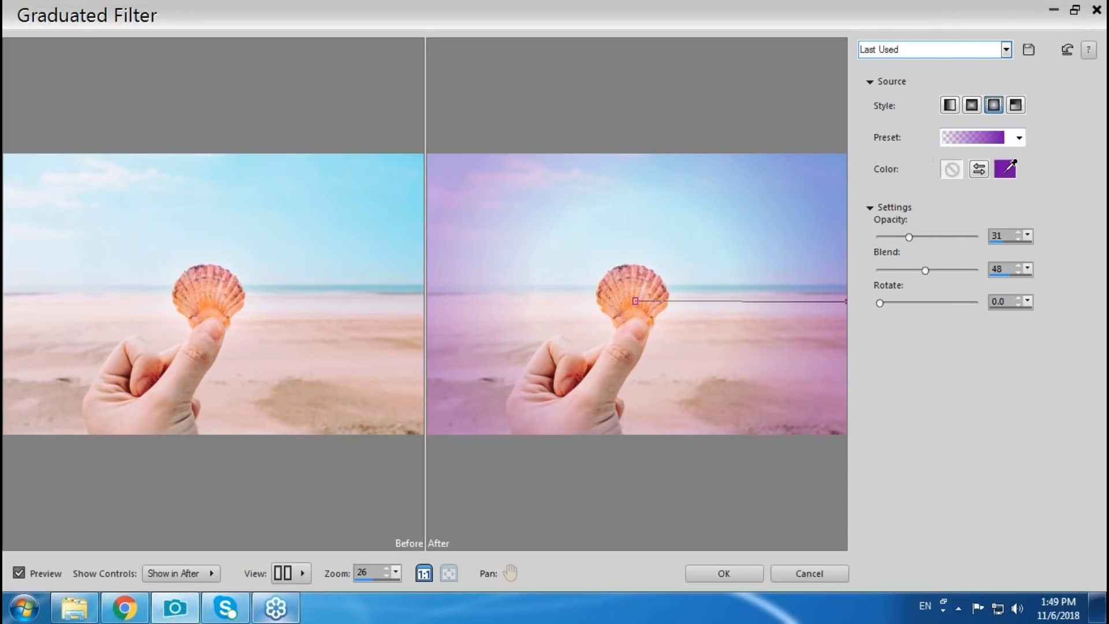
Step: Try black and a violet-blue recent color as the graduated filter color
mouse_move(1015, 161)
click(1005, 168)
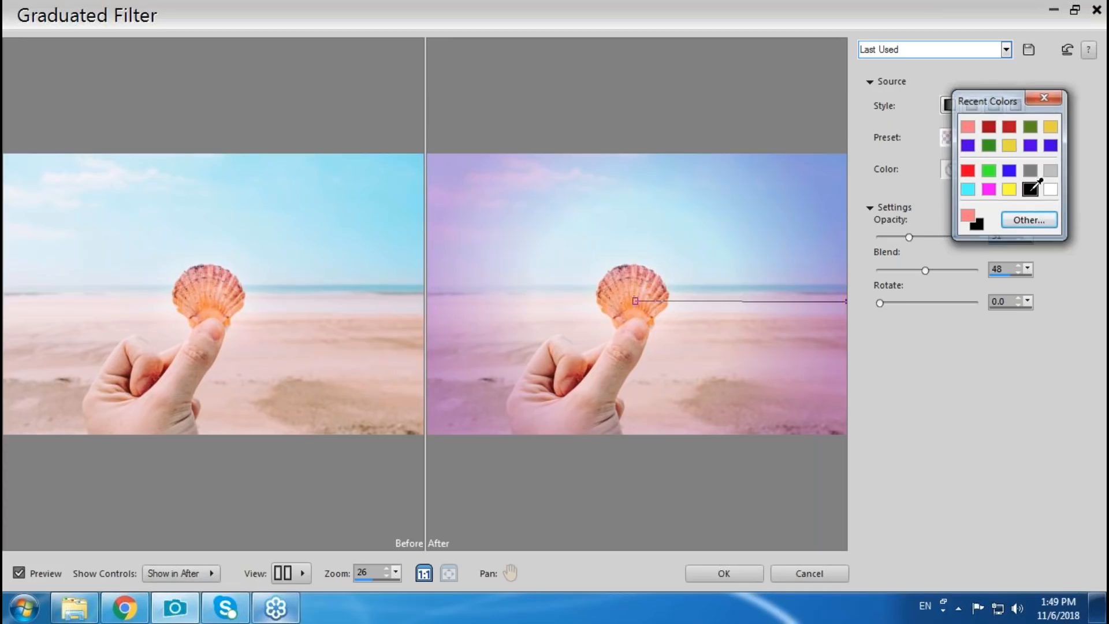
click(1030, 189)
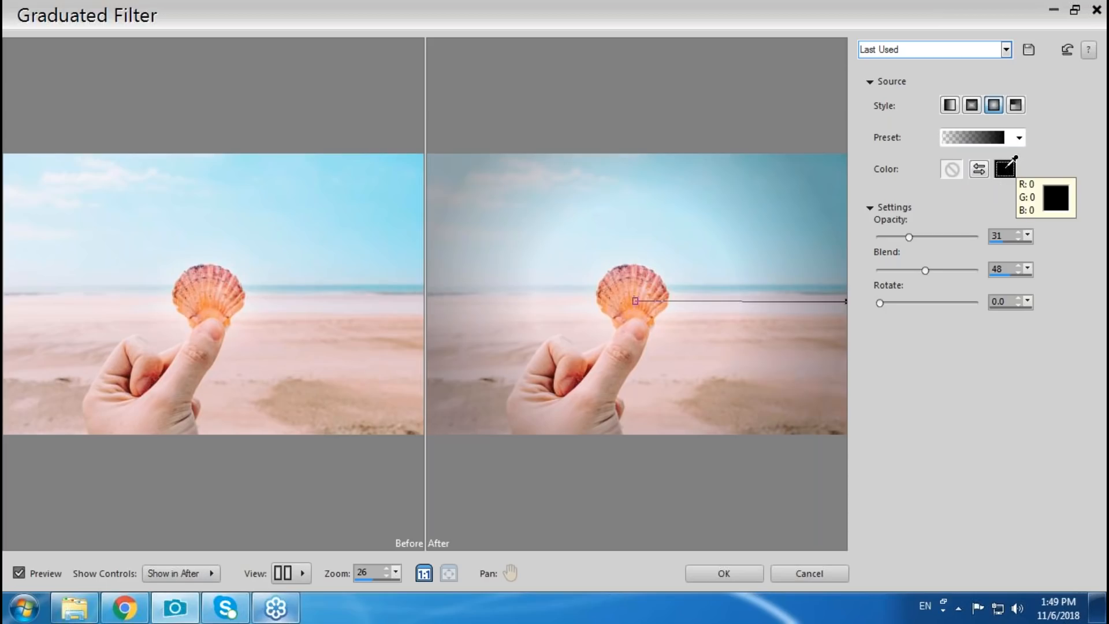
click(1015, 159)
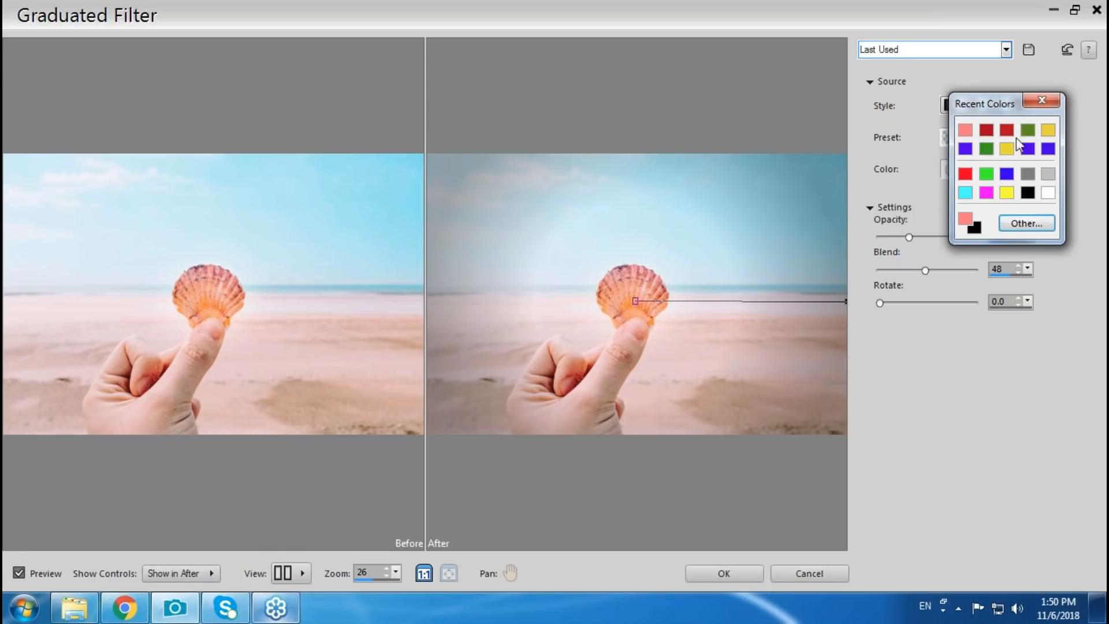
click(1026, 149)
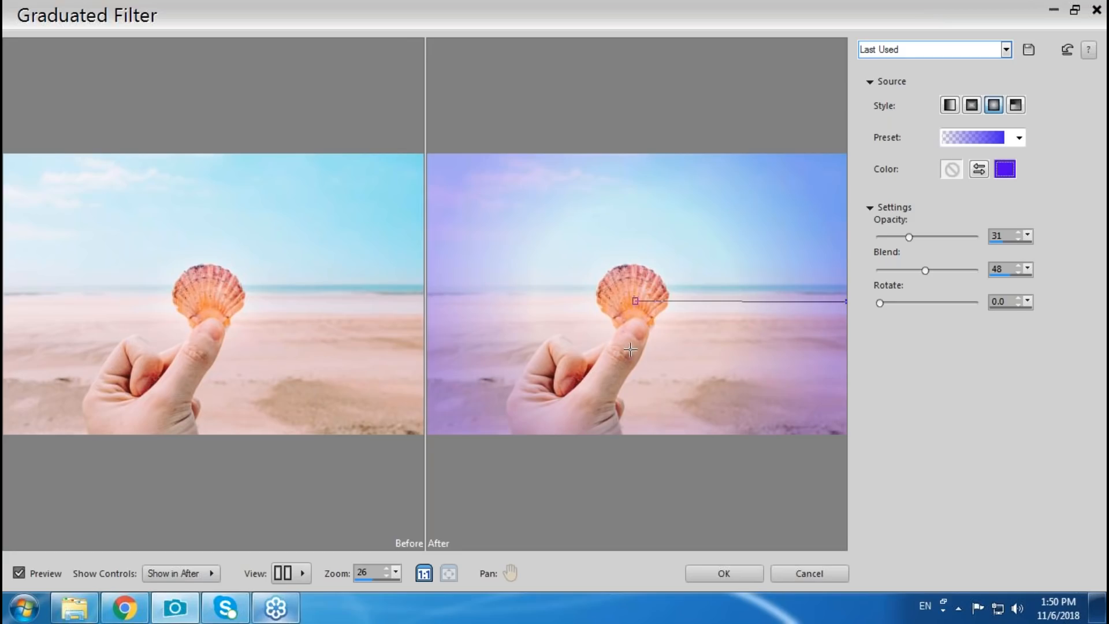
Step: Set the graduated filter to a custom teal color, RGB 19, 160, 183
click(1005, 169)
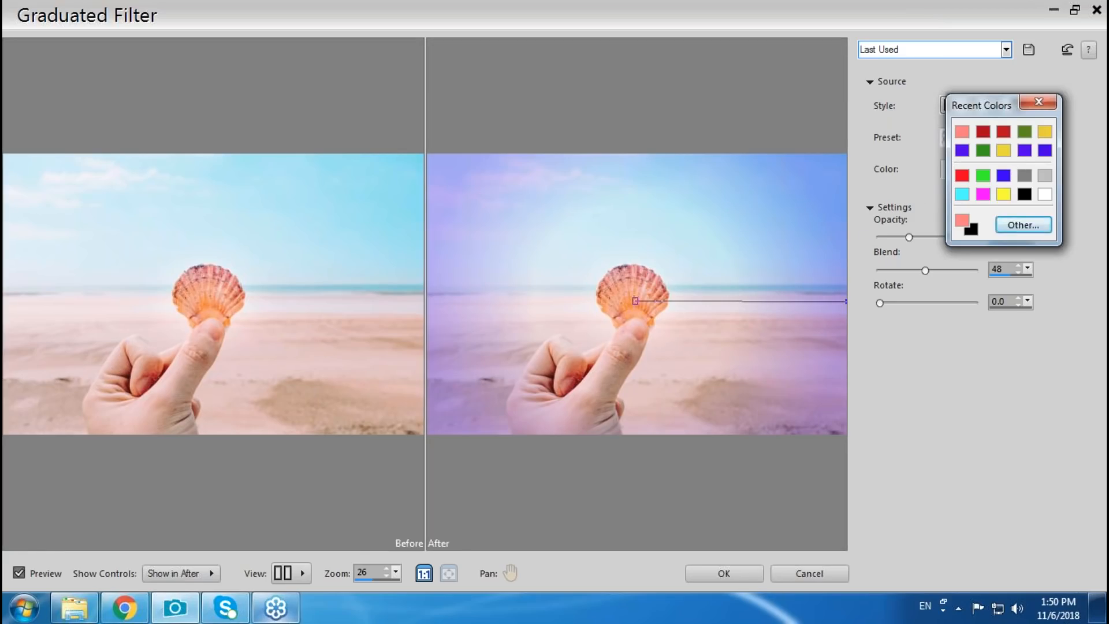
click(1022, 225)
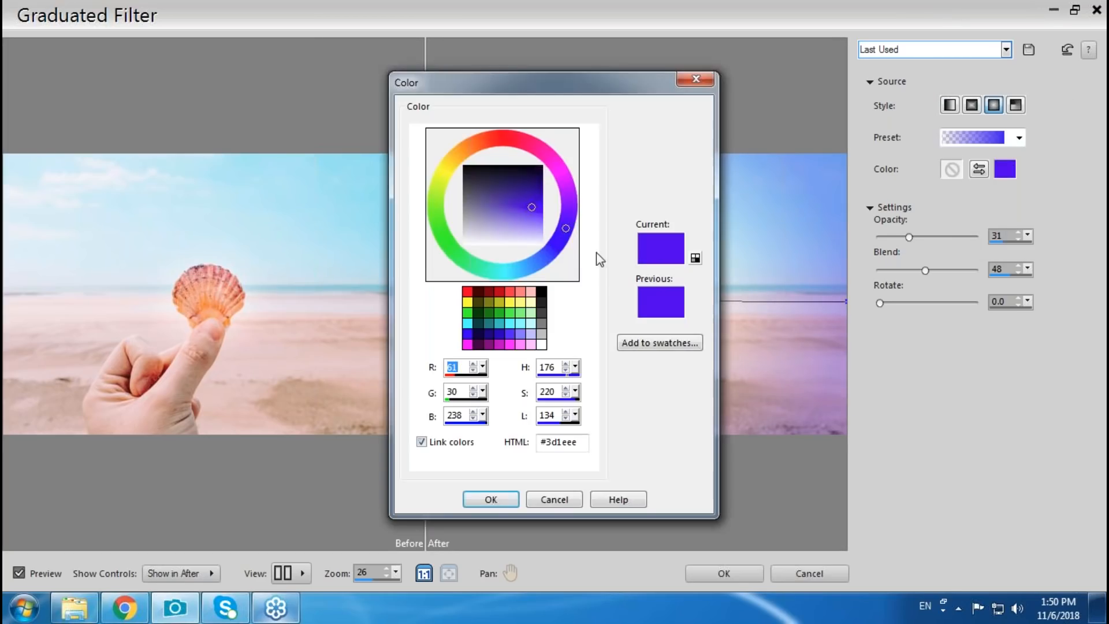
click(514, 269)
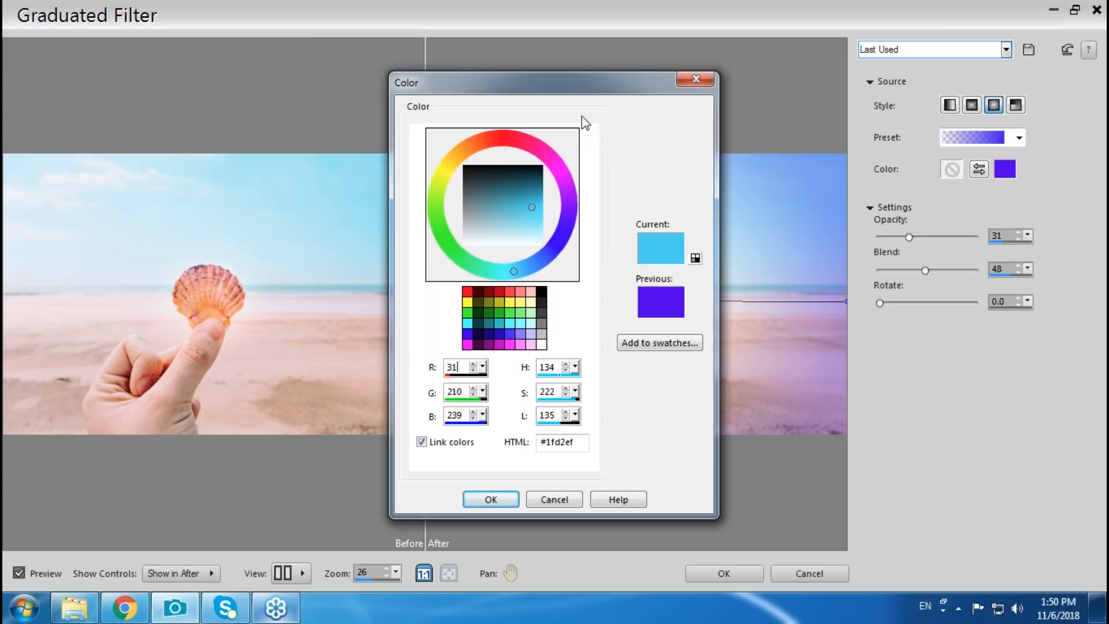
drag(602, 89, 501, 97)
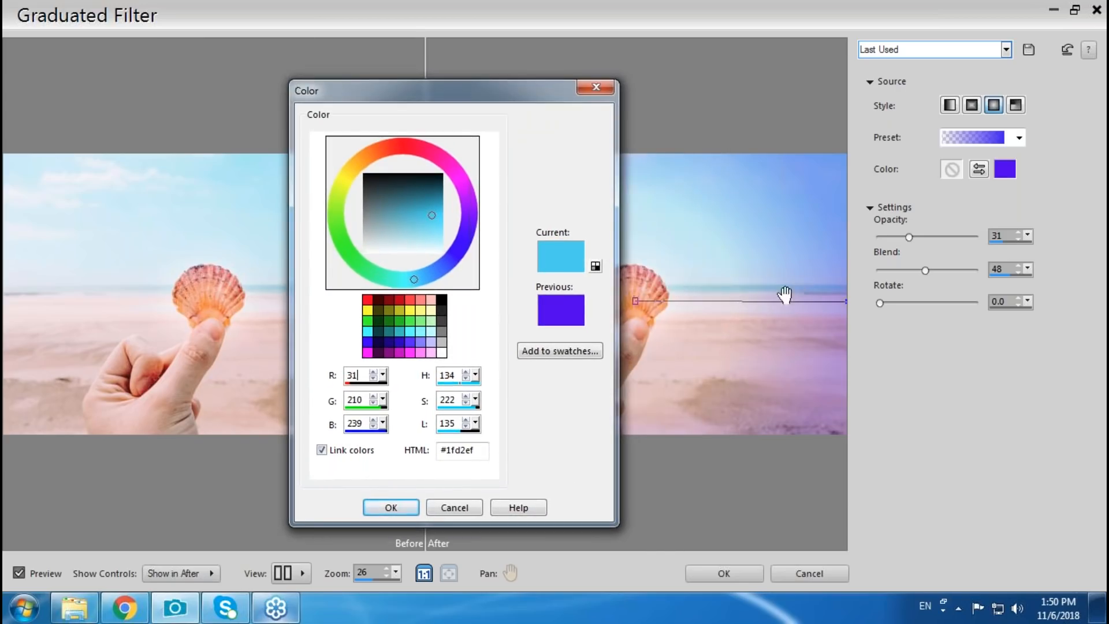
drag(432, 218, 427, 204)
click(391, 508)
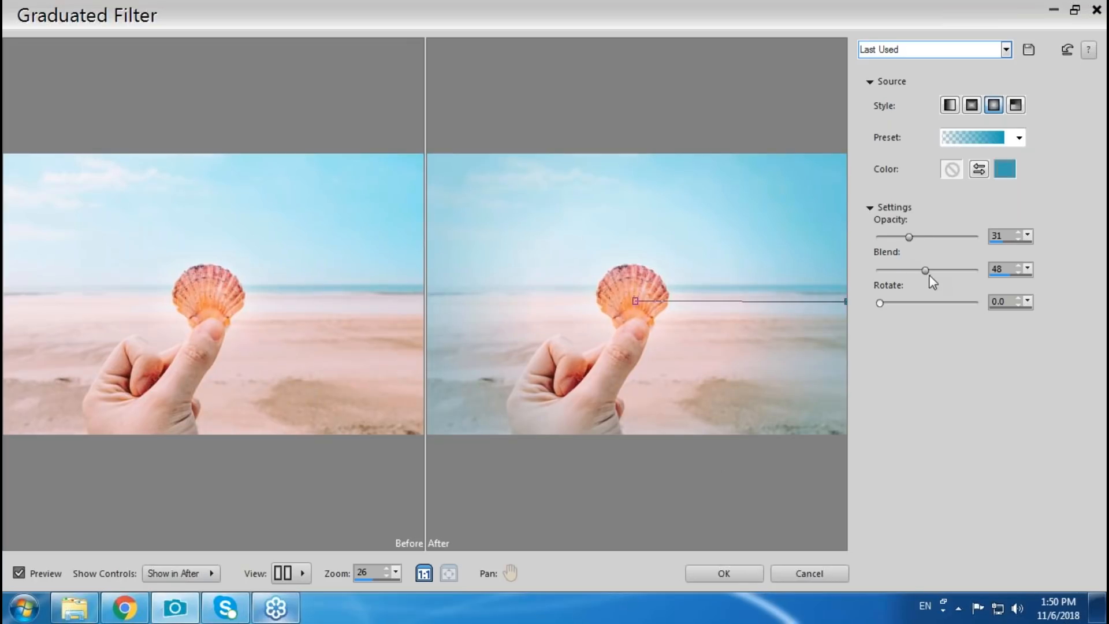
Step: Set the graduated filter's Blend to 59 and Opacity to 66
drag(925, 270, 954, 271)
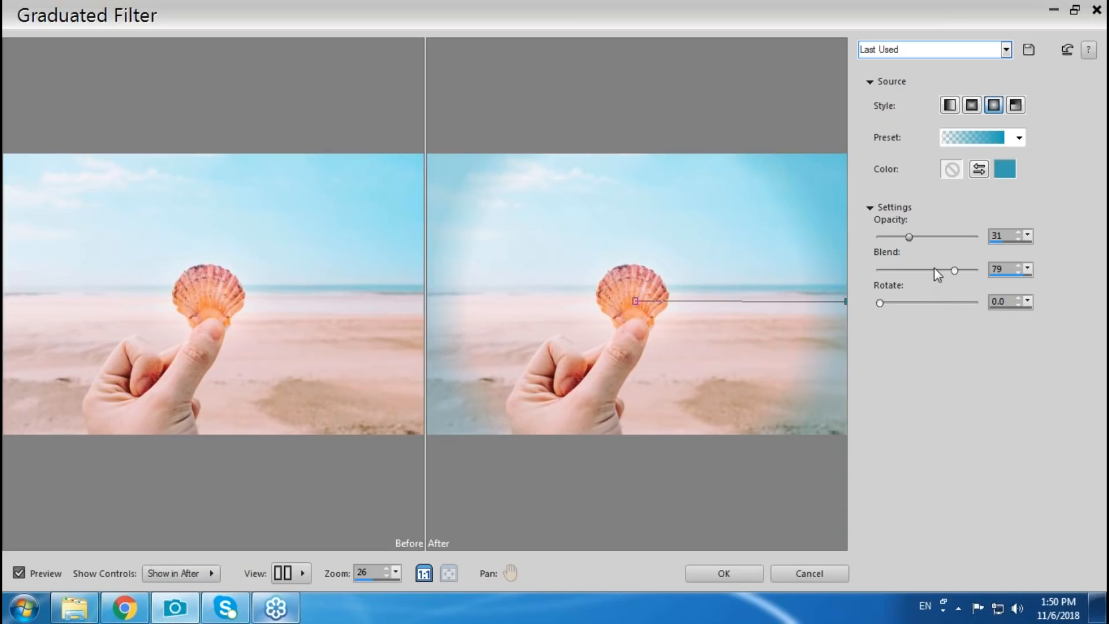
click(934, 268)
drag(946, 280, 934, 275)
drag(908, 237, 942, 241)
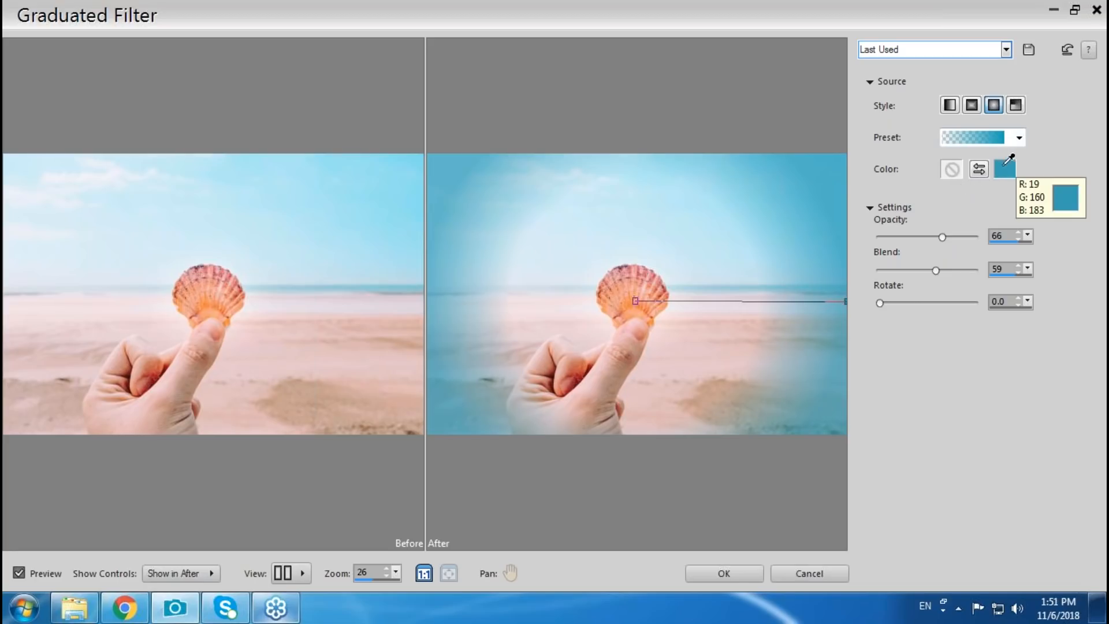
Step: Preview the white-to-teal gradient preset, return to the transparent-to-teal preset, and apply the graduated filter
click(1019, 138)
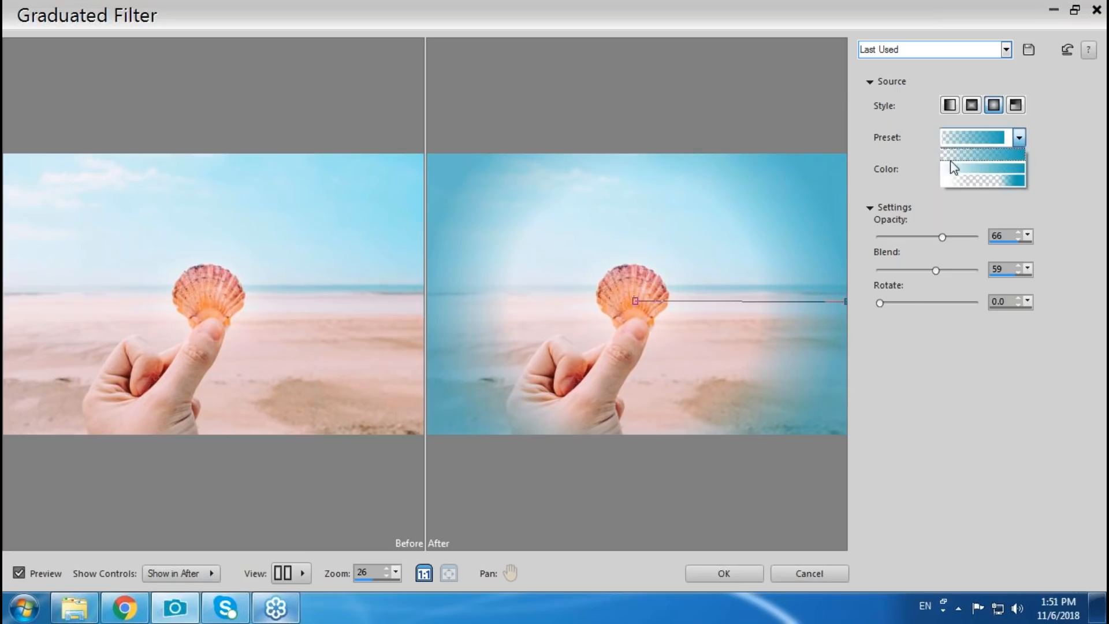
click(981, 172)
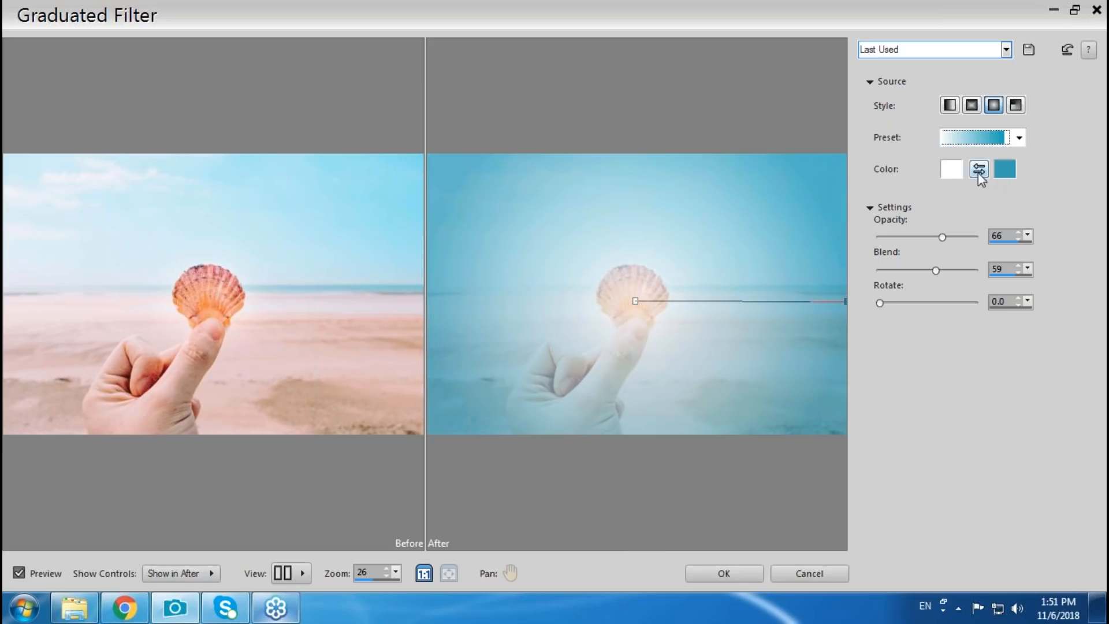
click(1019, 139)
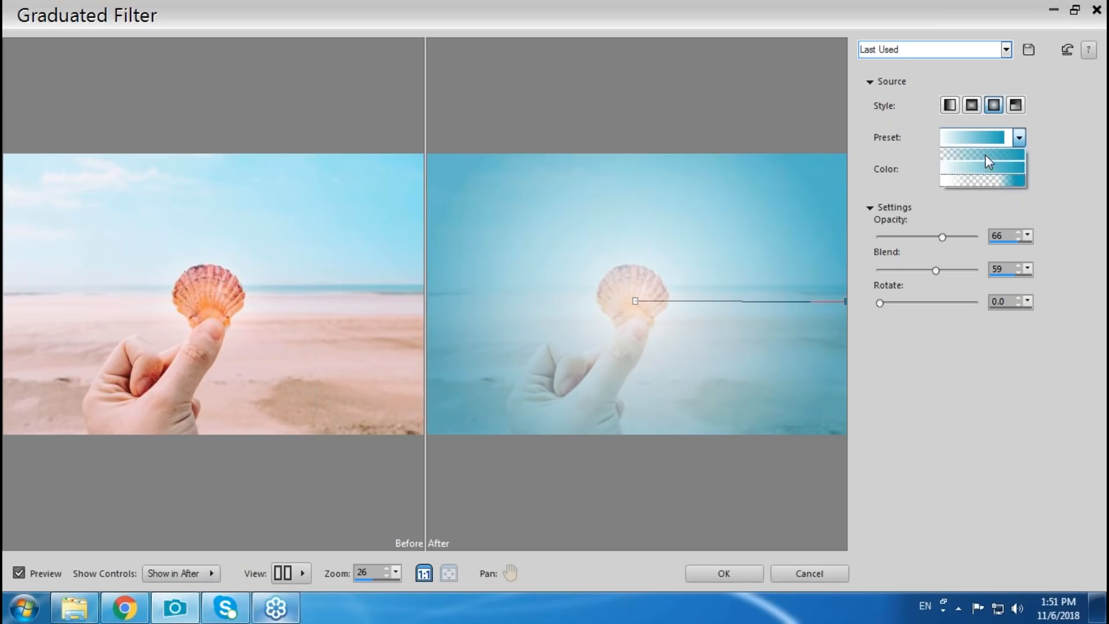
click(985, 154)
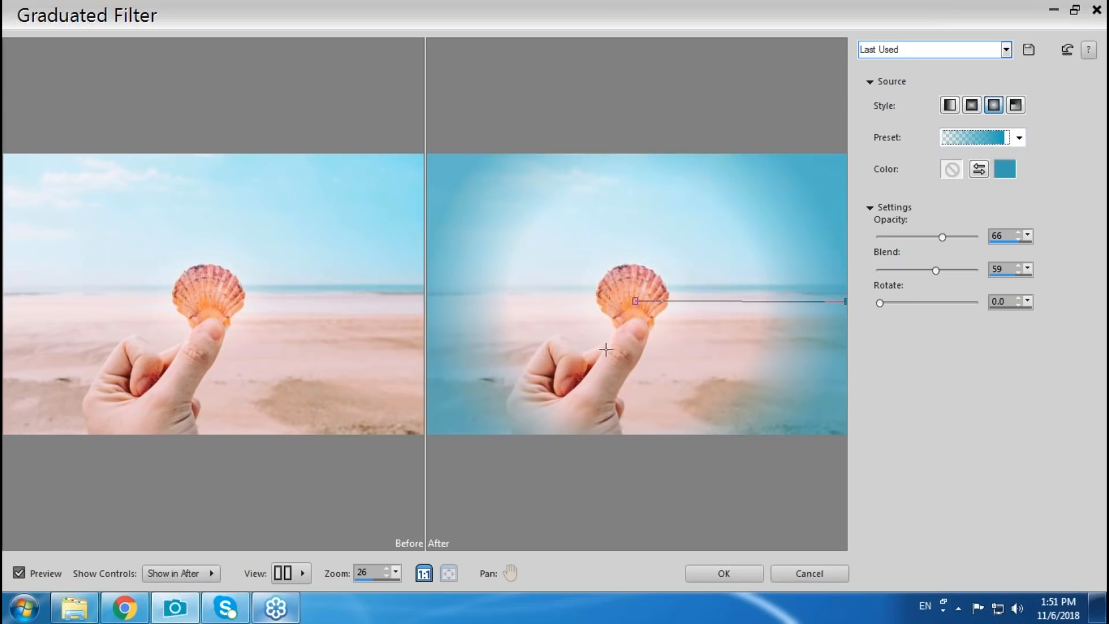
click(724, 573)
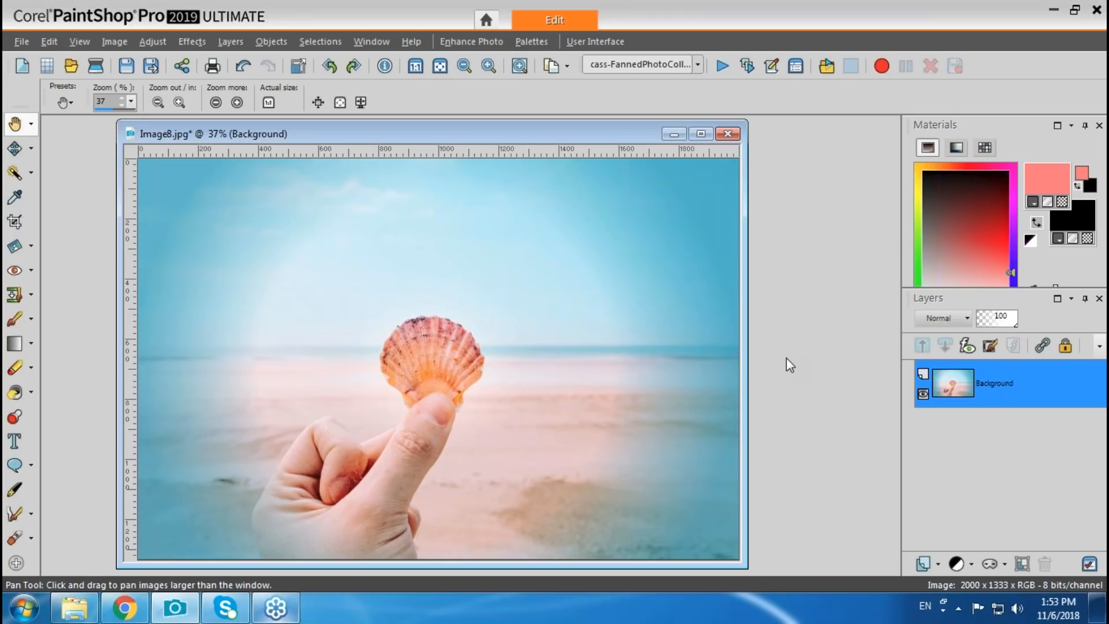
Step: Switch to the Photo-Graphics with PSP page in Chrome and view the soccer cartoon and boat sketch examples
mouse_move(126, 610)
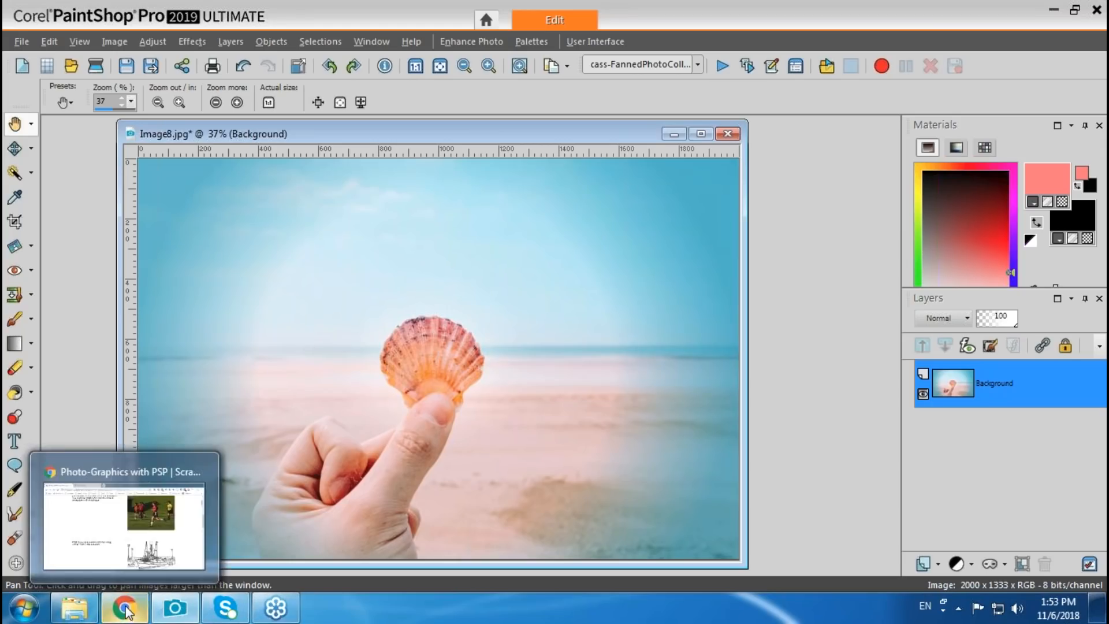
click(126, 610)
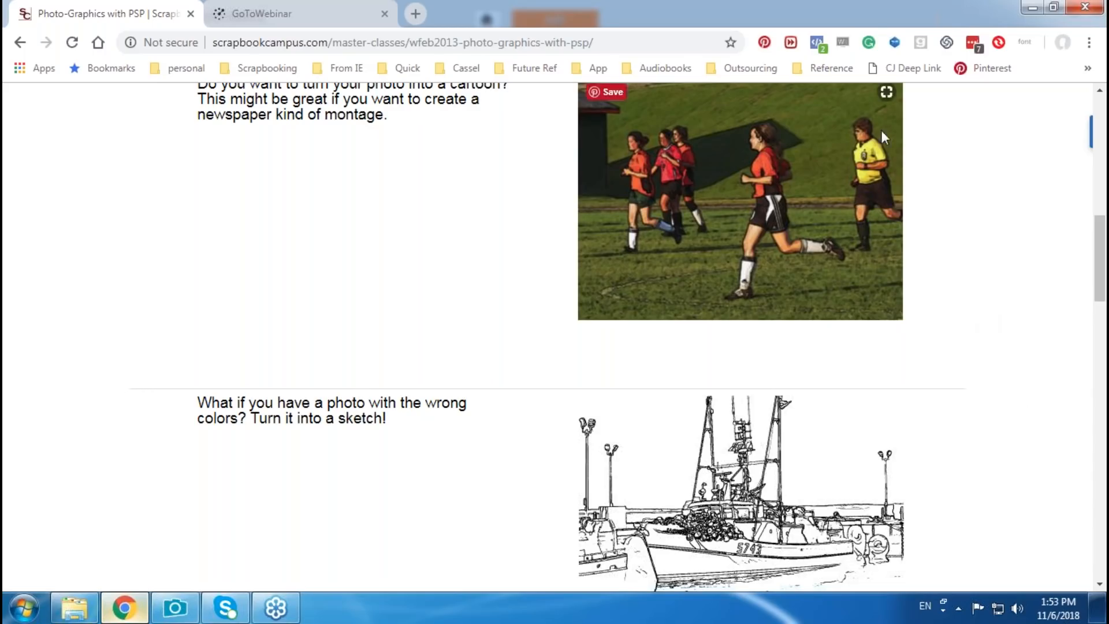
click(851, 114)
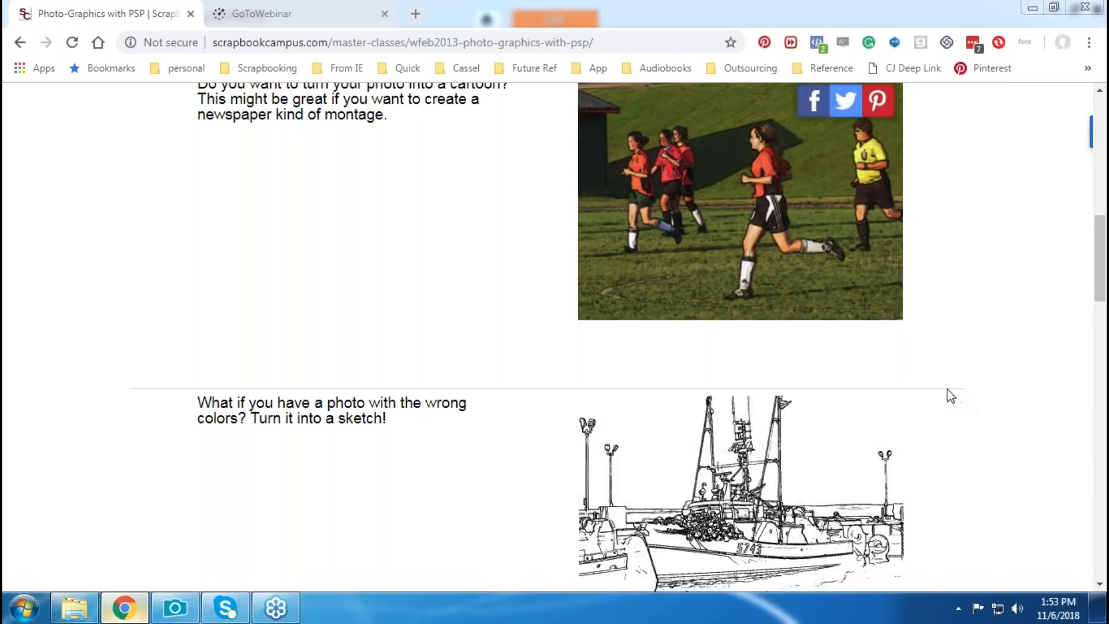